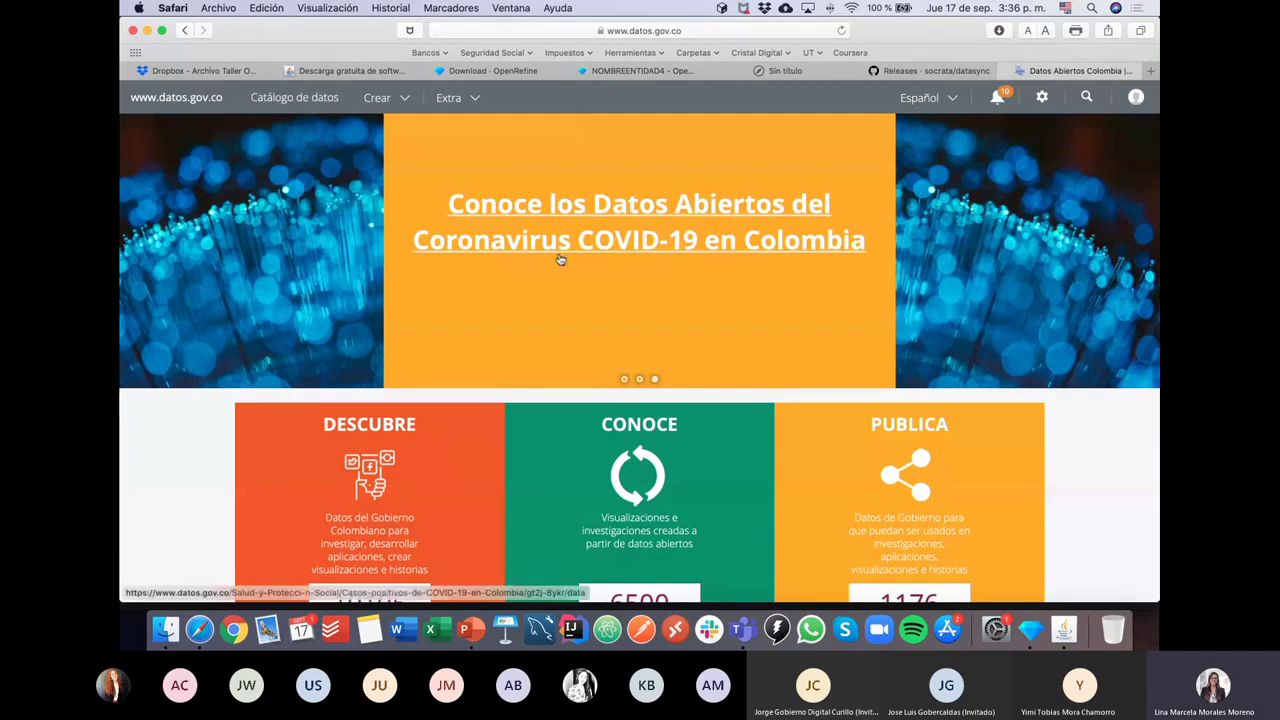
Step: Post the support e-mail address in the Teams meeting chat
key(super+Tab)
key(super+Tab)
key(super+Tab)
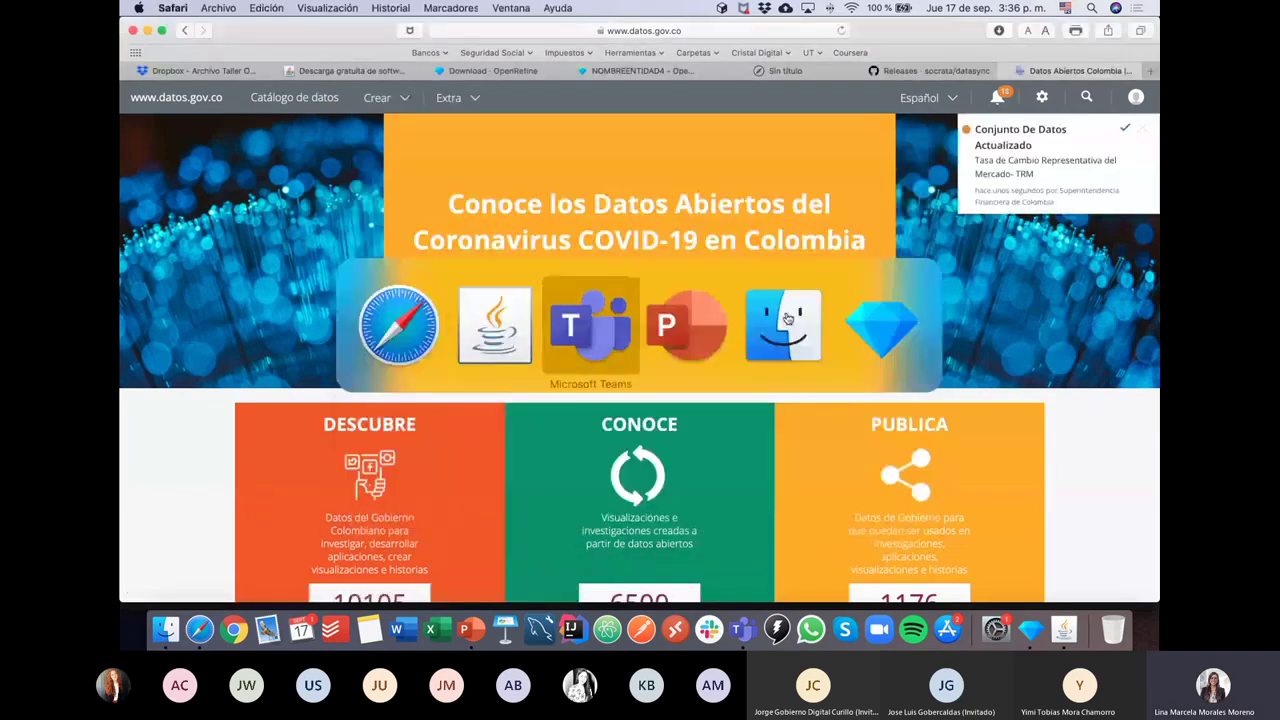
click(962, 565)
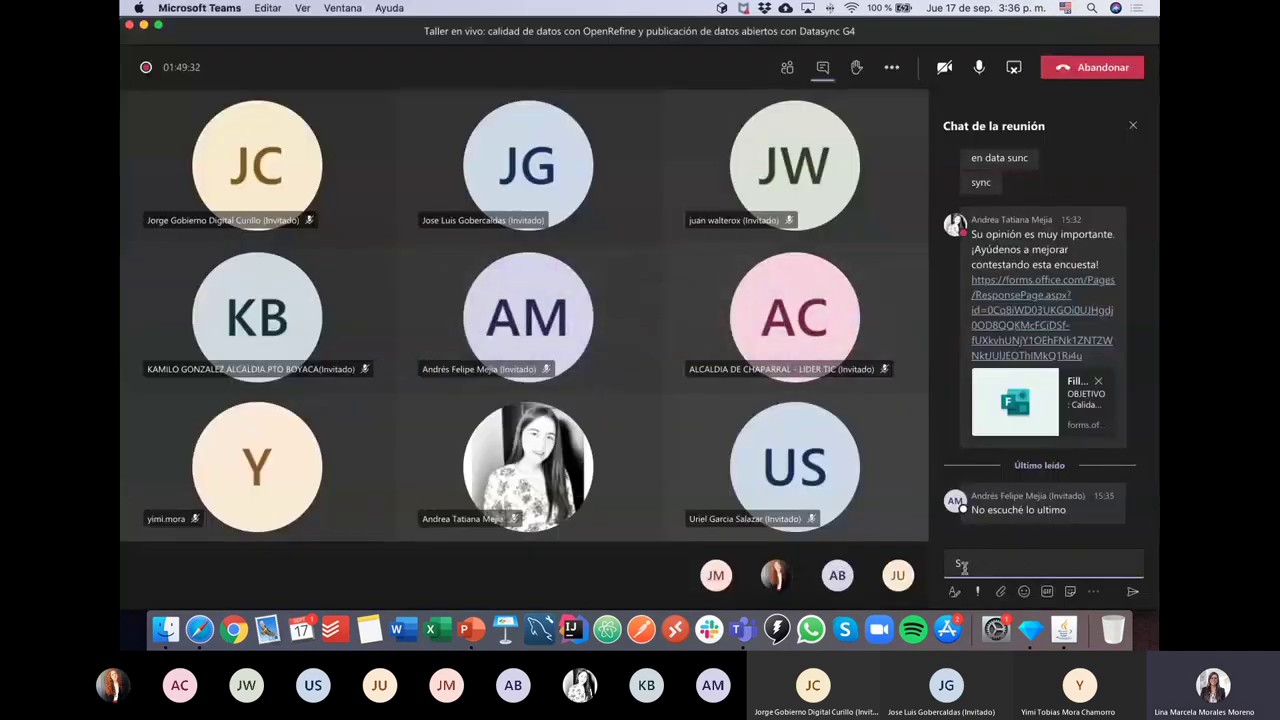
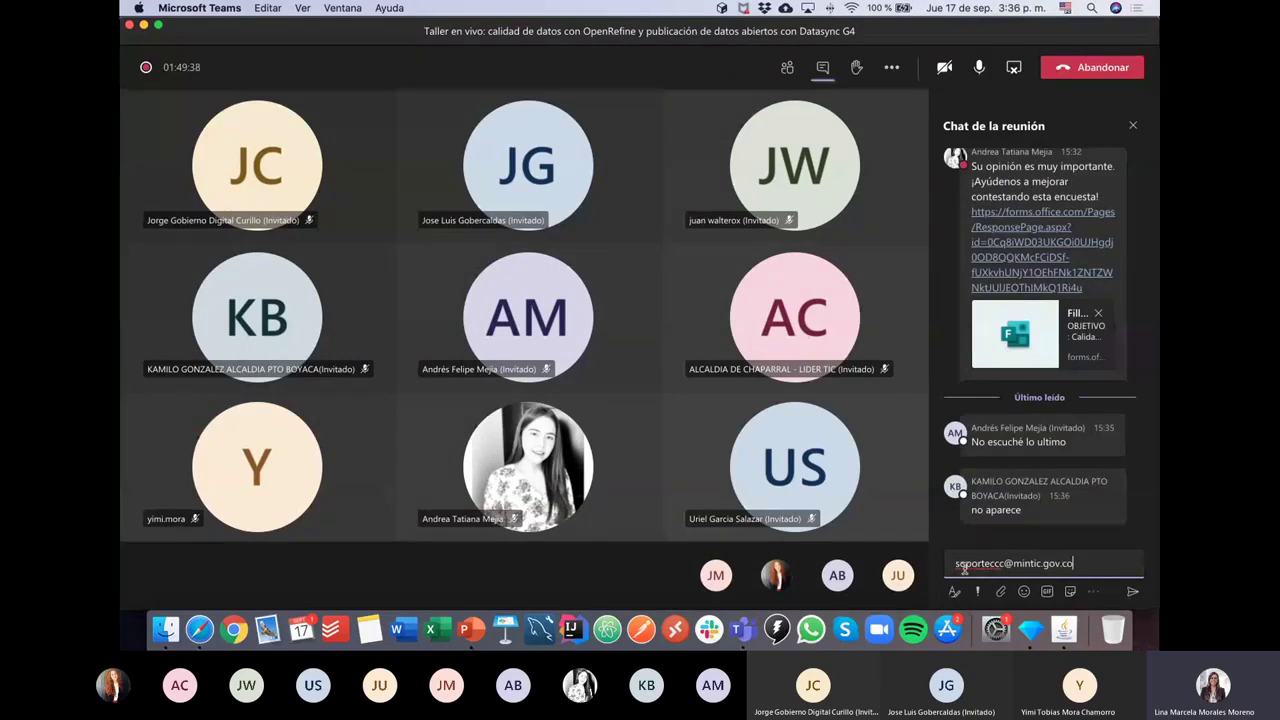
key(Return)
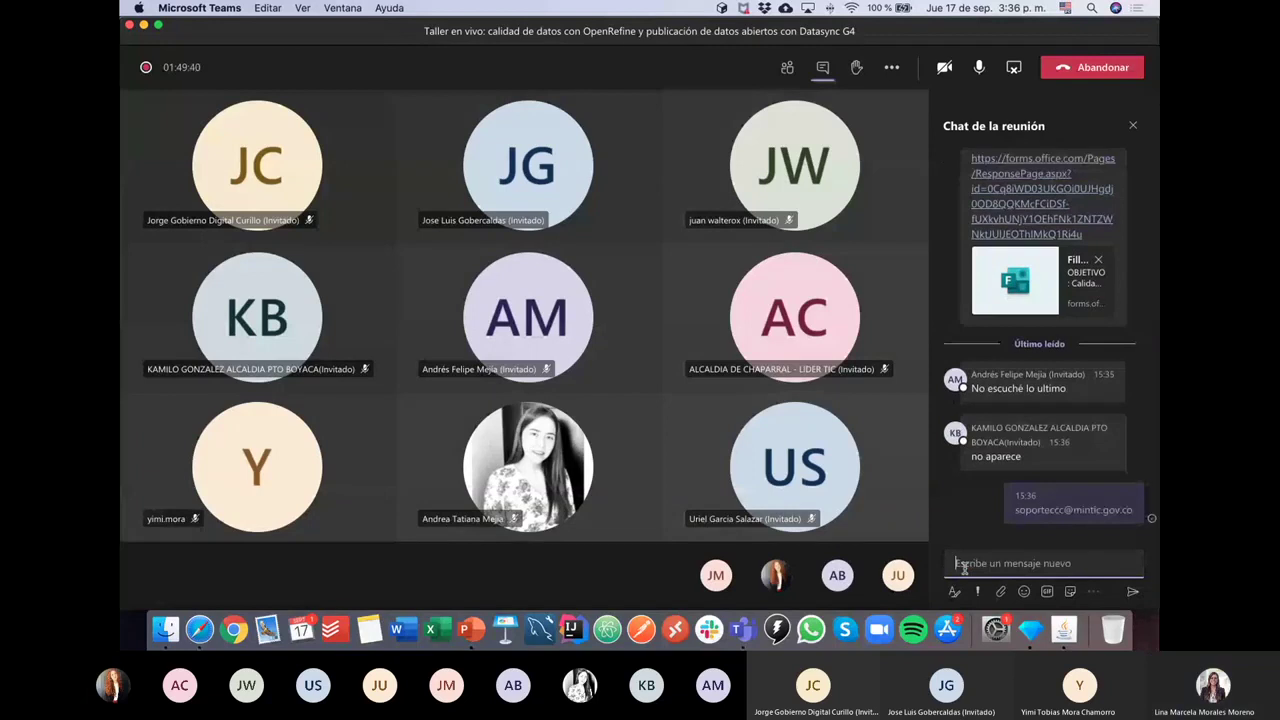
Step: Send 'activación rol publicación datos abiertos' to the chat and return to datos.gov.co
text(a)
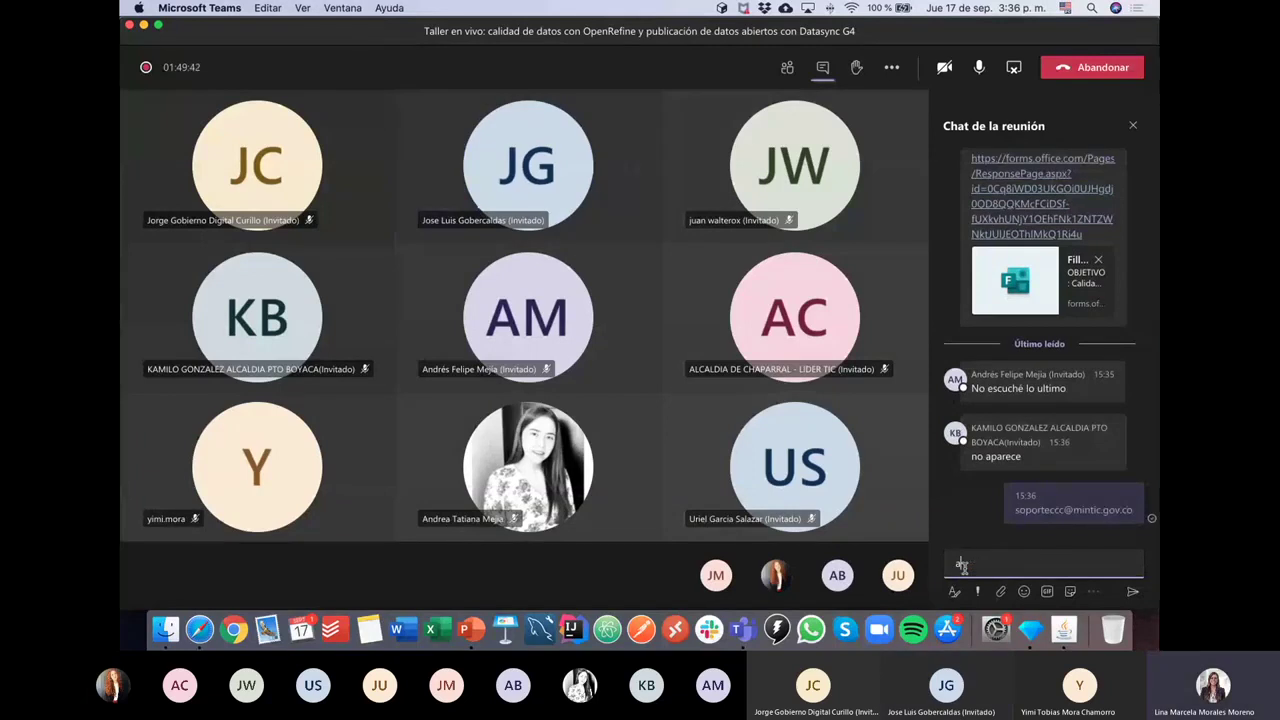
text(ctivación rol publicación datos)
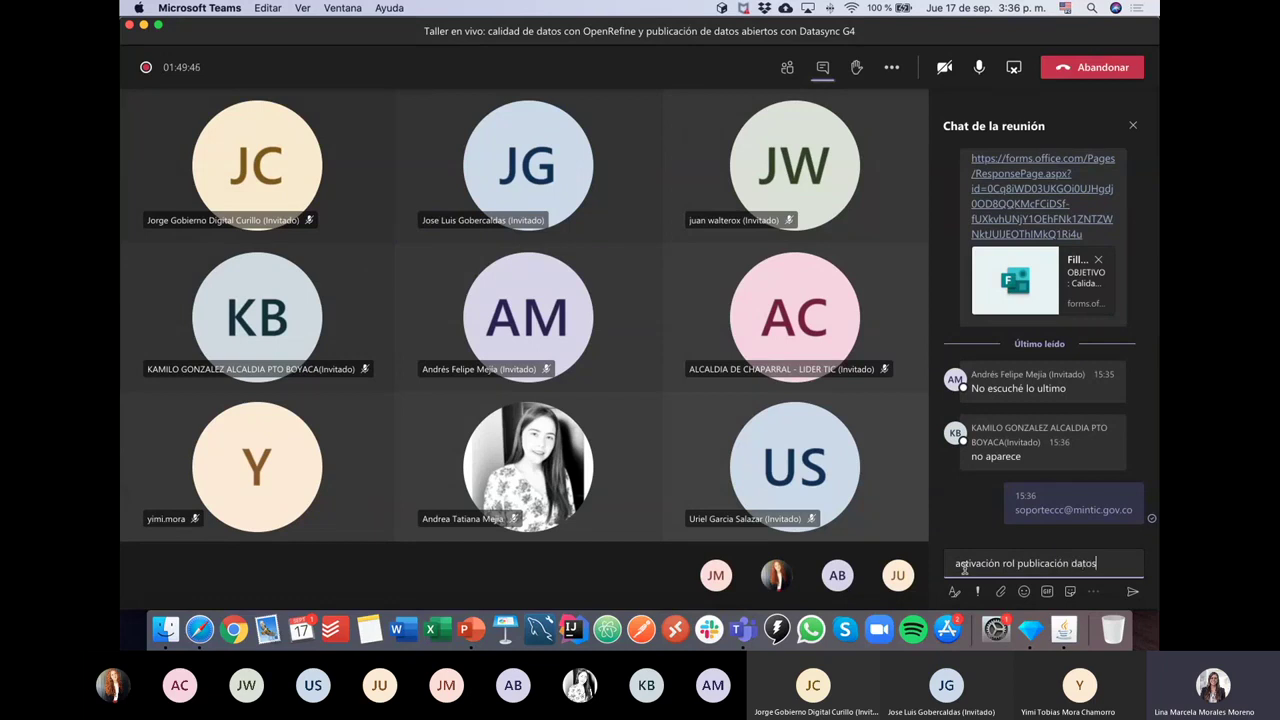
text( abiertos)
key(Return)
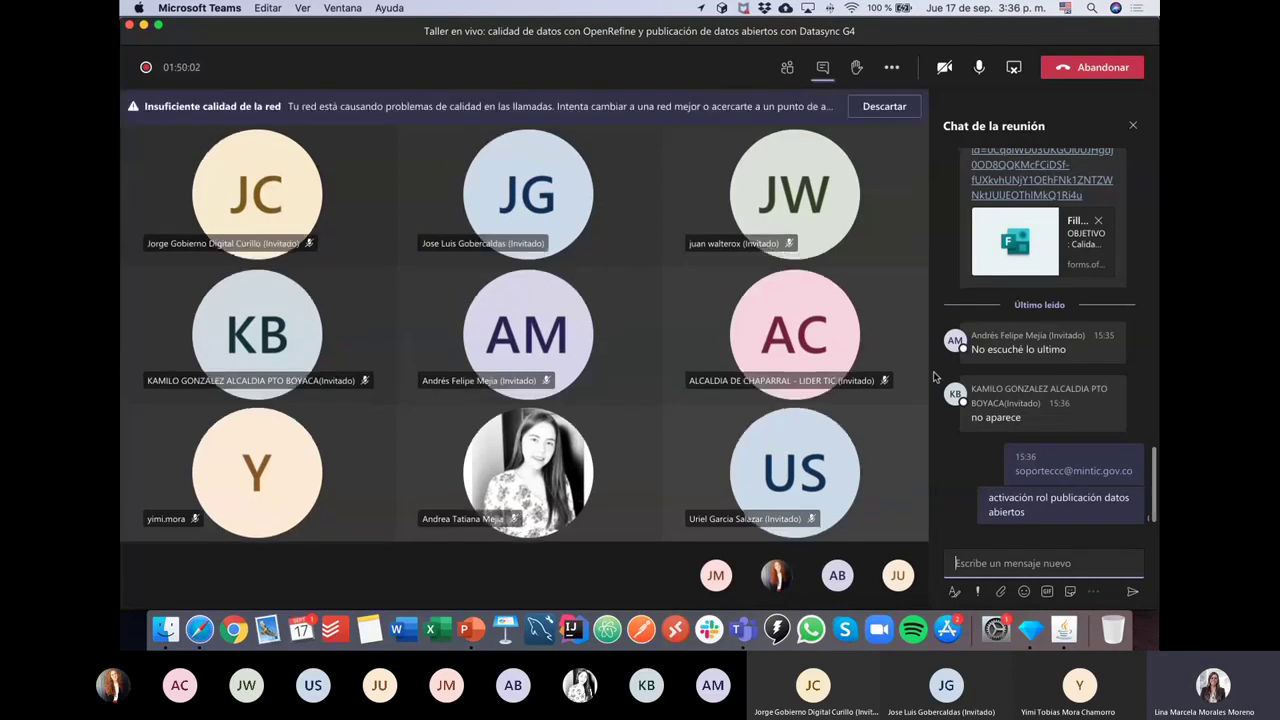
key(super+Tab)
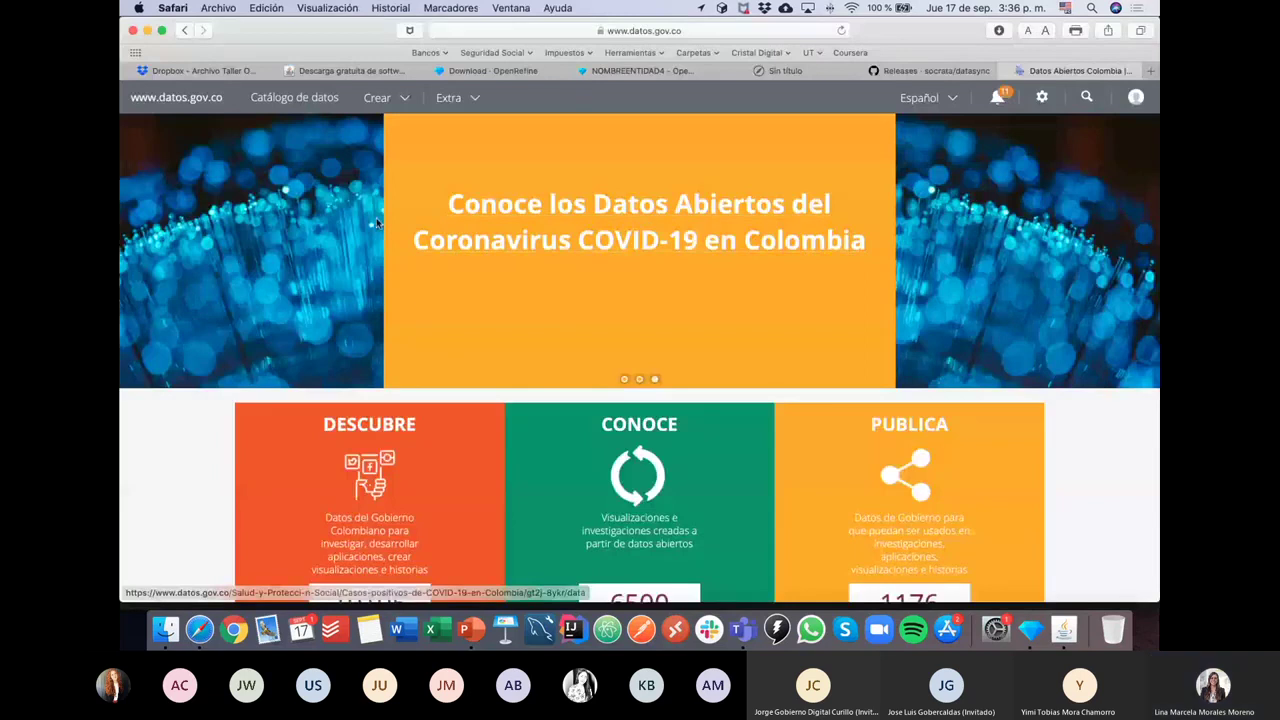
Step: Open the new-dataset page via Crear > Conjunto de datos and copy its address
click(398, 98)
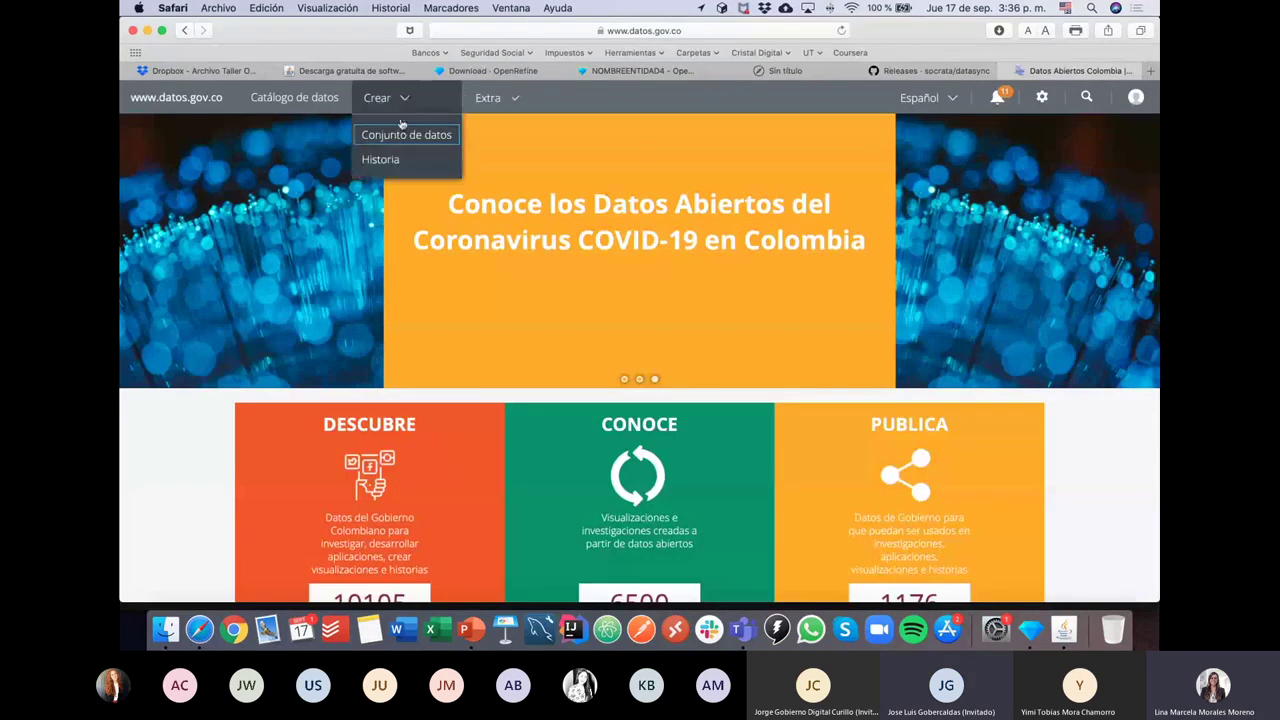
click(396, 140)
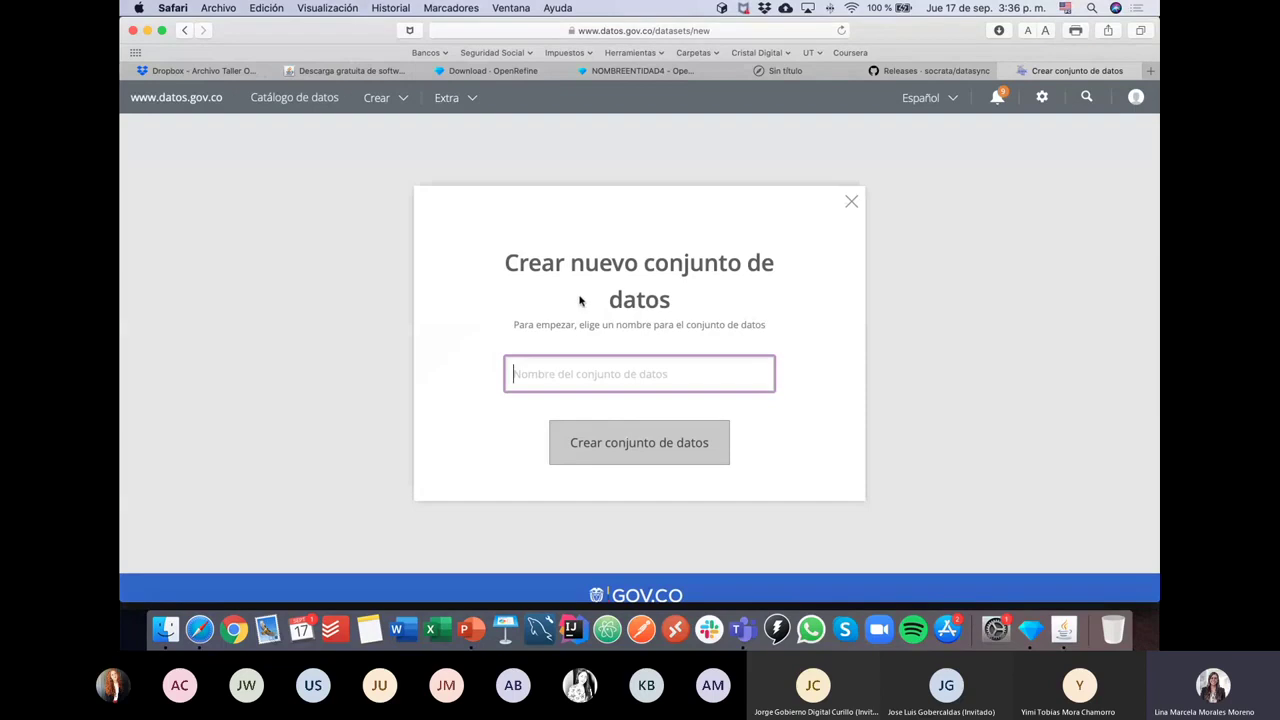
click(678, 31)
key(super+c)
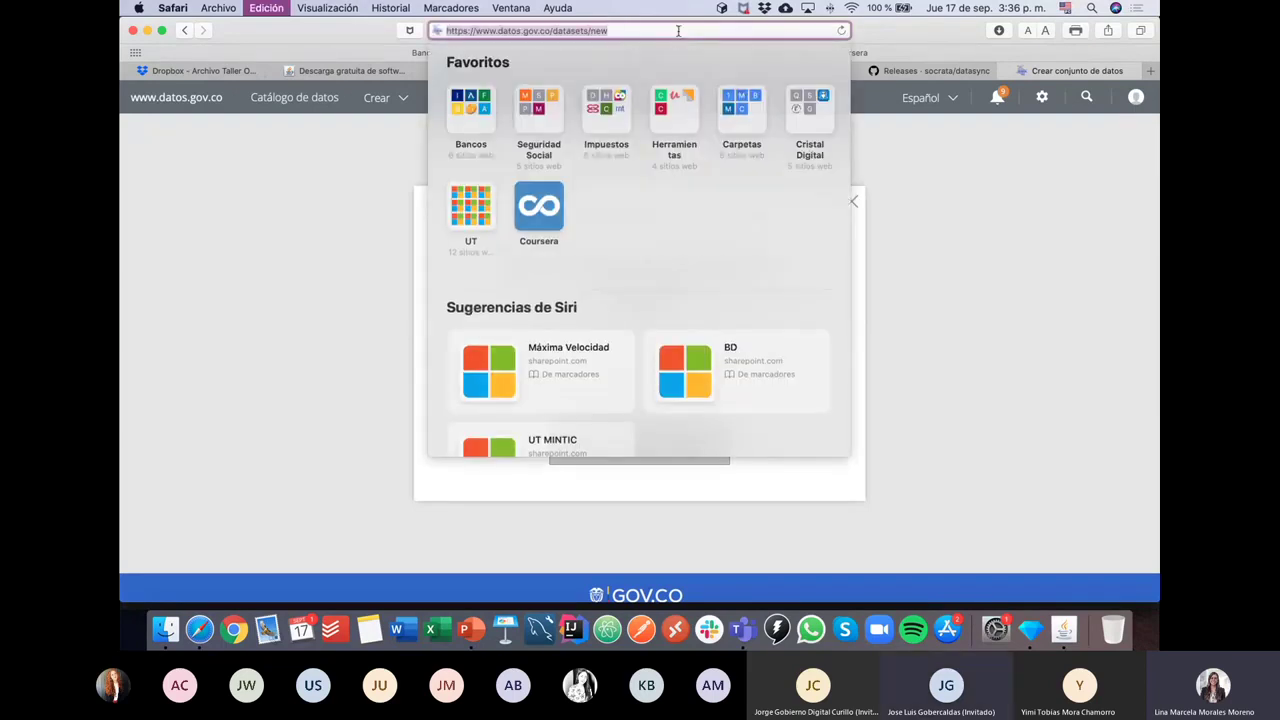
key(super+Tab)
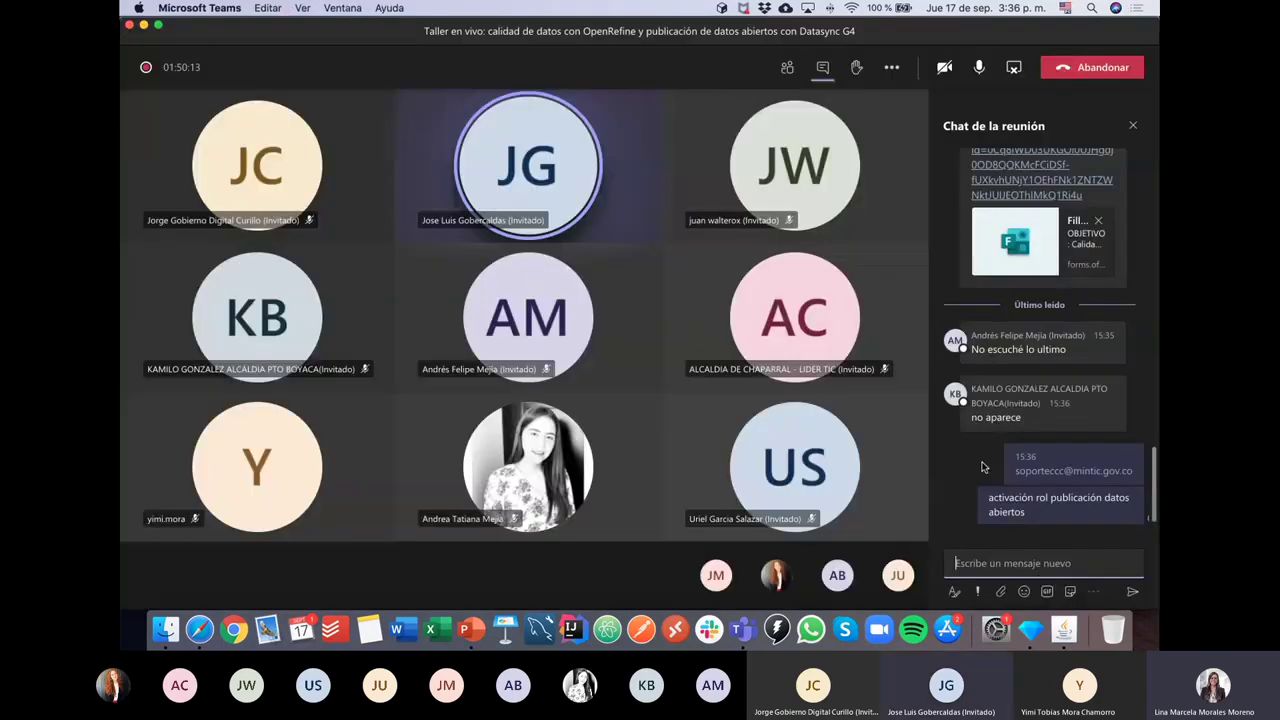
click(978, 563)
key(super+v)
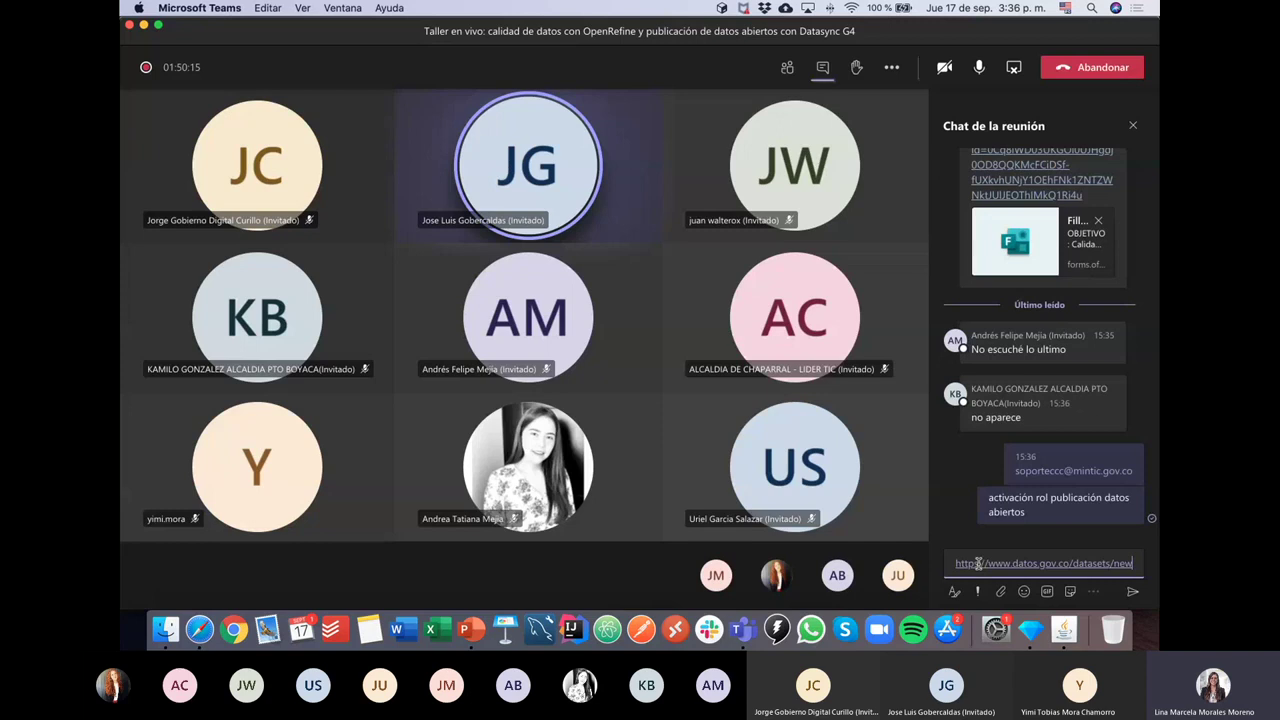
key(Return)
key(super+Tab)
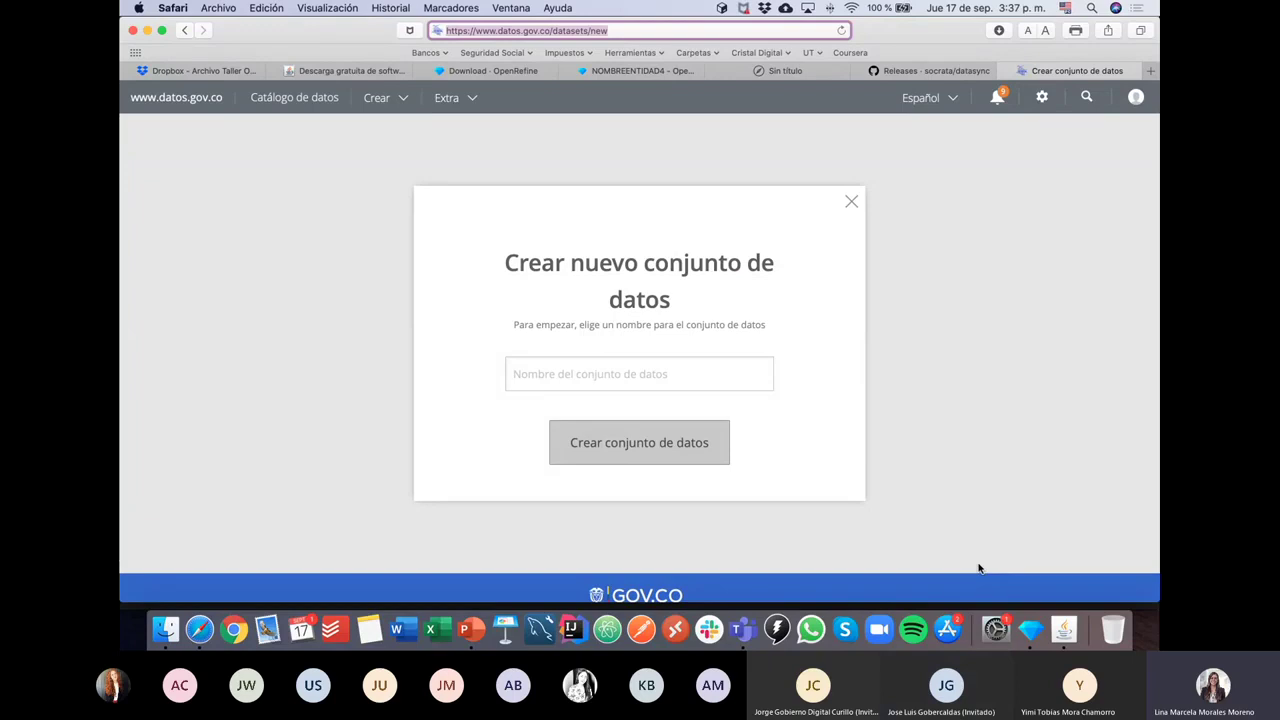
key(super+Tab)
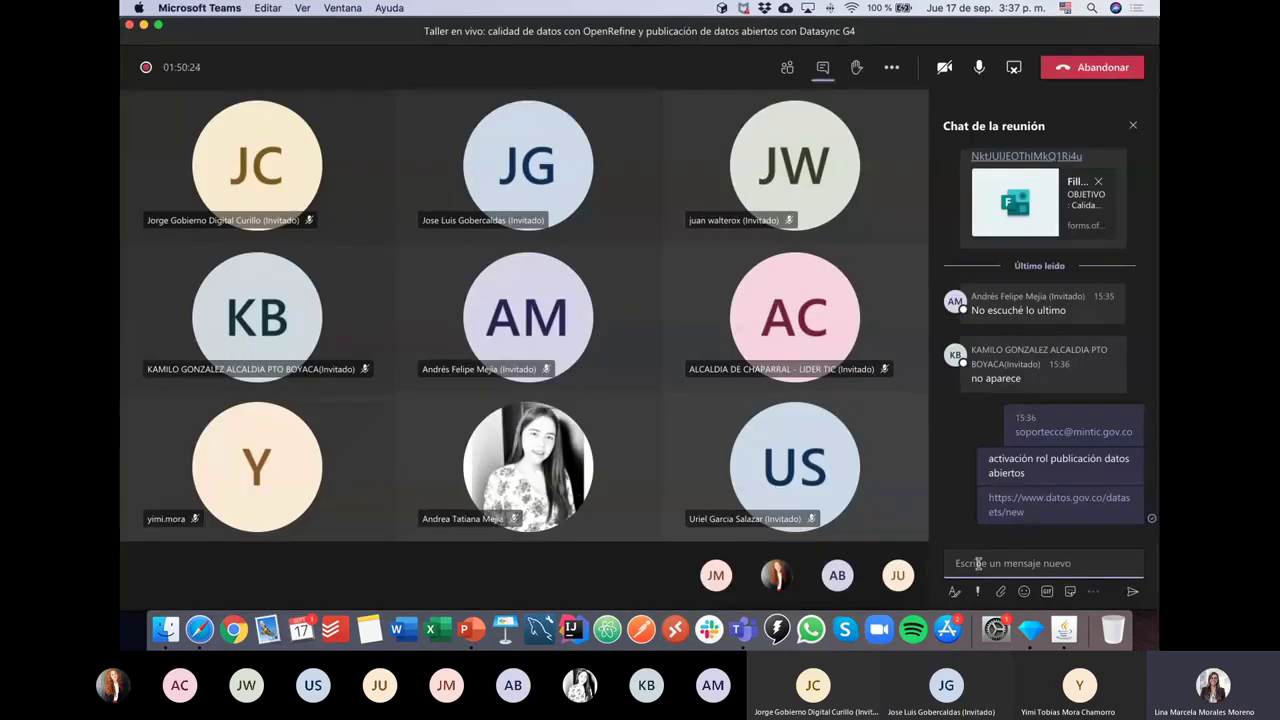
Step: Scroll back through earlier Teams chat messages and select part of an earlier e-mail address
key(super+Tab)
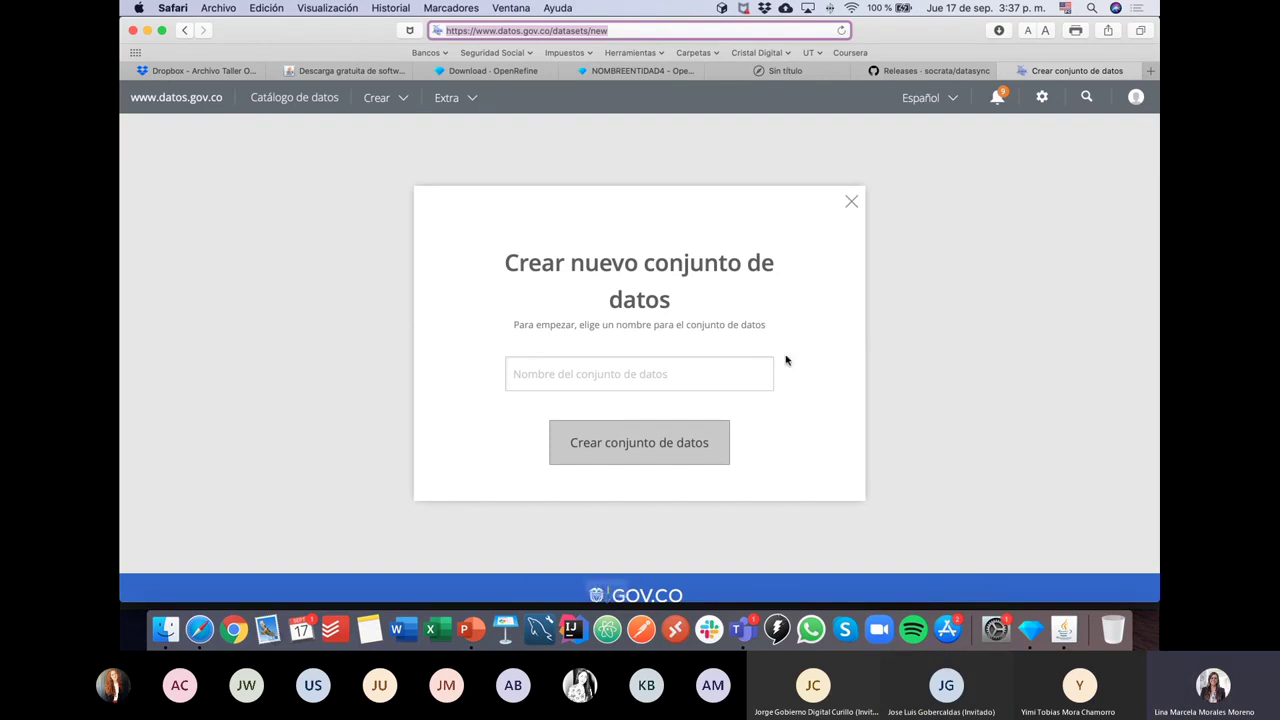
key(super+Tab)
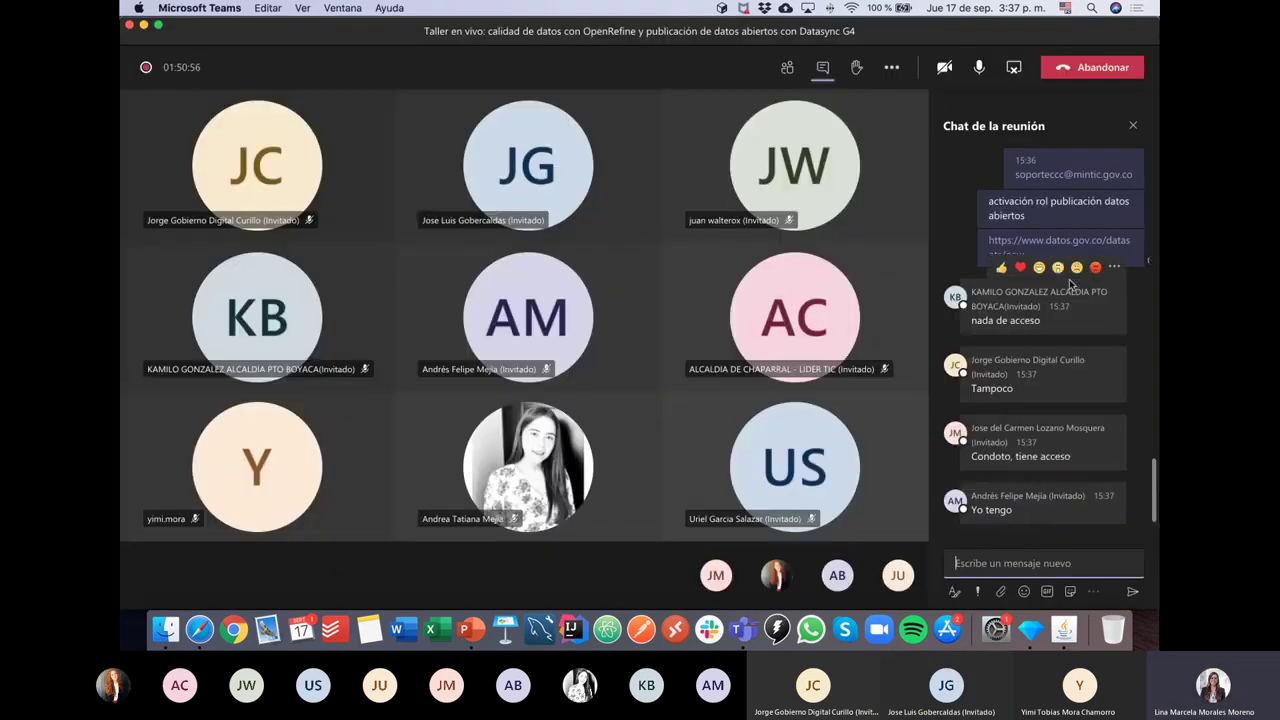
scroll(1070, 285, up, 2)
scroll(1070, 285, up, 6)
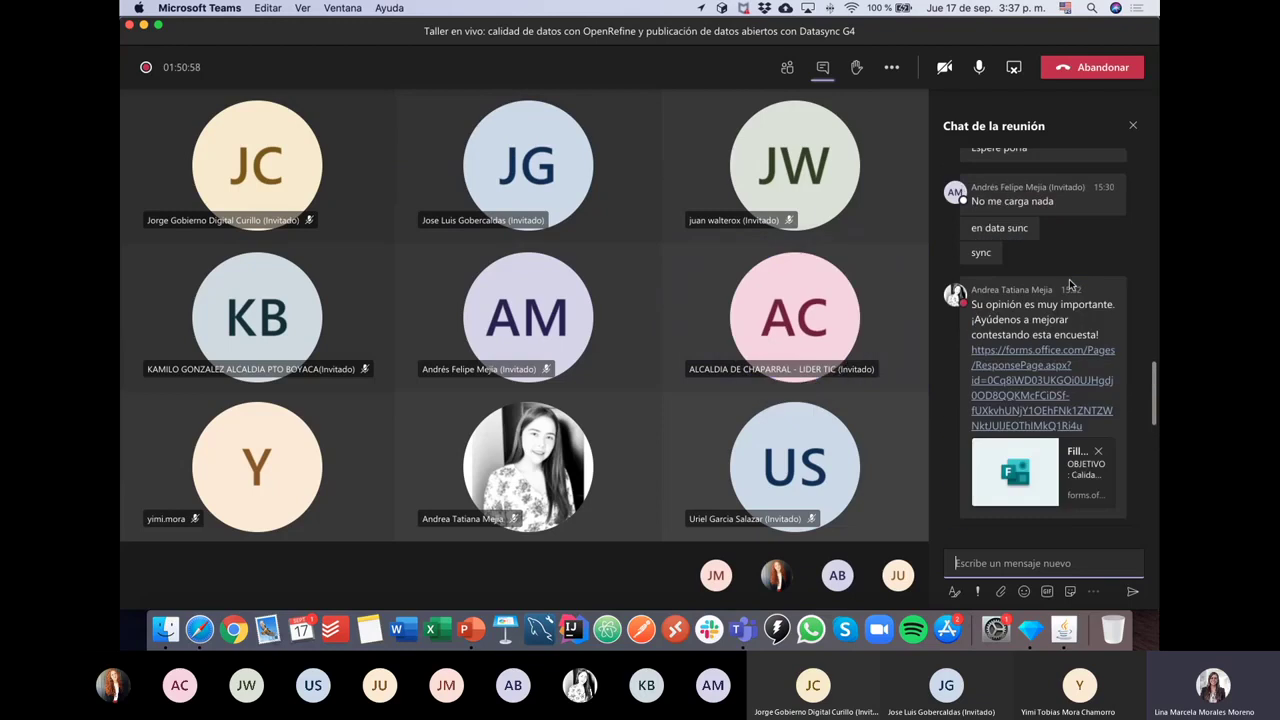
scroll(1070, 285, up, 10)
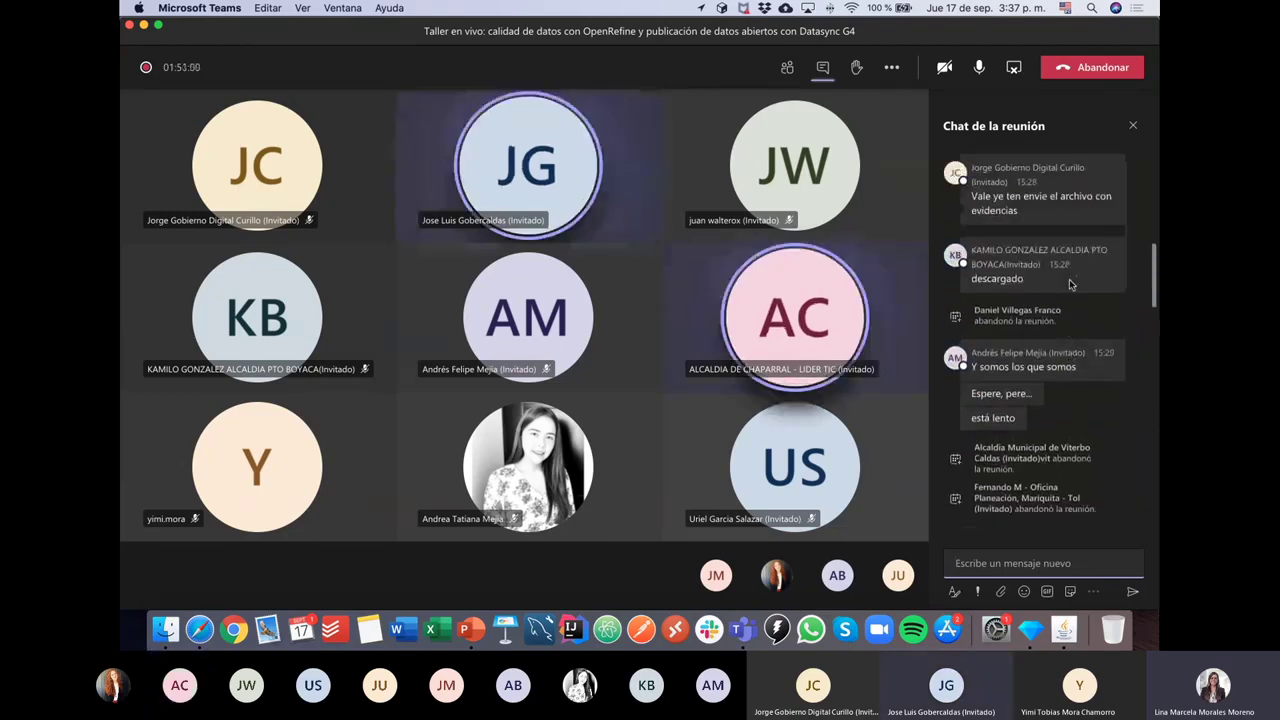
scroll(1070, 285, up, 5)
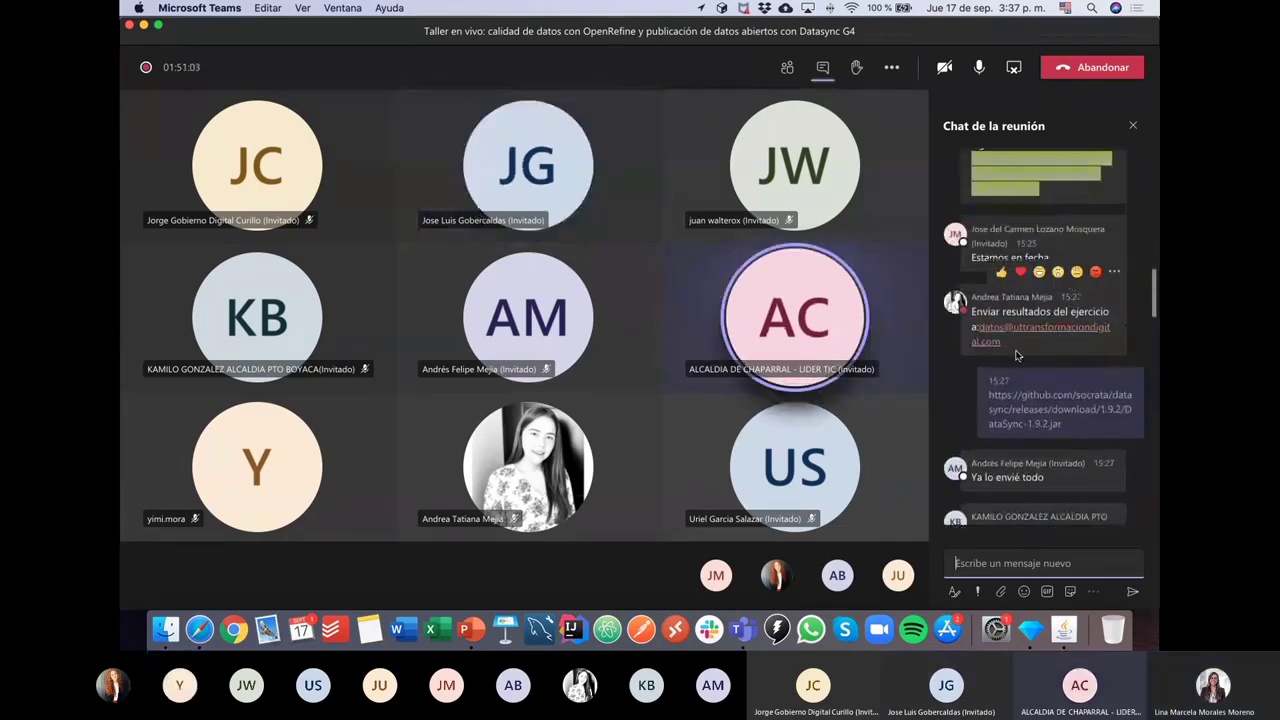
drag(1009, 348, 1003, 328)
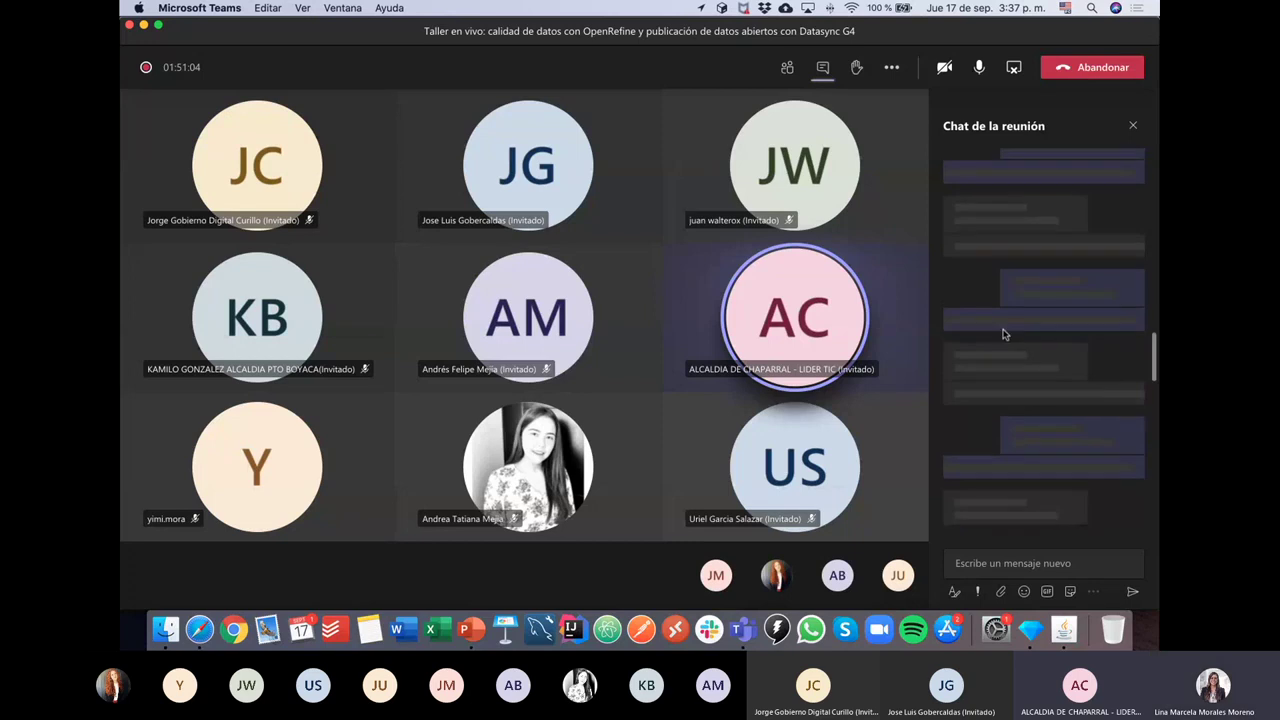
scroll(998, 518, down, 10)
Step: Send the presenter's e-mail address in the chat and return to the new-dataset dialog
click(979, 566)
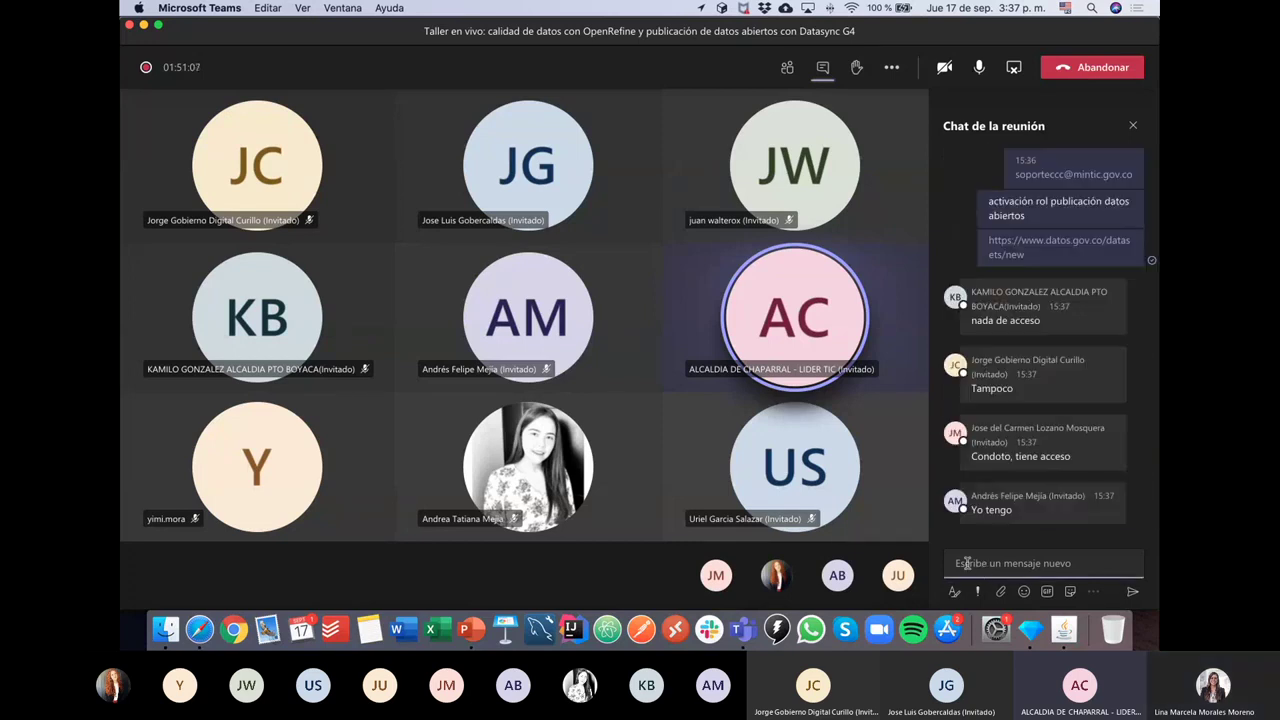
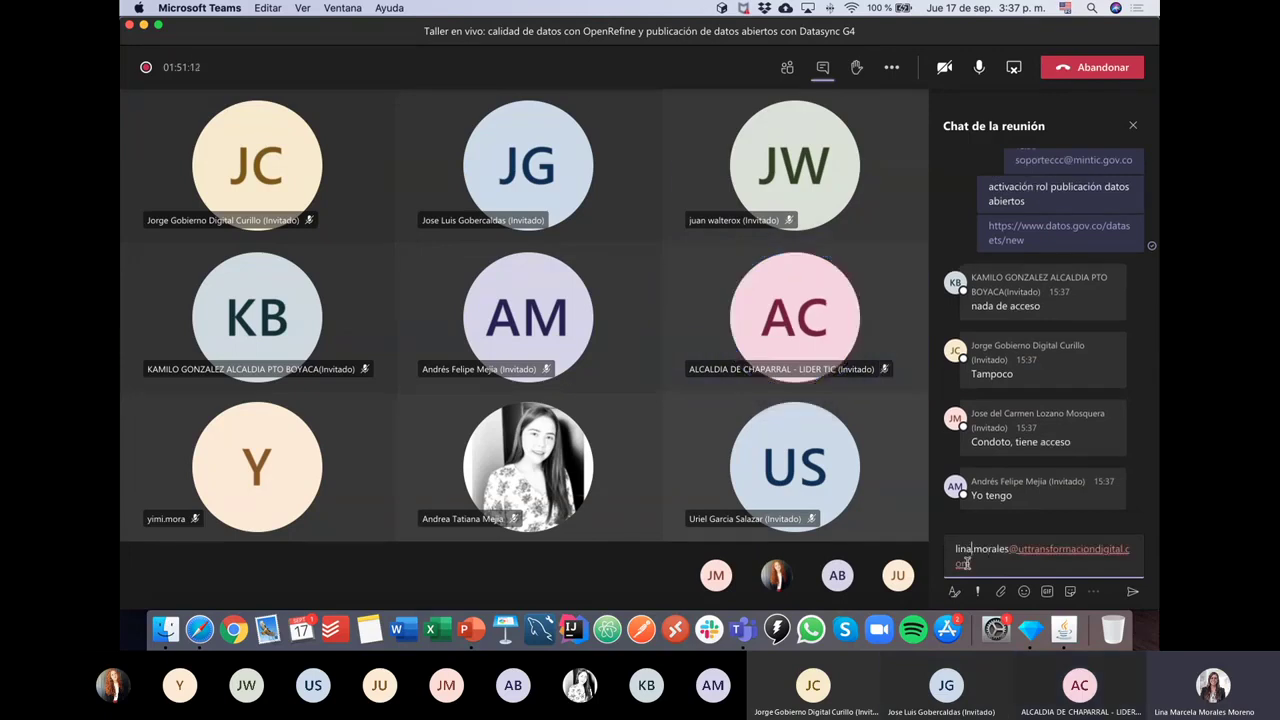
key(Right)
key(Right)
key(Right)
key(Right)
key(Right)
key(Right)
key(Return)
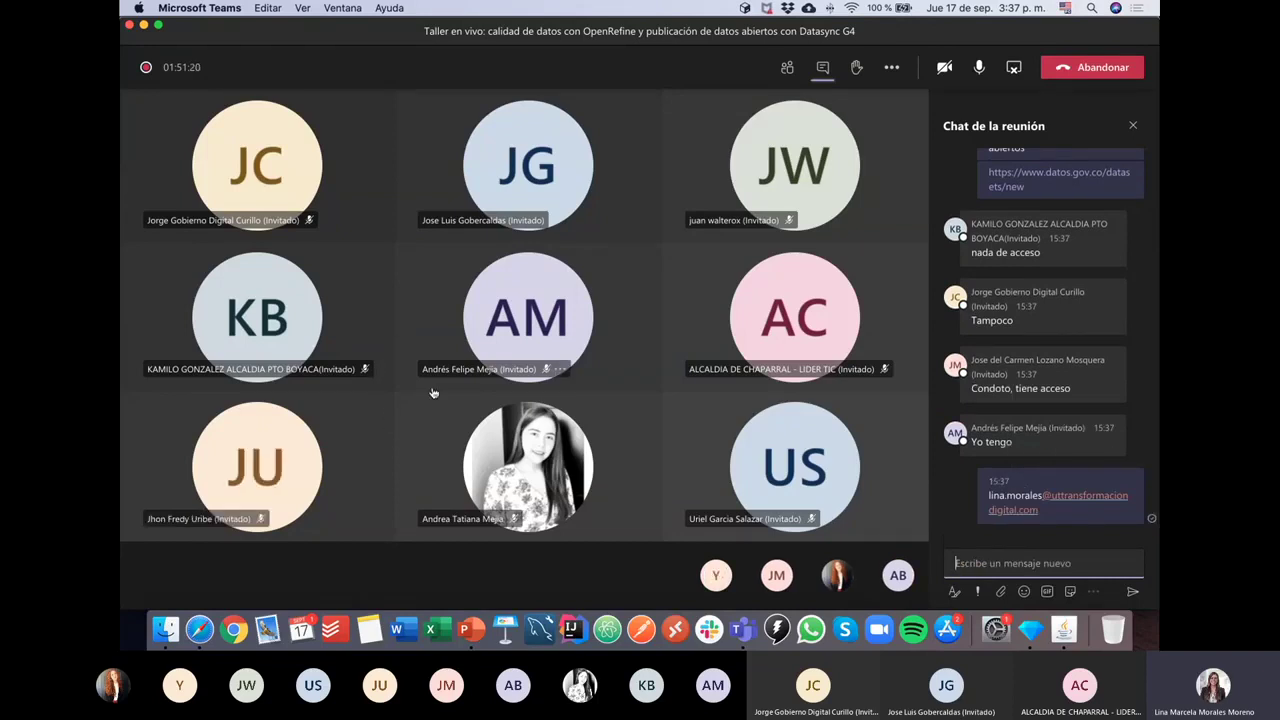
key(super+Tab)
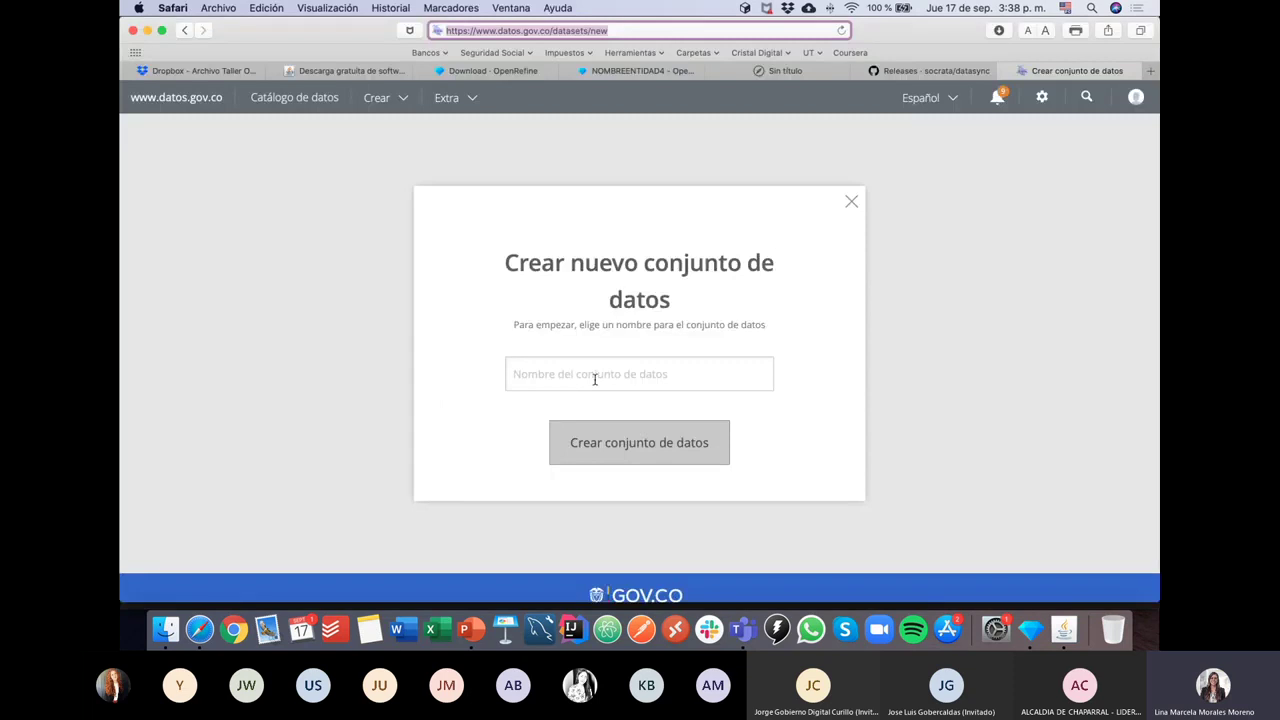
Step: Name the new dataset 'Pruebas DataSync NOMBREENTIDAD' and create it
click(595, 376)
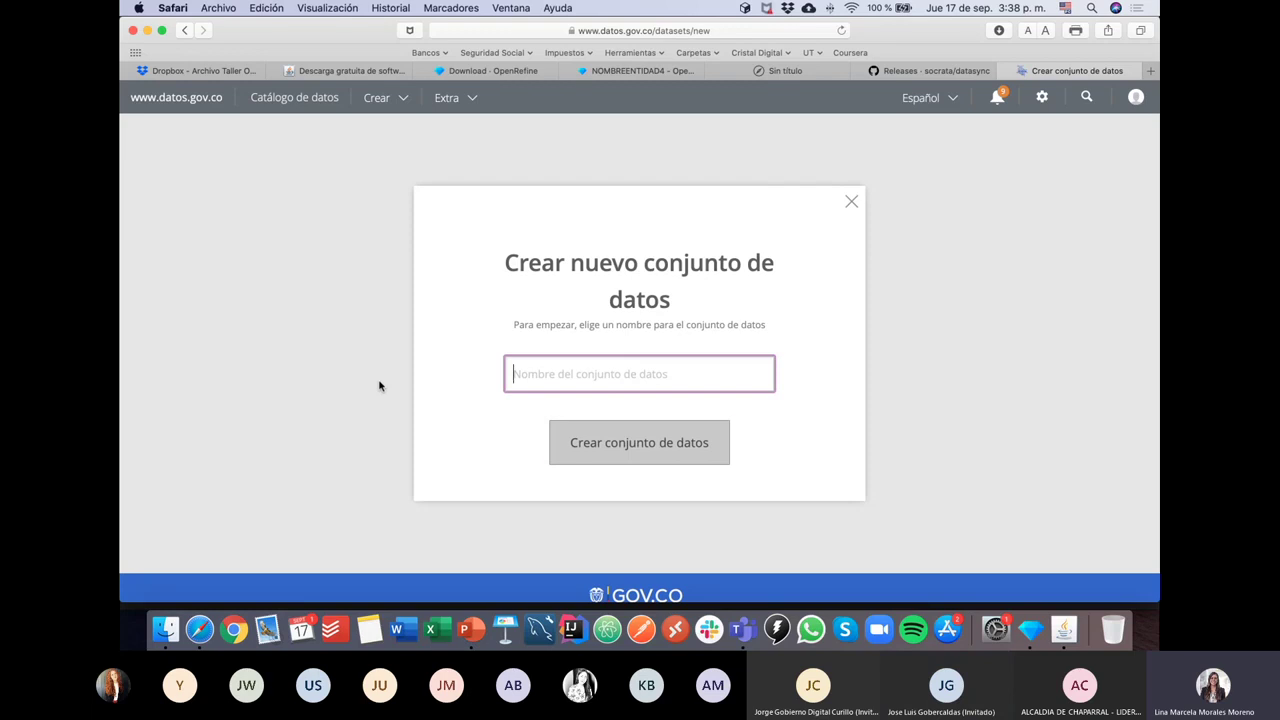
text(Pruebas)
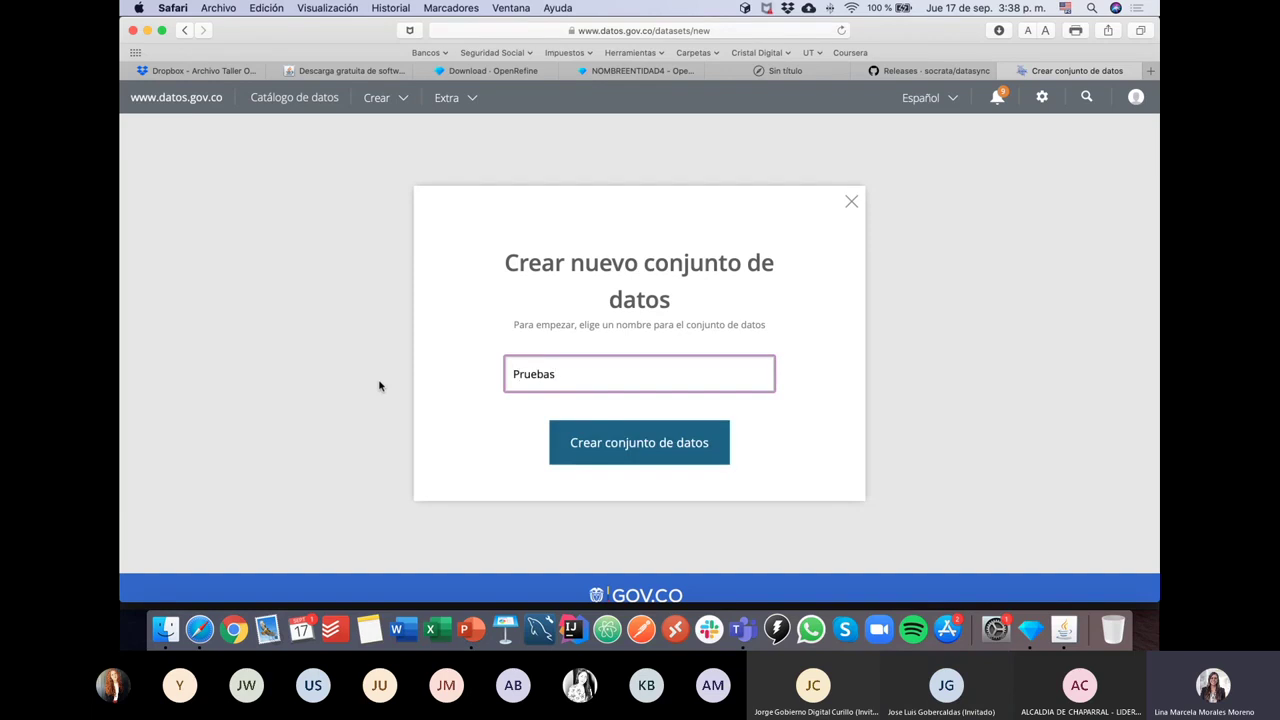
text( DataSync NOMBREENTIDAD)
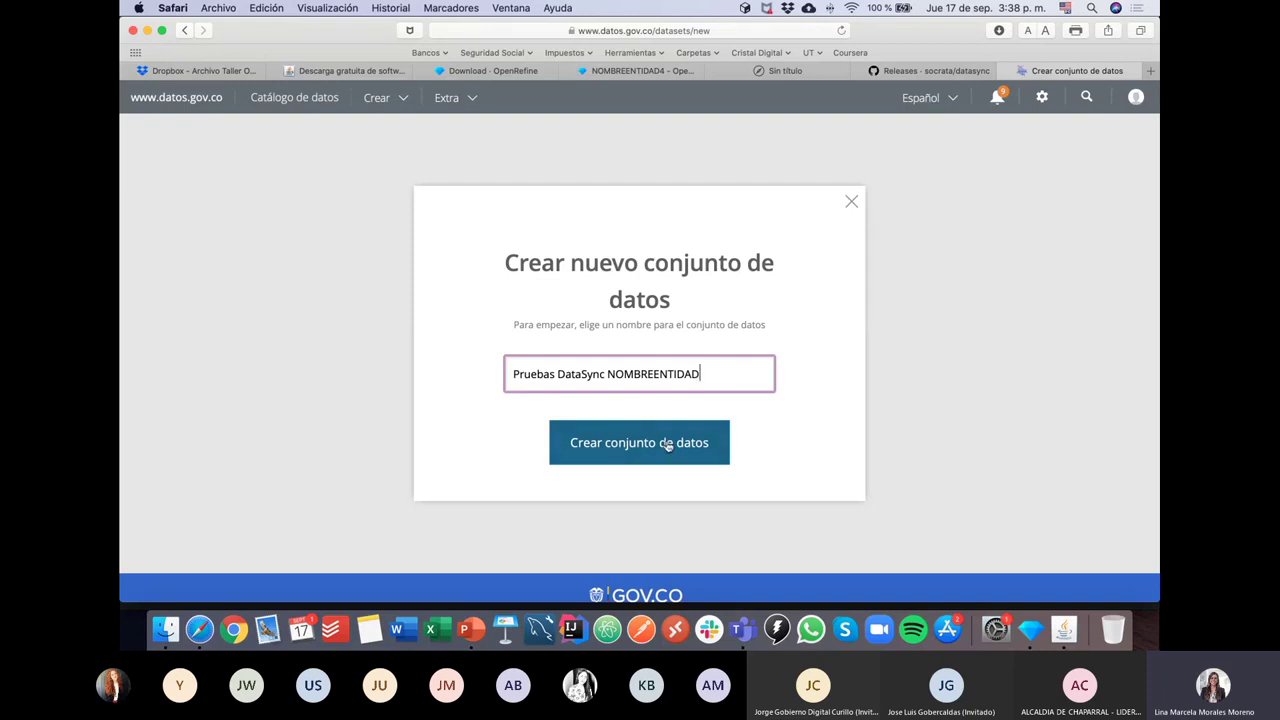
click(636, 453)
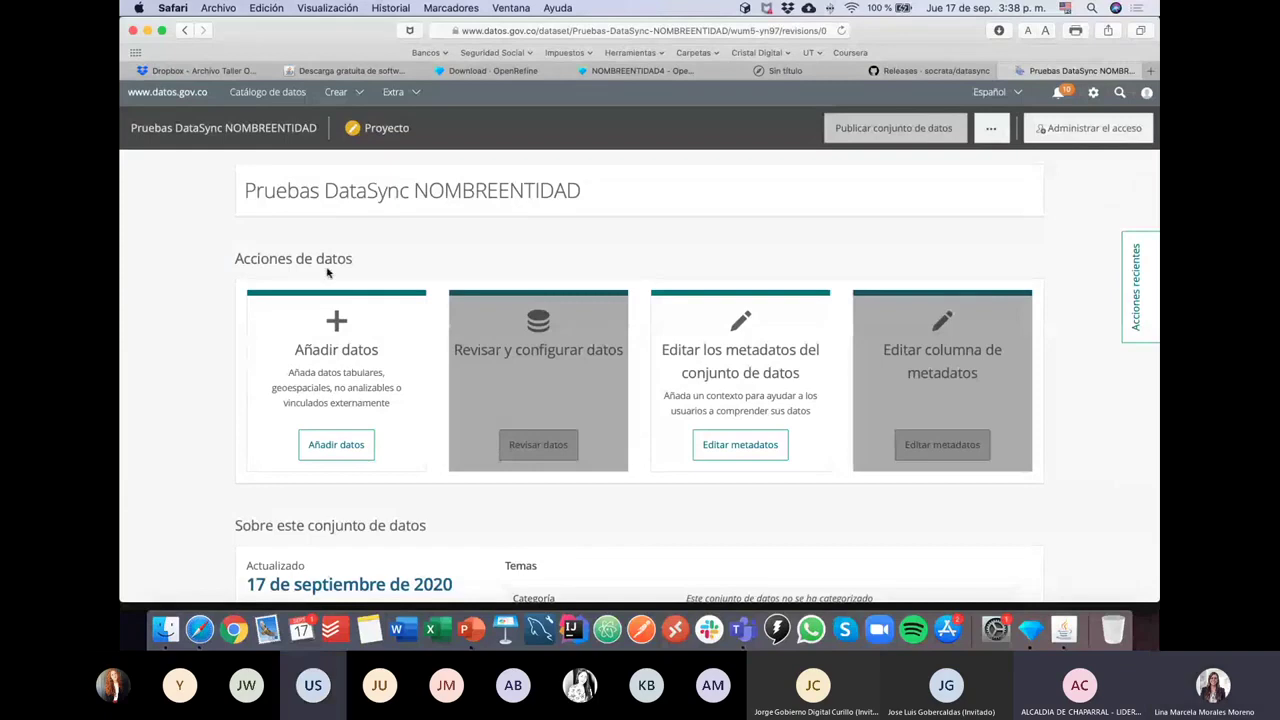
Step: Bring forward the DataSync window with the unsaved job replacing tw88-dd5j with NOMBREENTIDAD1.csv
click(360, 92)
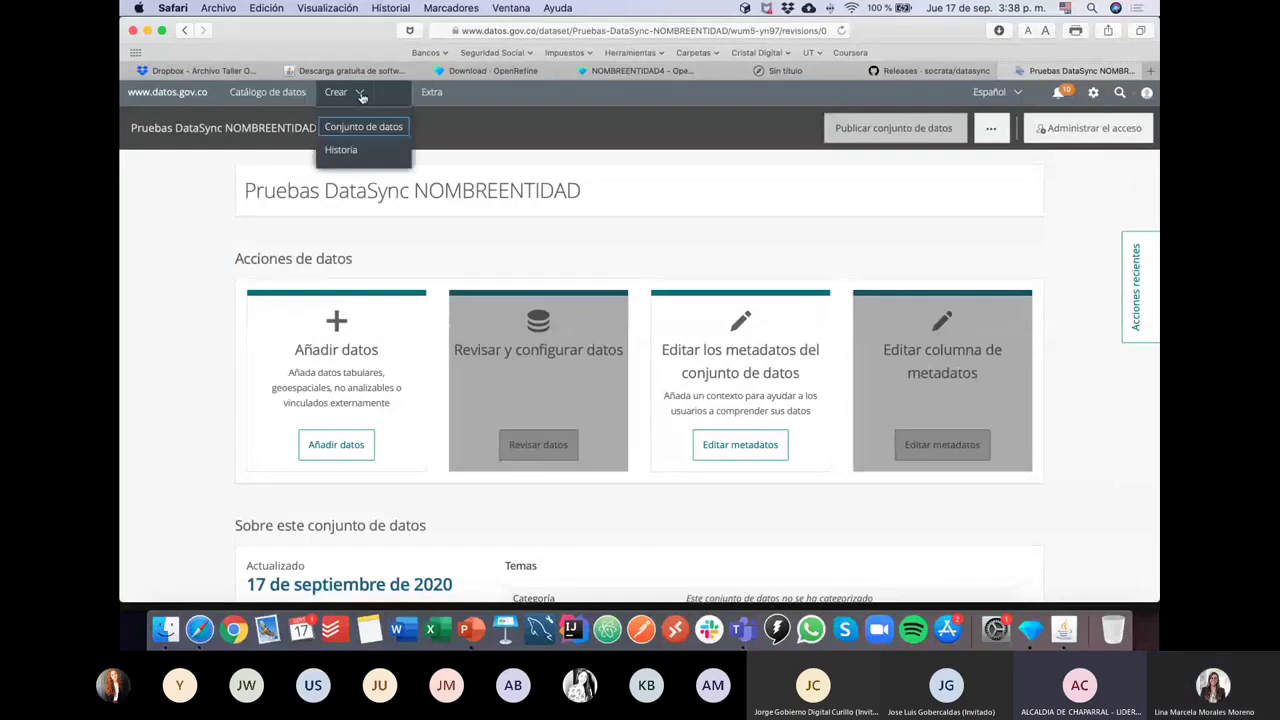
click(206, 224)
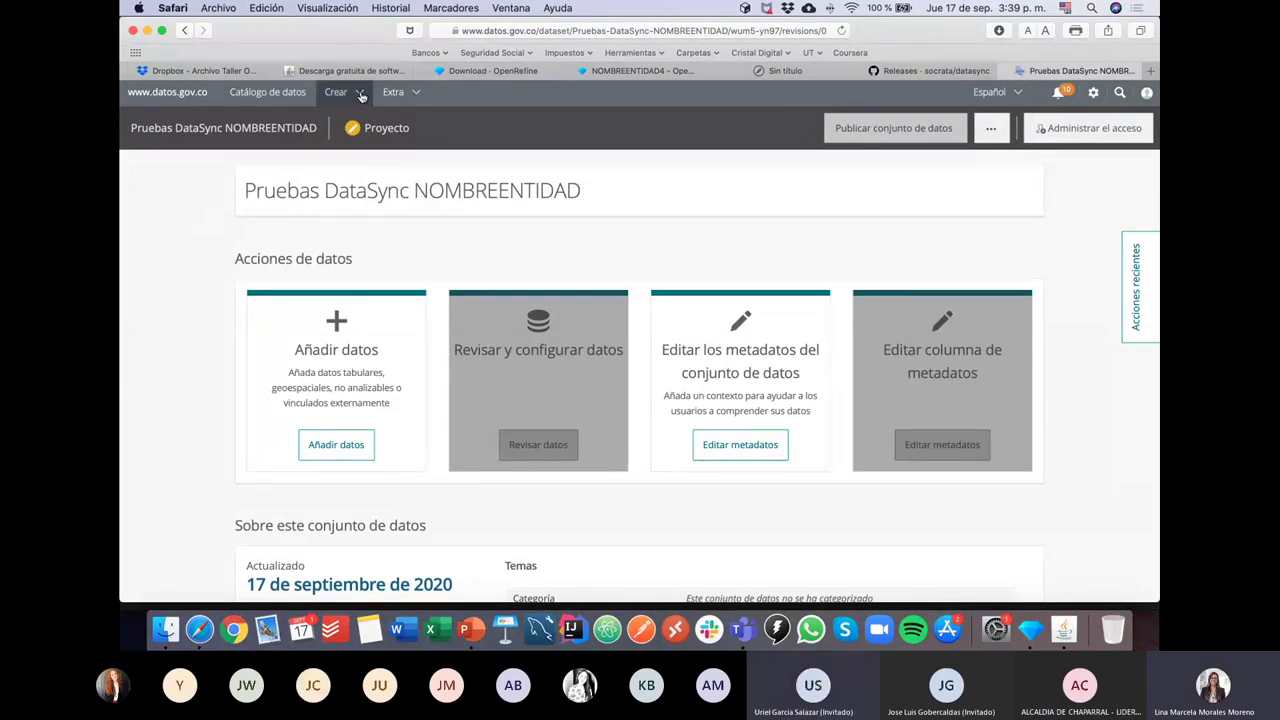
click(338, 92)
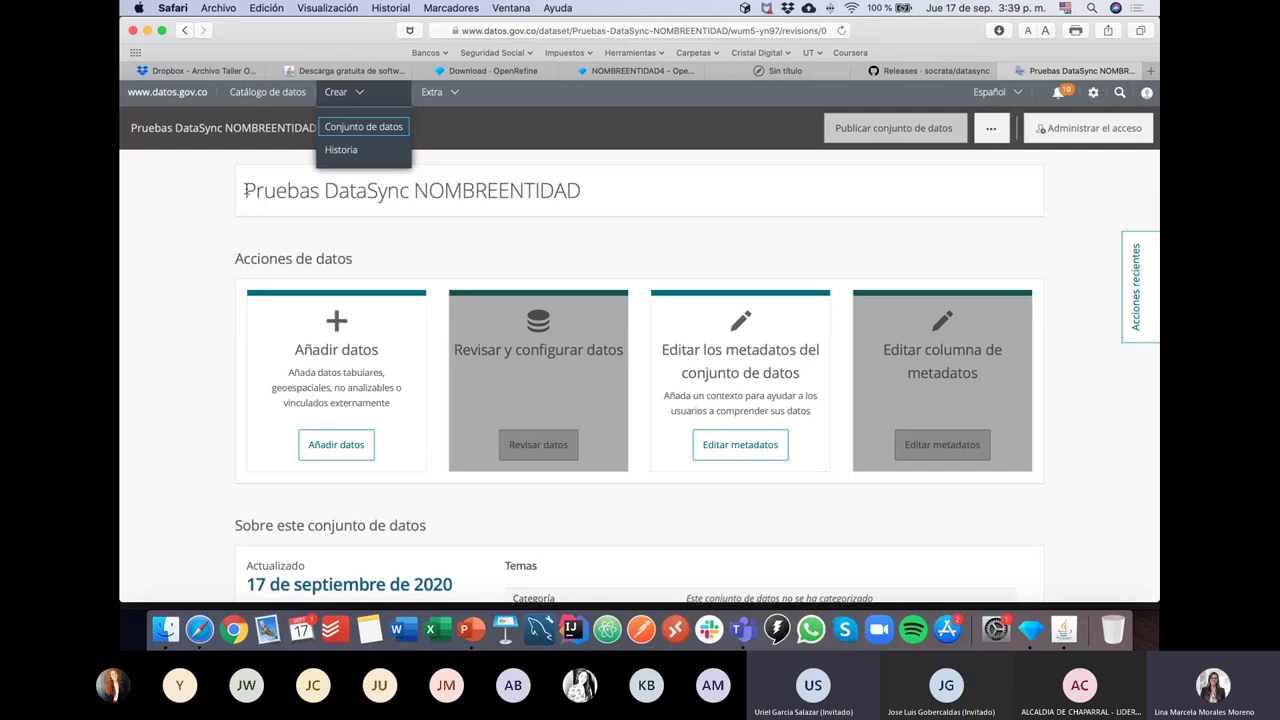
click(362, 93)
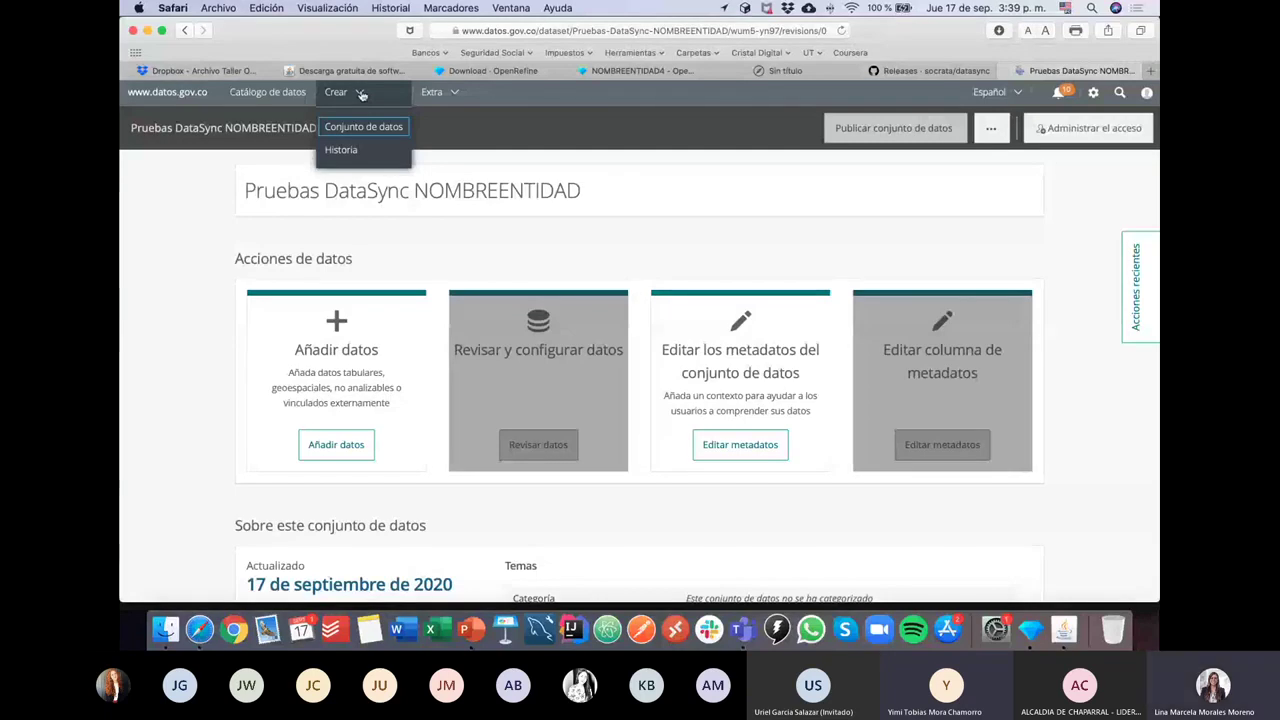
click(1064, 628)
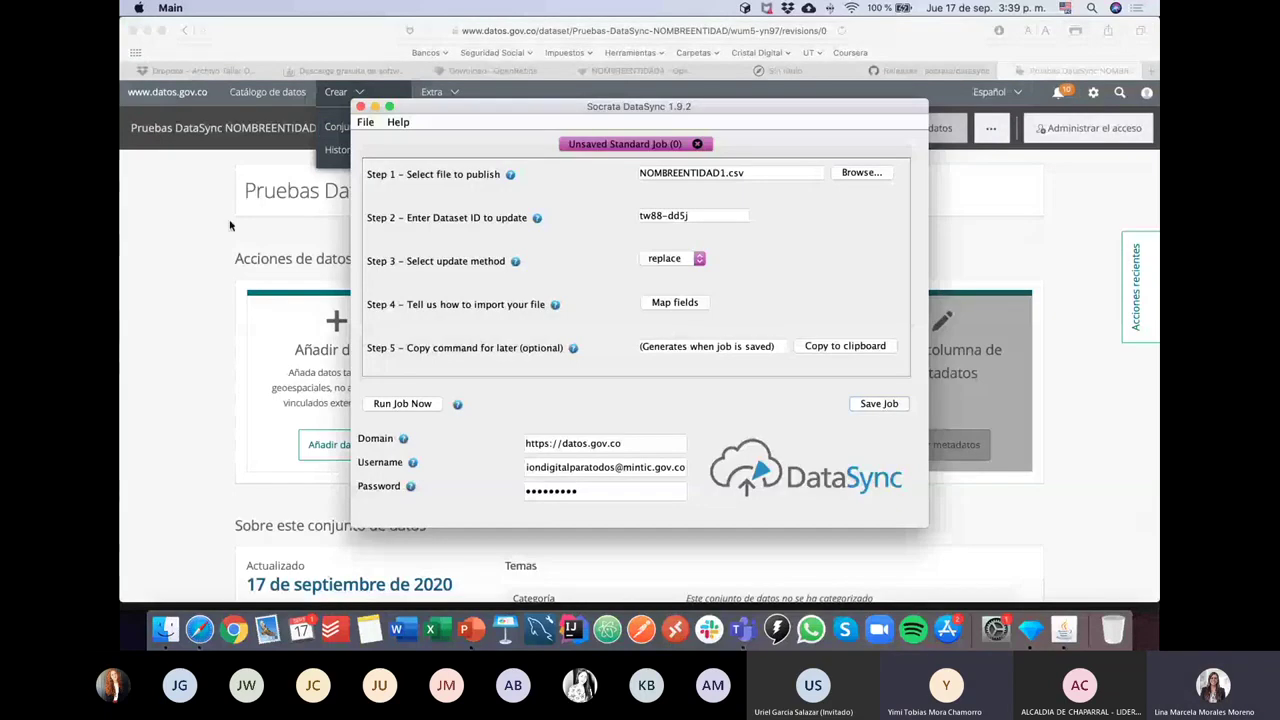
Step: Return to the 'Pruebas DataSync NOMBREENTIDAD' project page in Safari
click(211, 310)
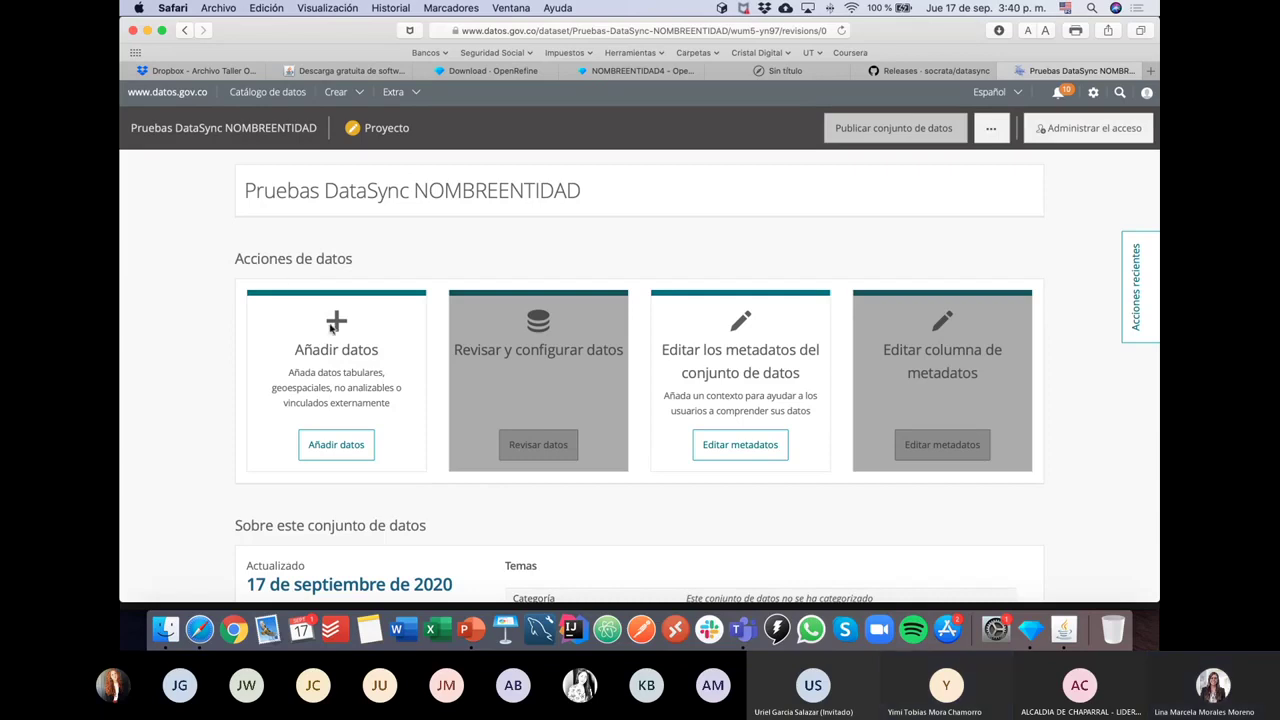
Step: Open the Añadir datos upload dialog on the Pruebas DataSync NOMBREENTIDAD dataset page
click(360, 95)
drag(240, 190, 631, 191)
click(426, 243)
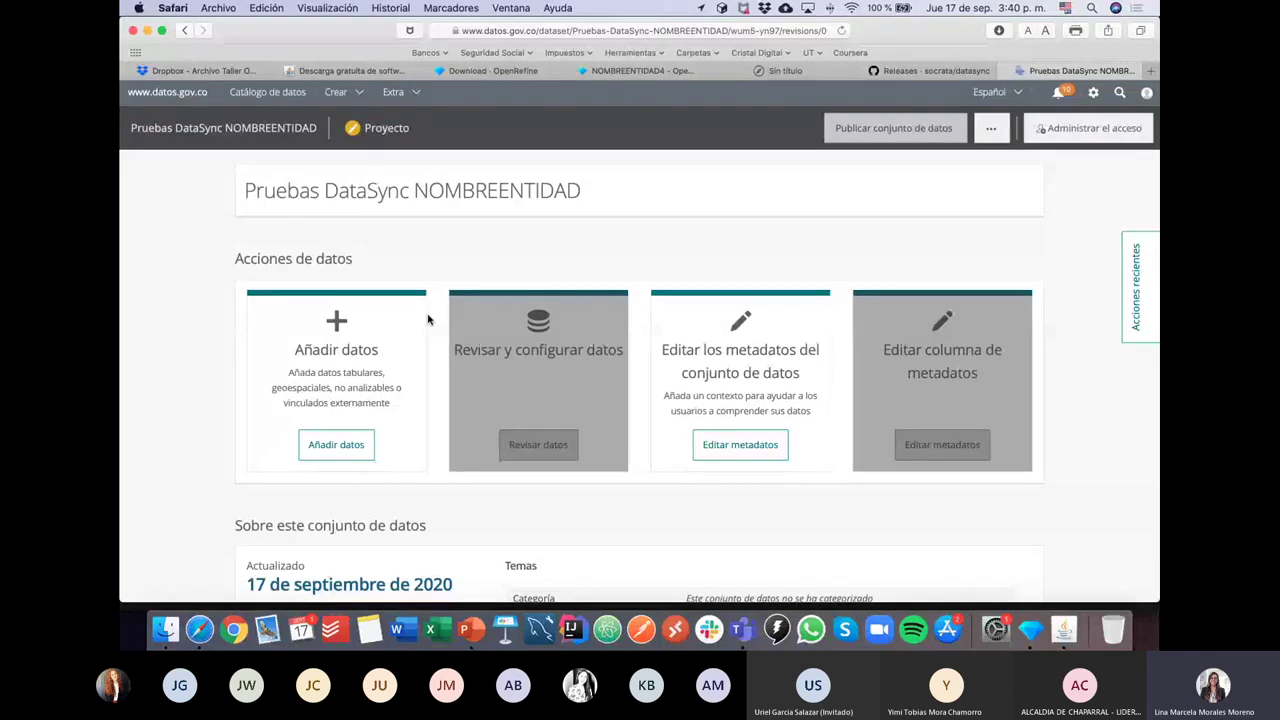
click(347, 453)
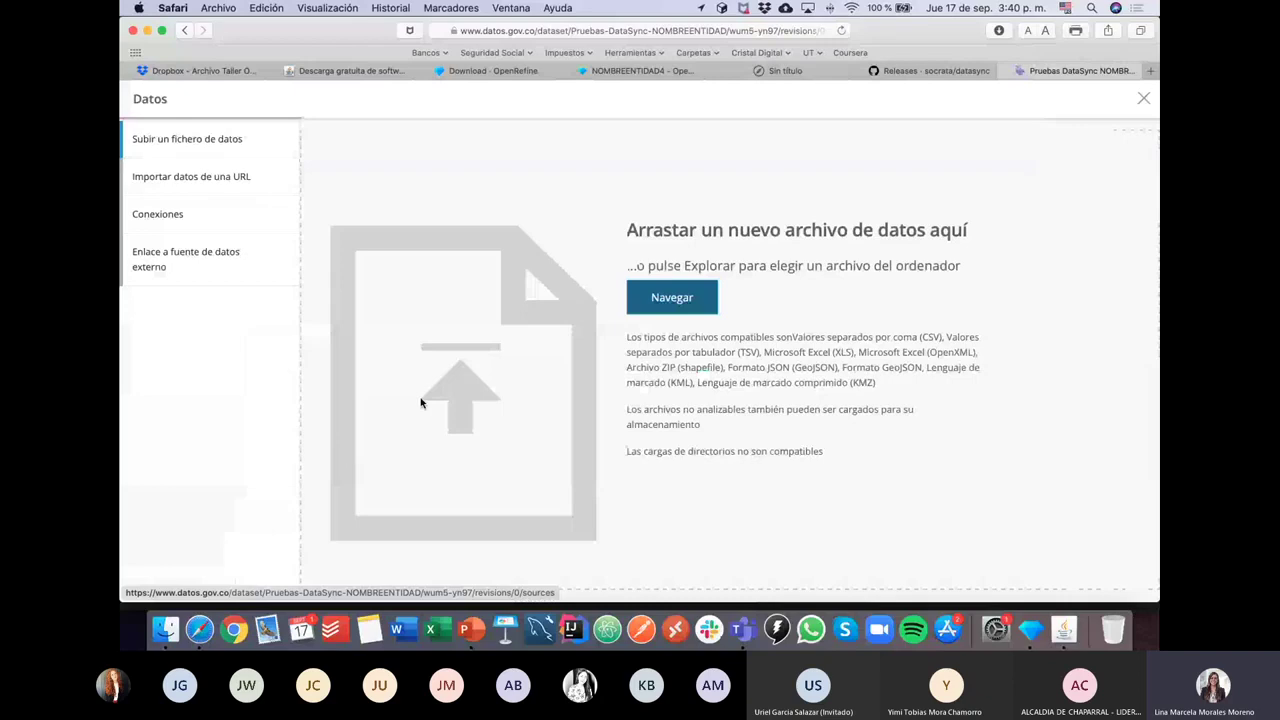
Step: Upload NOMBREENTIDAD1.csv from Descargas, giving a 23,034-row, 24-column preview
click(680, 310)
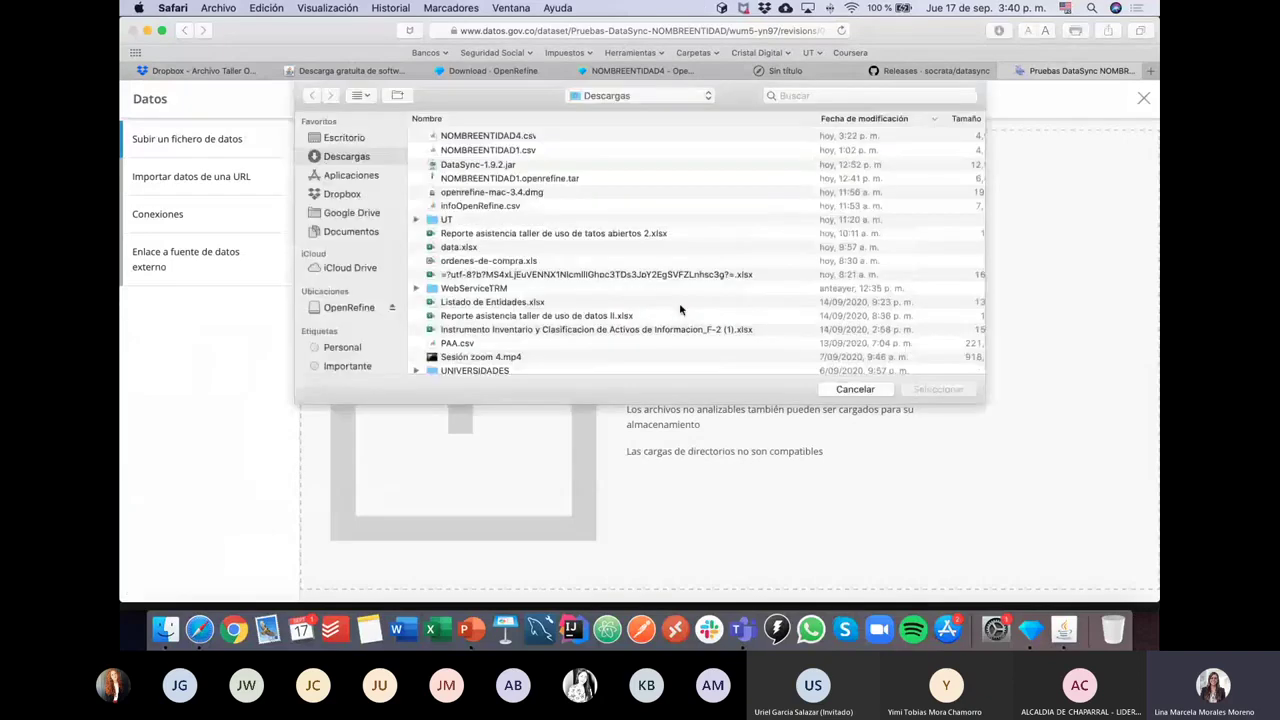
click(525, 150)
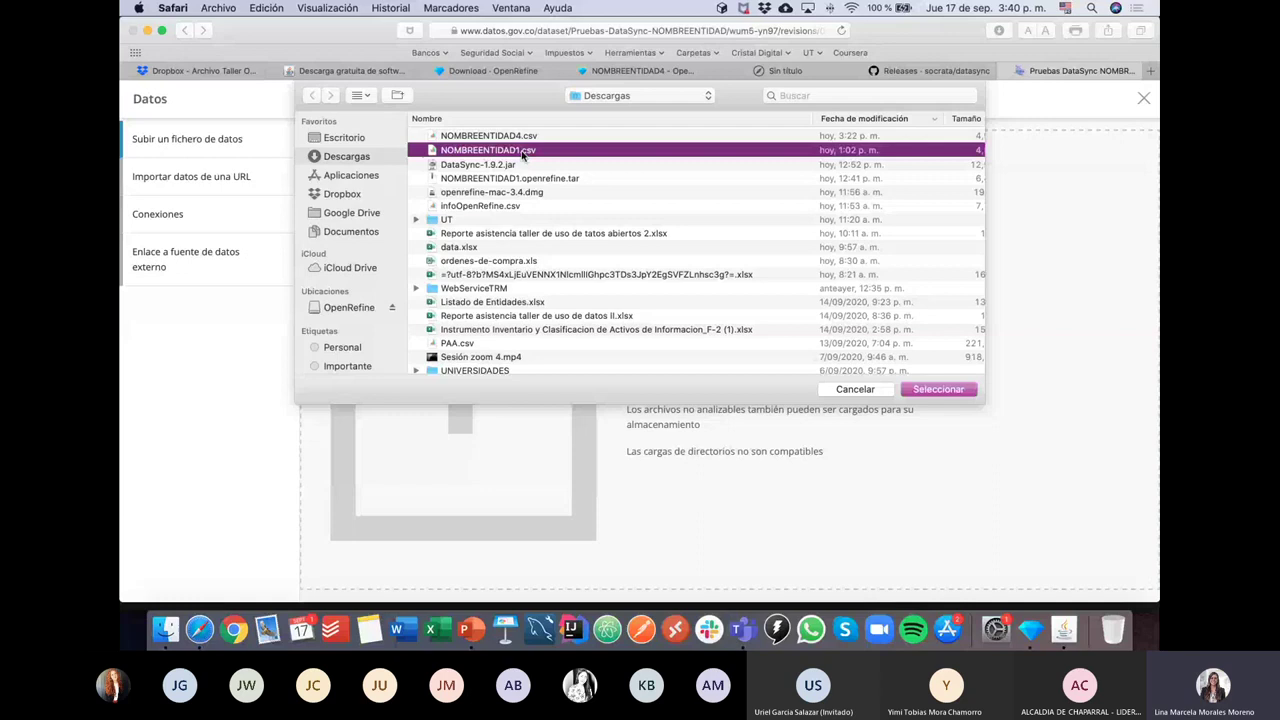
click(935, 389)
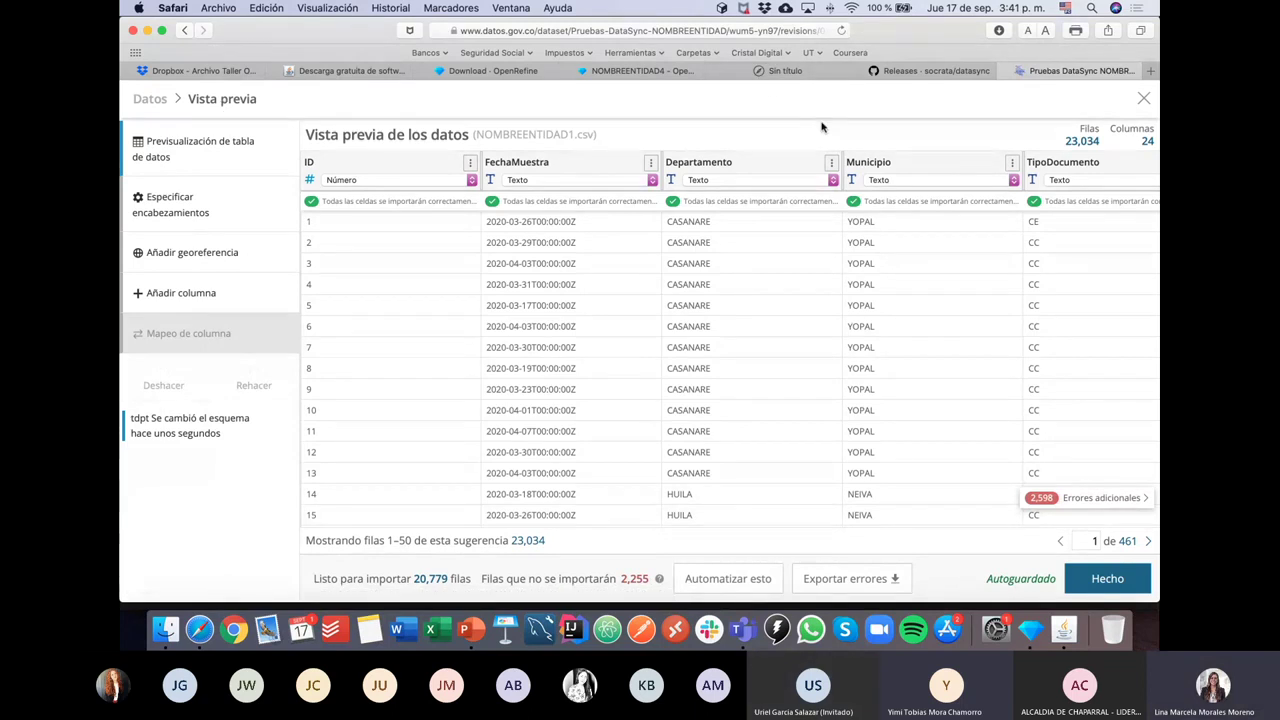
click(742, 628)
Step: Send 'prueba DataSync NOMBREENTIDAD' in the Teams meeting chat, then return to the data preview
key(ctrl+Down)
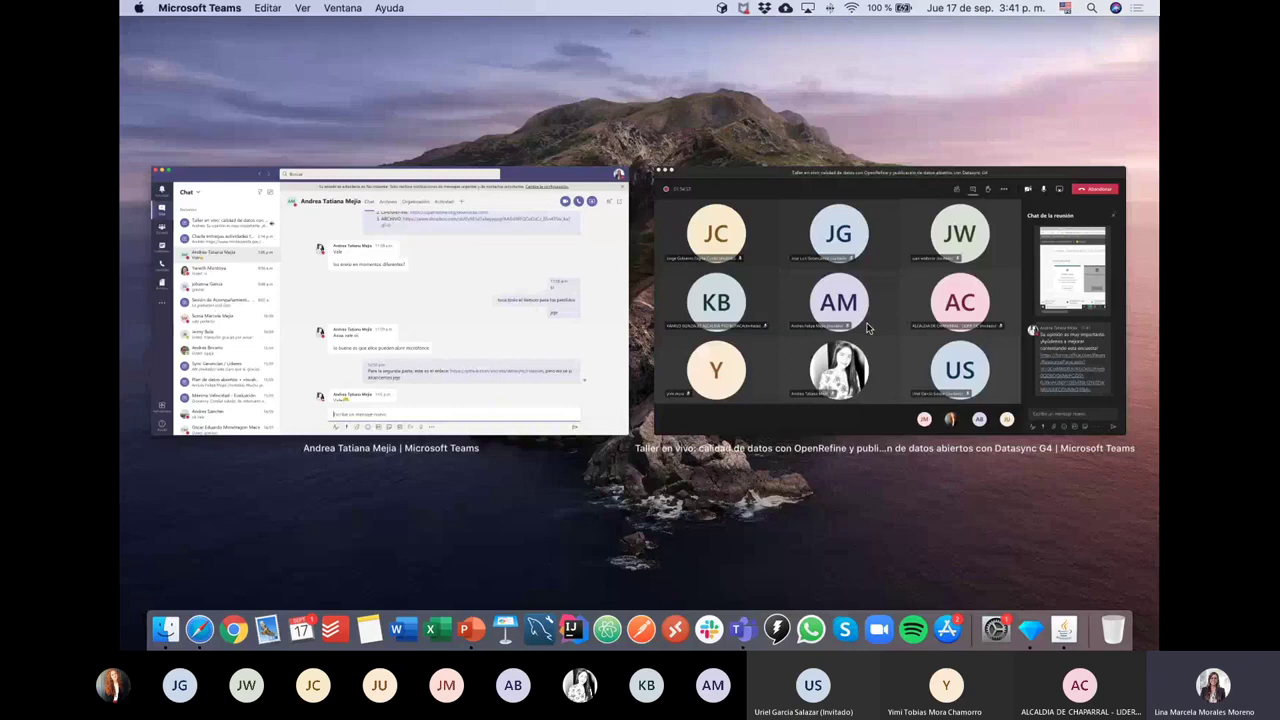
click(868, 328)
click(978, 563)
text(PRU)
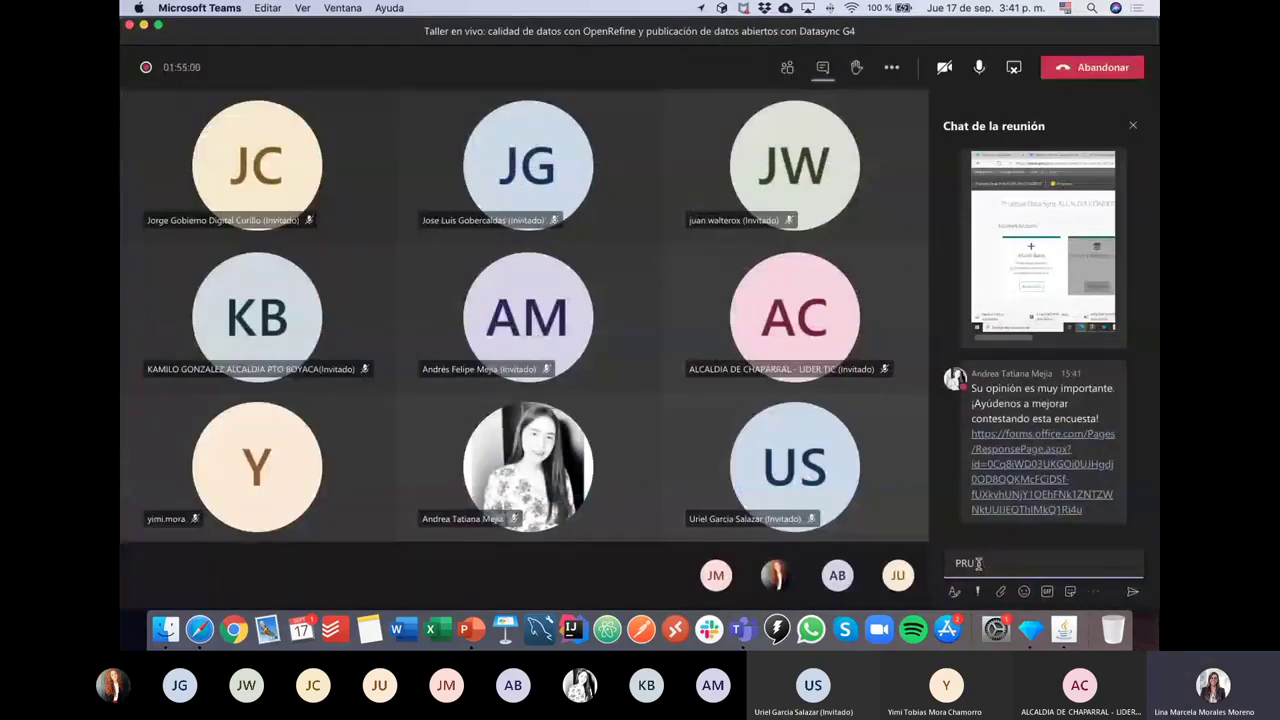
key(BackSpace)
key(BackSpace)
key(BackSpace)
text(prueba Dta)
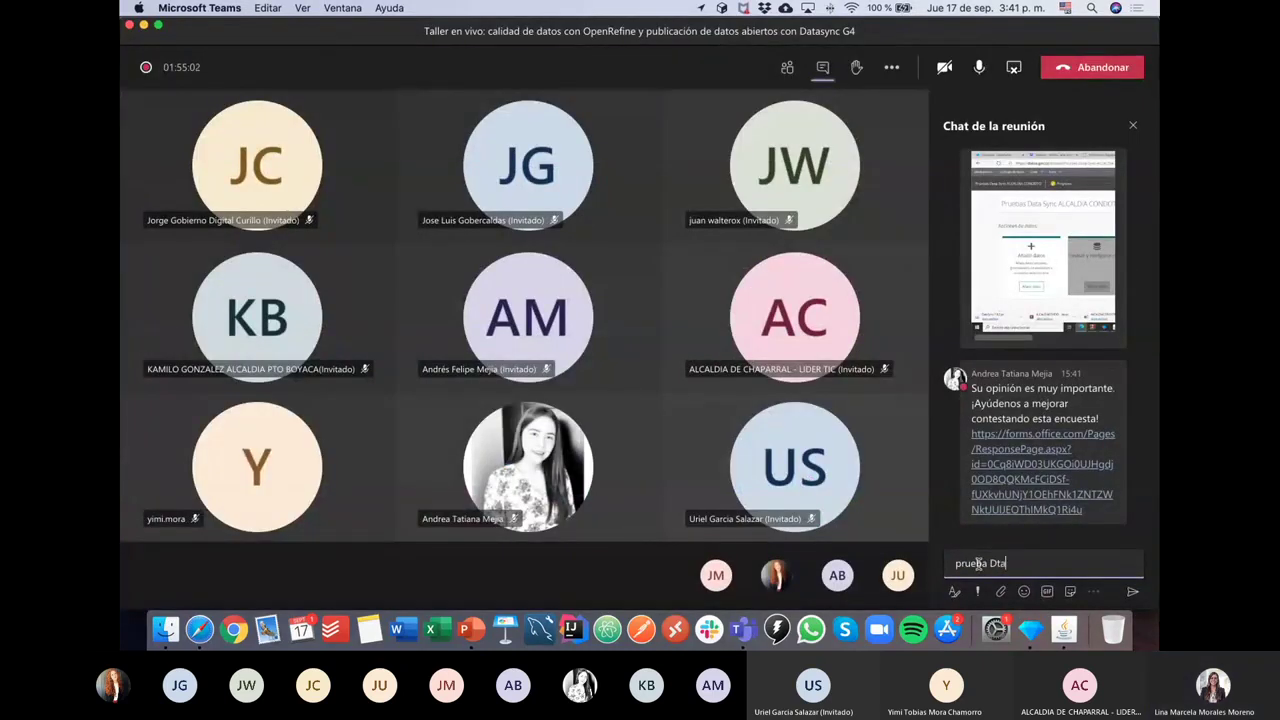
key(BackSpace)
key(BackSpace)
text(ataSync)
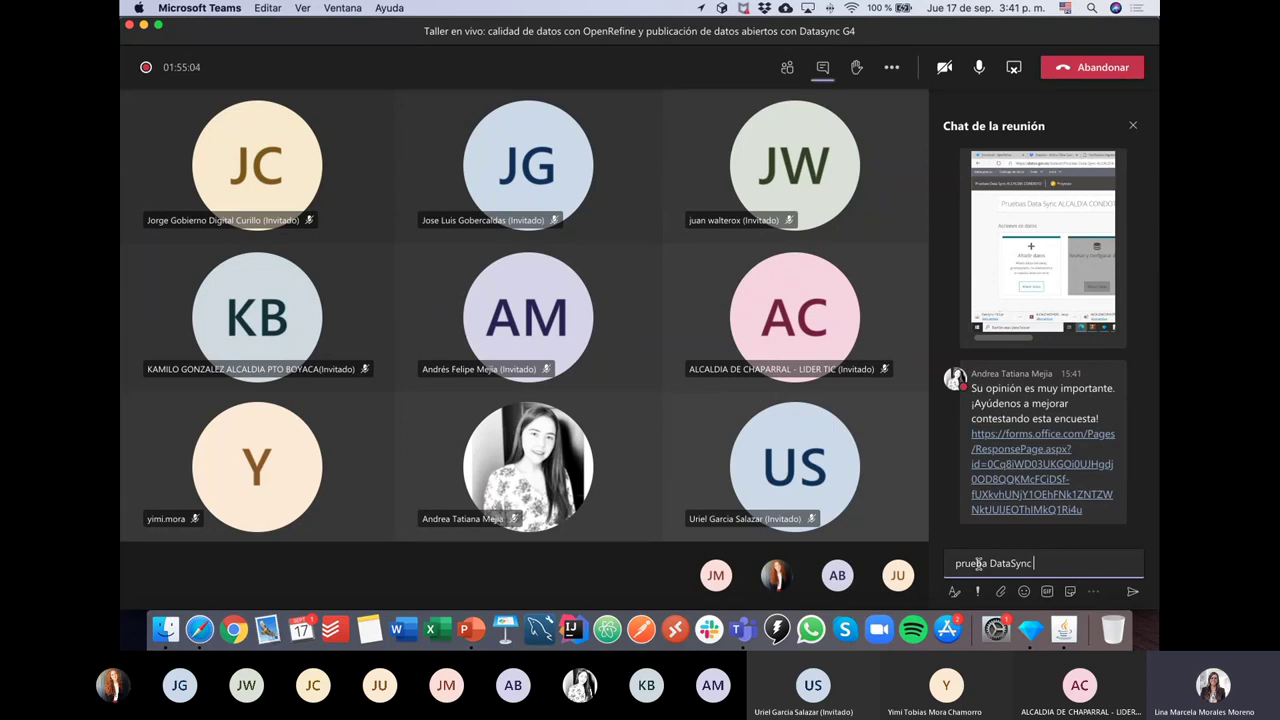
text( NOMBREENTIDAD)
key(Return)
key(ctrl+Up)
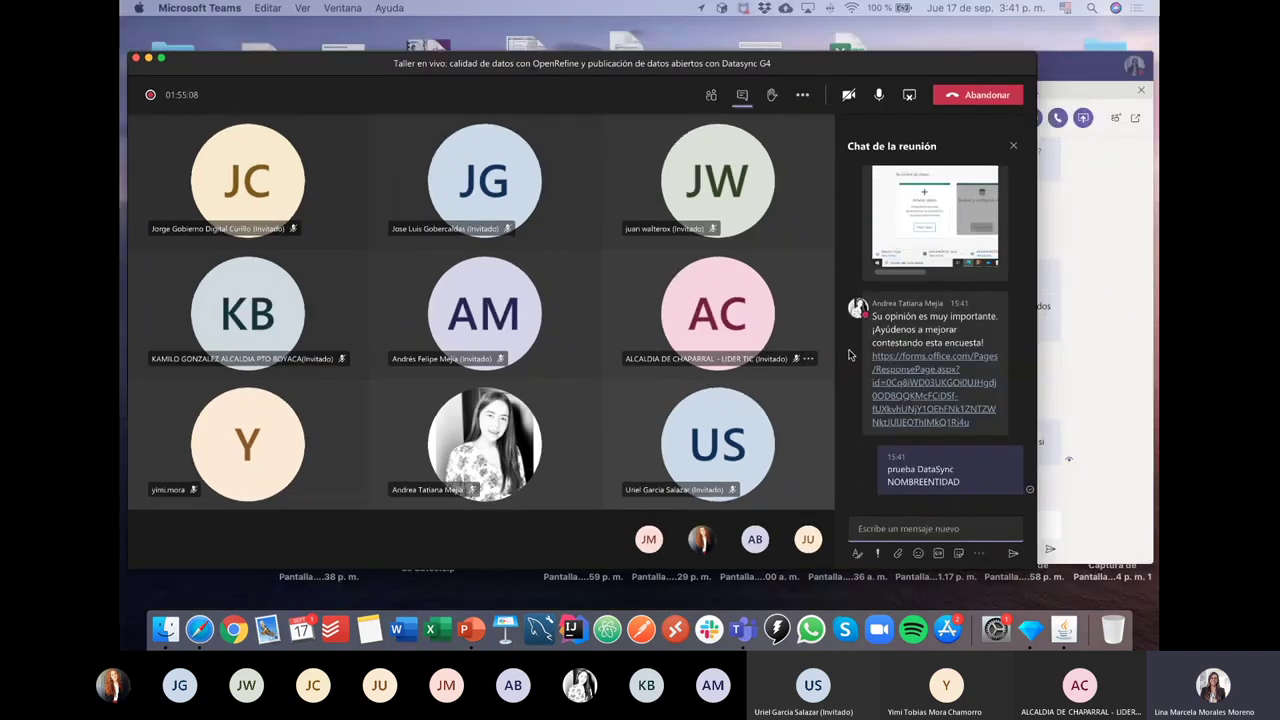
click(680, 303)
key(super+Tab)
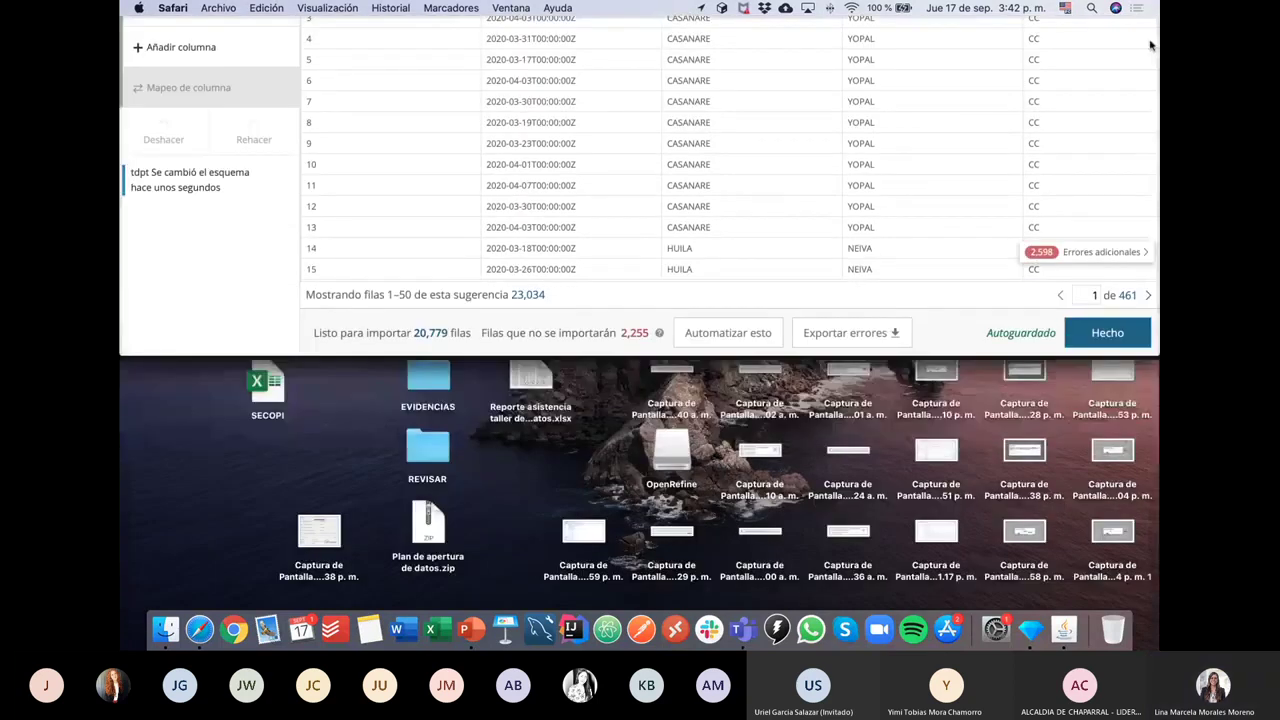
Step: In a new tab, create an empty dataset named 'PRUEBA 2' on datos.gov.co
click(1149, 71)
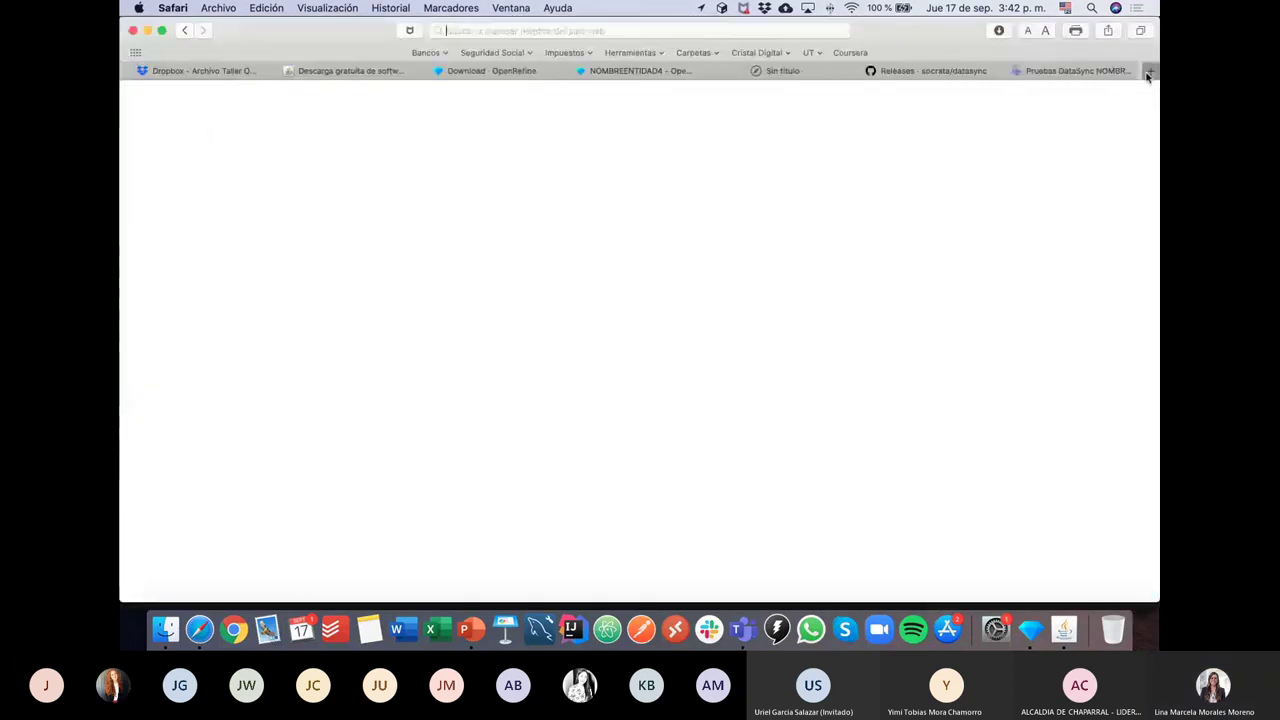
text(datos)
key(Return)
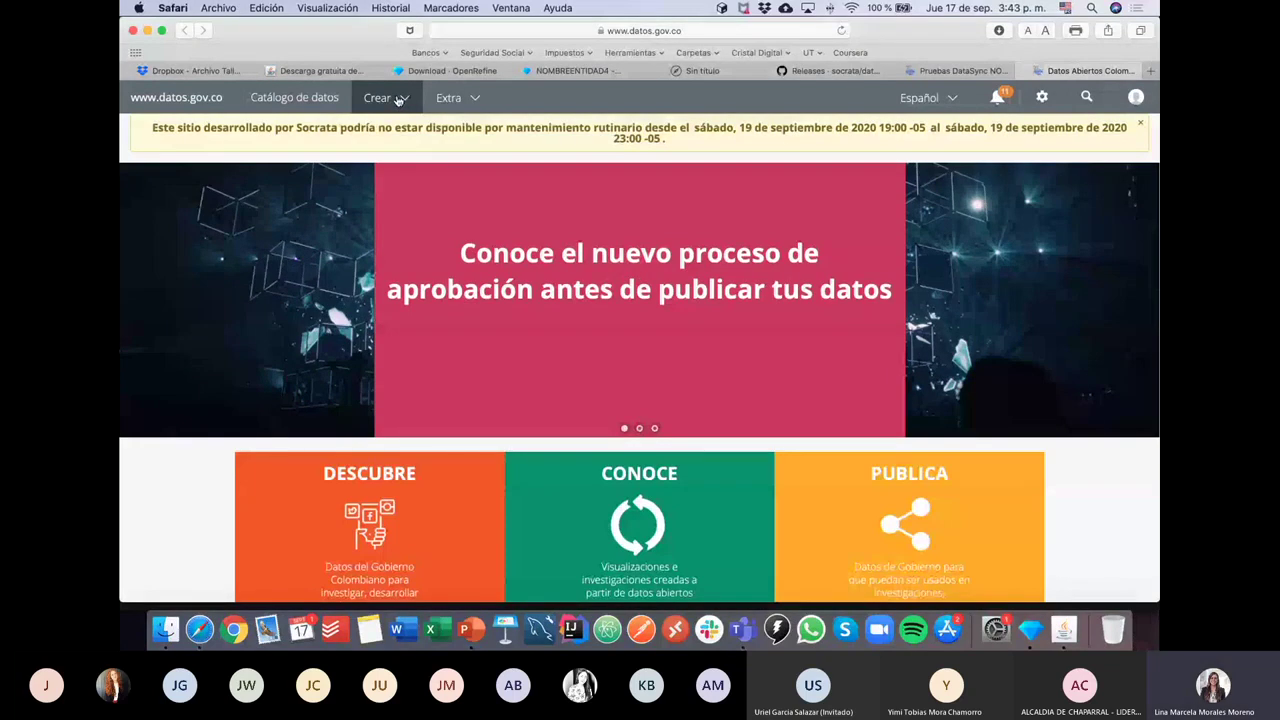
click(398, 98)
click(398, 136)
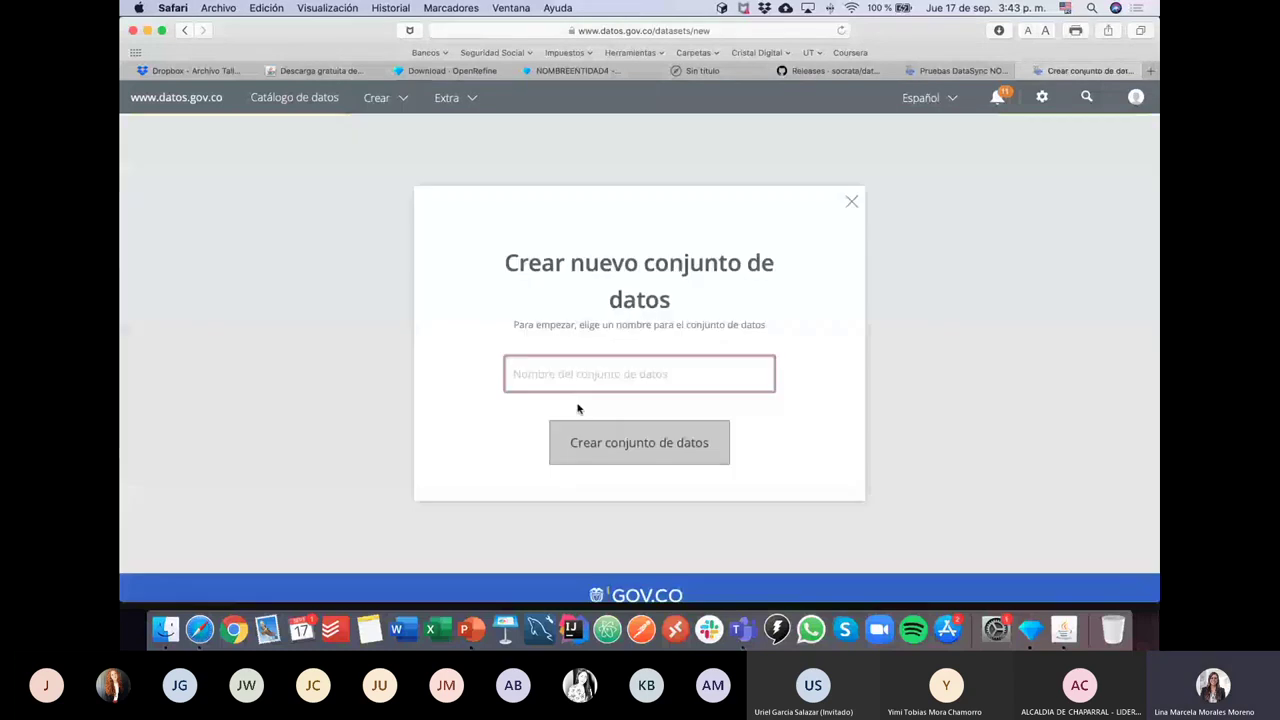
text(PRUEBA 2)
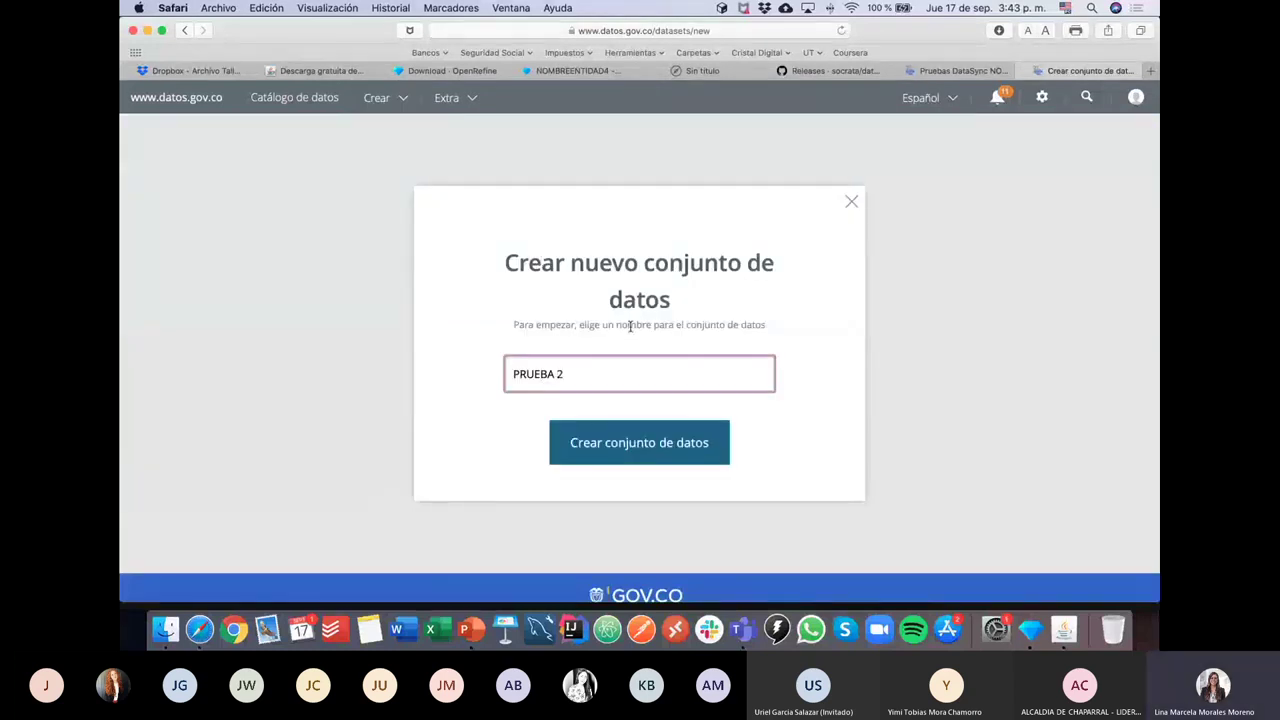
click(618, 449)
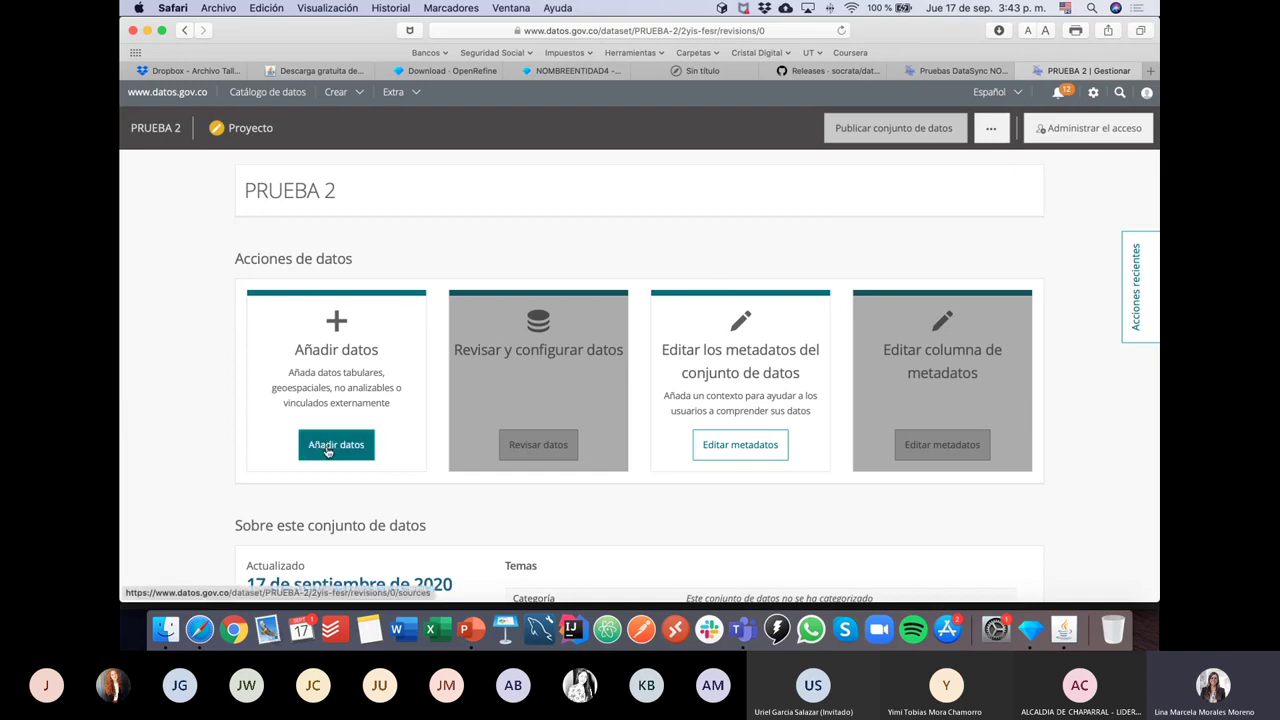
Step: Start adding data to PRUEBA 2, browse the NOMBREENTIDAD CSV files, then cancel
click(326, 447)
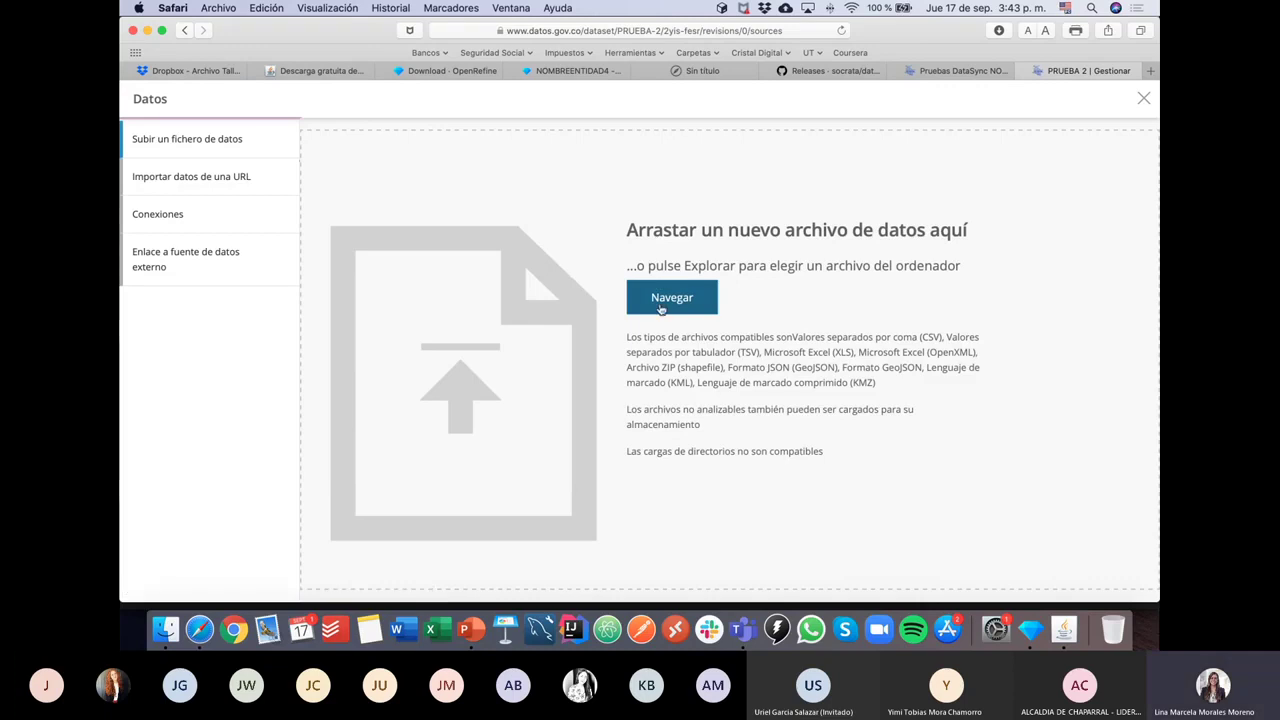
click(674, 305)
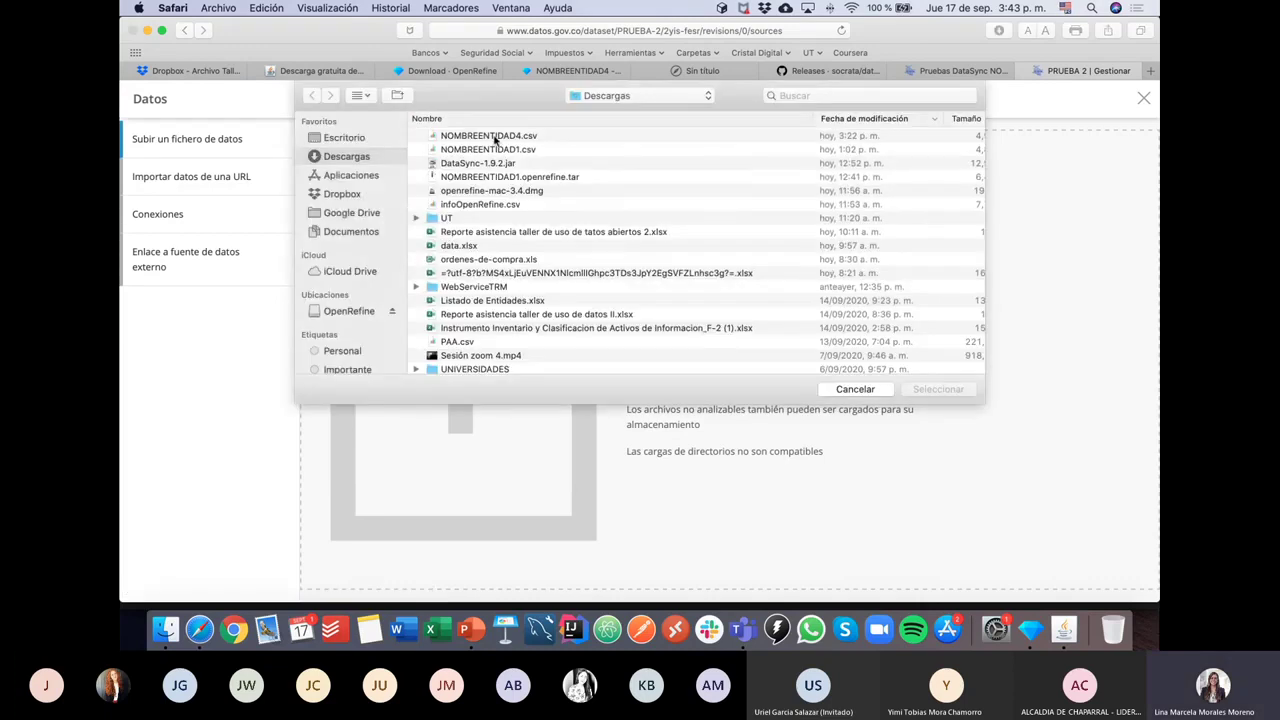
click(497, 140)
click(497, 155)
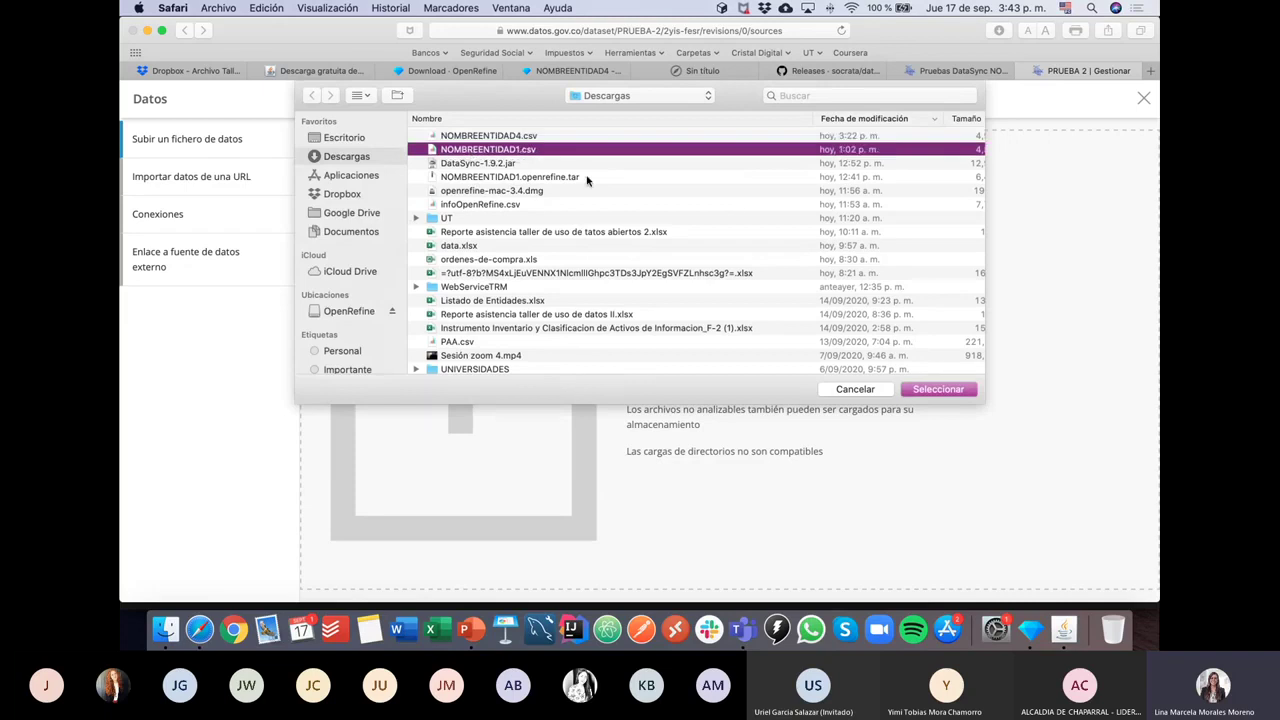
click(853, 390)
Step: Return to the Pruebas DataSync NOMBREENTIDAD preview, scroll to Trabajador_Salud and open its data-type menu
click(940, 72)
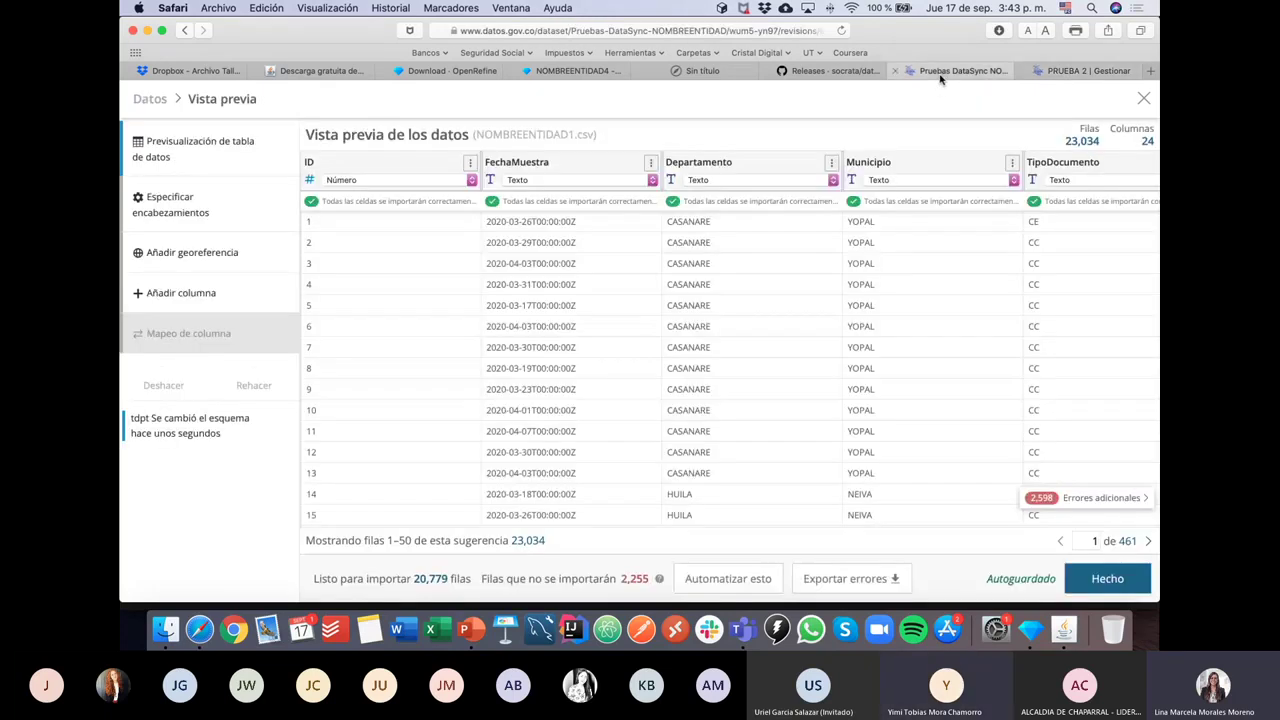
click(1024, 71)
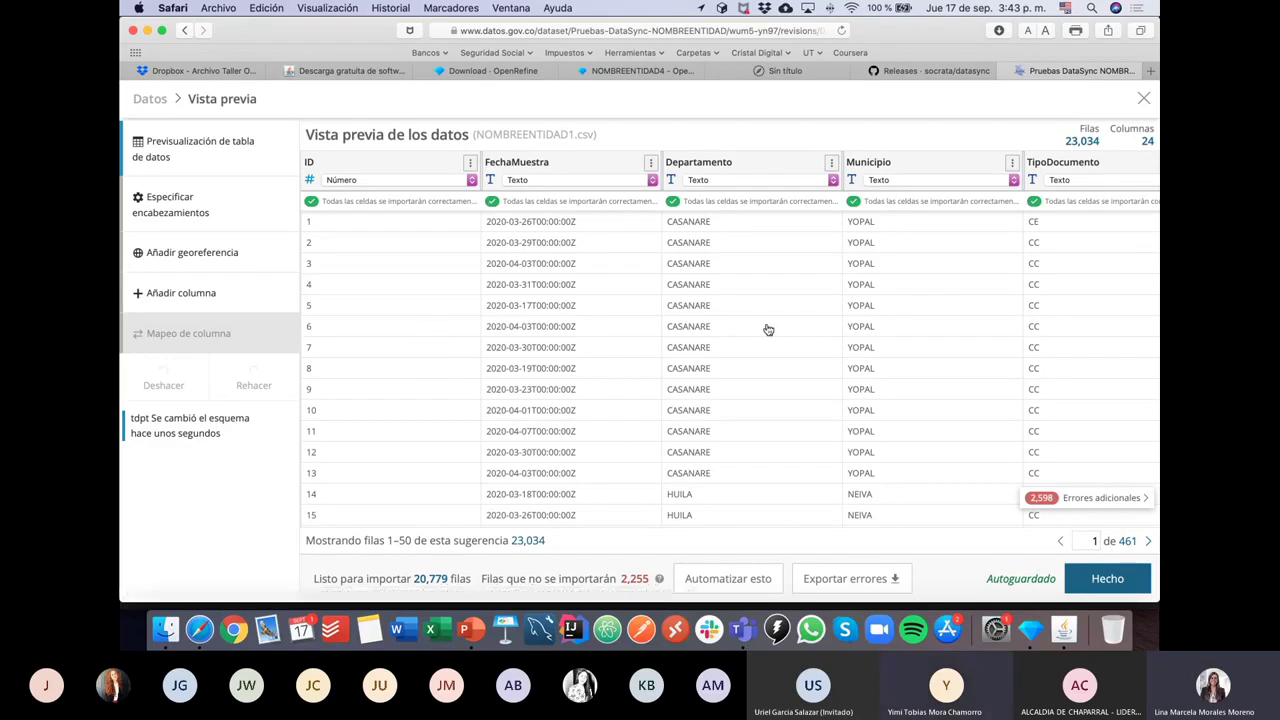
scroll(765, 322, right, 10)
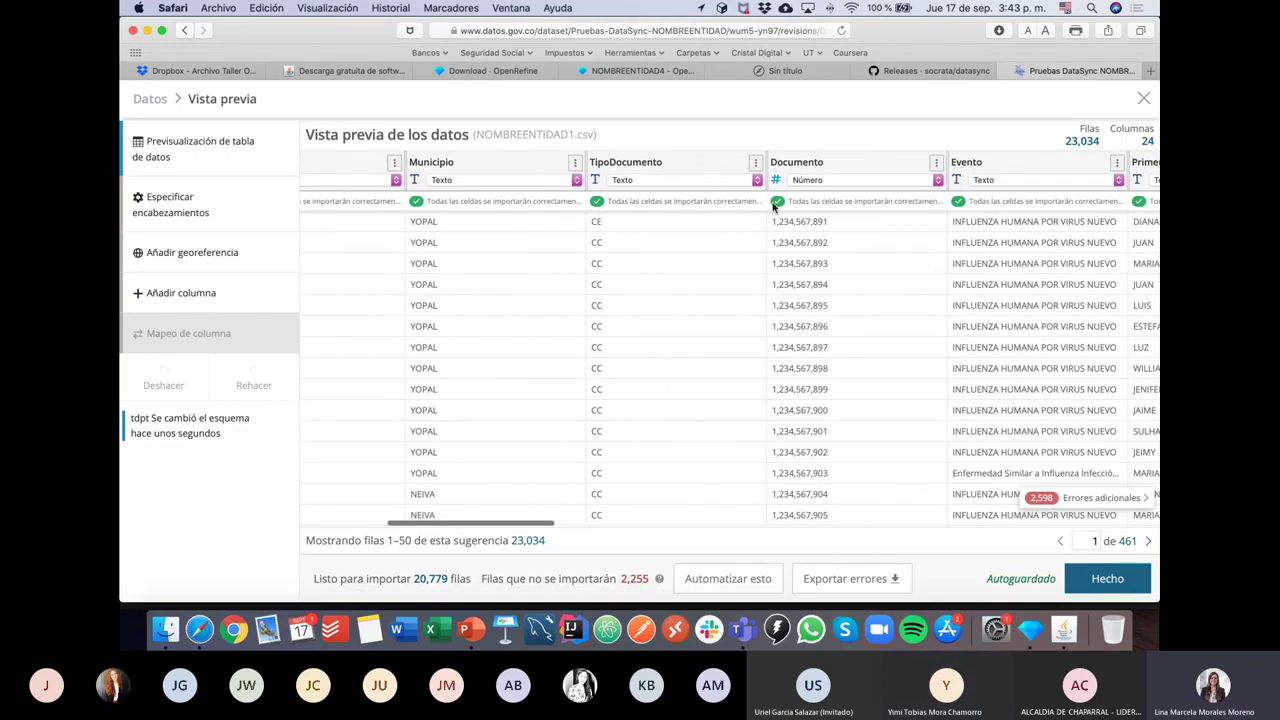
scroll(775, 205, right, 10)
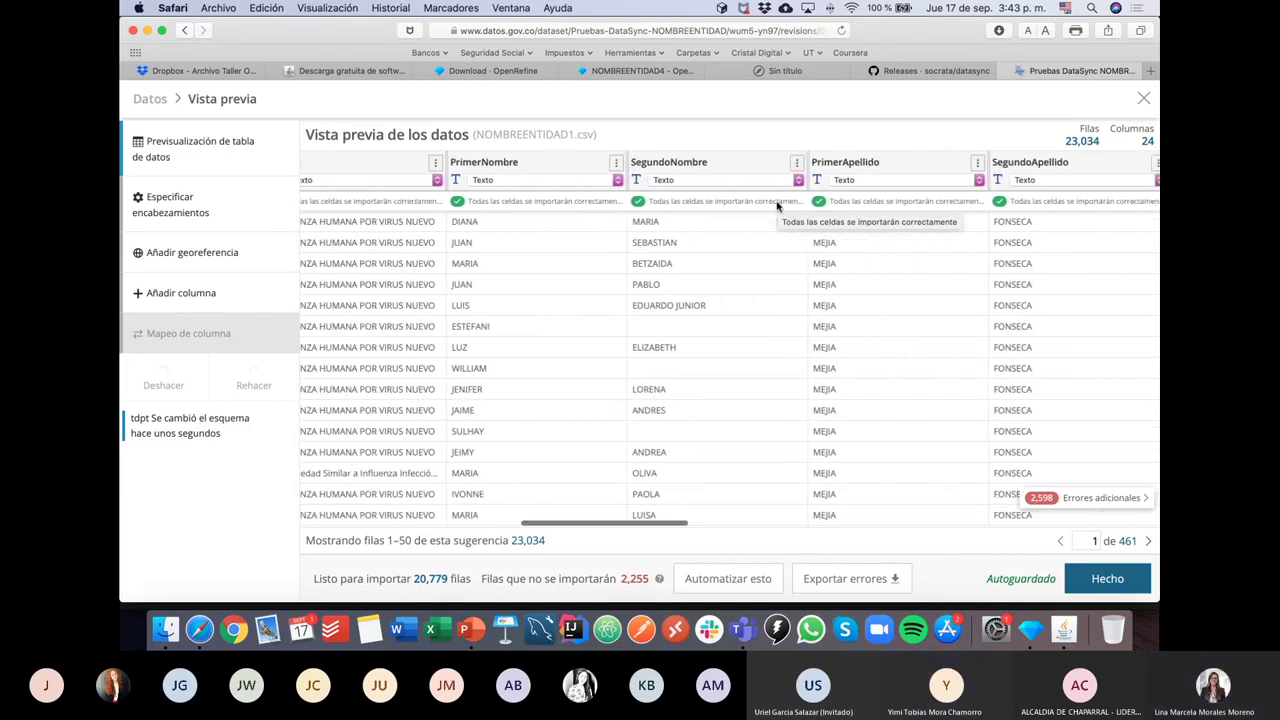
scroll(777, 205, right, 10)
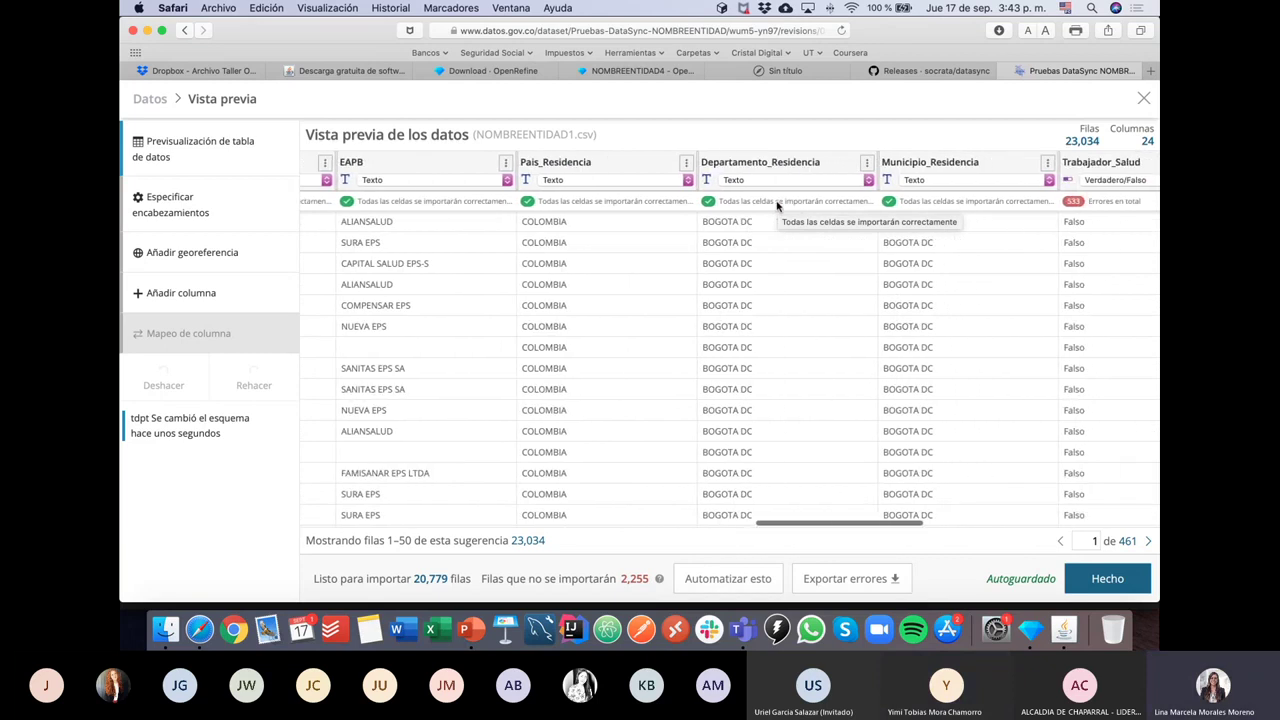
scroll(777, 205, right, 10)
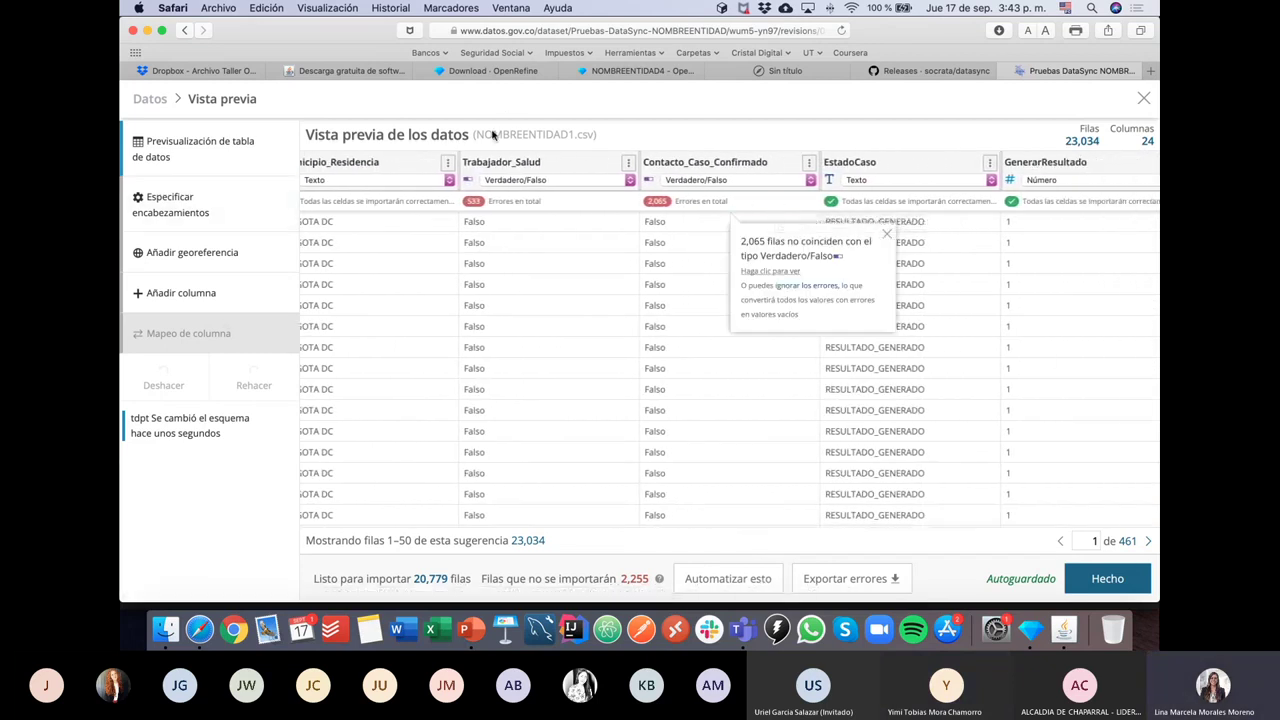
mouse_move(490, 180)
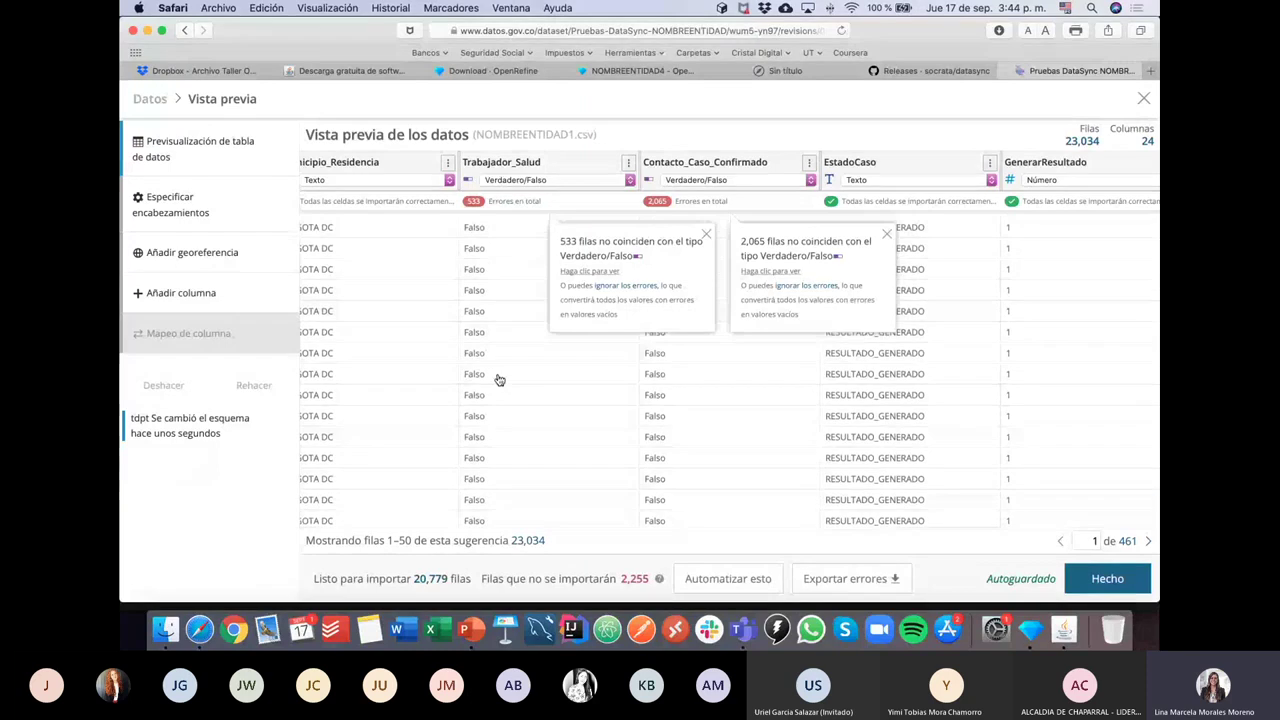
scroll(499, 380, up, 1)
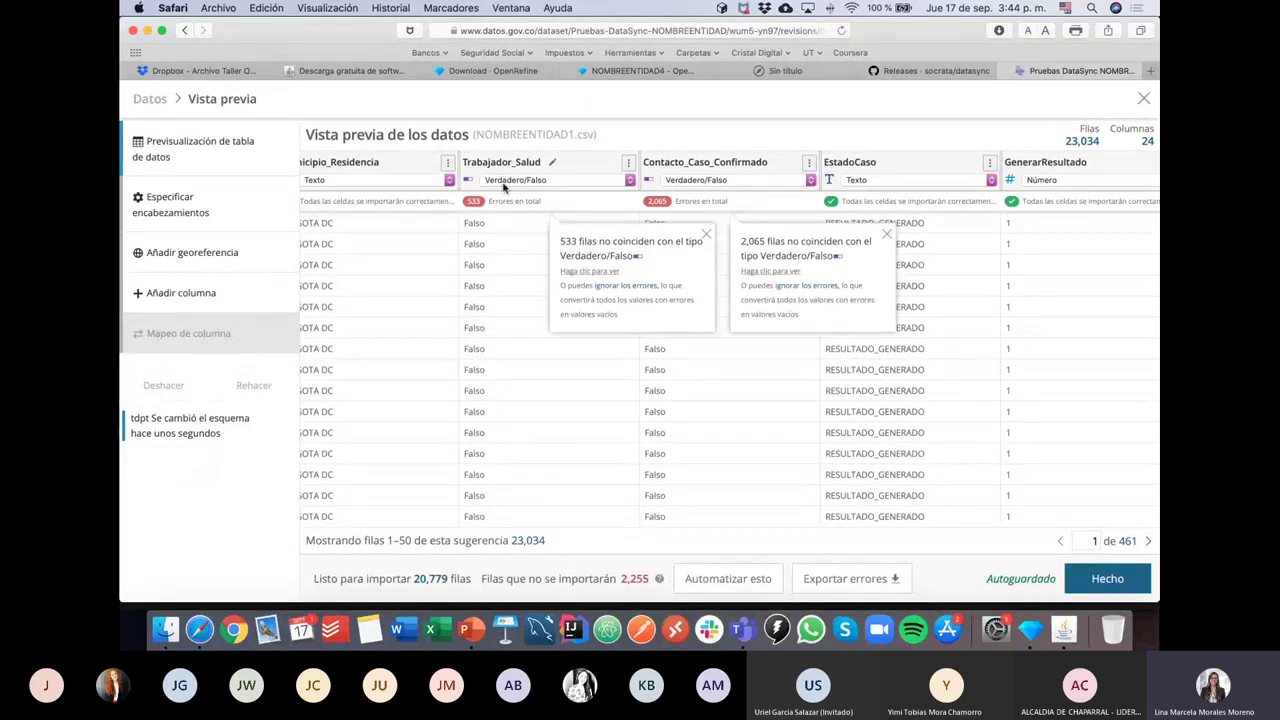
click(540, 187)
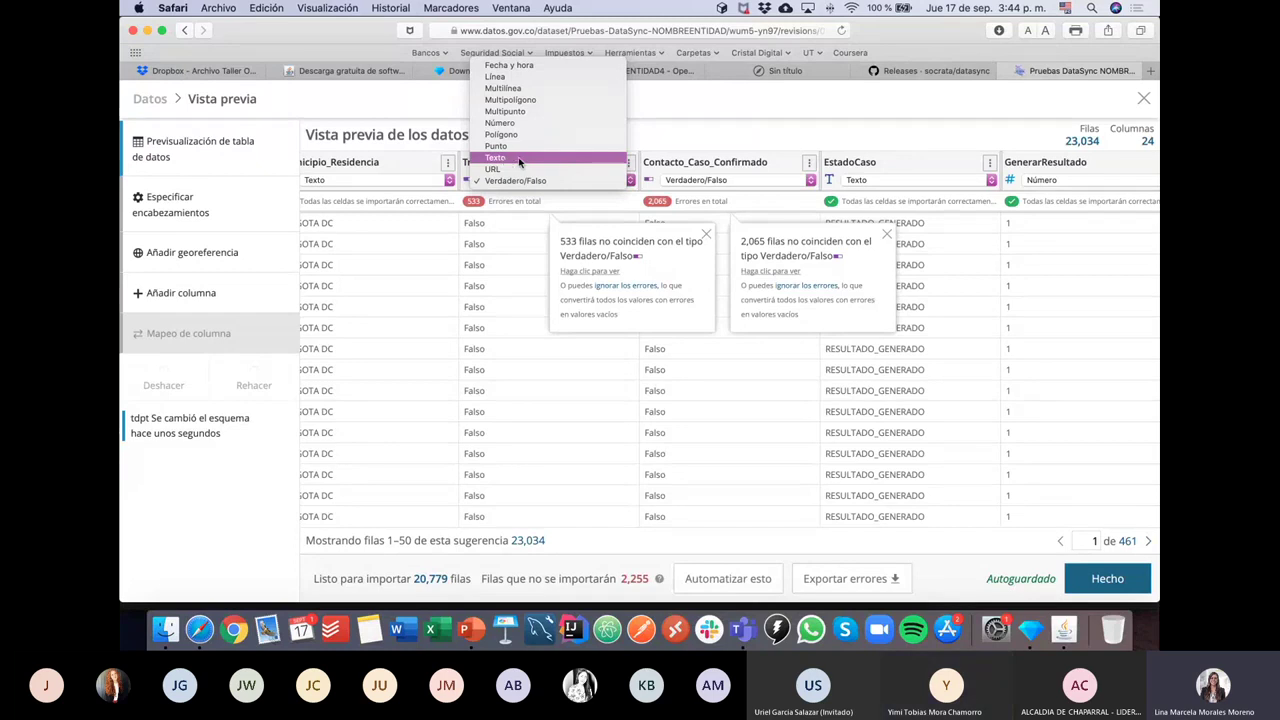
Step: Set Contacto_Caso_Confirmado to Texto, review the column types, and keep Departamento as text
click(692, 180)
click(692, 180)
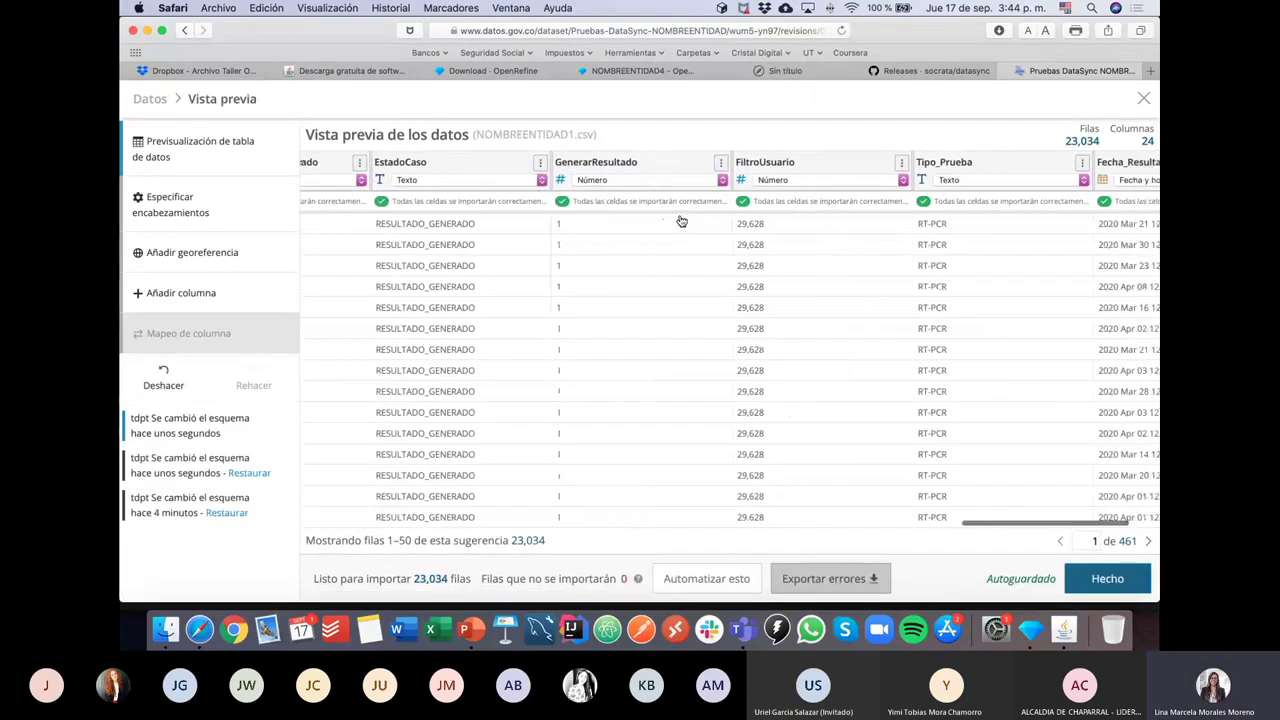
scroll(680, 220, left, 10)
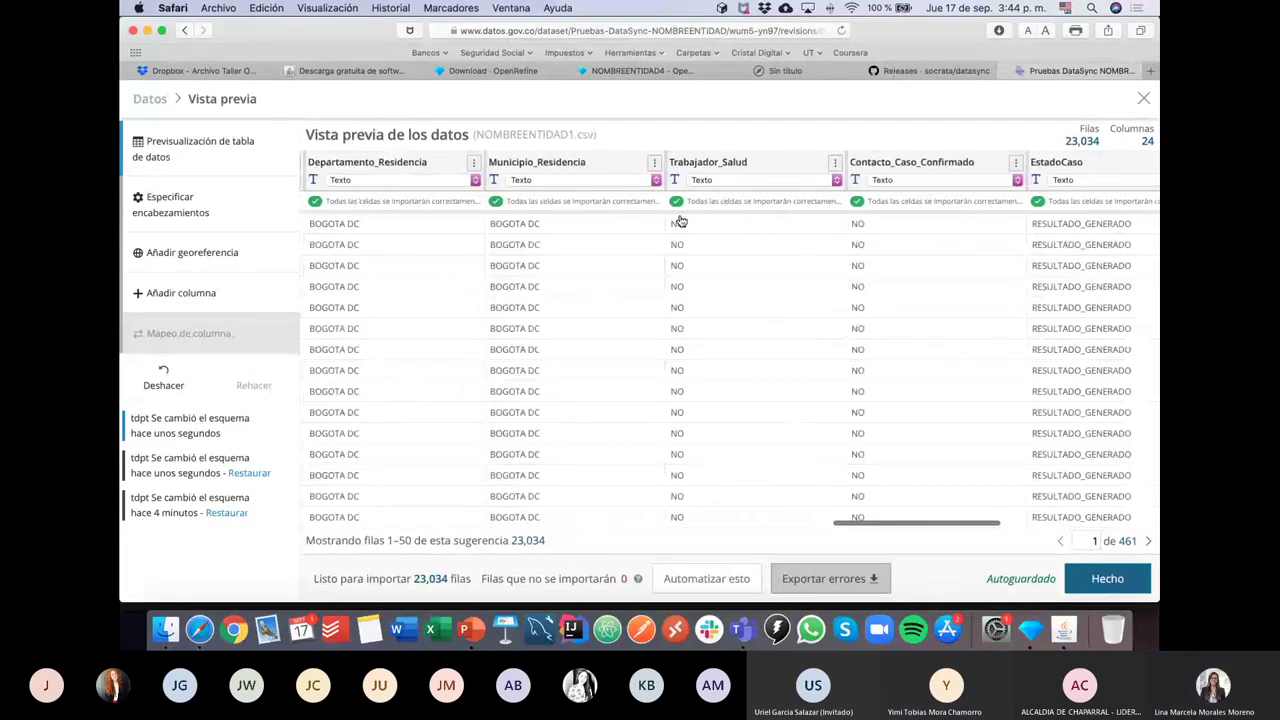
scroll(680, 220, left, 10)
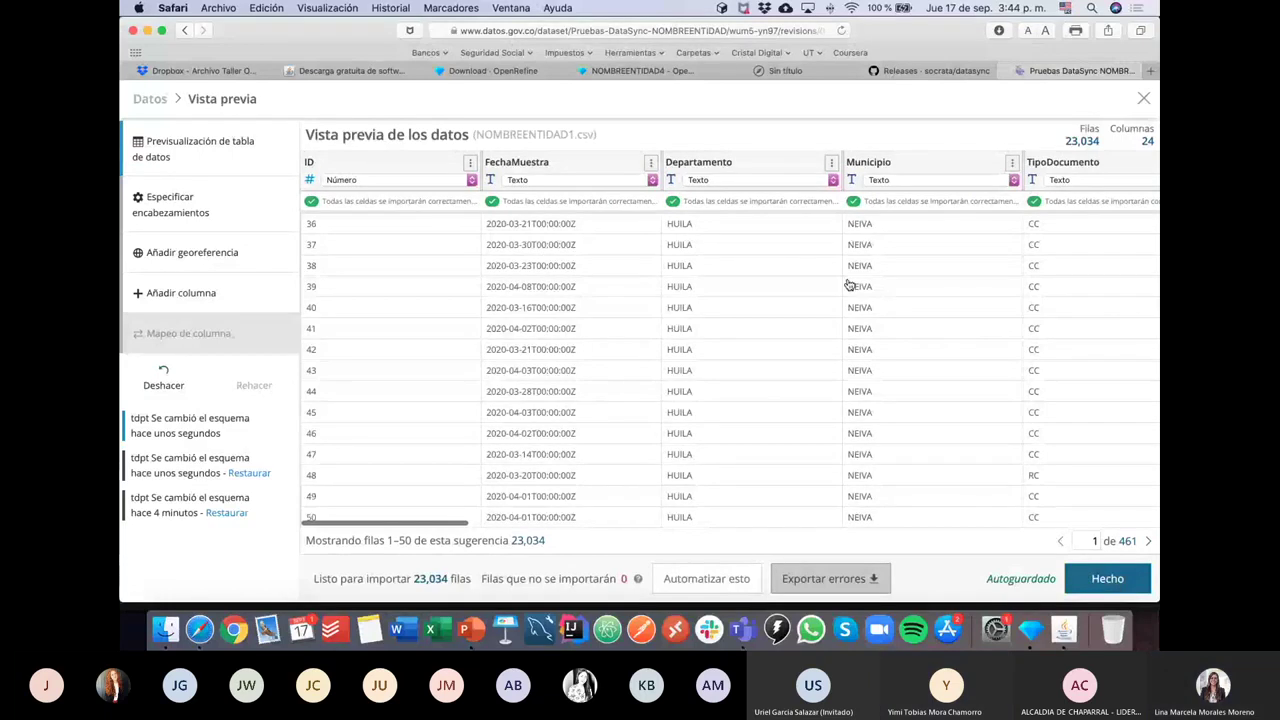
scroll(847, 286, right, 10)
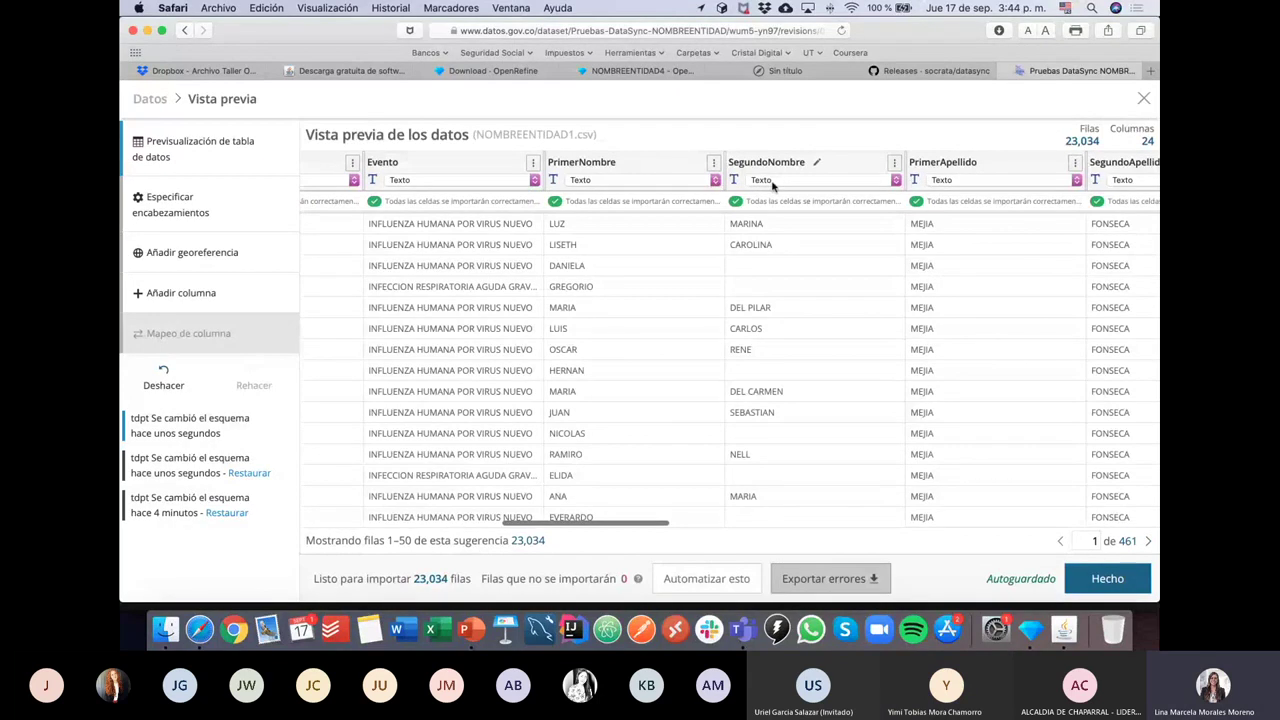
scroll(758, 362, right, 15)
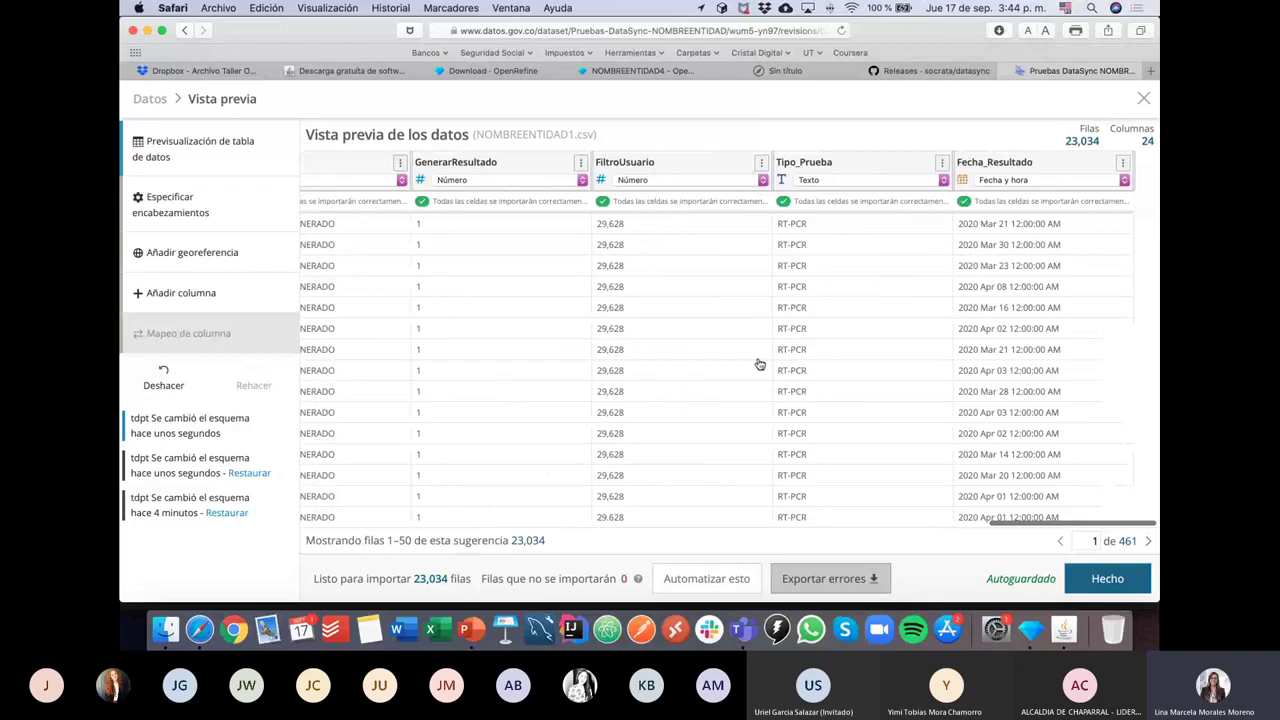
scroll(758, 362, left, 15)
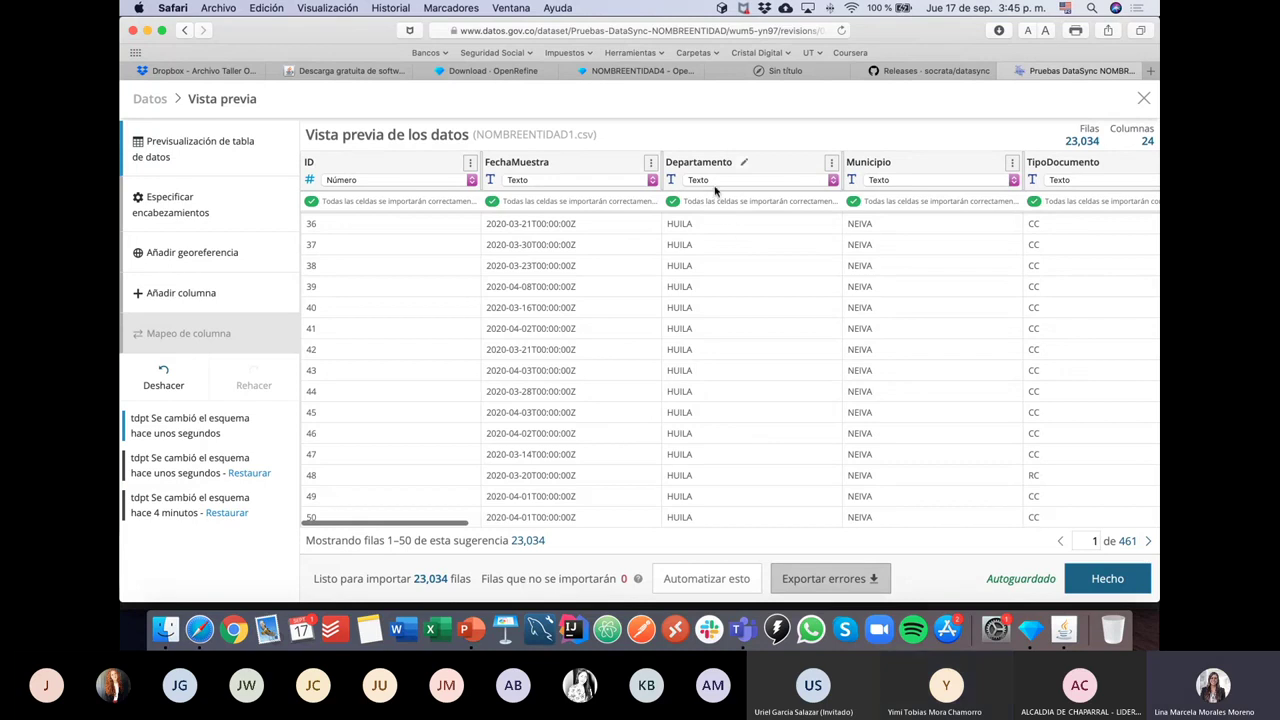
click(772, 186)
click(772, 182)
Step: Close the data preview with Hecho, reopen it via Revisar datos, then close it again
click(1108, 584)
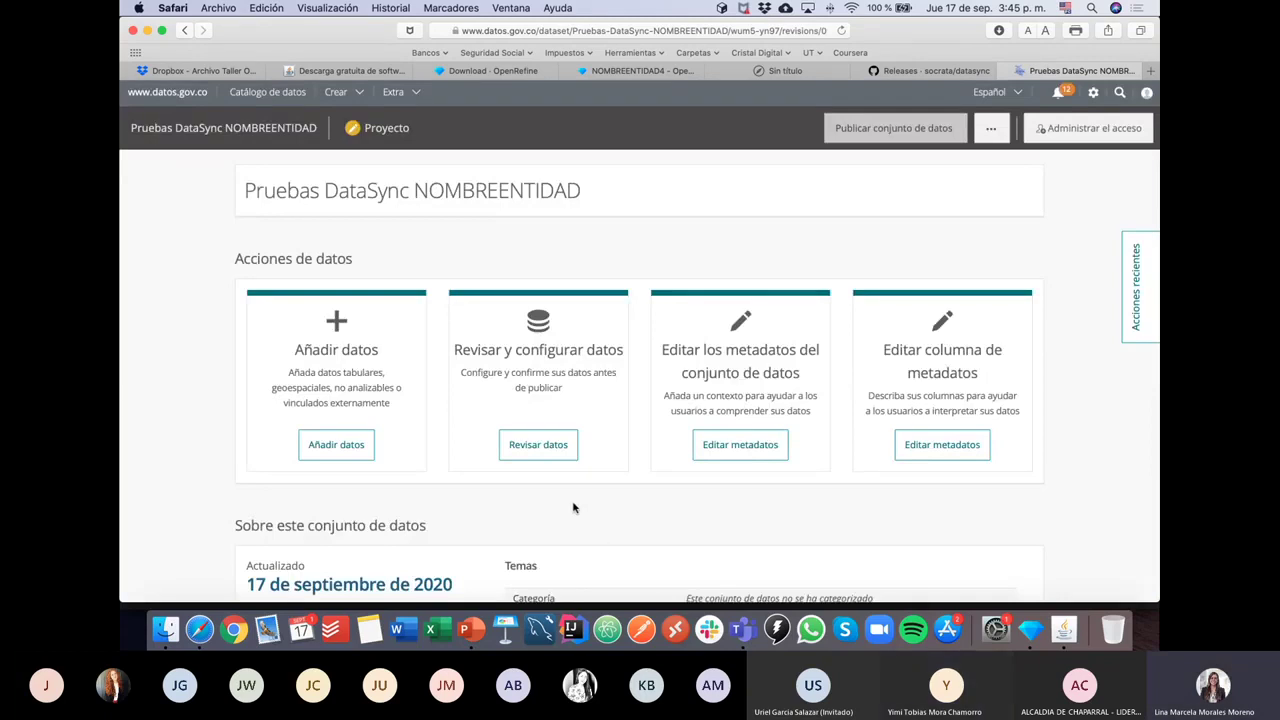
click(545, 450)
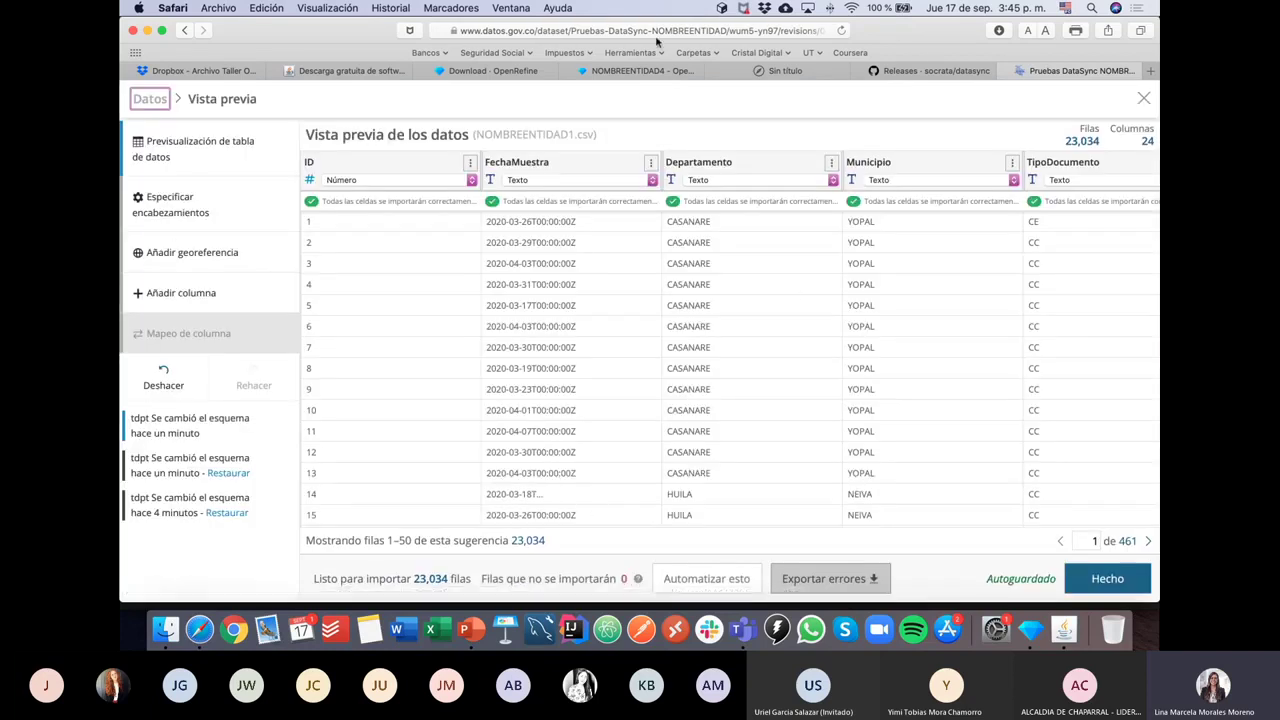
click(1100, 585)
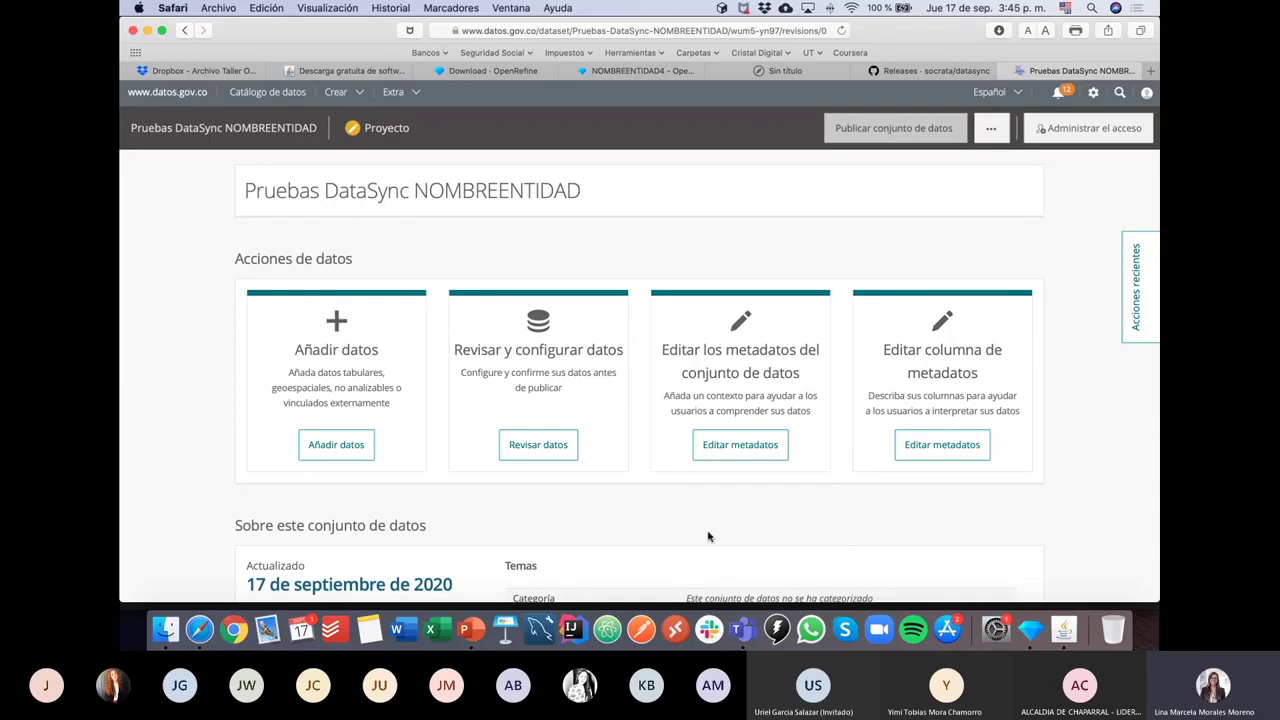
Step: Open Editar metadatos, check the title and description, and move down to Área o dependencia
click(757, 452)
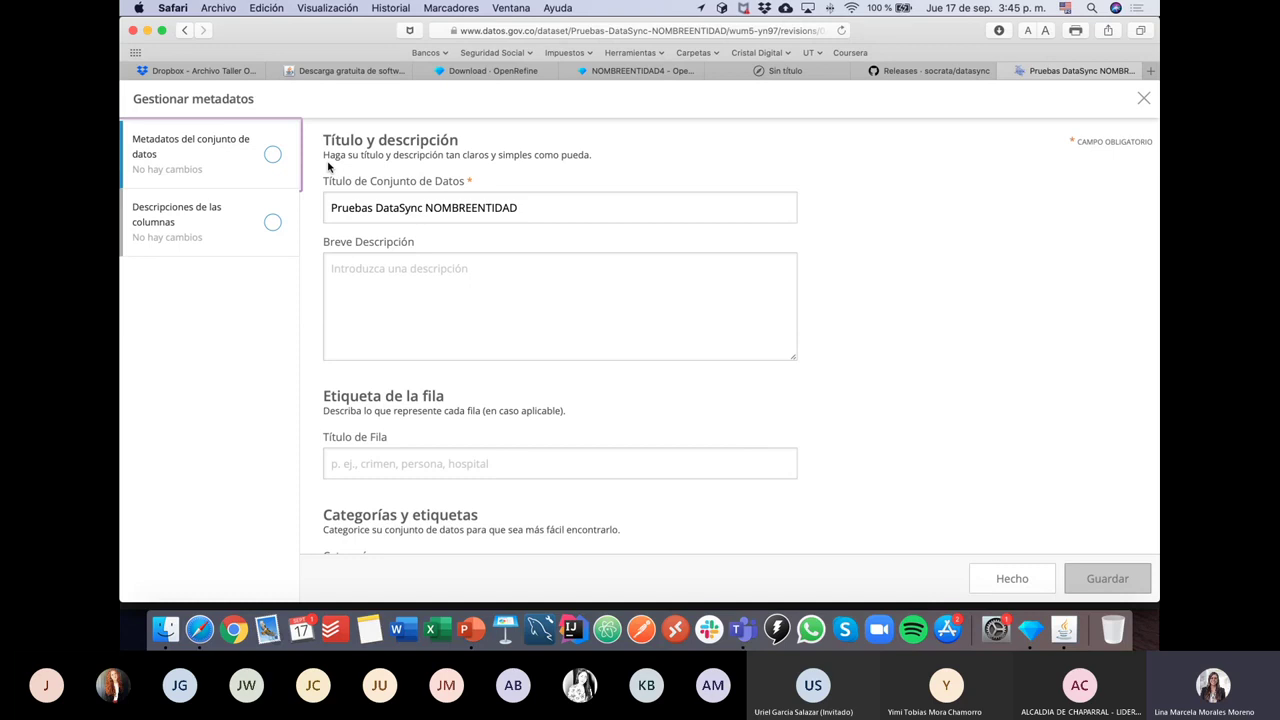
click(400, 207)
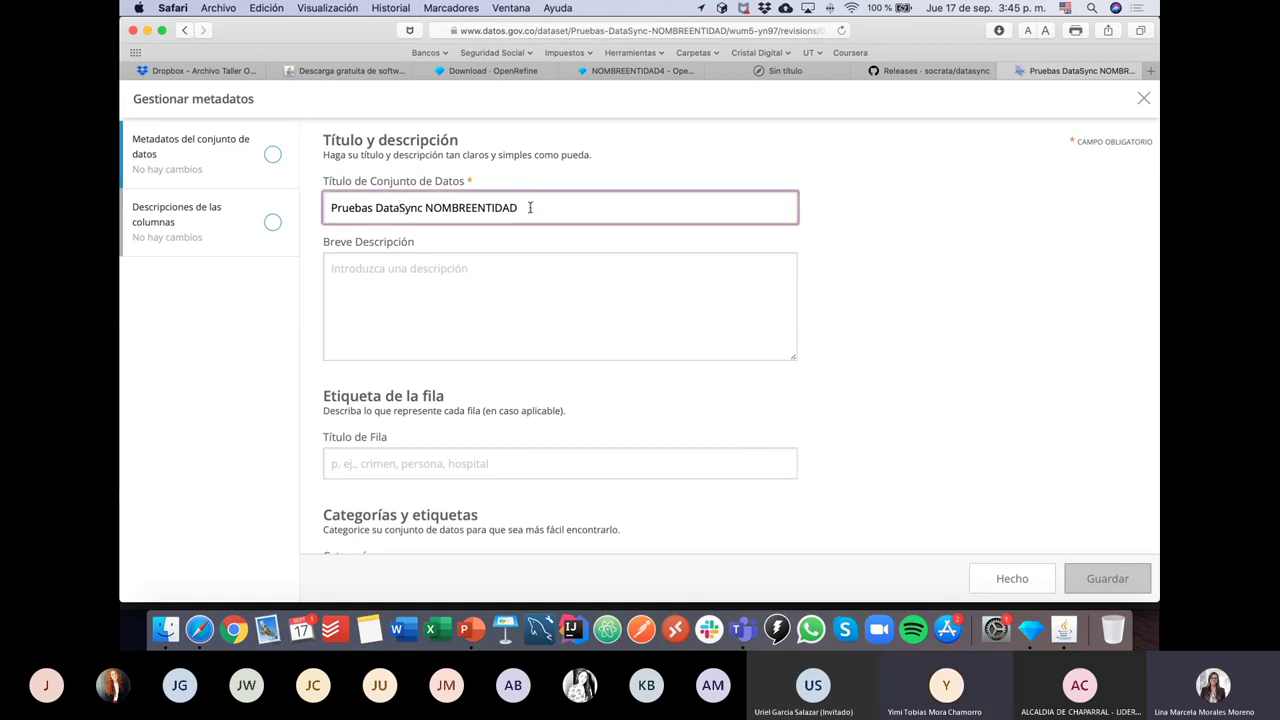
drag(477, 181, 380, 181)
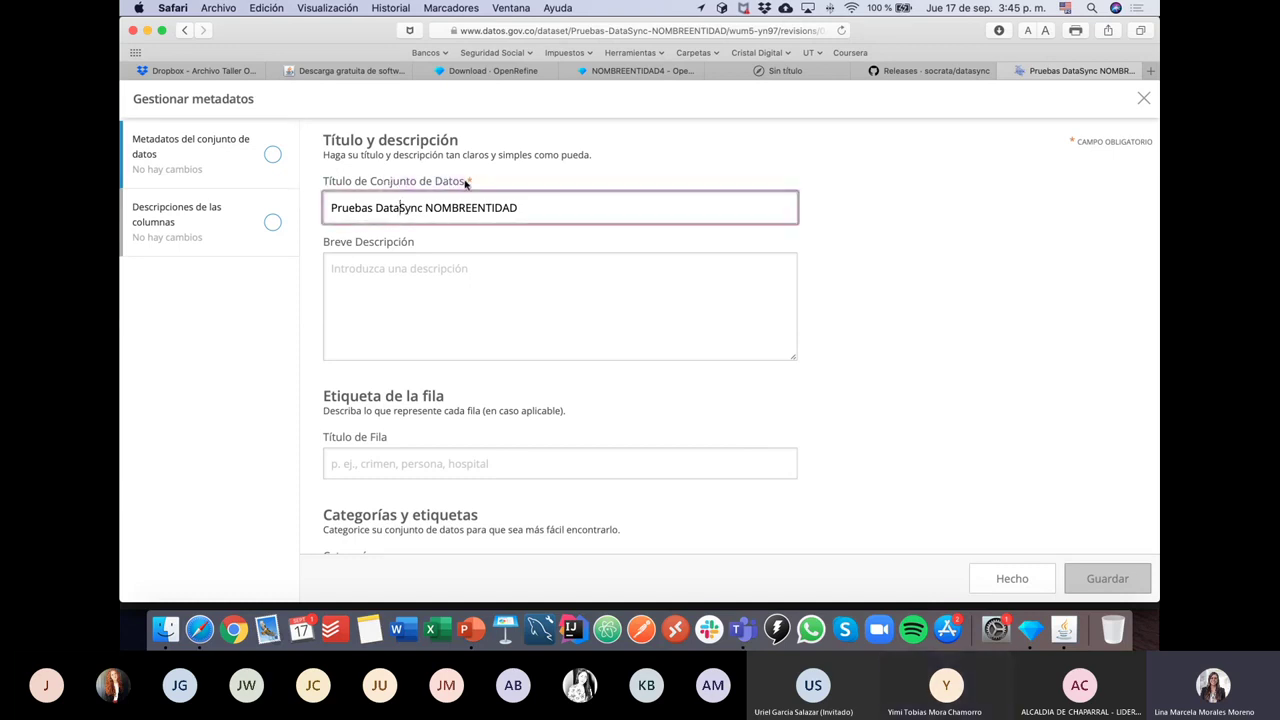
click(479, 177)
click(384, 279)
scroll(308, 275, down, 5)
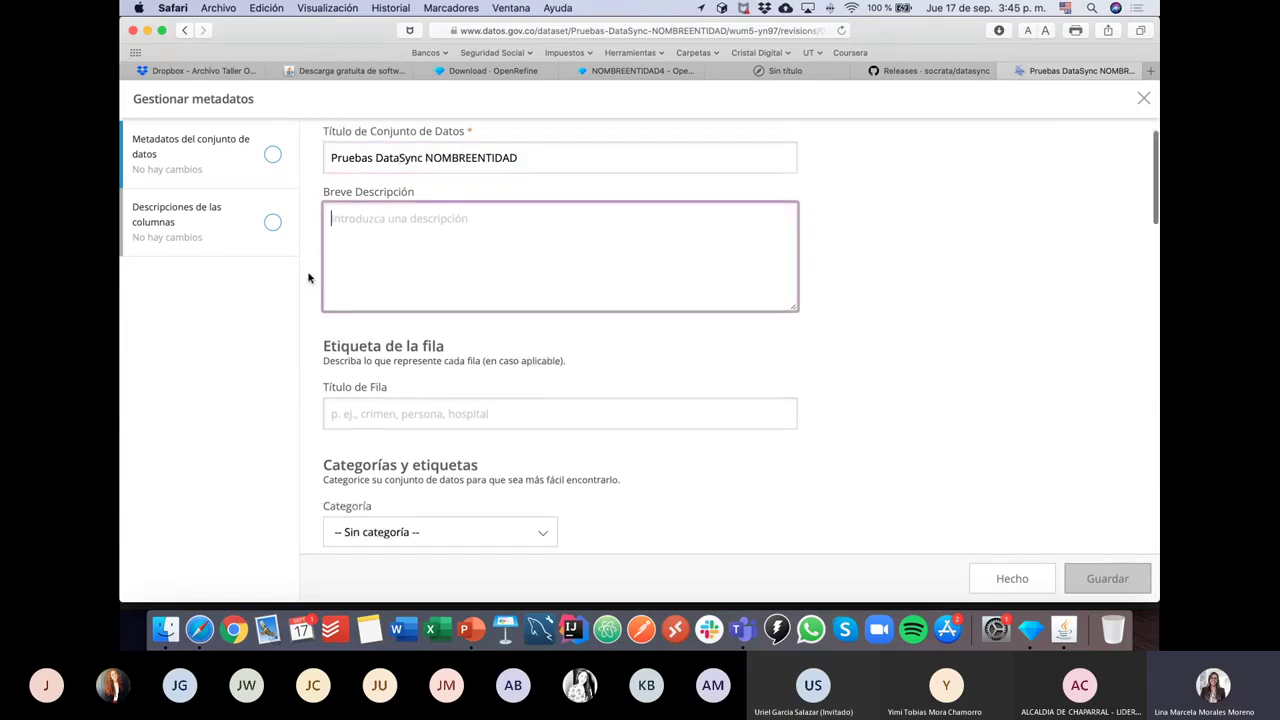
scroll(308, 277, down, 7)
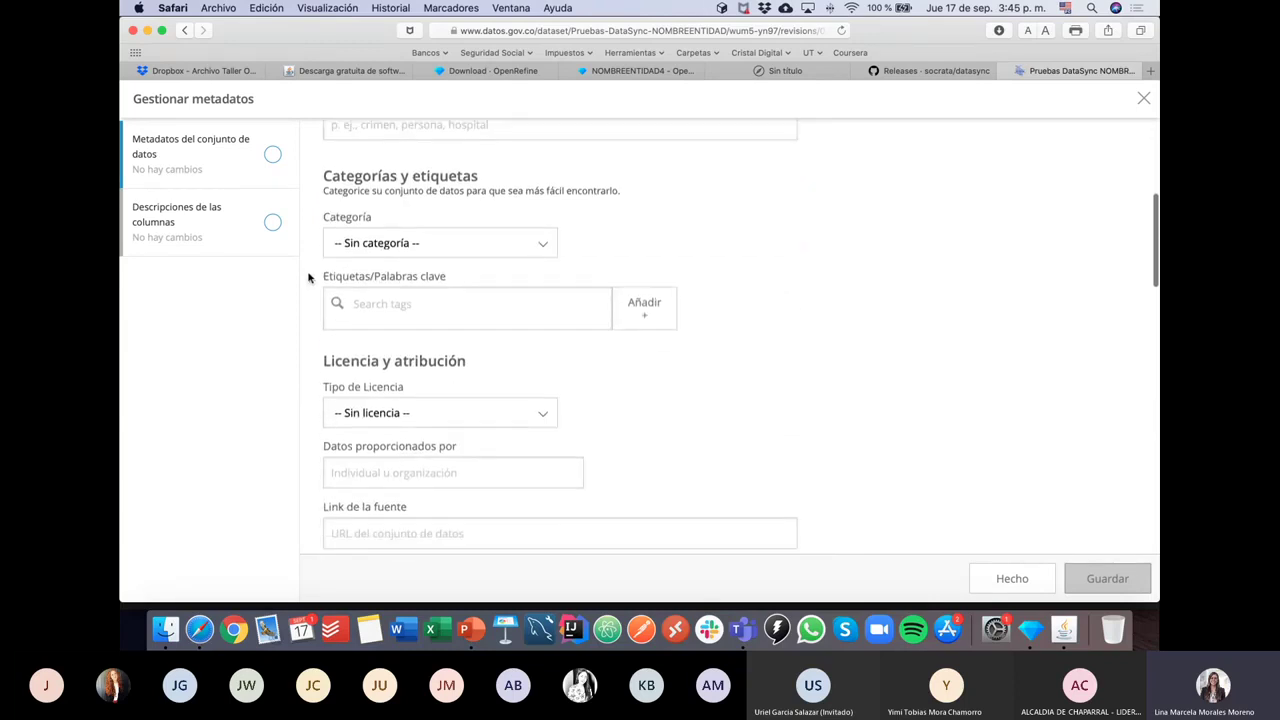
scroll(308, 277, down, 3)
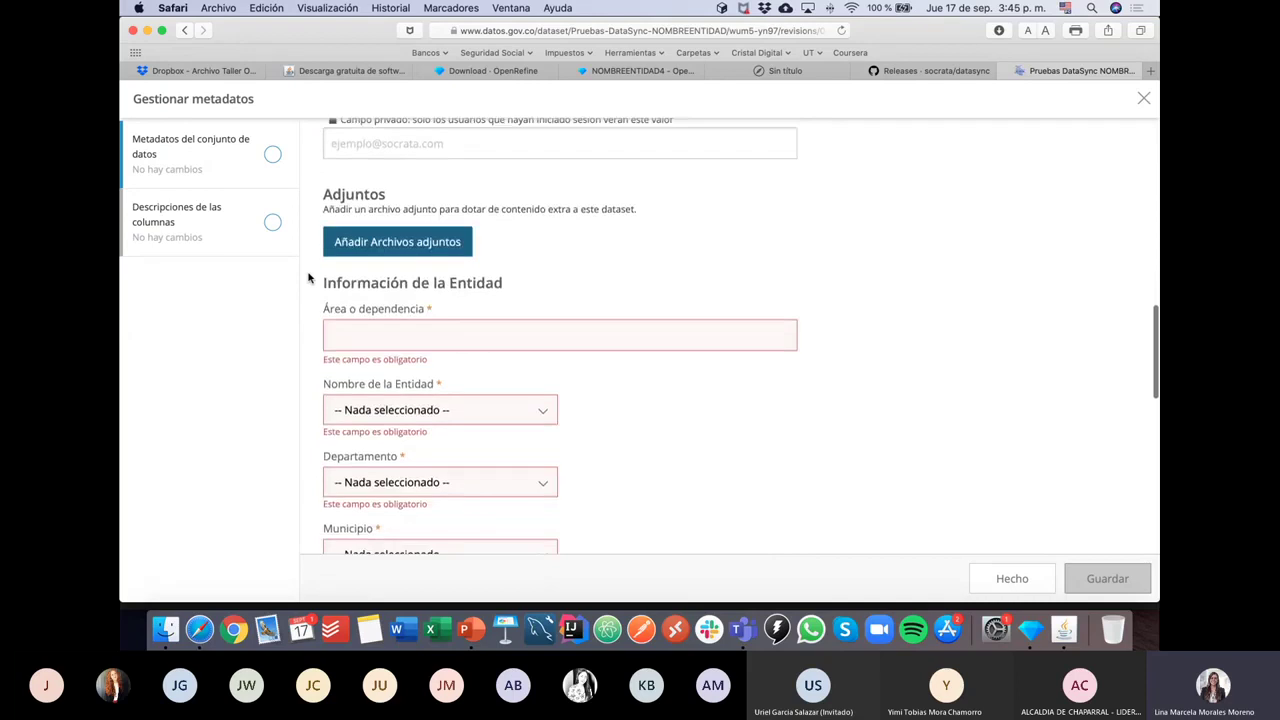
click(367, 240)
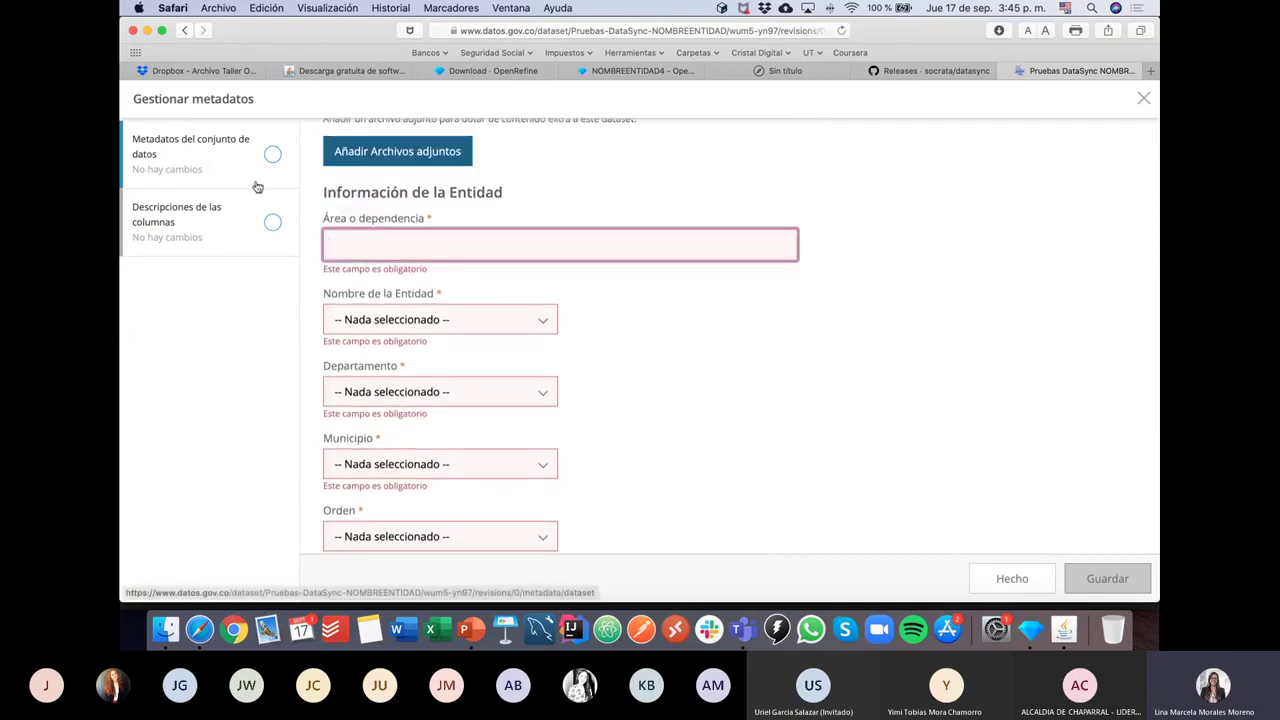
Step: Enter 'Prueba' in Área o dependencia, correcting the misspelled 'PRUEEBA'
text(PRUEEBA)
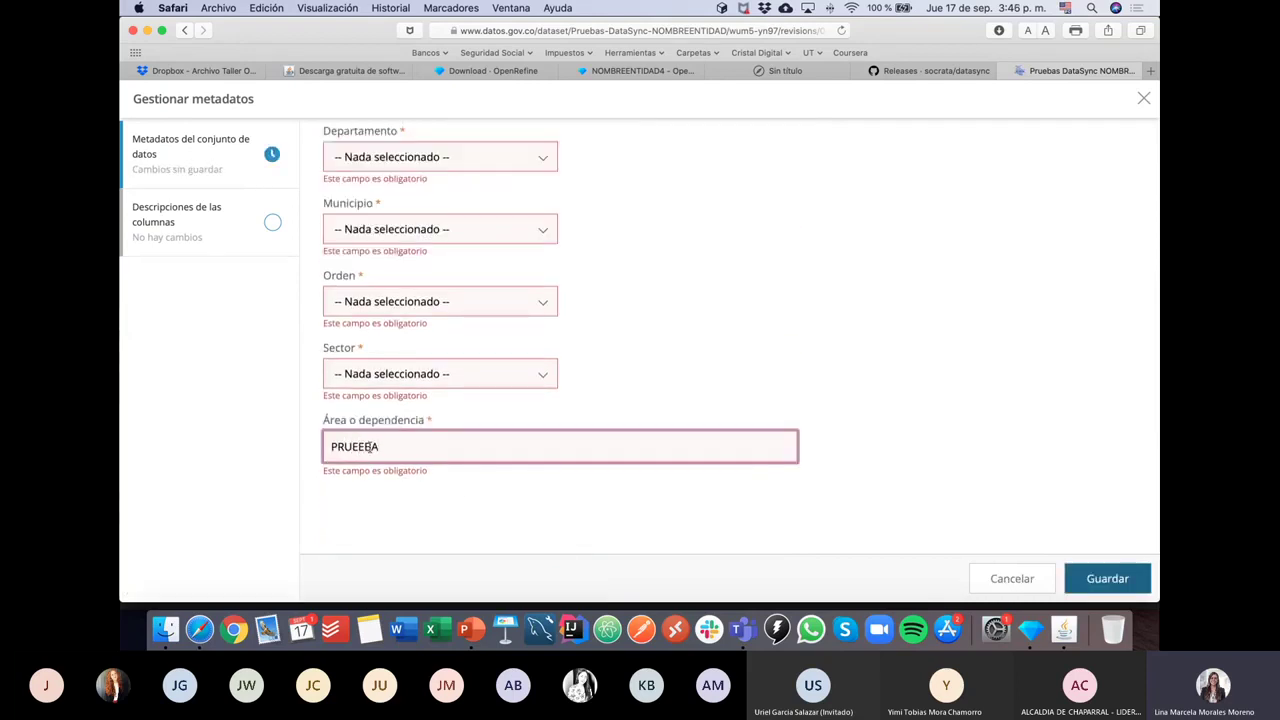
double_click(367, 446)
text(P)
text(rueba)
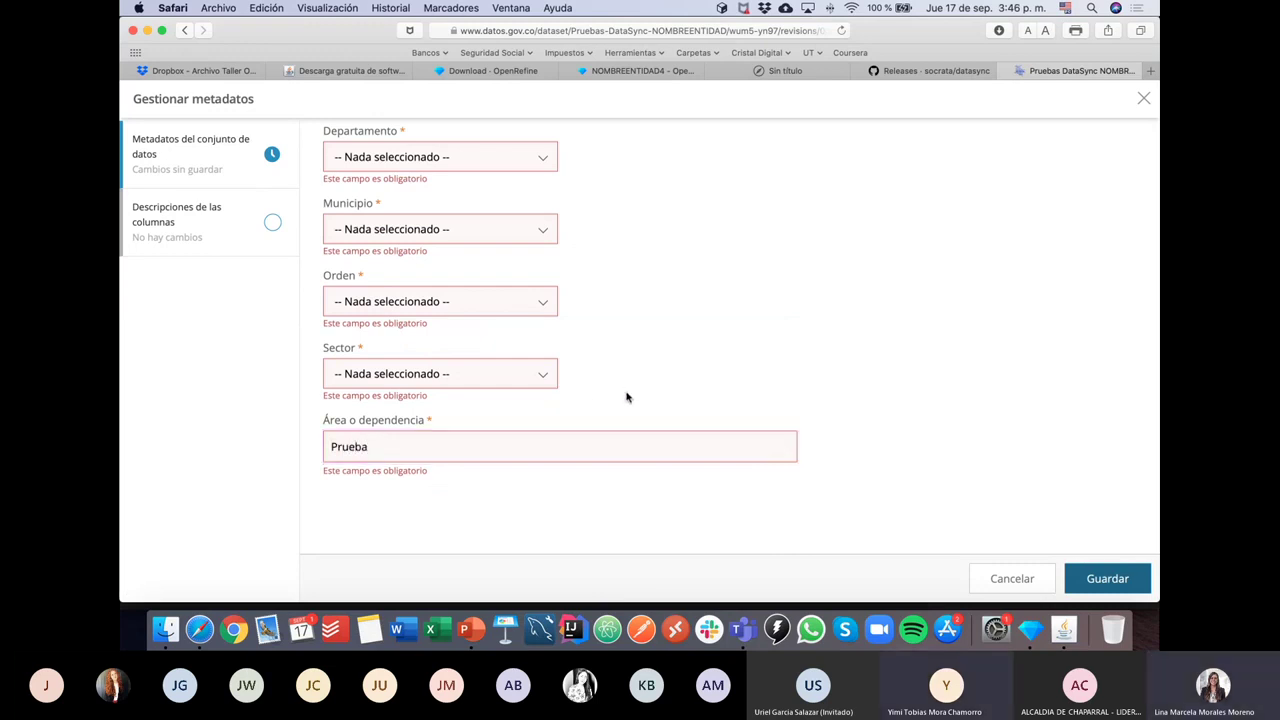
scroll(626, 395, up, 5)
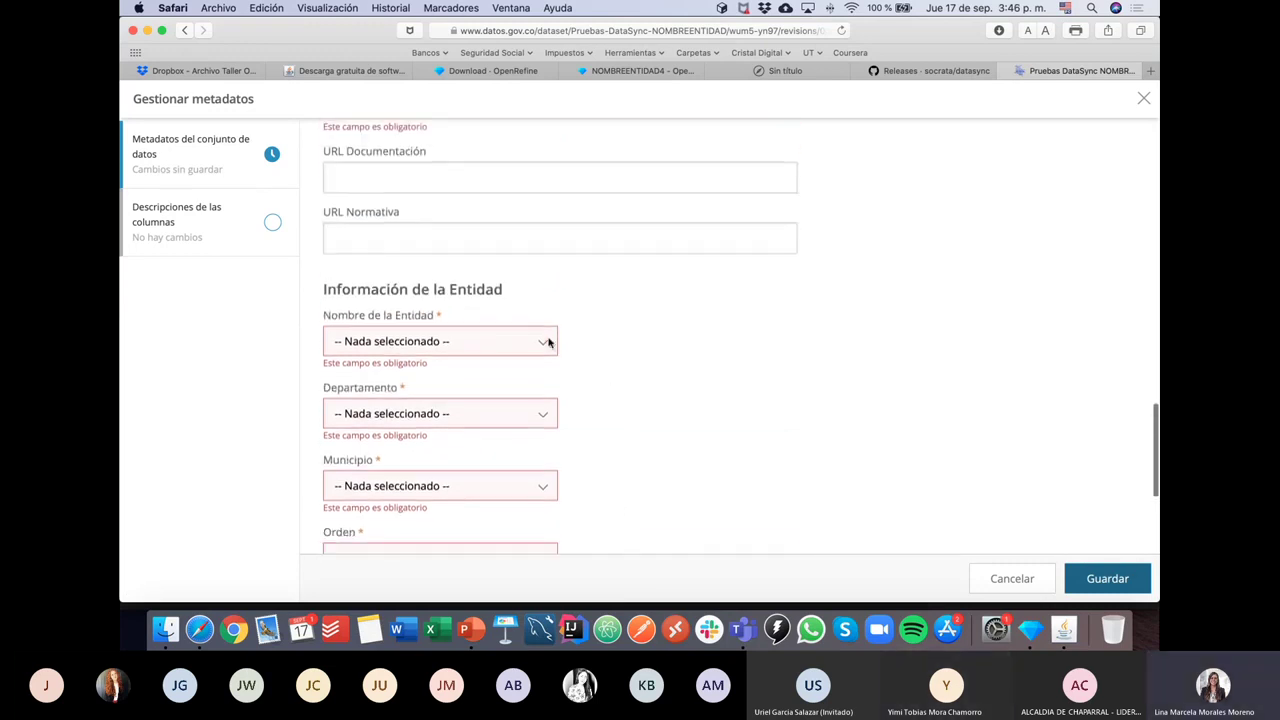
scroll(544, 268, up, 5)
scroll(544, 268, up, 5)
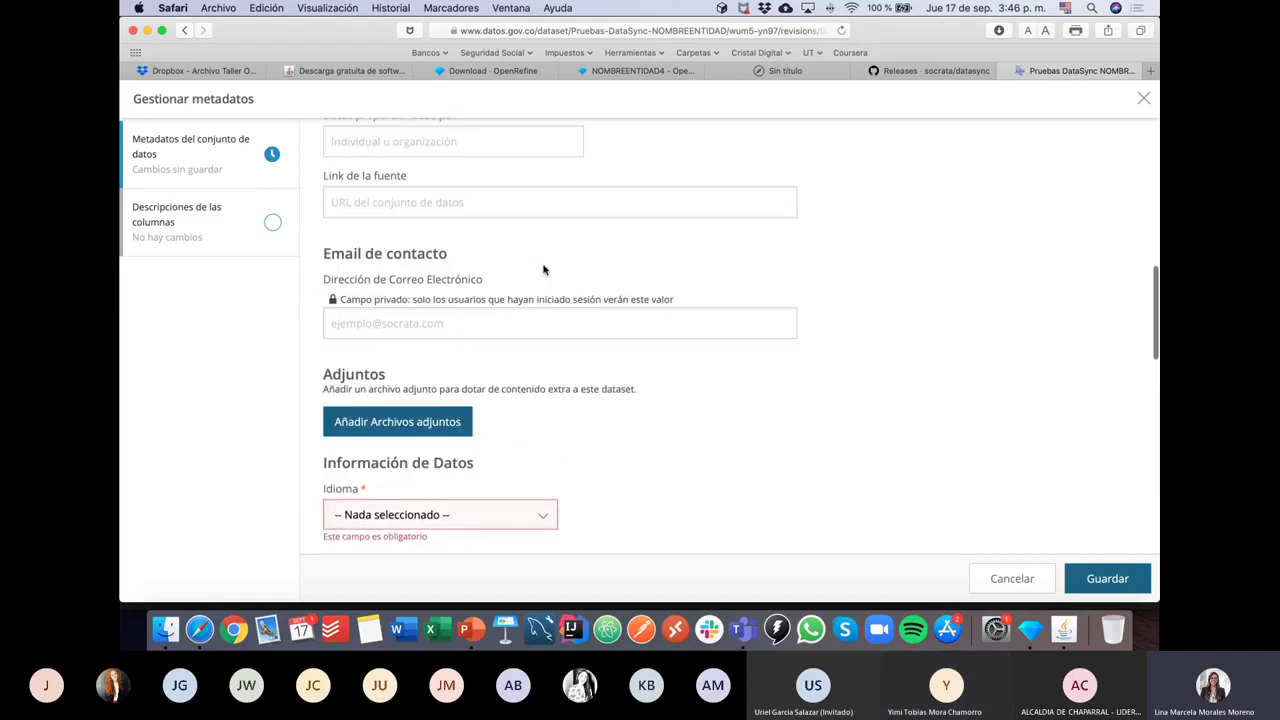
scroll(544, 268, down, 3)
scroll(544, 268, down, 2)
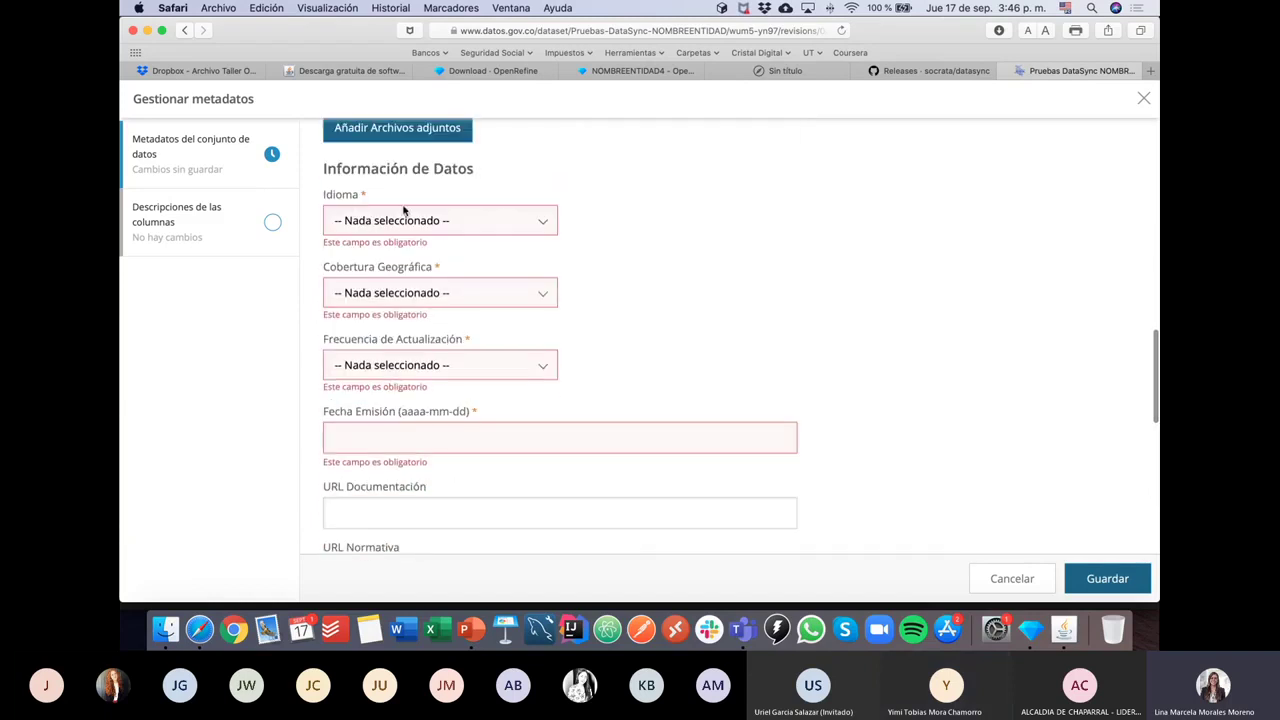
Step: Set Idioma to Español and Nombre de la Entidad to Alcaldía Municipal de Páramo
click(550, 220)
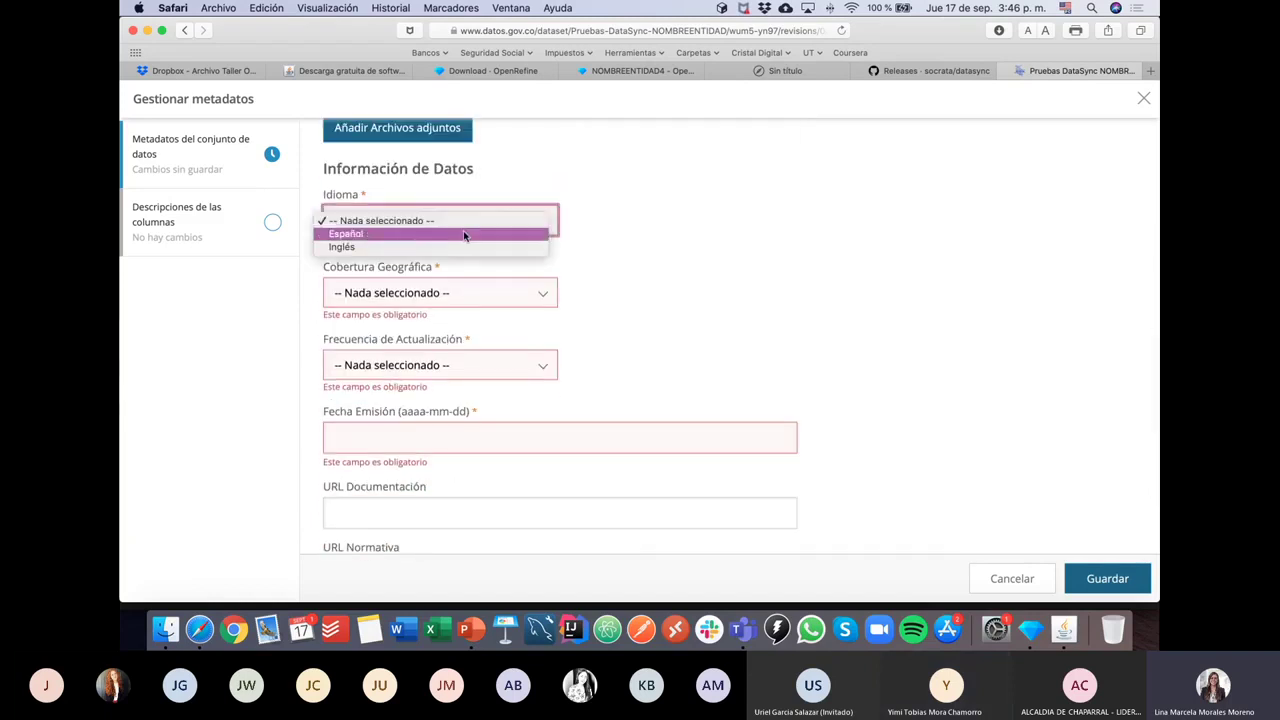
click(405, 237)
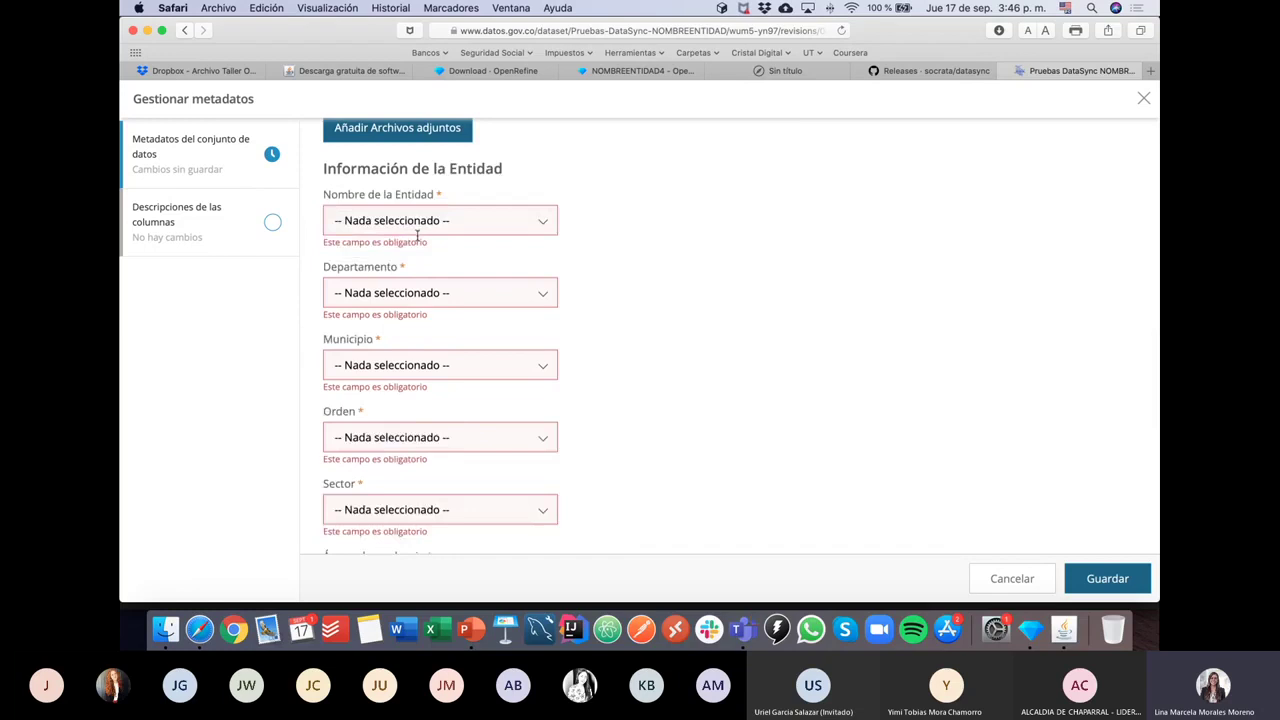
click(403, 228)
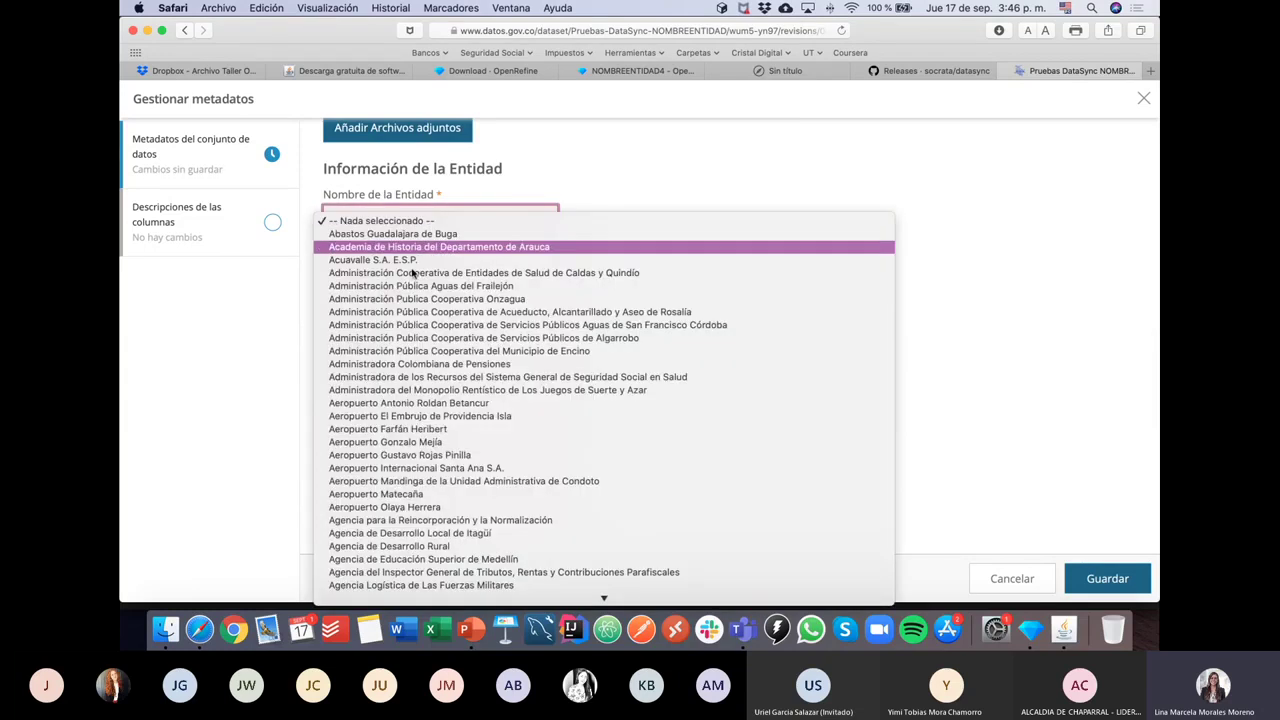
scroll(430, 370, down, 20)
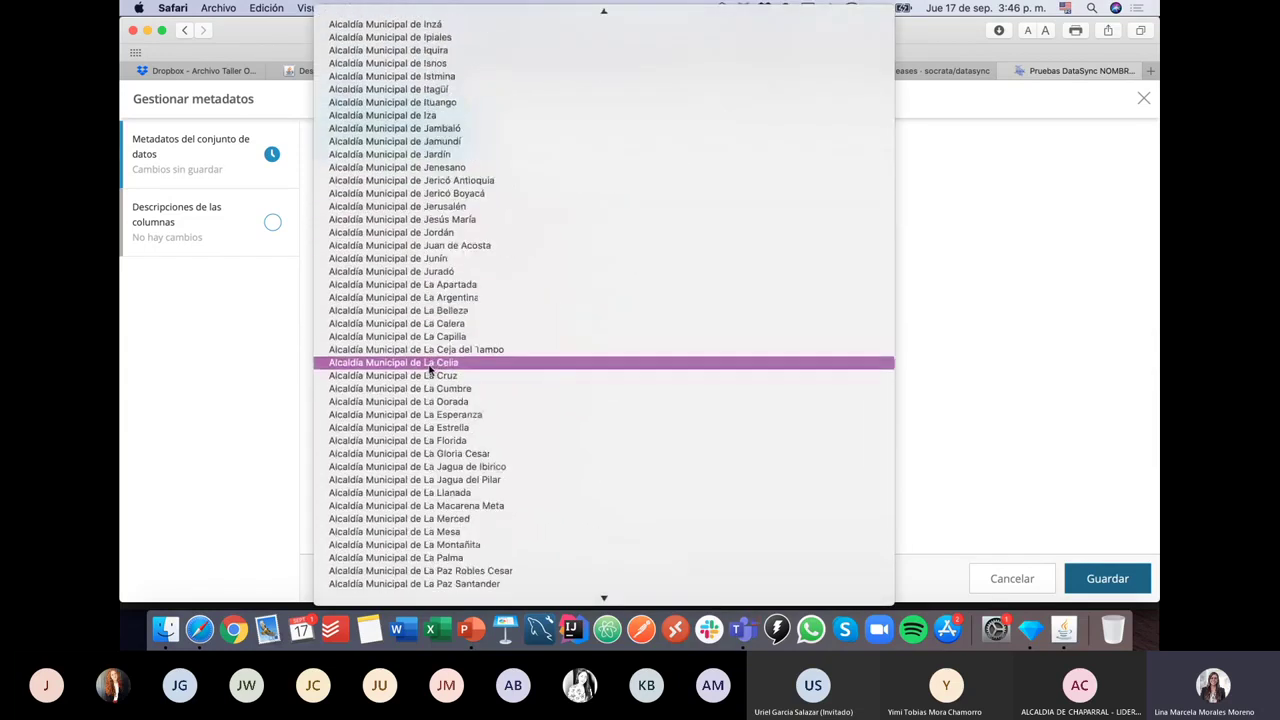
click(427, 434)
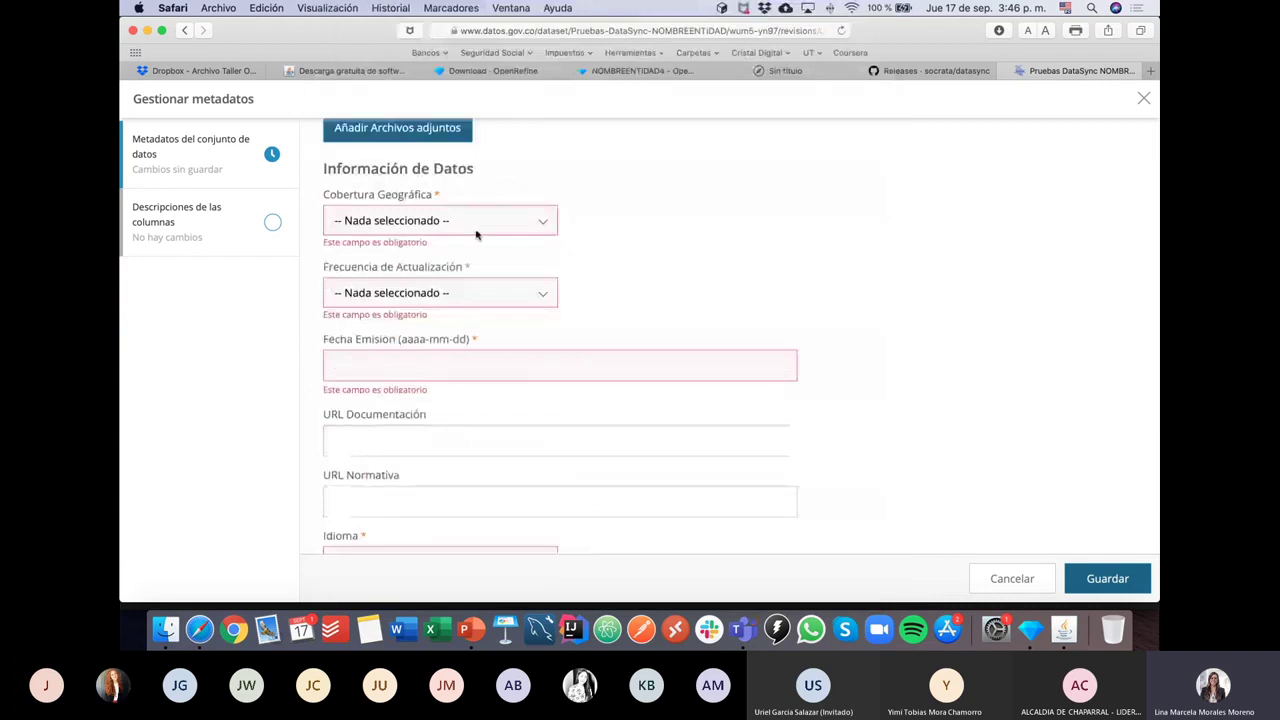
Step: Set coverage to Nacional, pick an update frequency and municipality Abejorral, then cancel the form
click(545, 224)
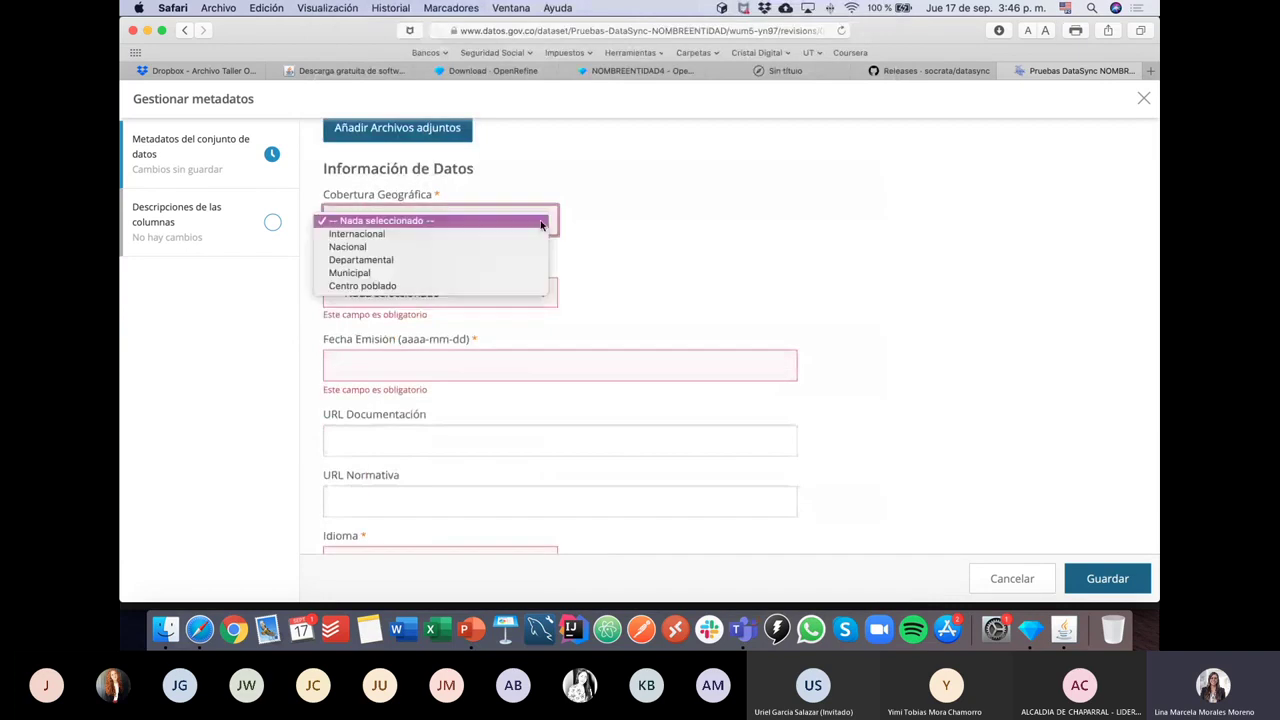
click(432, 247)
click(408, 232)
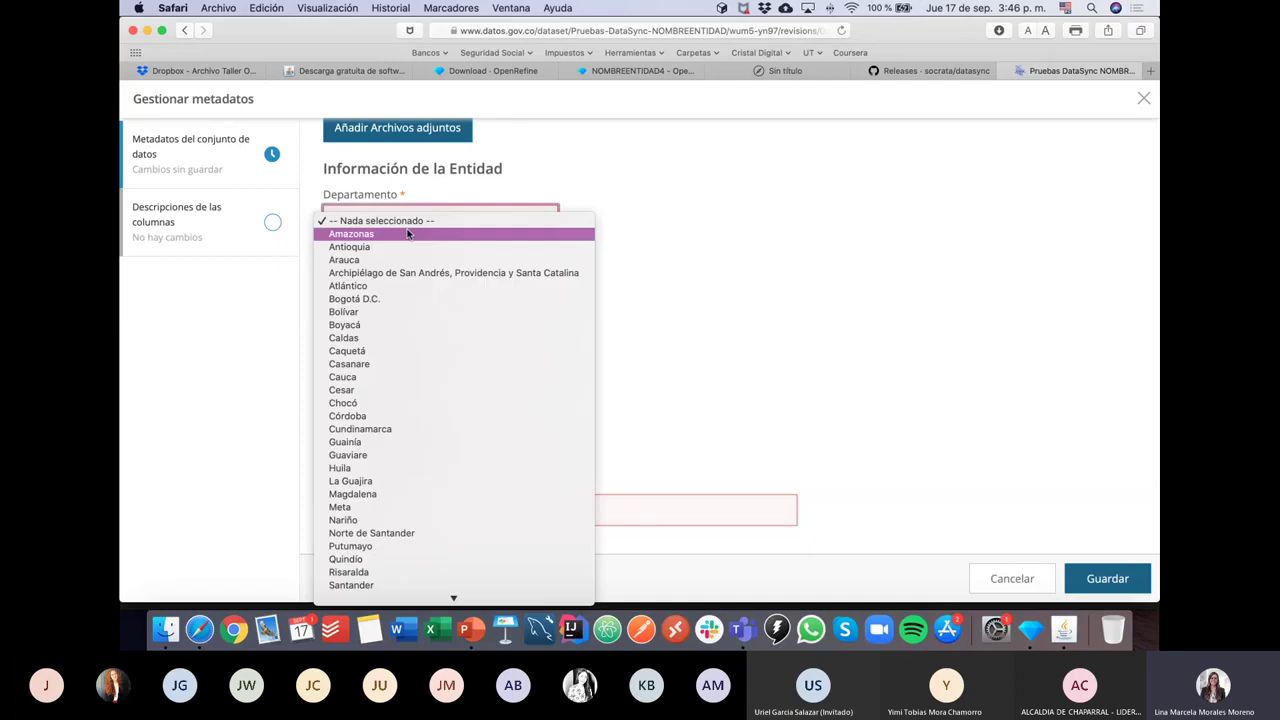
click(380, 221)
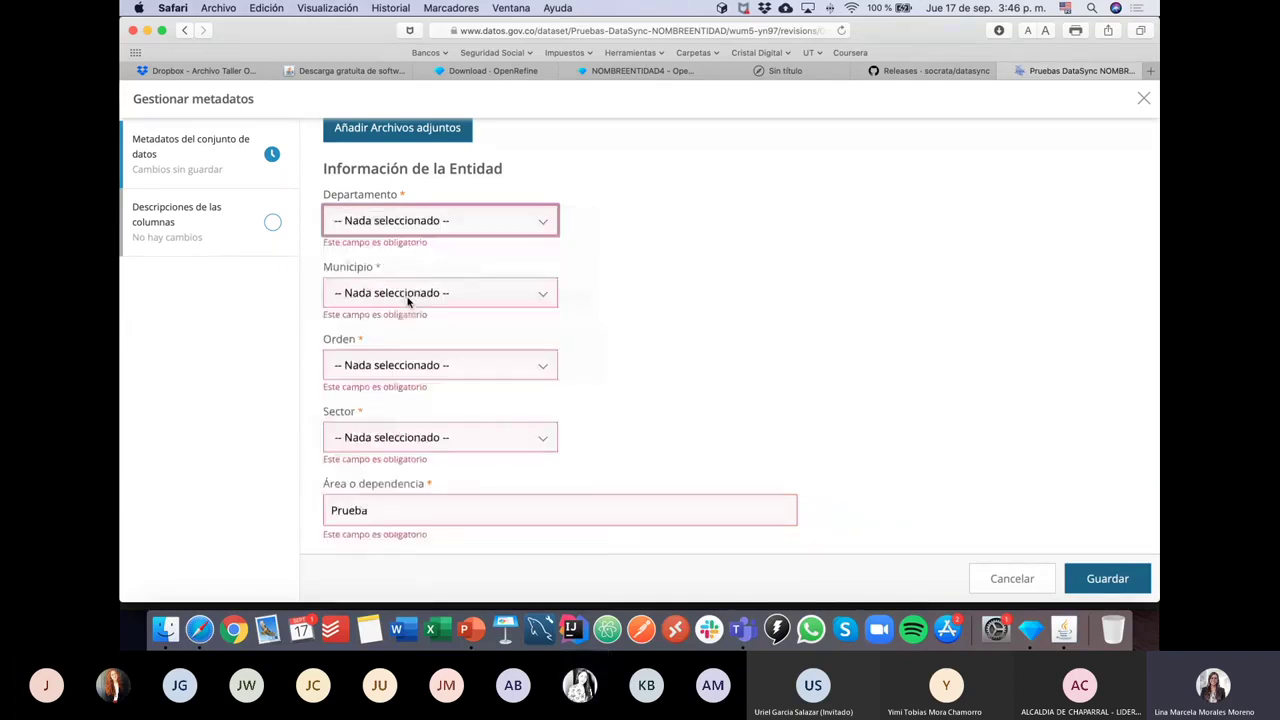
scroll(380, 222, down, 5)
click(380, 221)
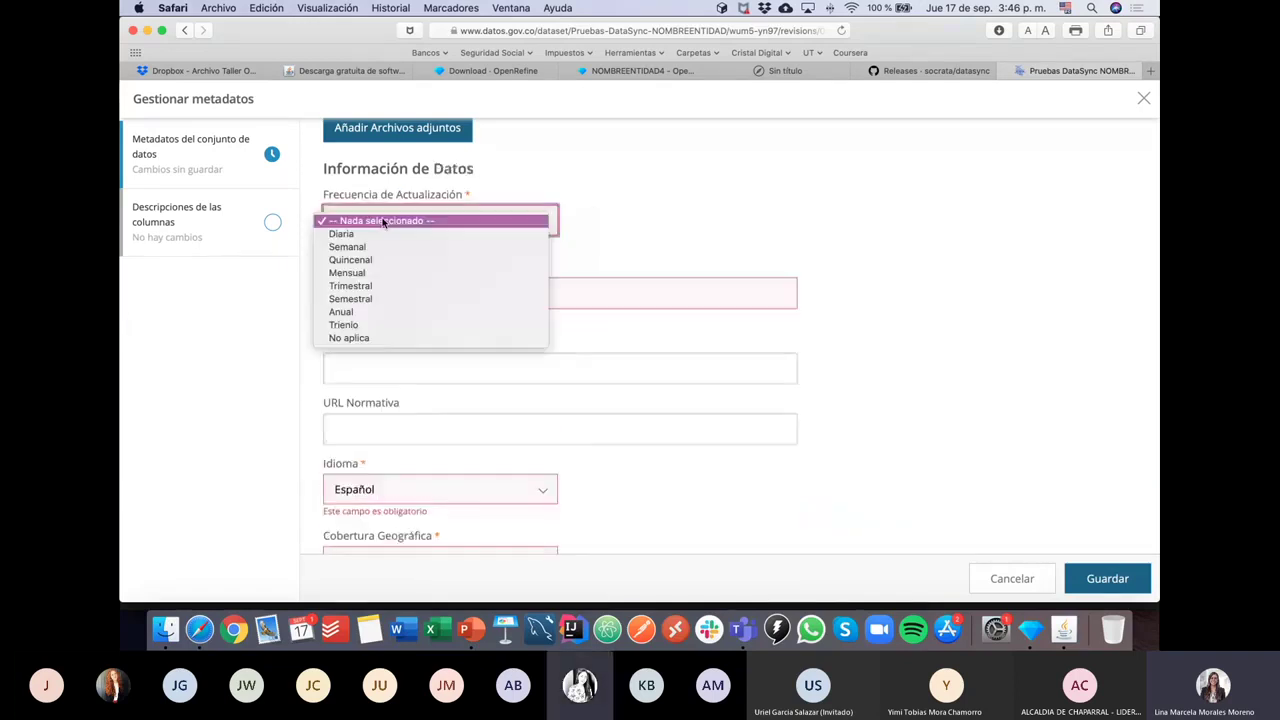
click(382, 339)
scroll(400, 280, up, 5)
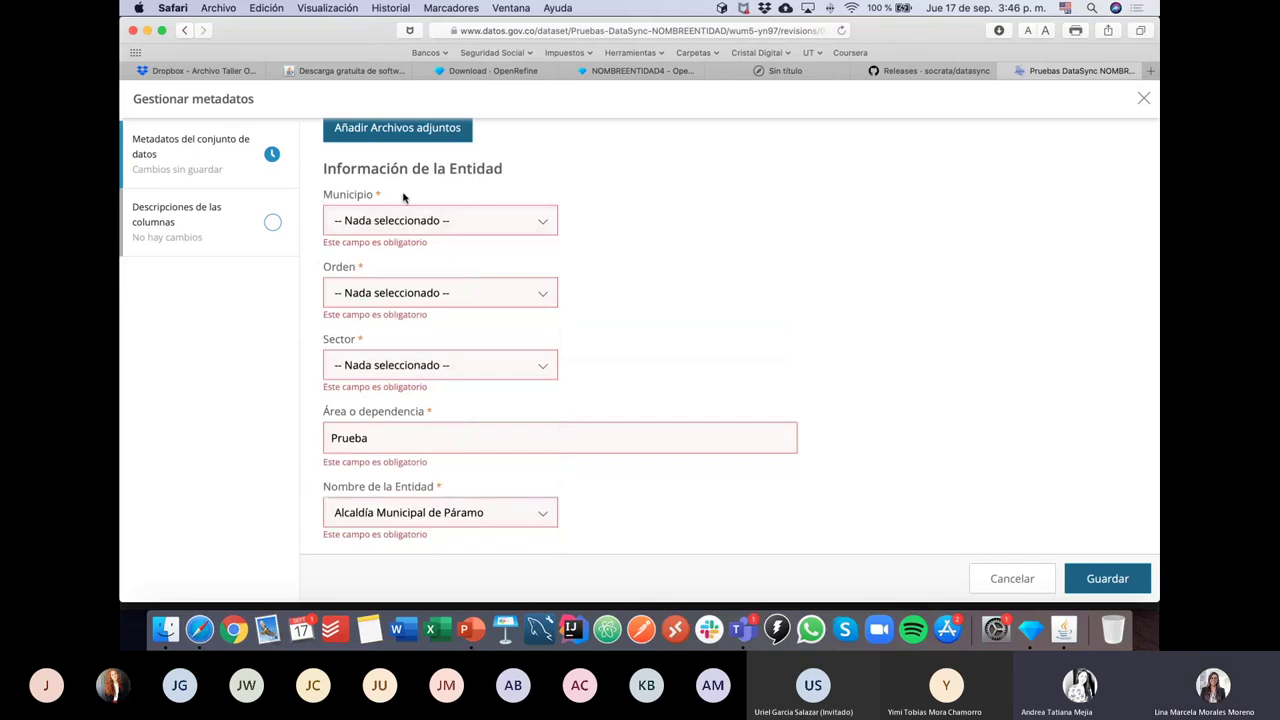
click(397, 222)
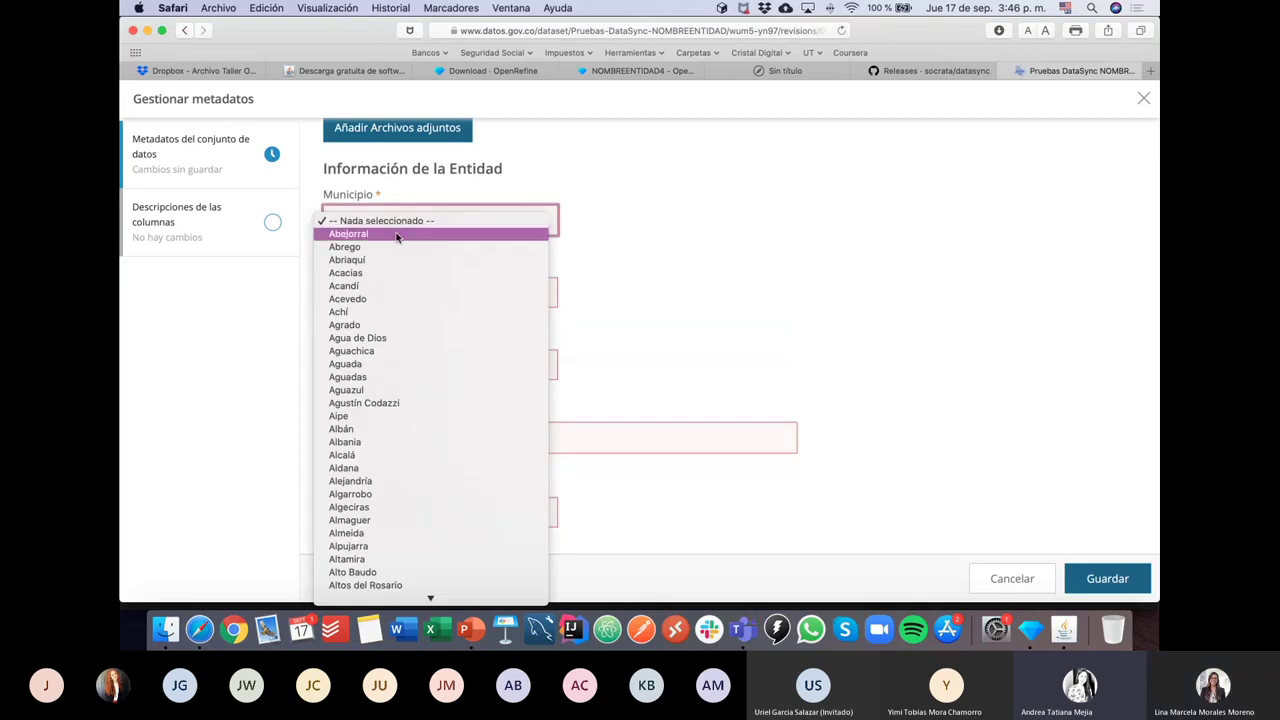
click(396, 236)
click(359, 218)
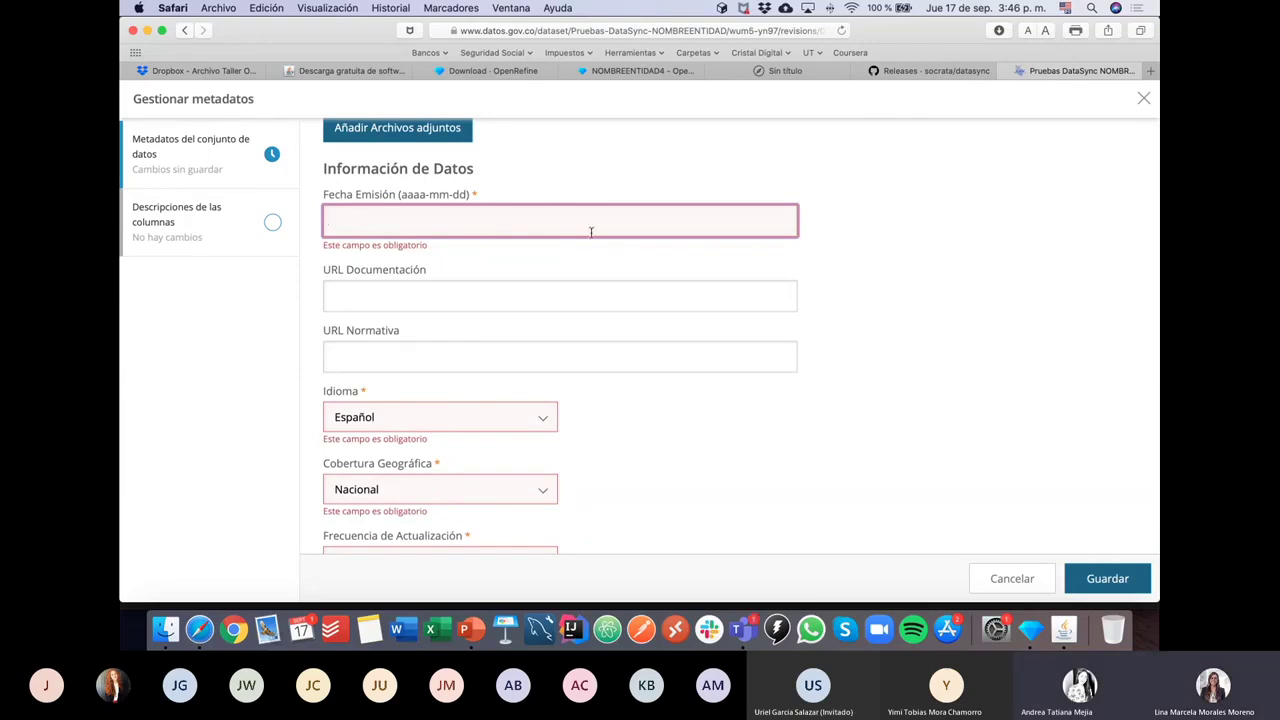
click(1011, 578)
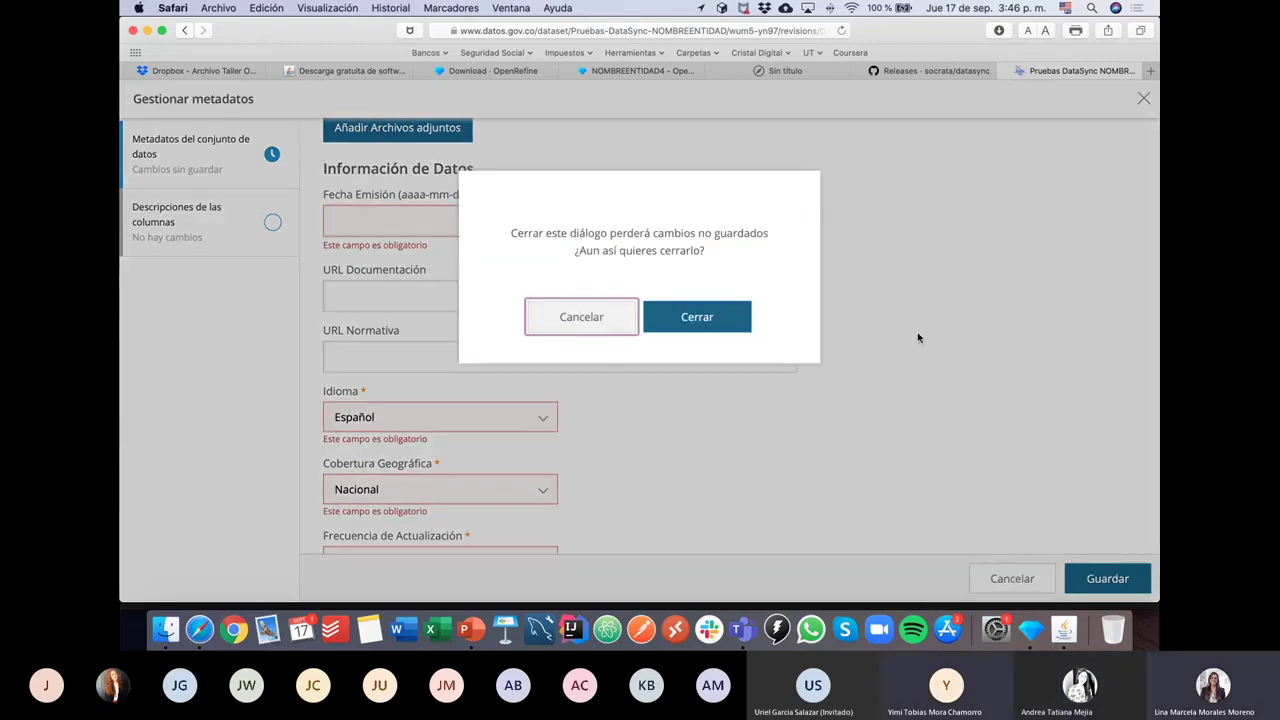
Step: Discard the unsaved metadata edits with Cerrar and reopen the Gestionar metadatos form fresh
click(585, 327)
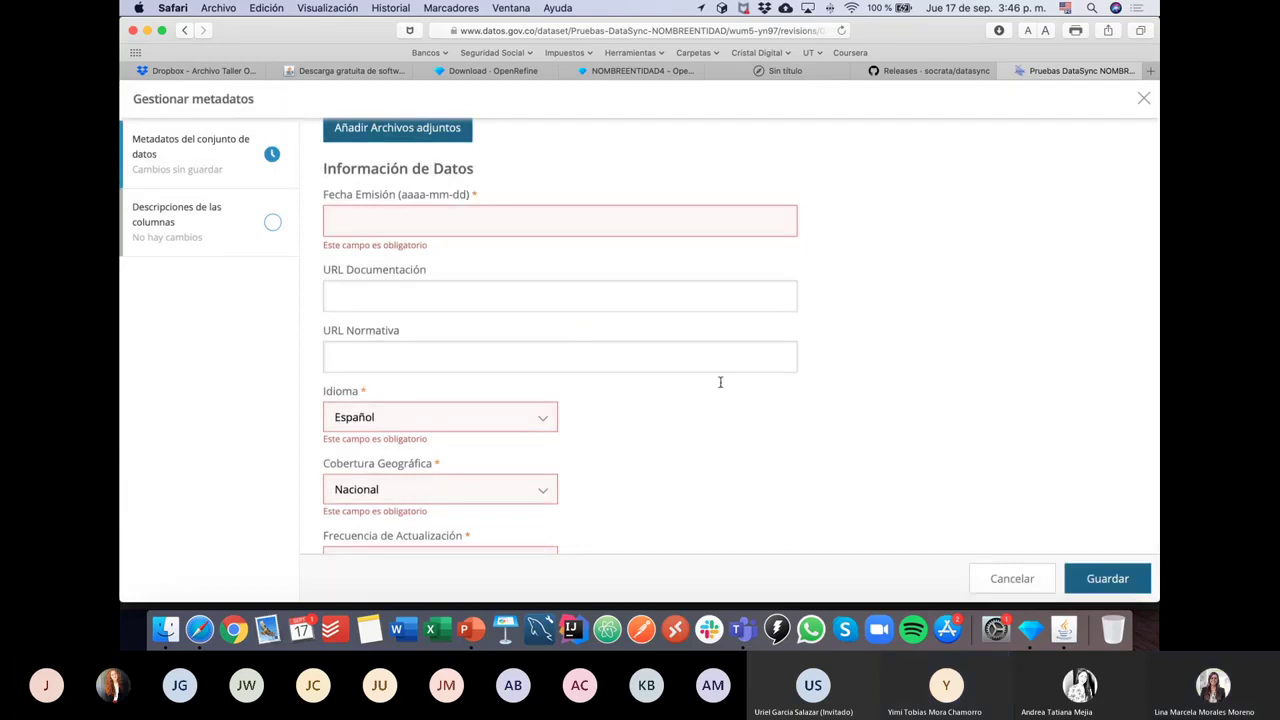
click(1012, 578)
click(704, 327)
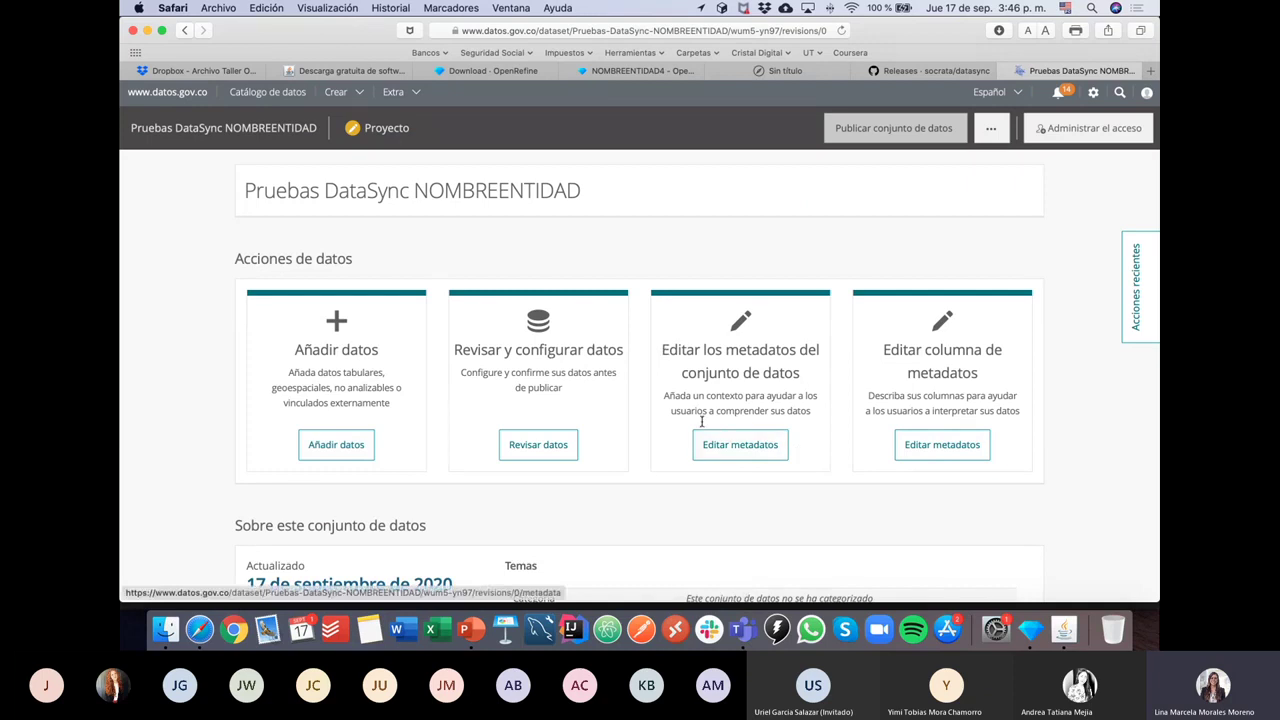
click(753, 449)
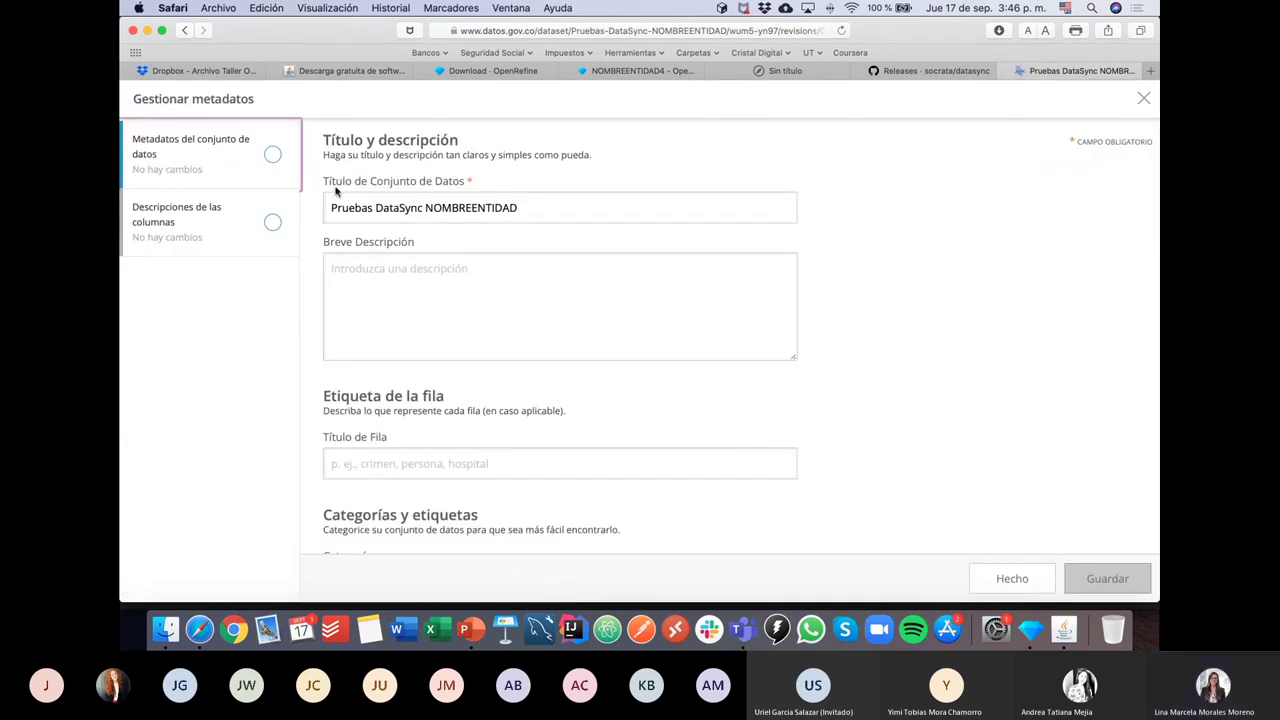
Step: Fill in Área o dependencia with 'Prueba'
click(483, 180)
click(313, 309)
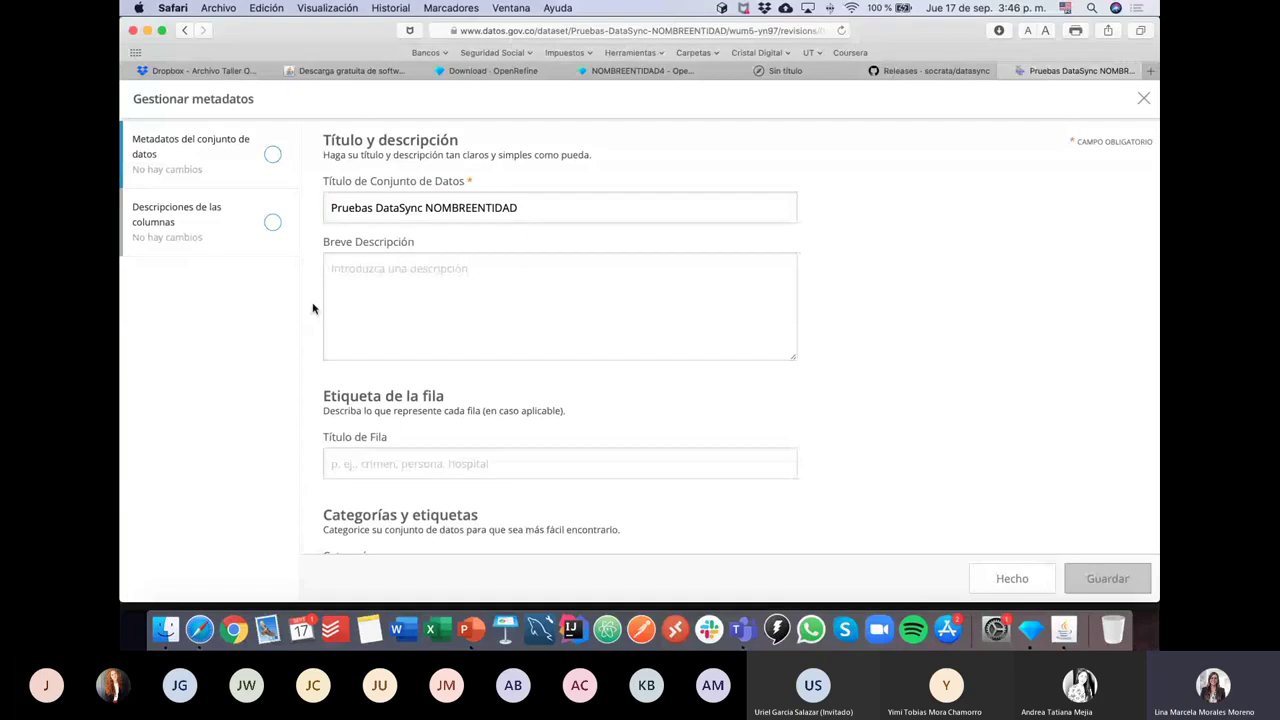
scroll(313, 309, down, 5)
scroll(313, 309, down, 8)
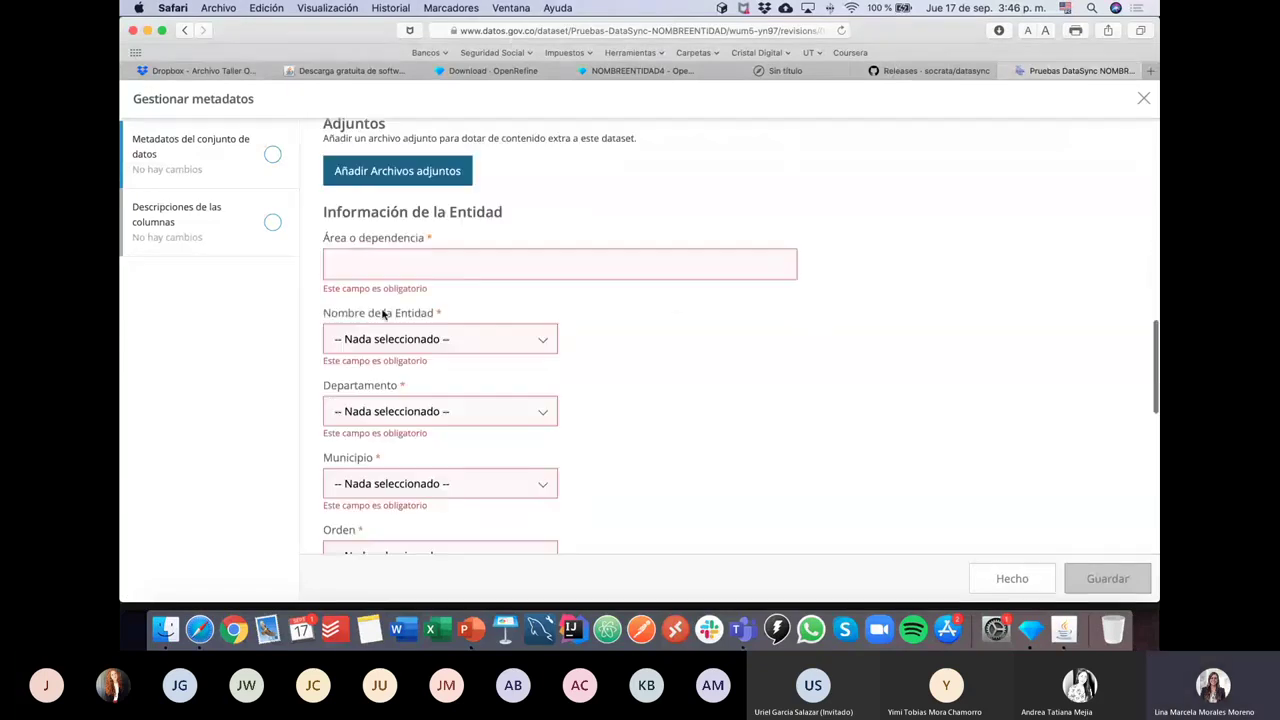
click(375, 263)
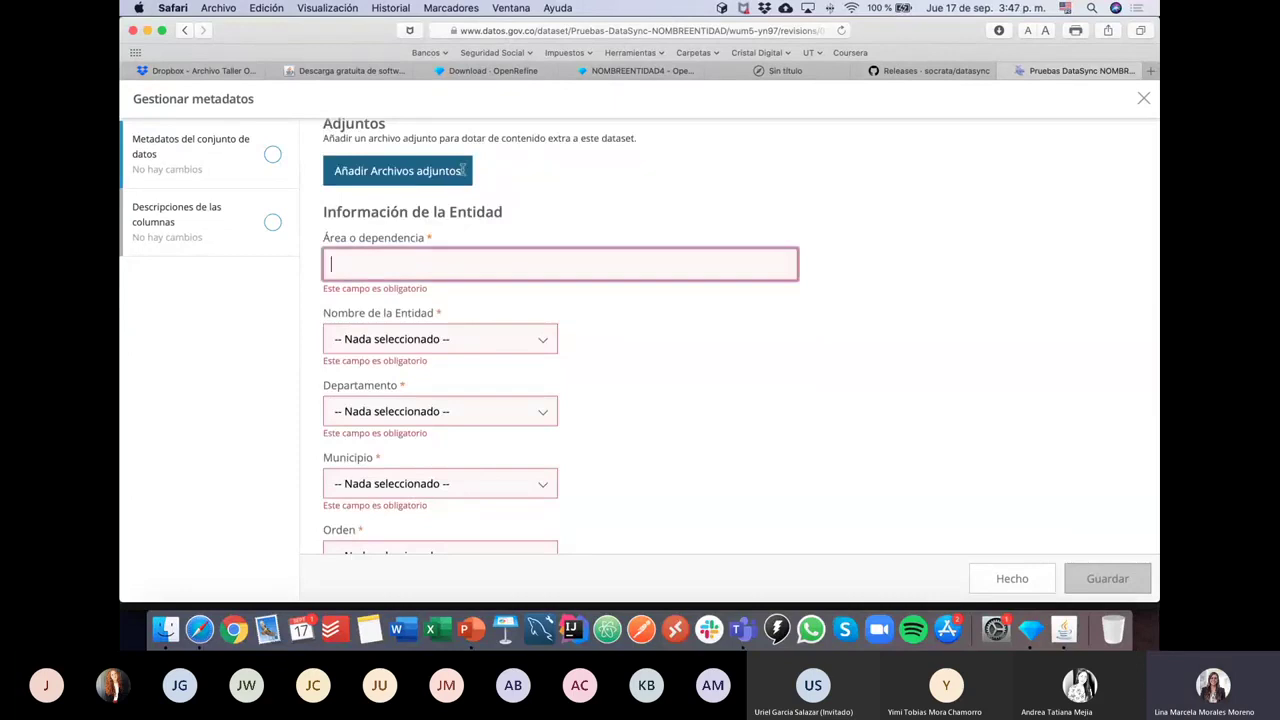
text(Prueba)
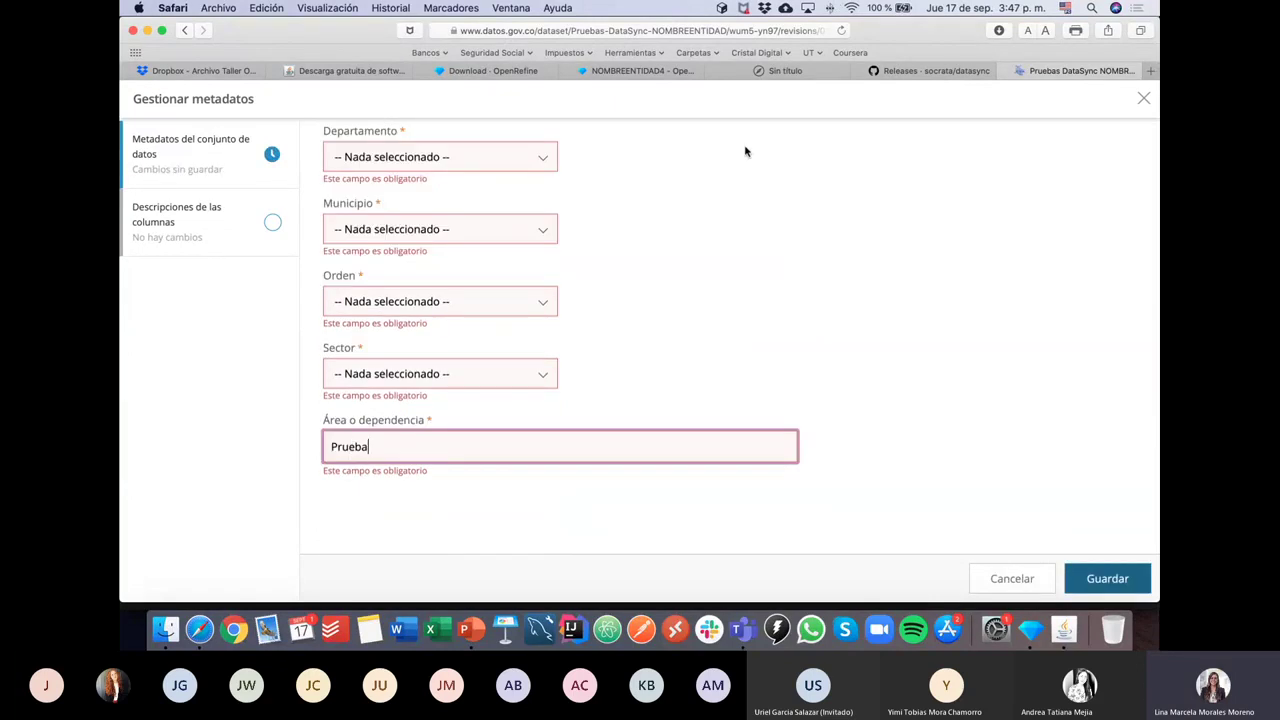
Step: Set sector No Aplica, order Nacional, municipality Agrado, and choose a department and entity name
click(443, 368)
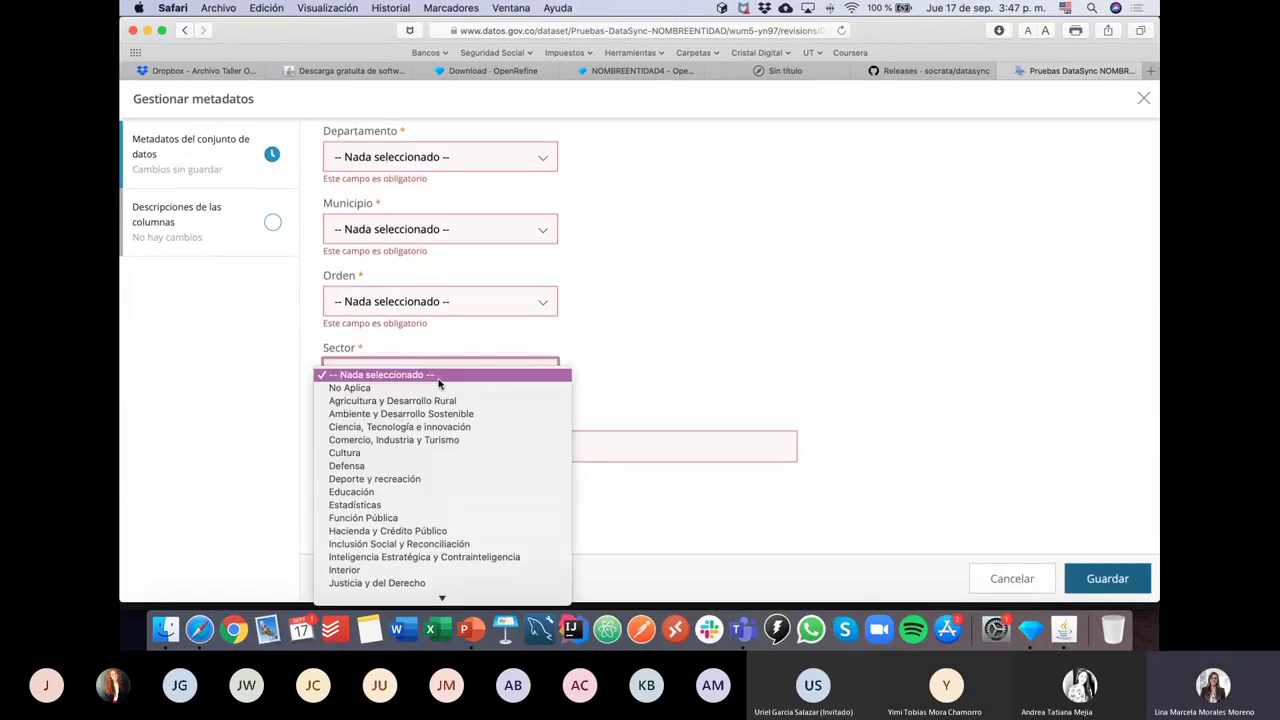
click(438, 388)
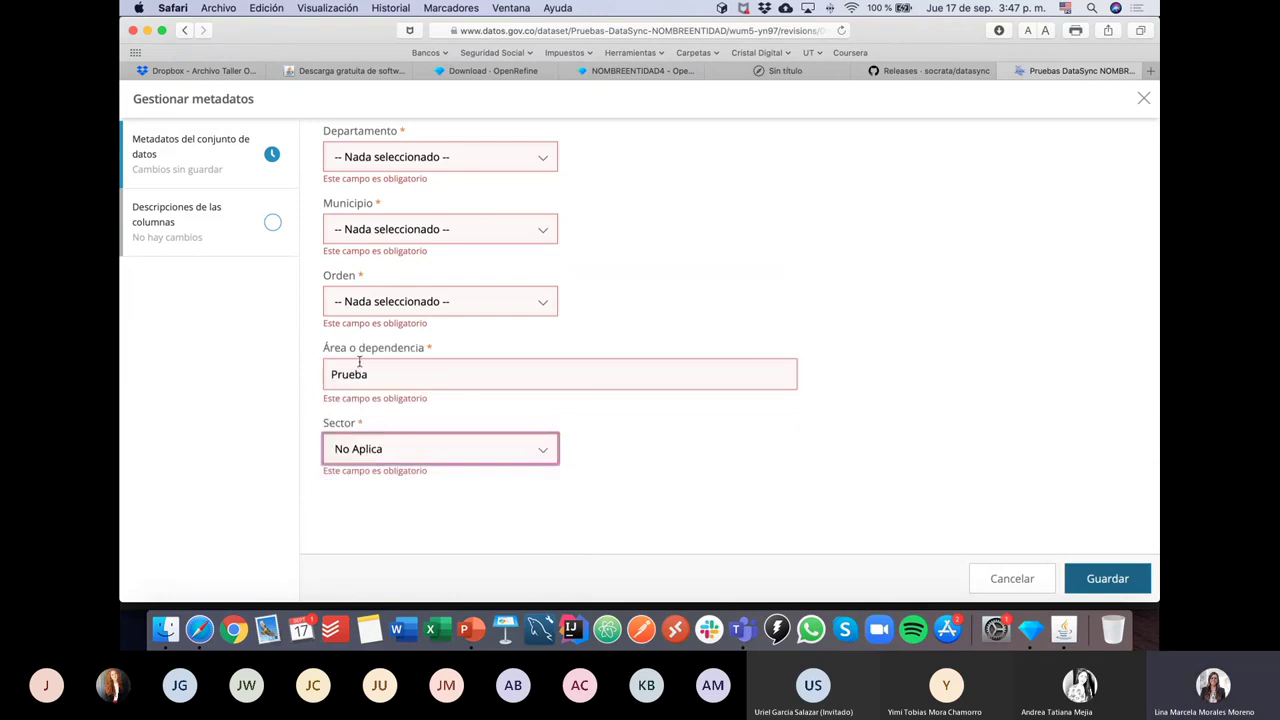
click(406, 304)
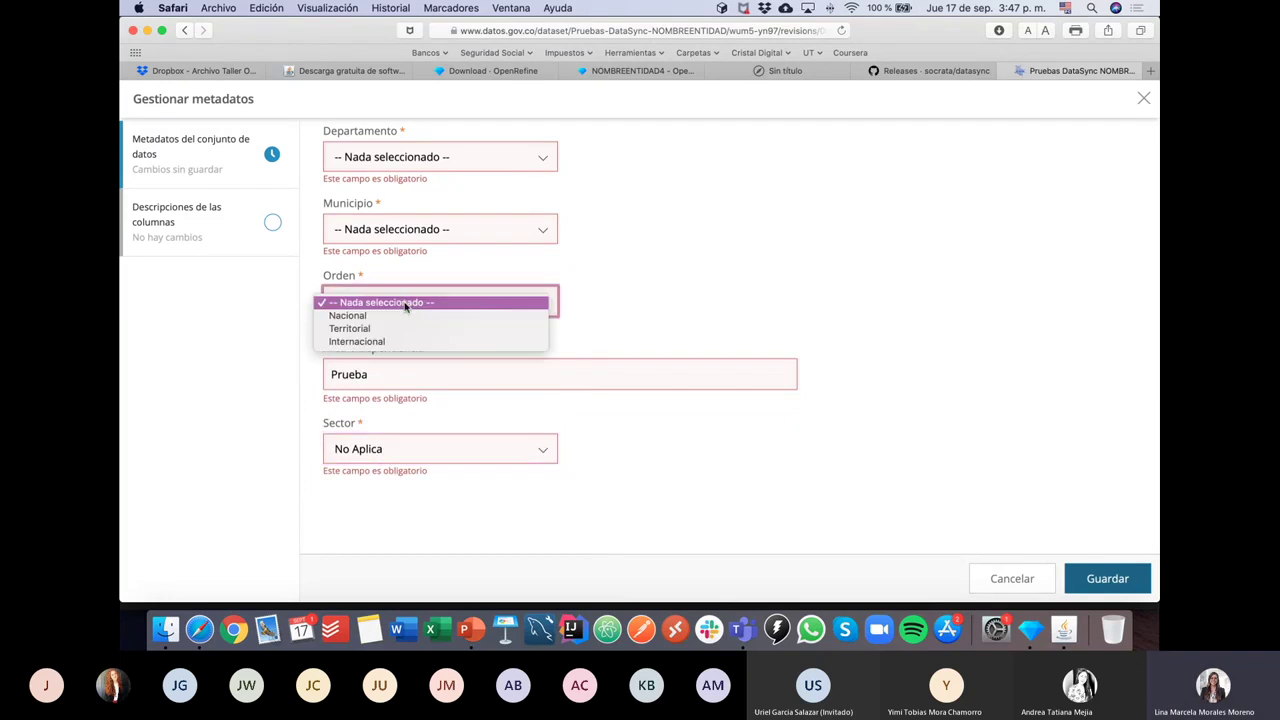
click(403, 316)
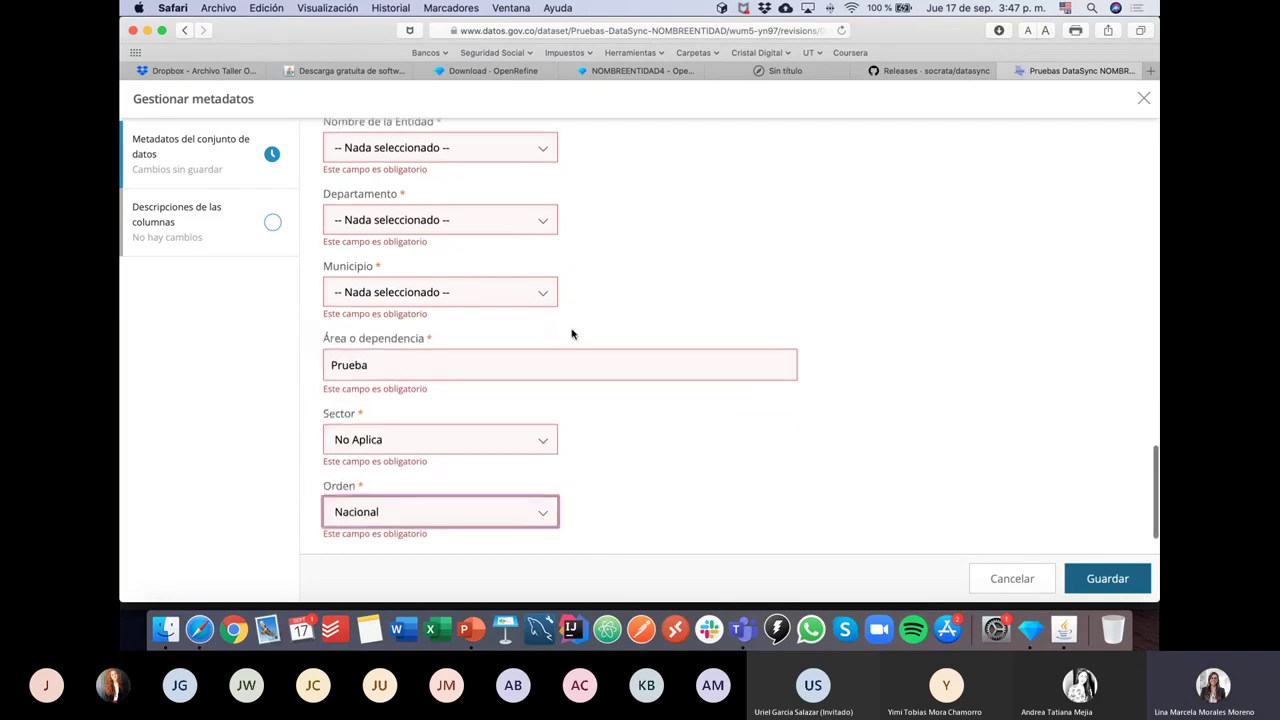
click(440, 300)
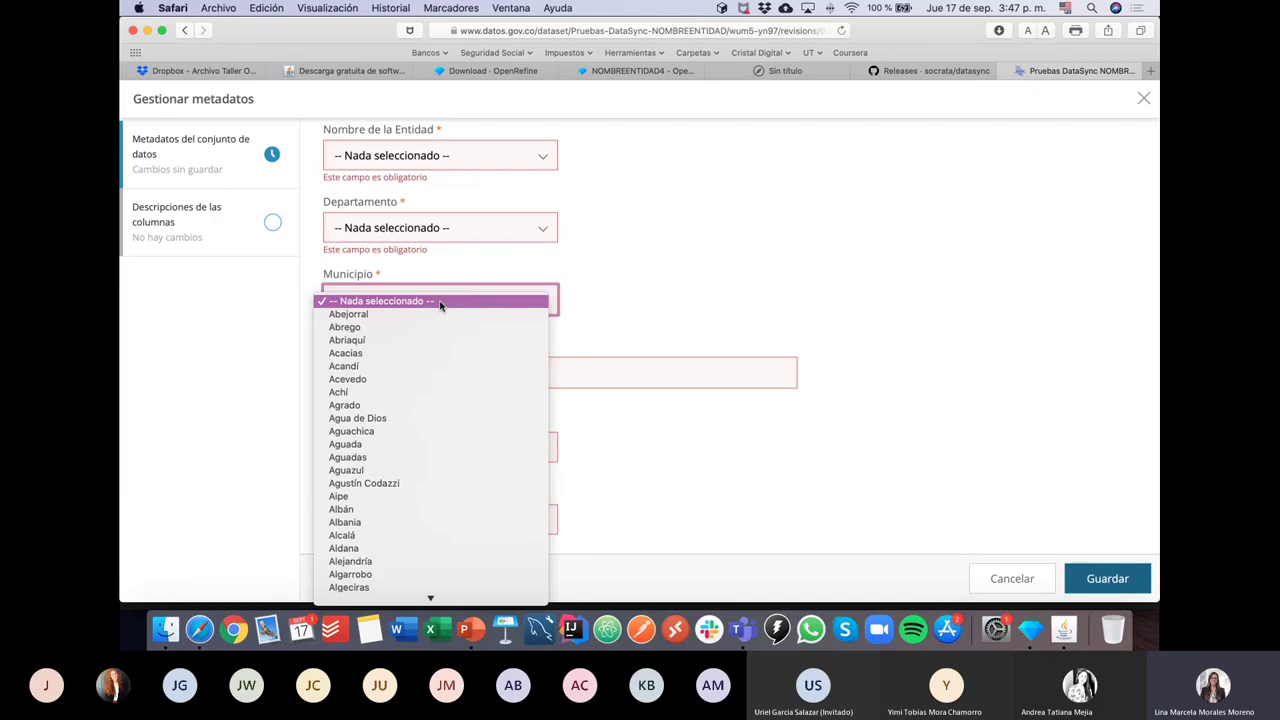
click(452, 405)
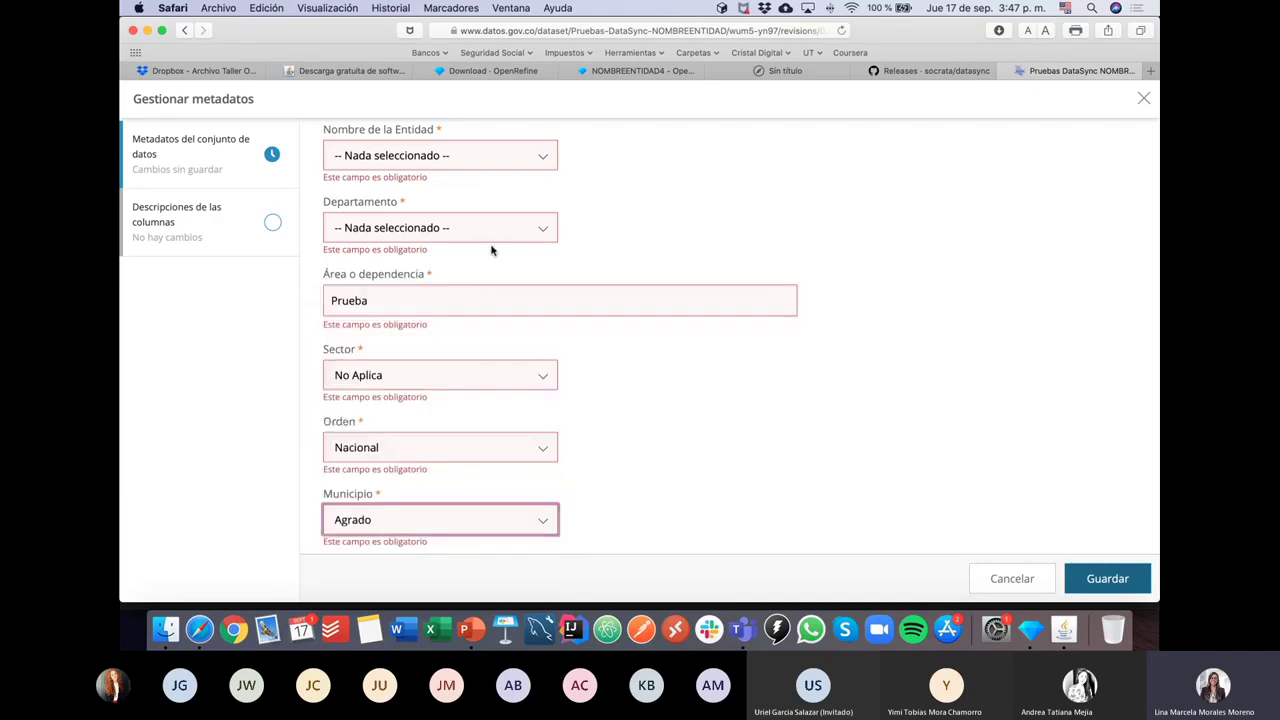
click(443, 229)
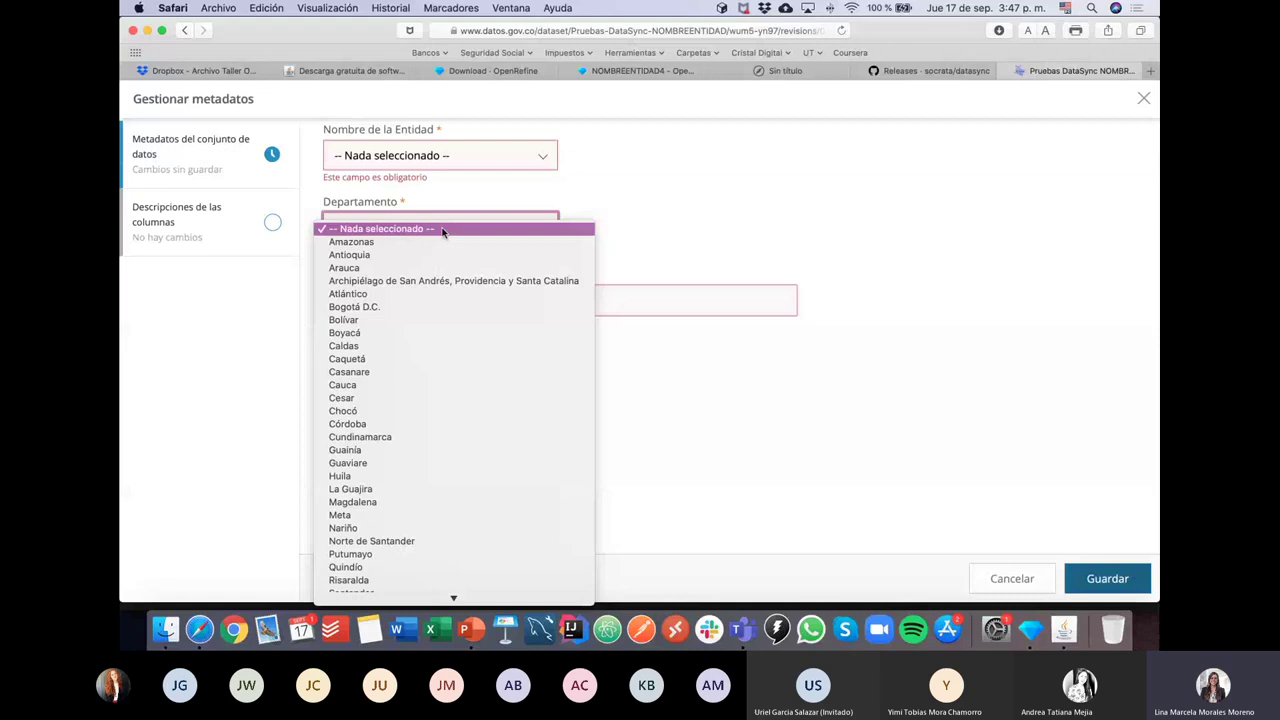
click(432, 307)
scroll(585, 360, up, 3)
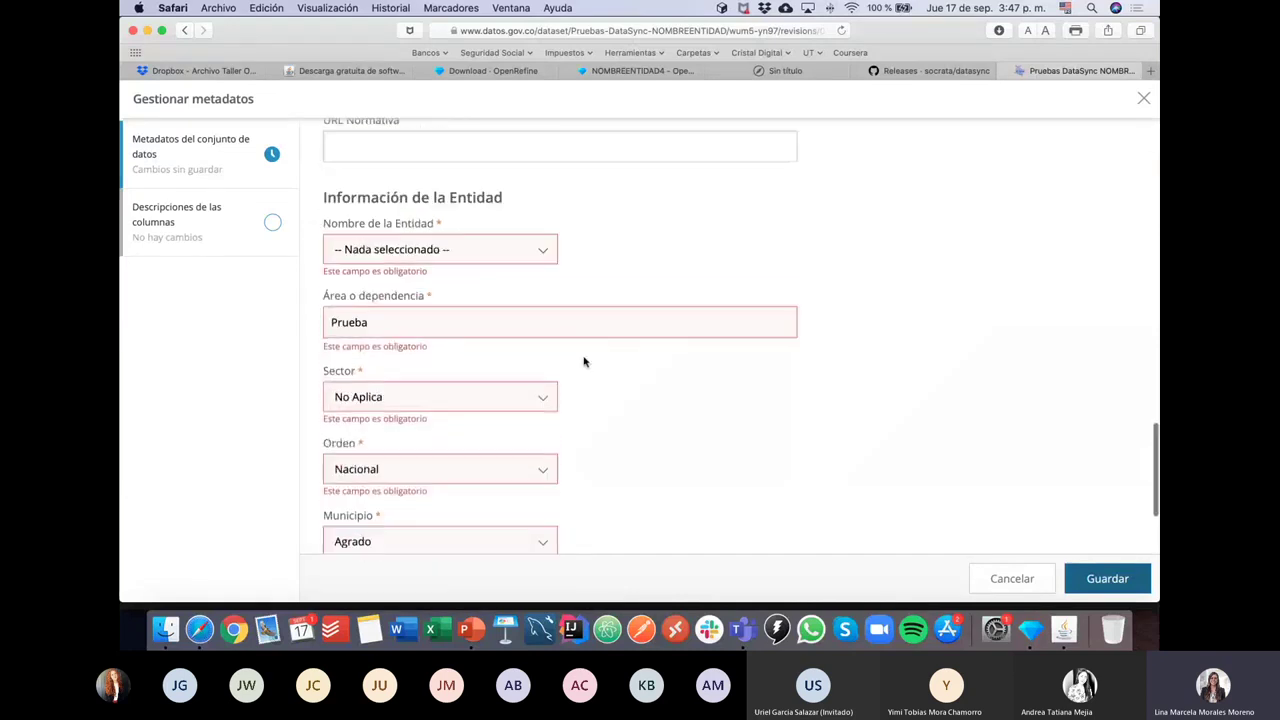
click(449, 288)
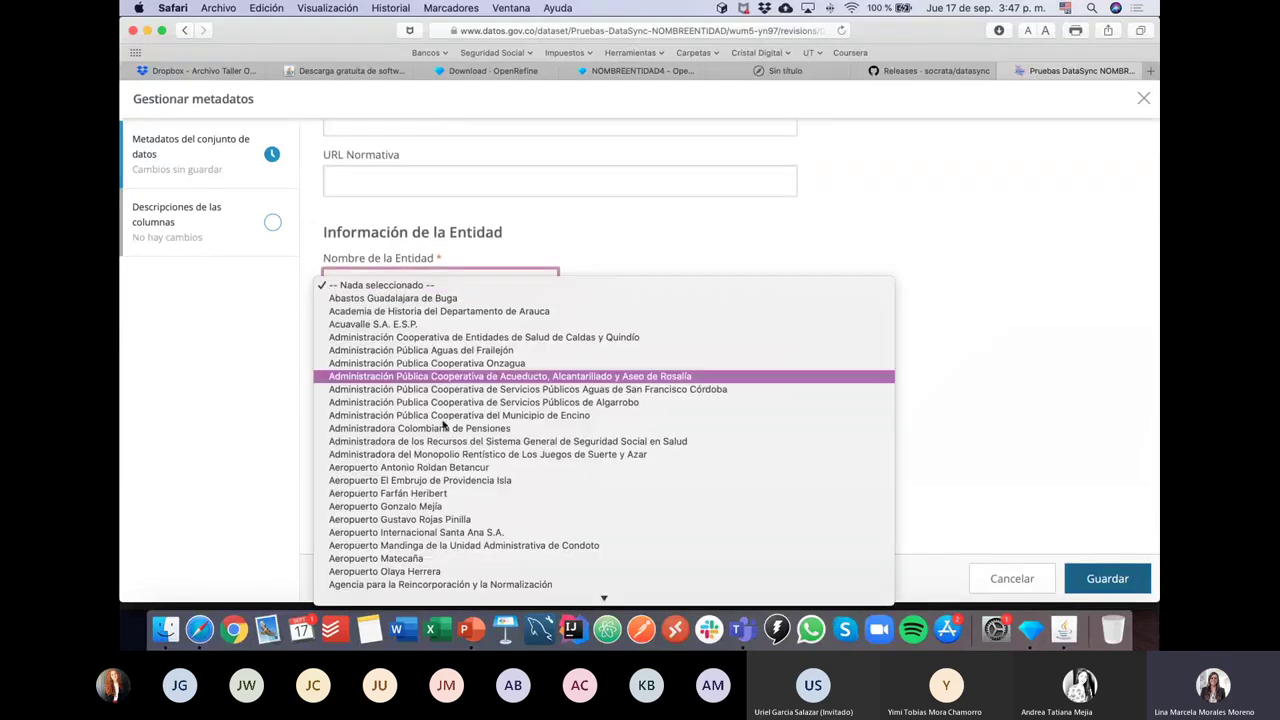
click(470, 425)
click(623, 294)
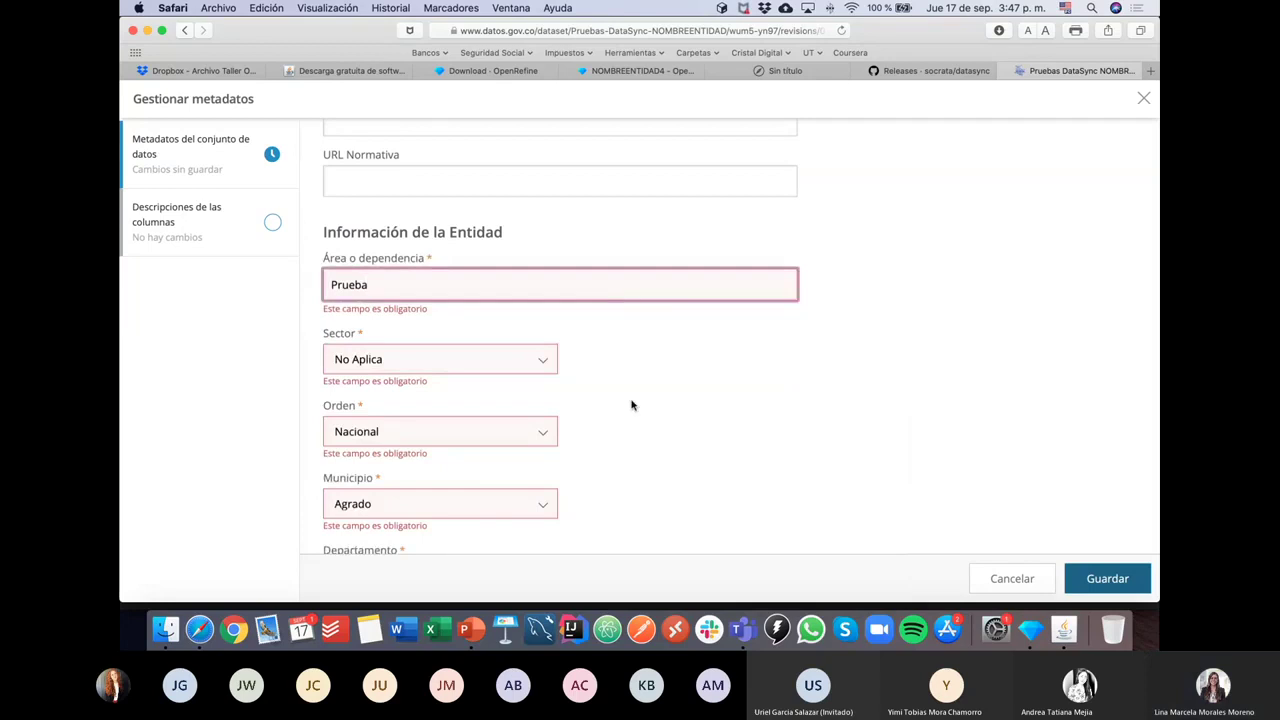
Step: Set the dataset language to Español and keep the sector at No Aplica
scroll(634, 403, up, 1)
scroll(631, 405, down, 3)
scroll(631, 405, up, 5)
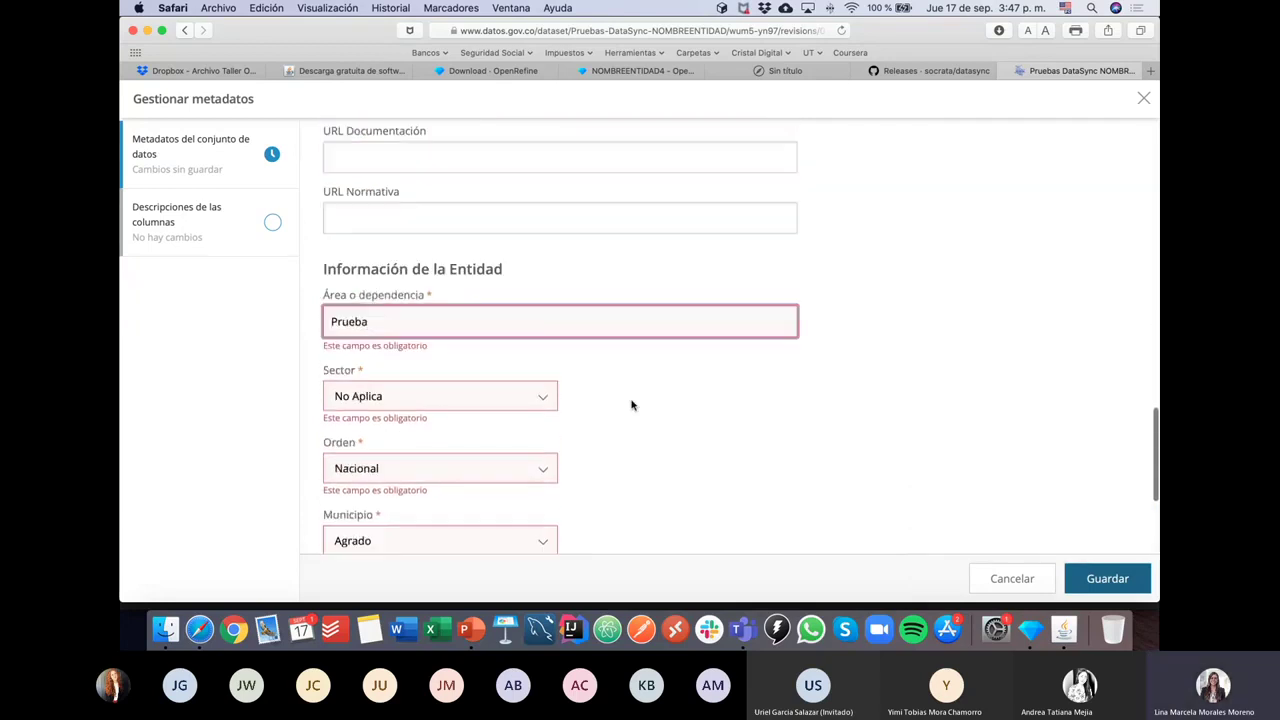
scroll(631, 405, up, 3)
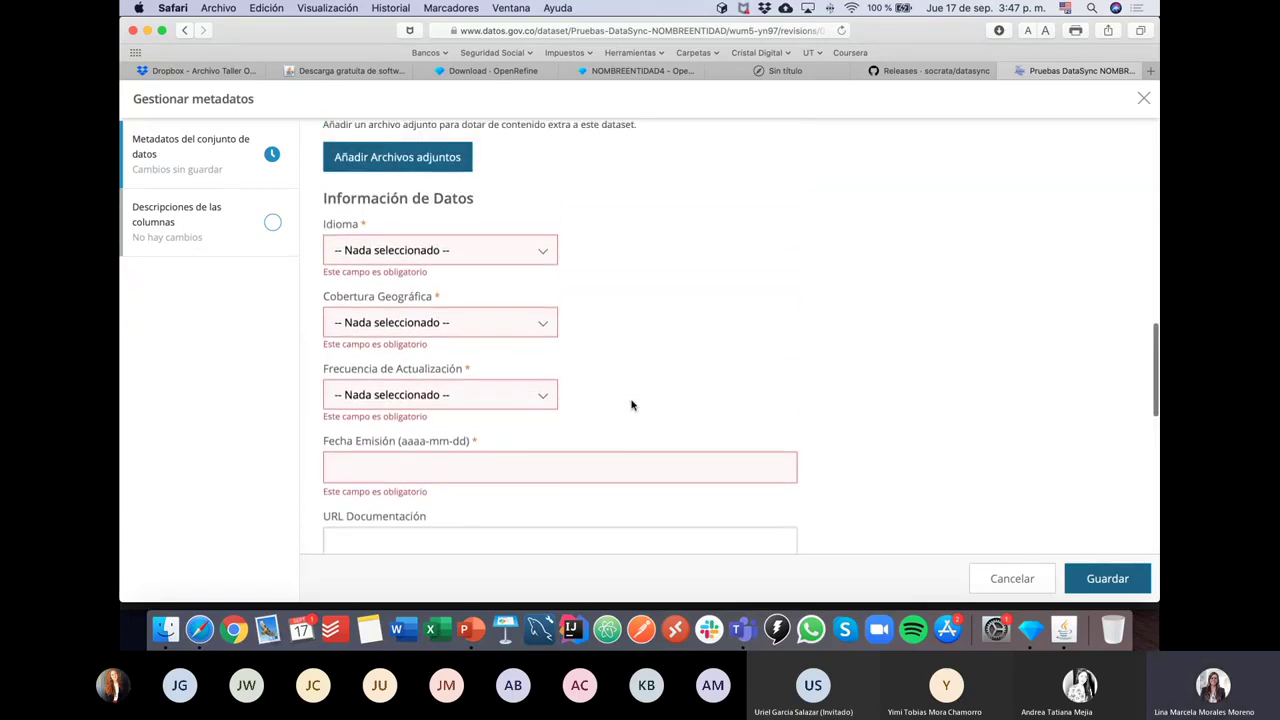
click(385, 251)
click(383, 263)
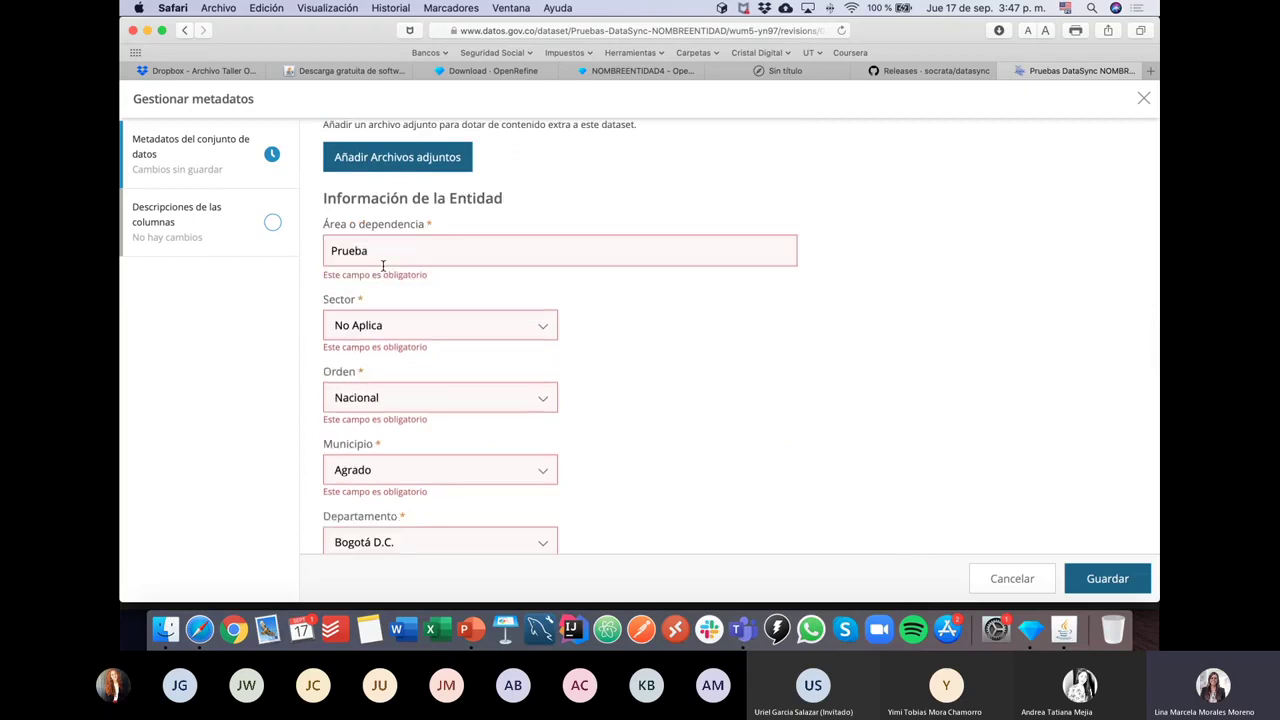
click(393, 330)
click(393, 327)
scroll(714, 360, up, 5)
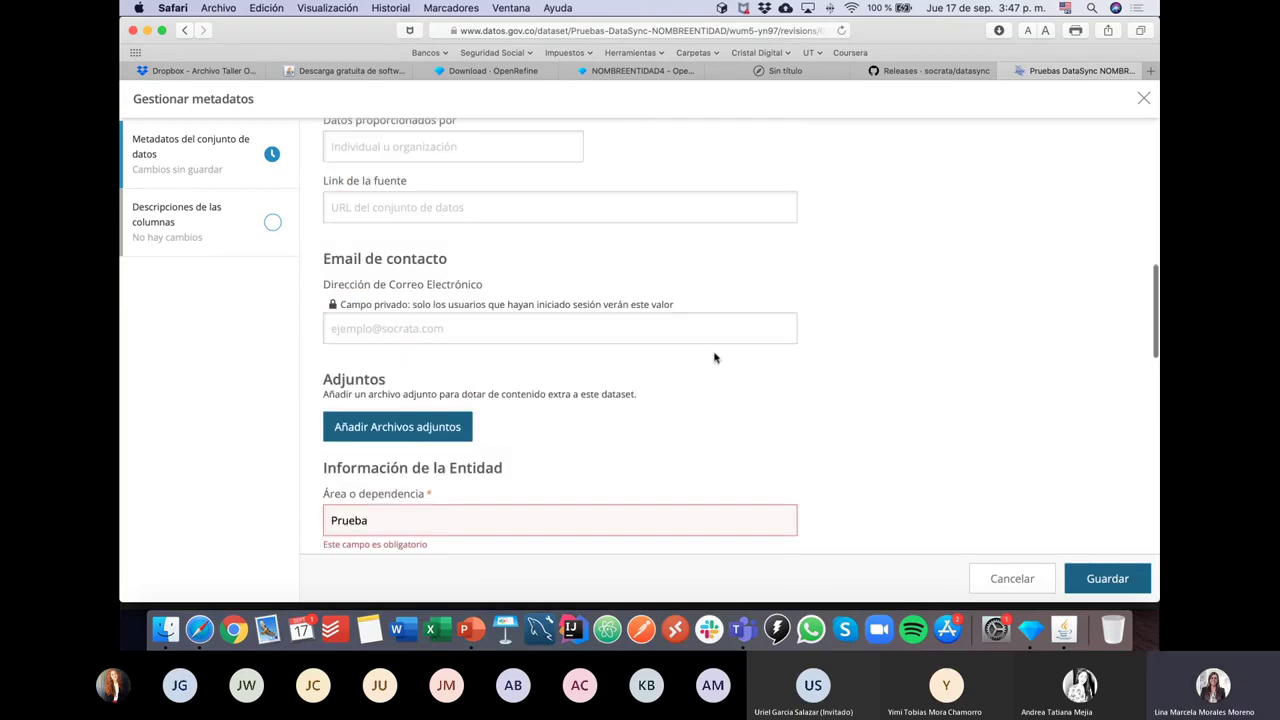
scroll(713, 370, down, 3)
scroll(713, 375, down, 10)
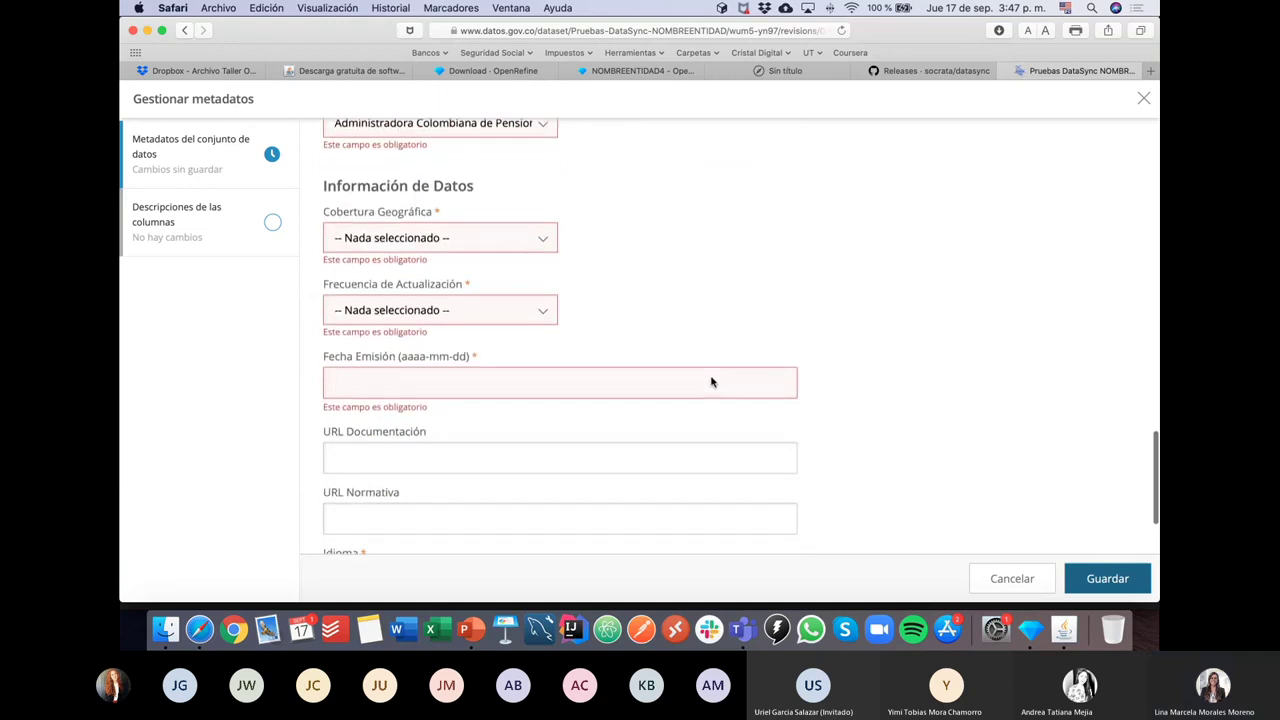
Step: Set coverage to Nacional, update frequency to No aplica, and issue date 2020-09-17
click(428, 246)
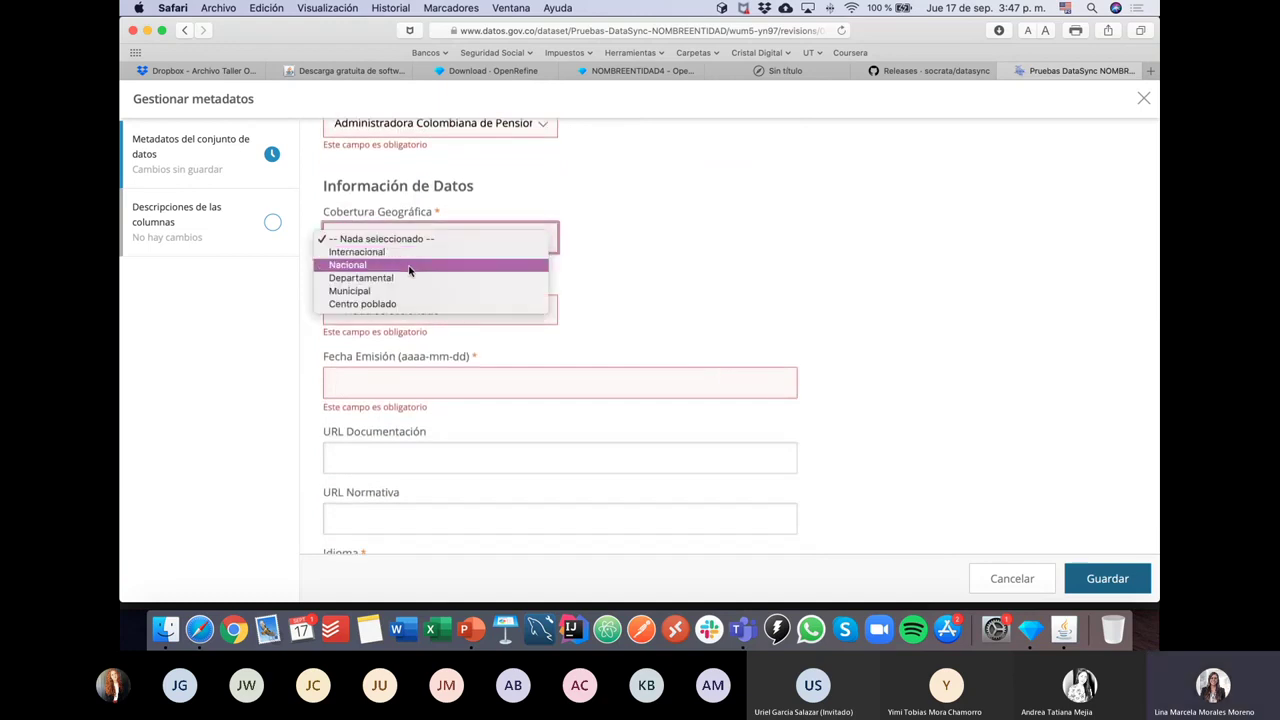
click(409, 266)
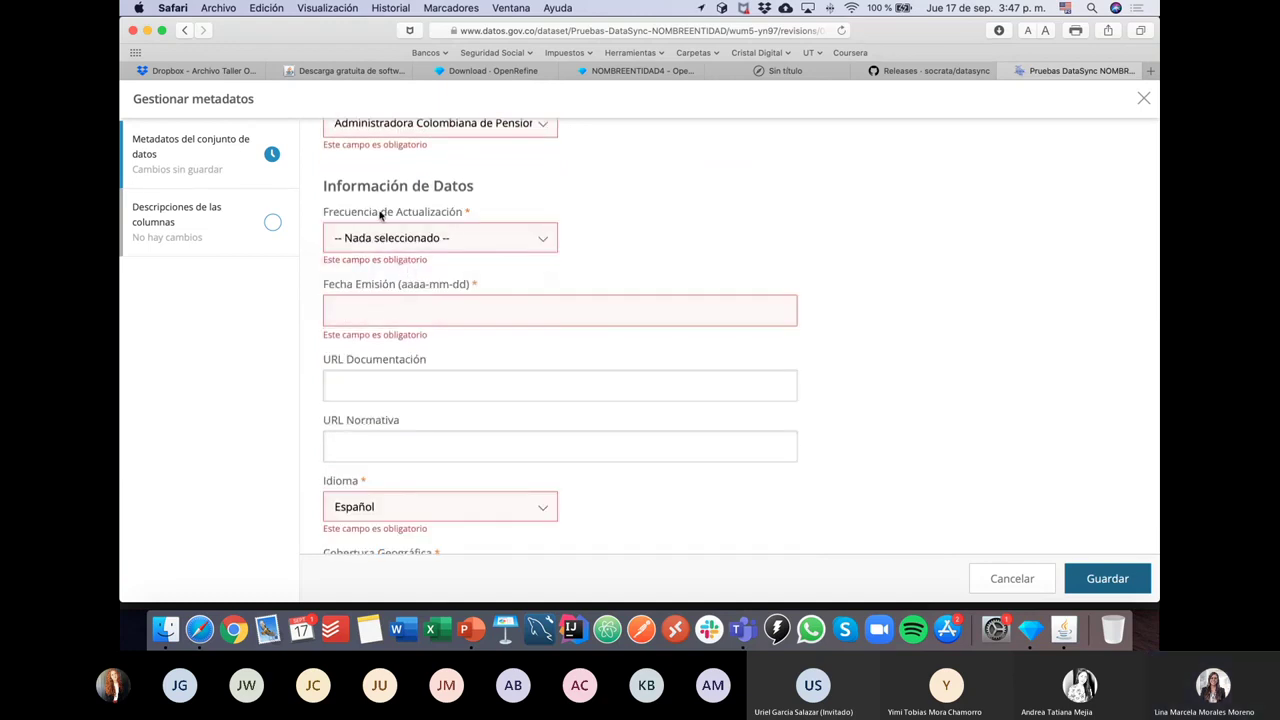
click(383, 237)
click(380, 357)
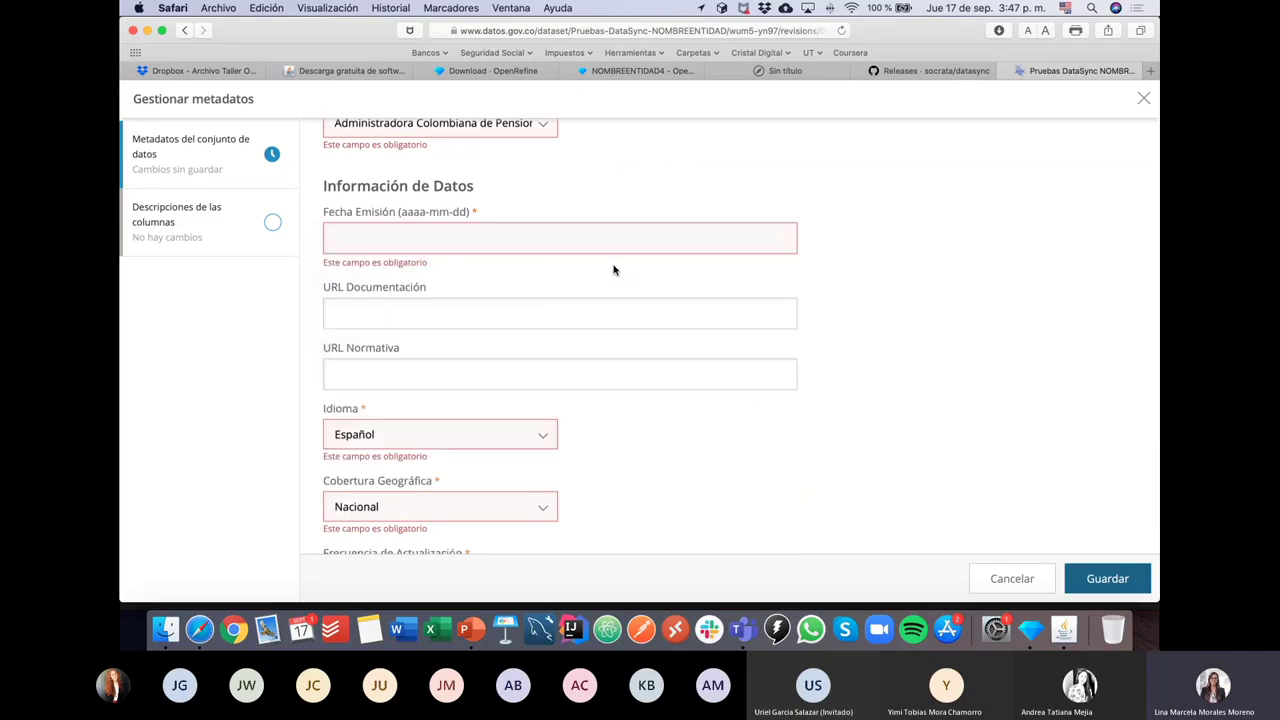
click(407, 244)
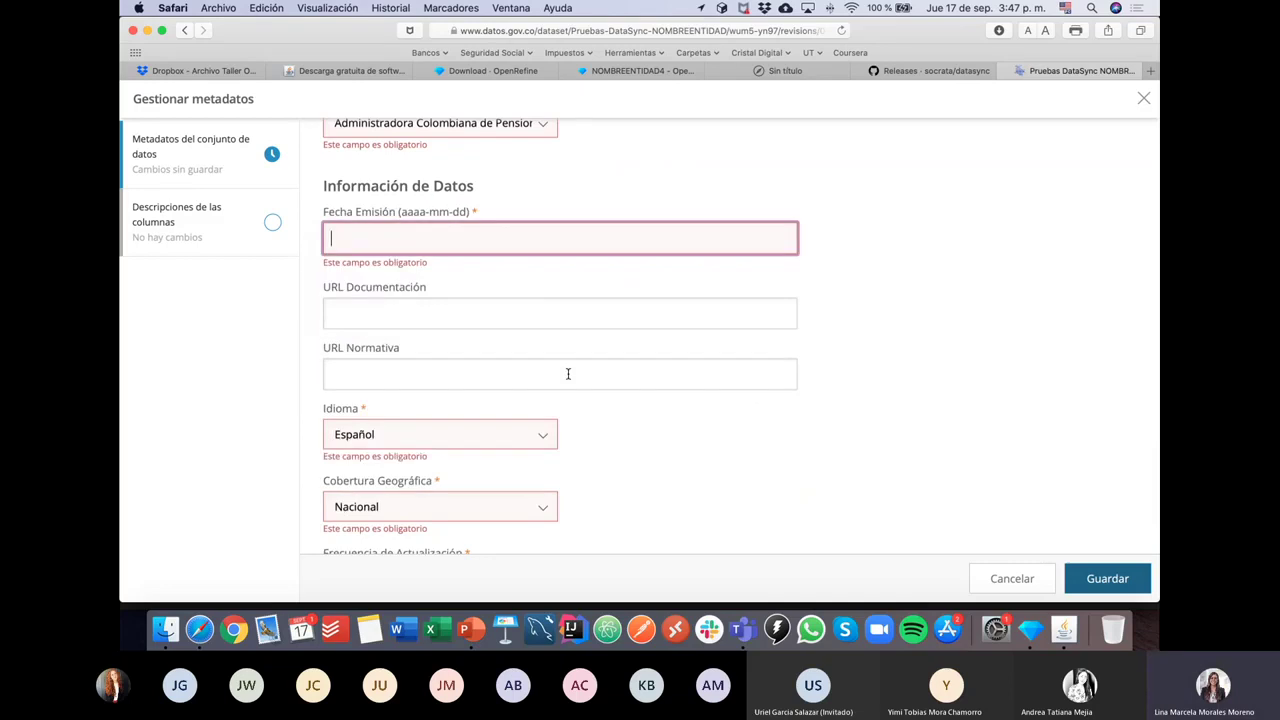
text(2020)
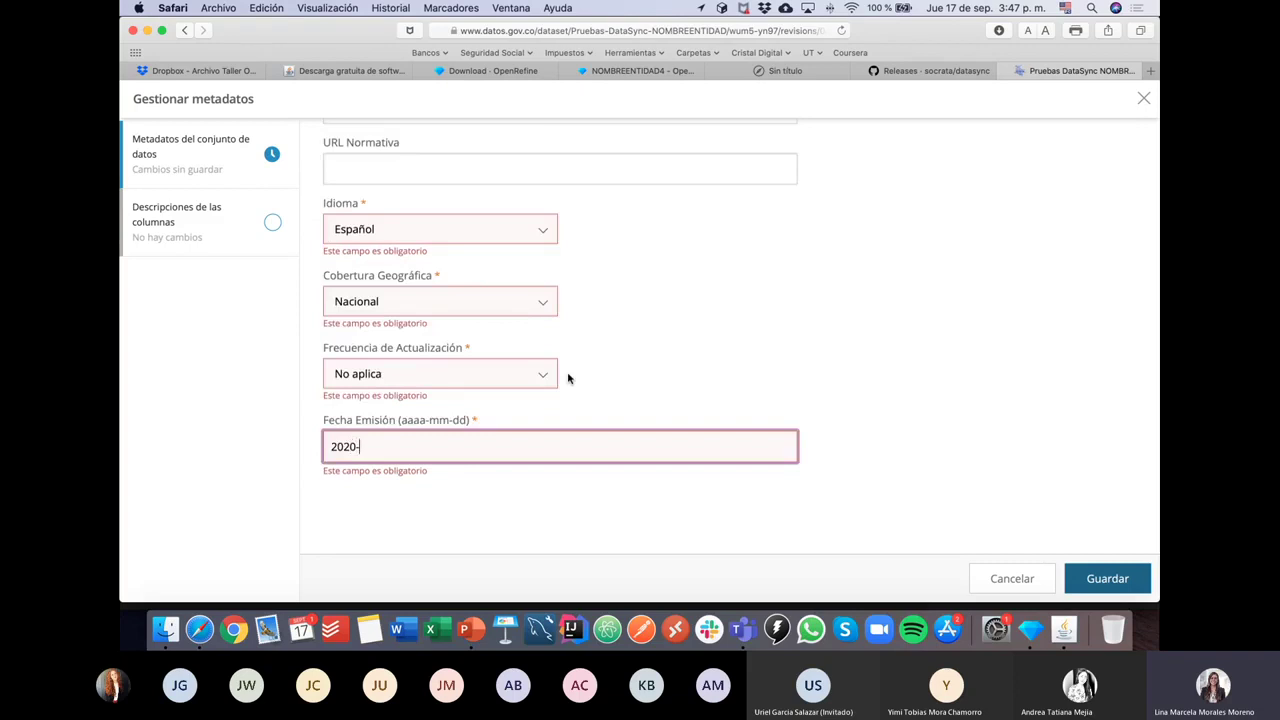
text(-09-17)
click(644, 408)
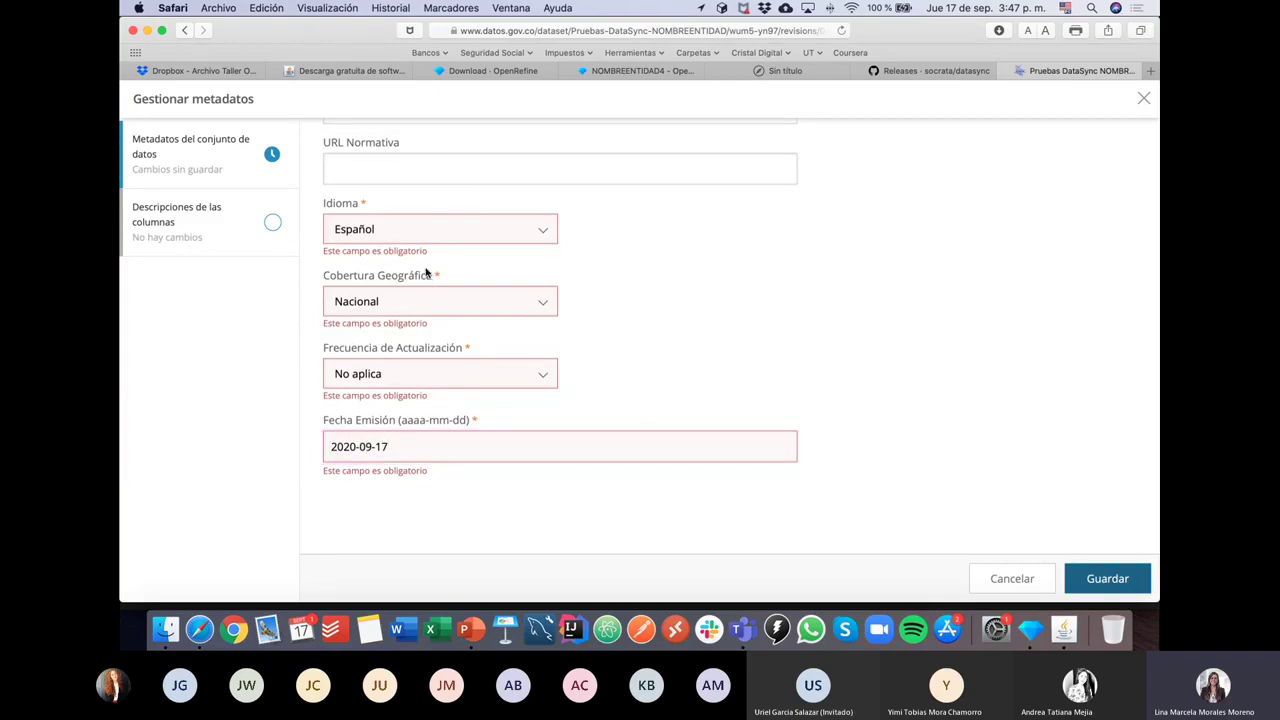
Step: Save the metadata, review the Descripciones de las columnas, and close the editor
click(1107, 579)
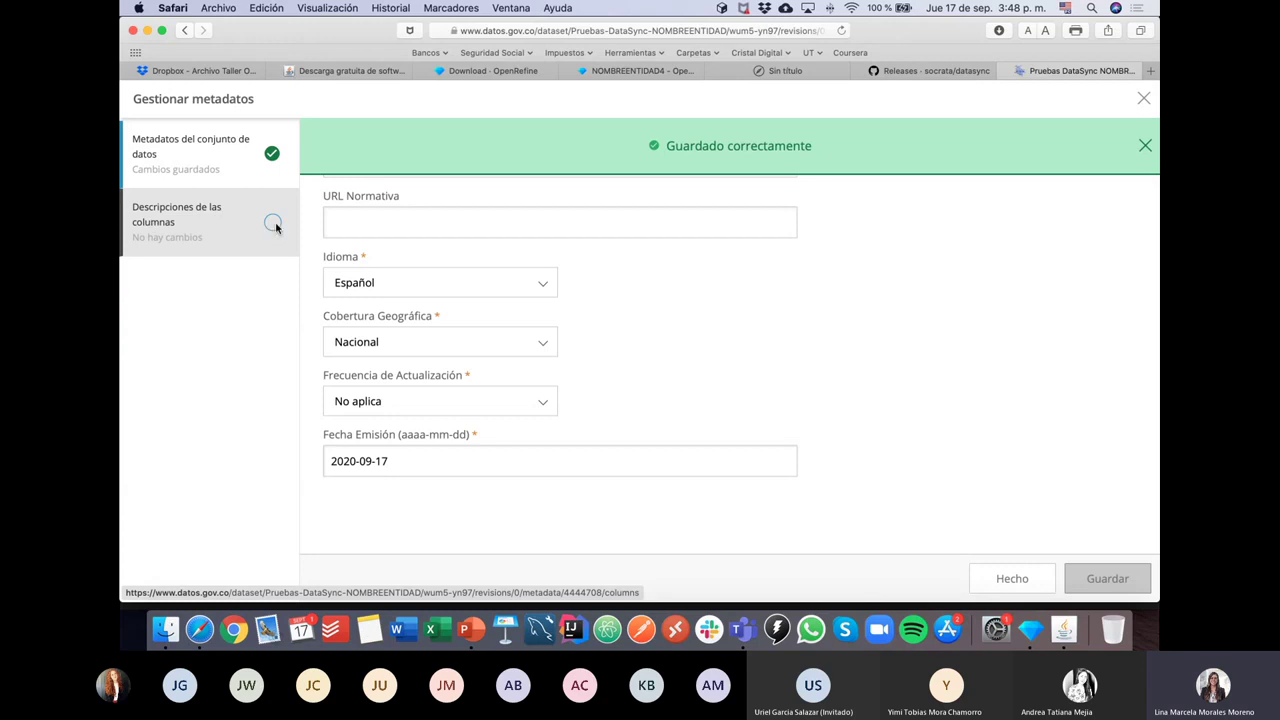
click(276, 228)
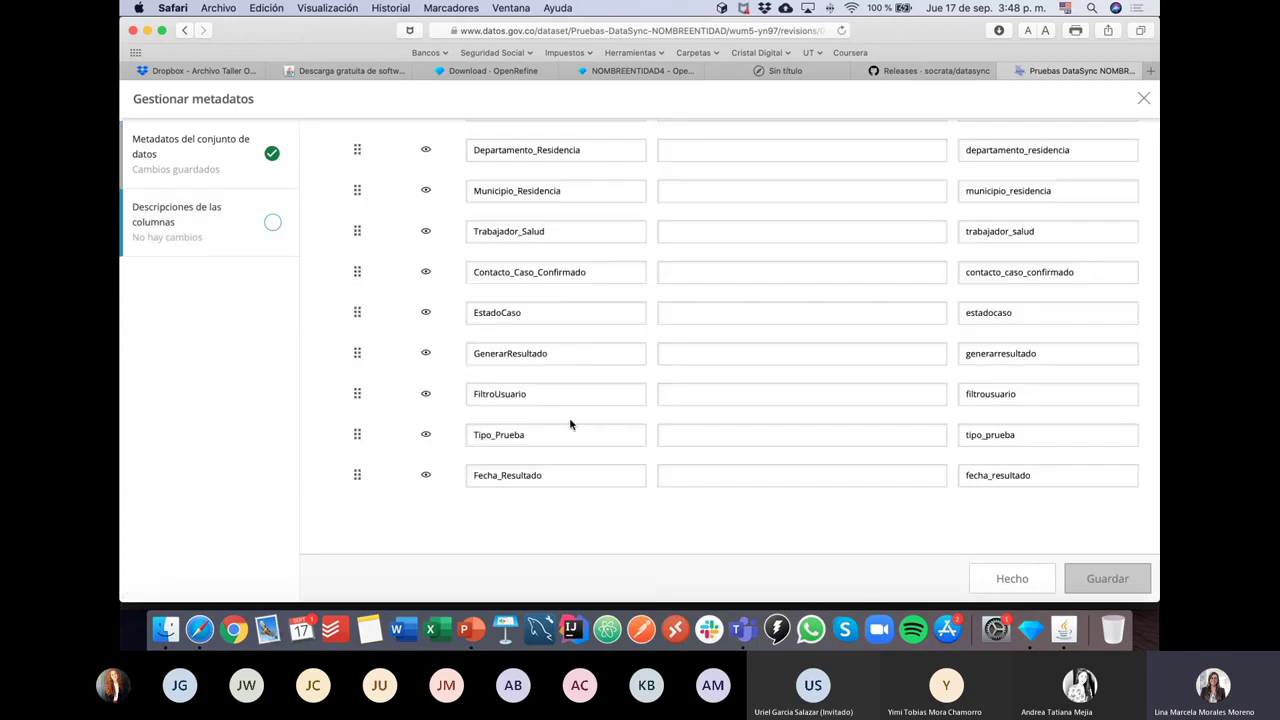
scroll(569, 417, up, 10)
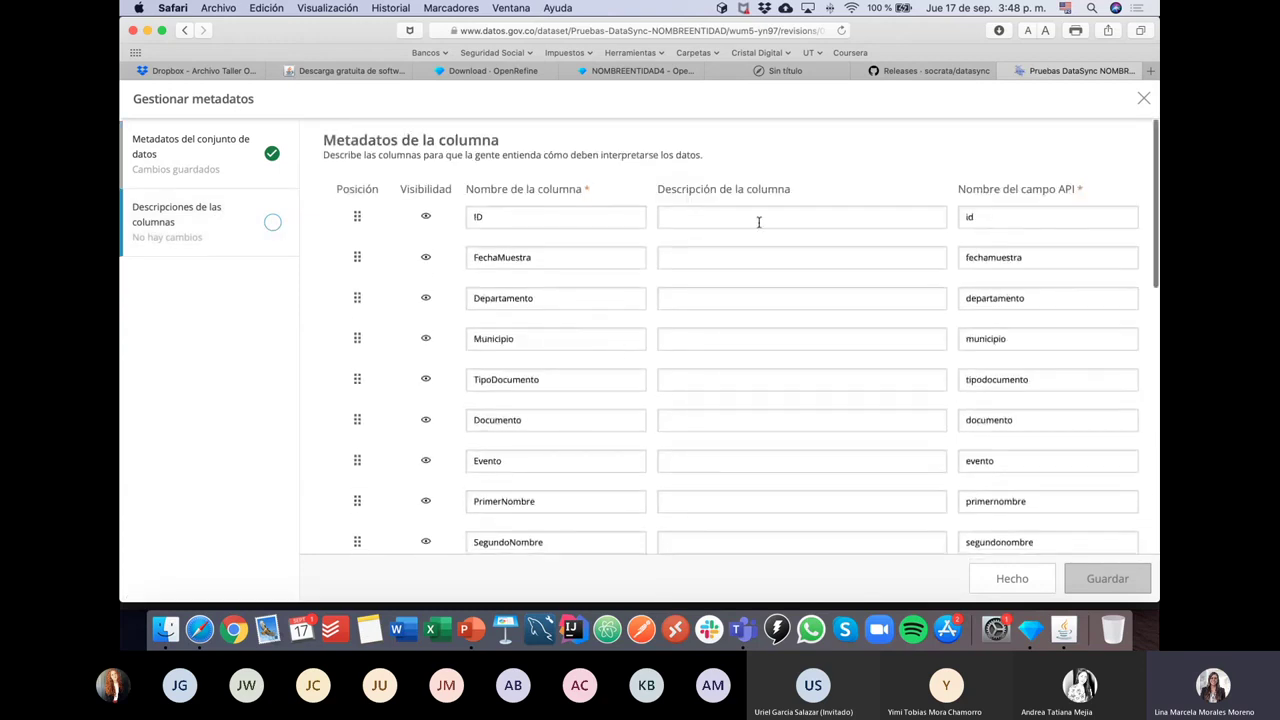
scroll(837, 195, down, 10)
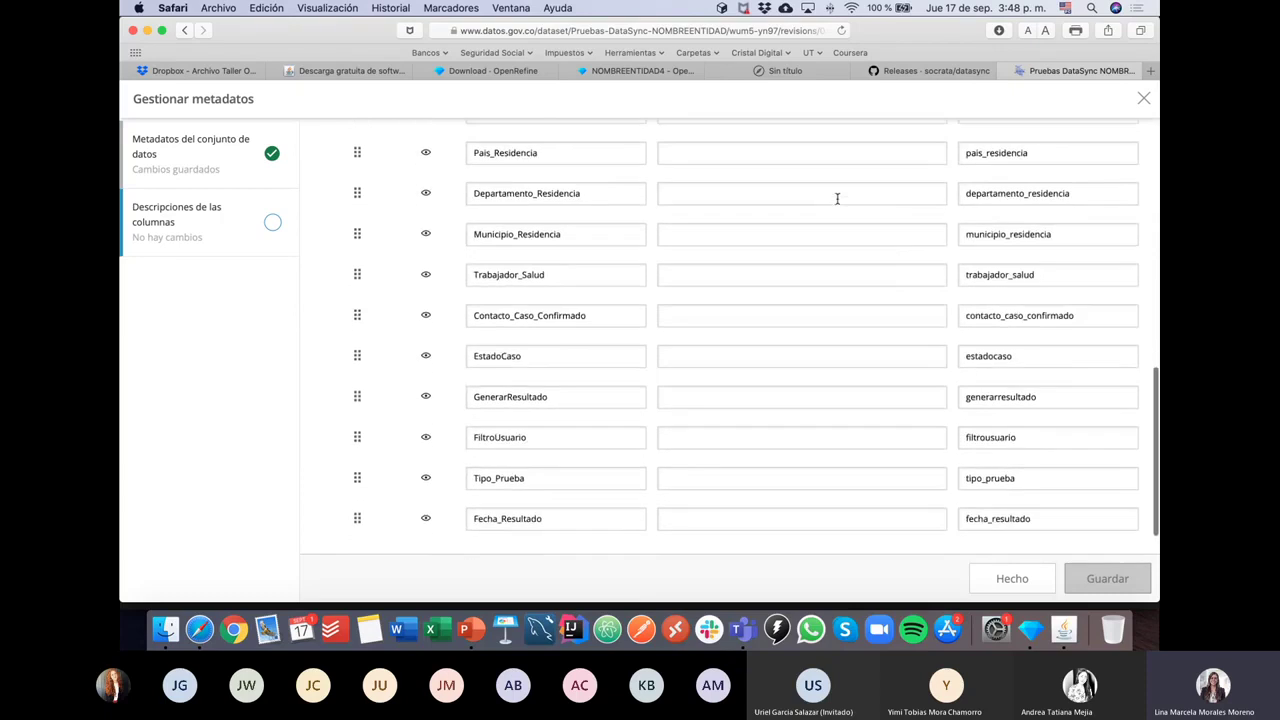
scroll(837, 198, up, 10)
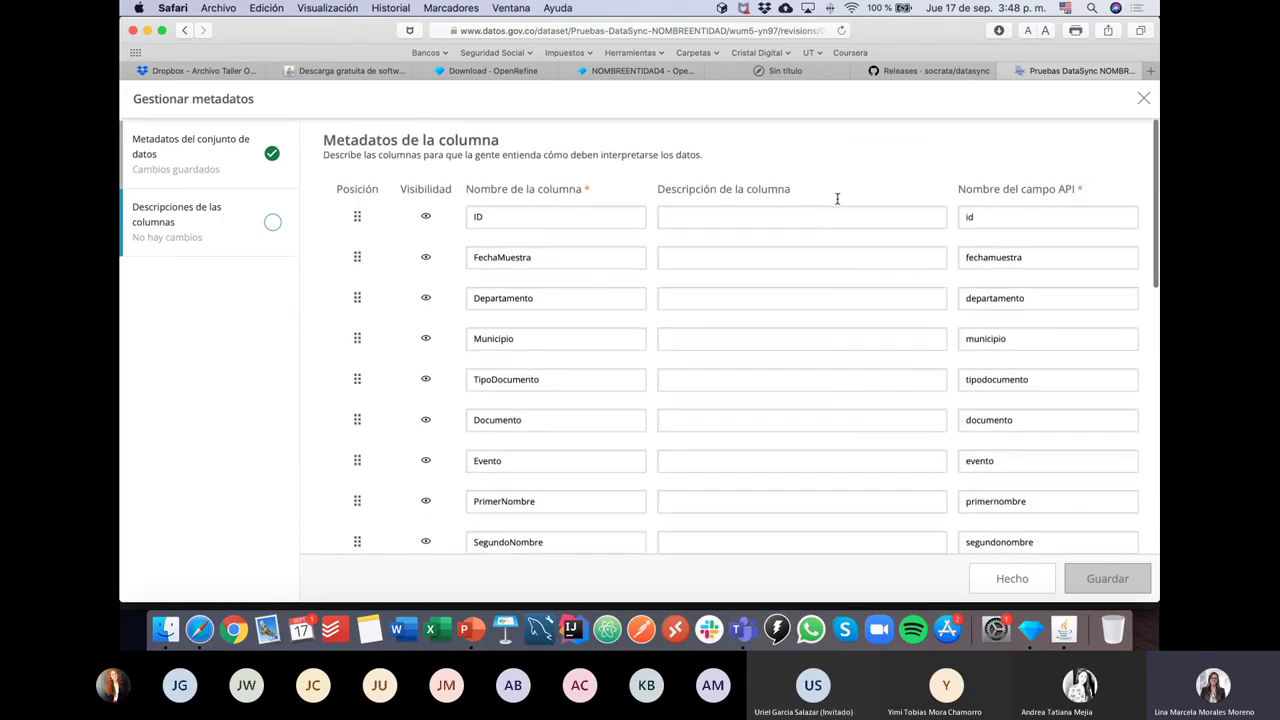
scroll(837, 198, down, 10)
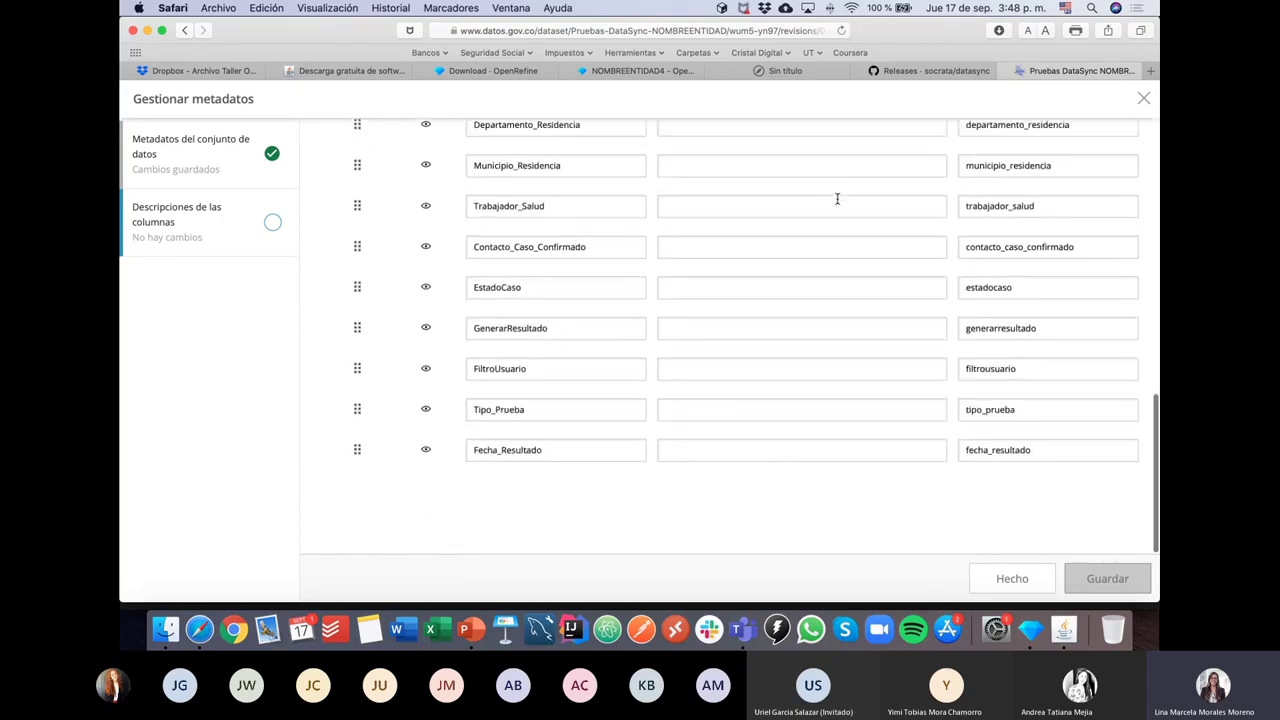
click(1010, 578)
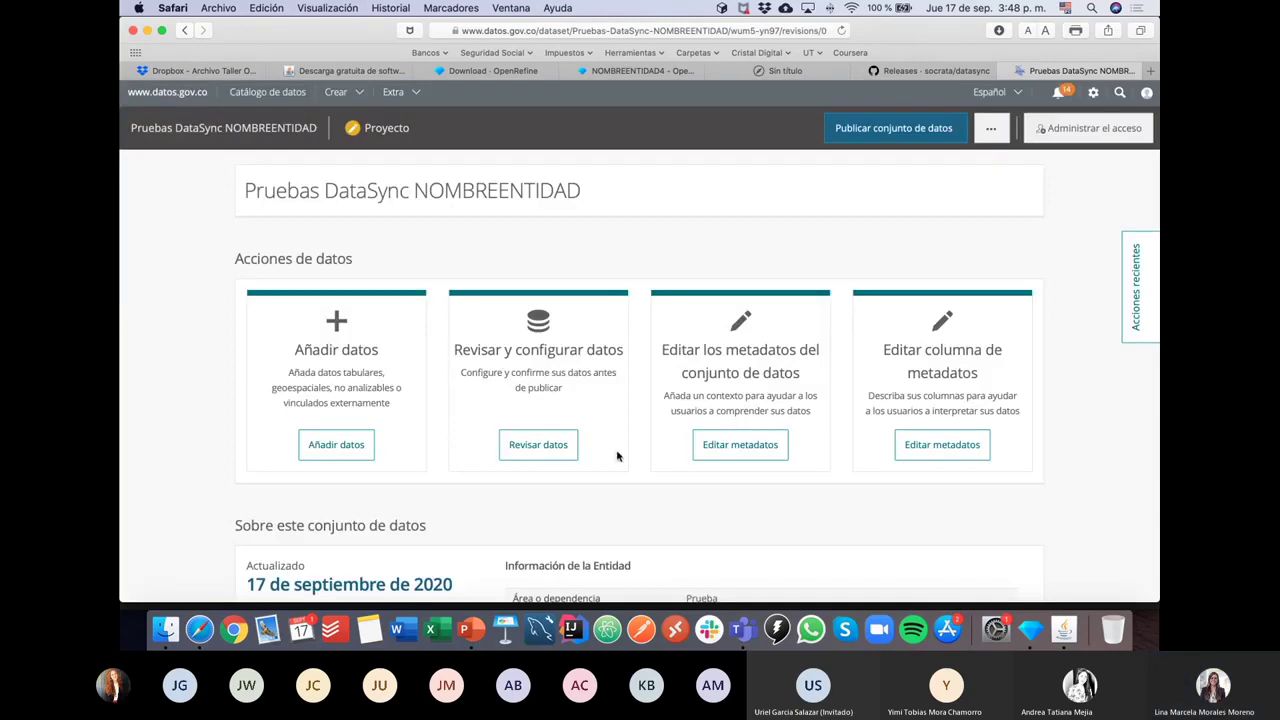
click(768, 447)
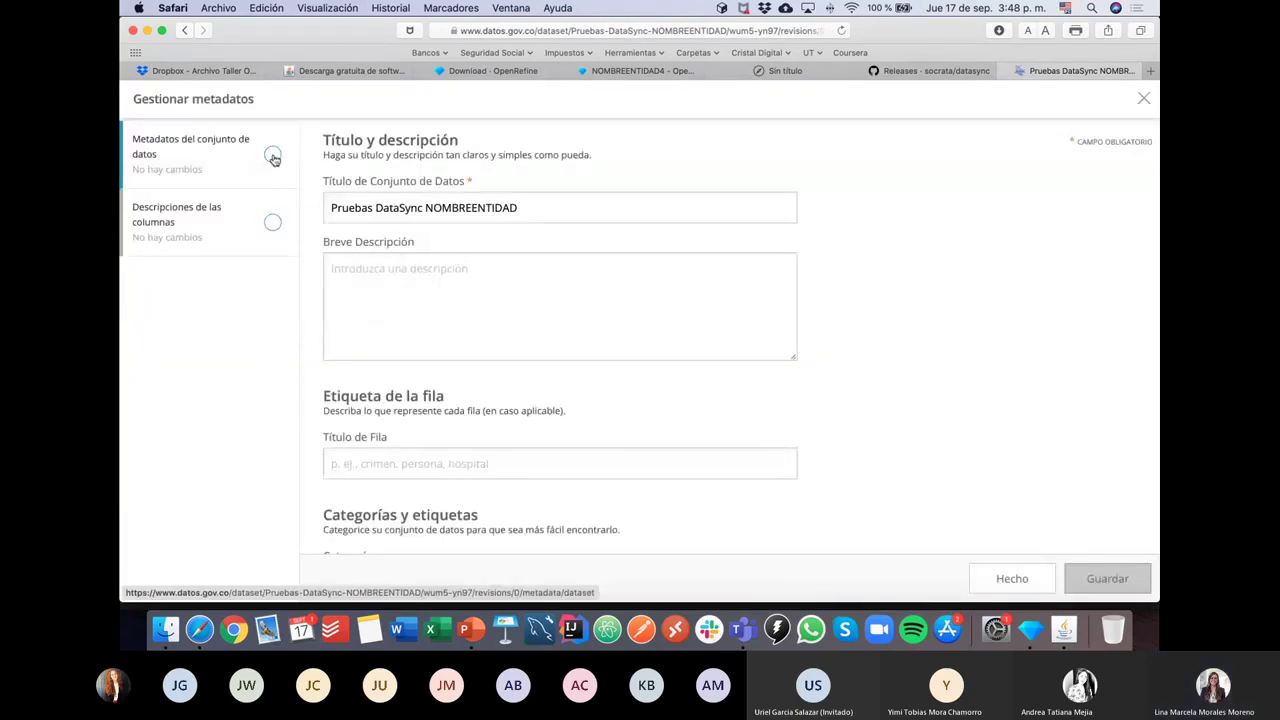
click(577, 275)
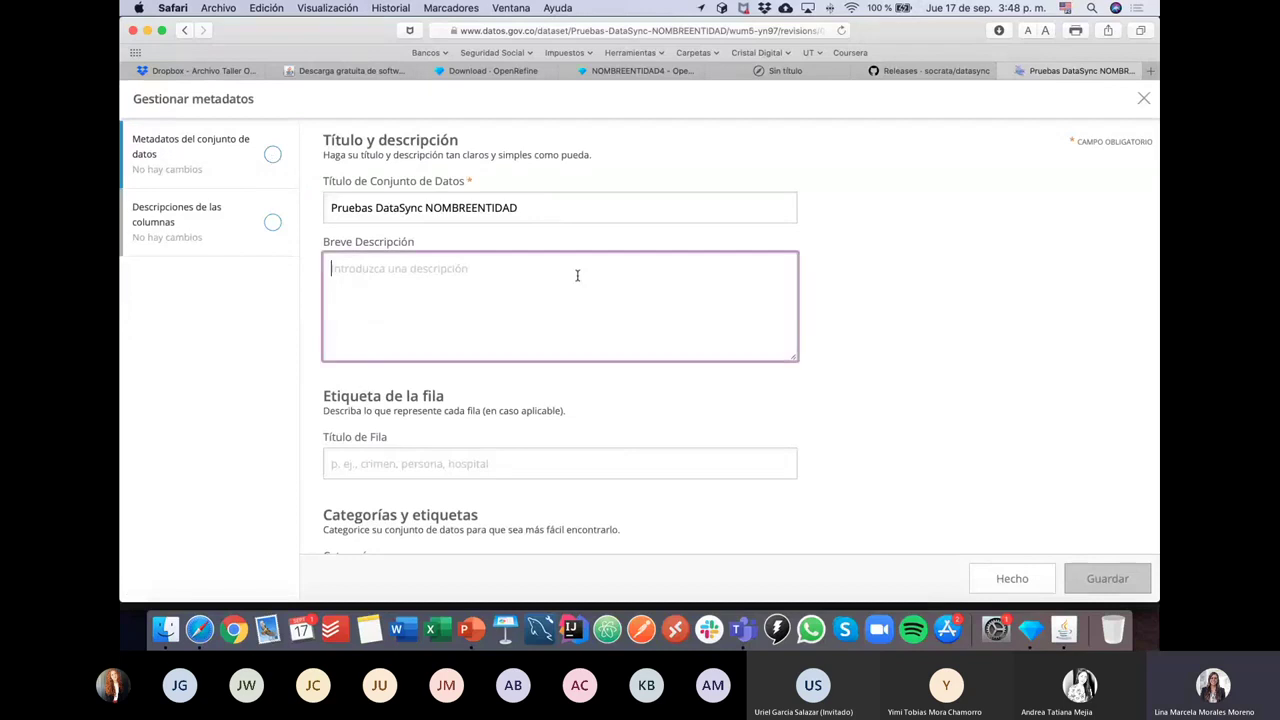
scroll(577, 275, down, 15)
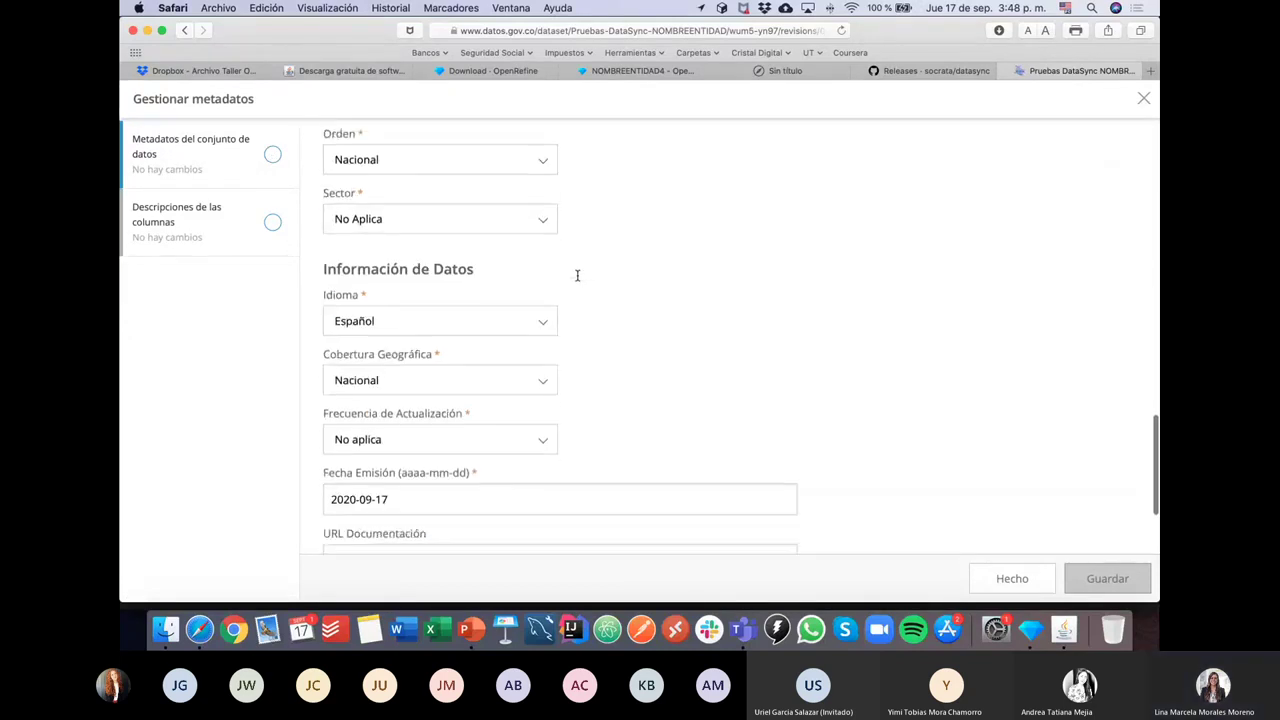
scroll(577, 275, down, 5)
click(251, 228)
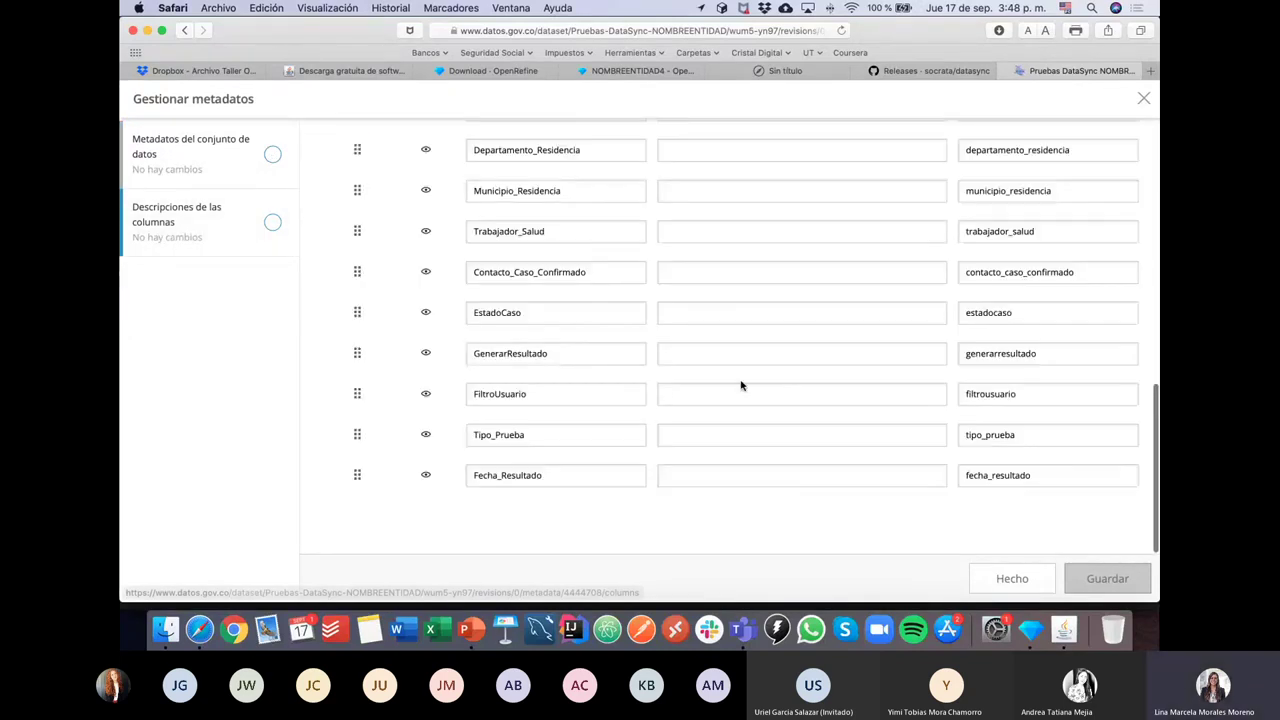
scroll(741, 386, up, 10)
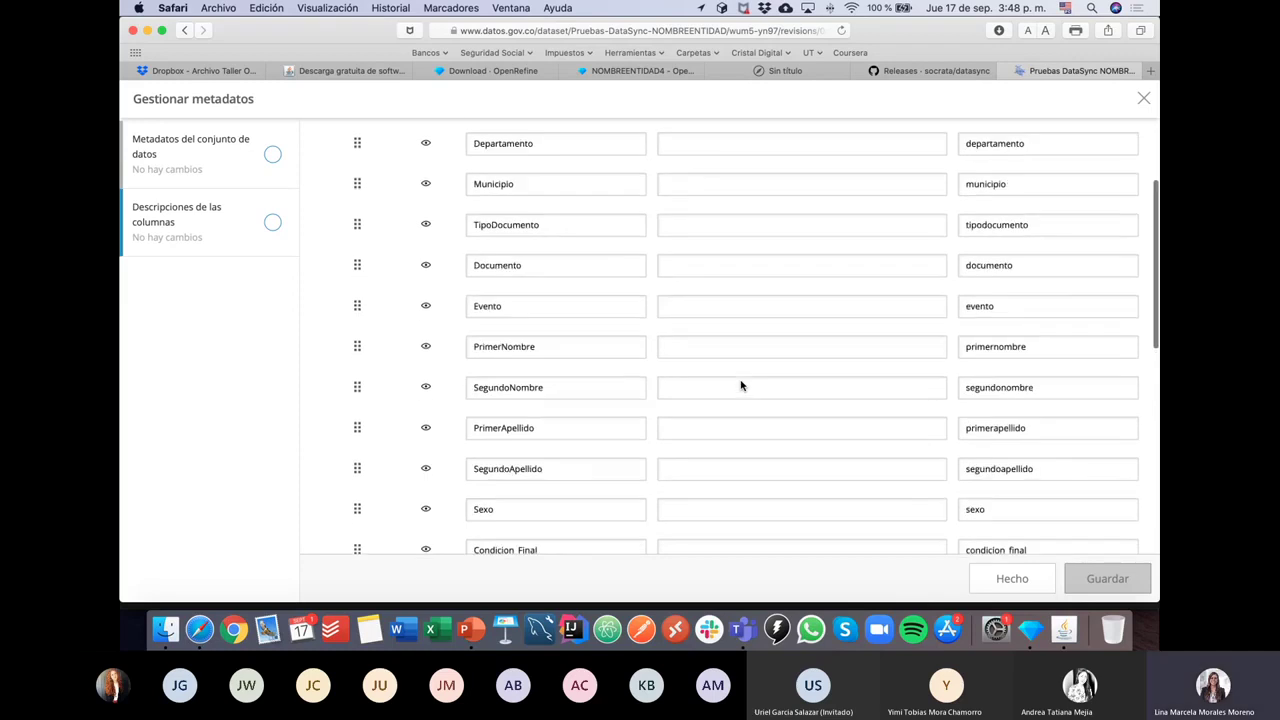
scroll(741, 386, up, 3)
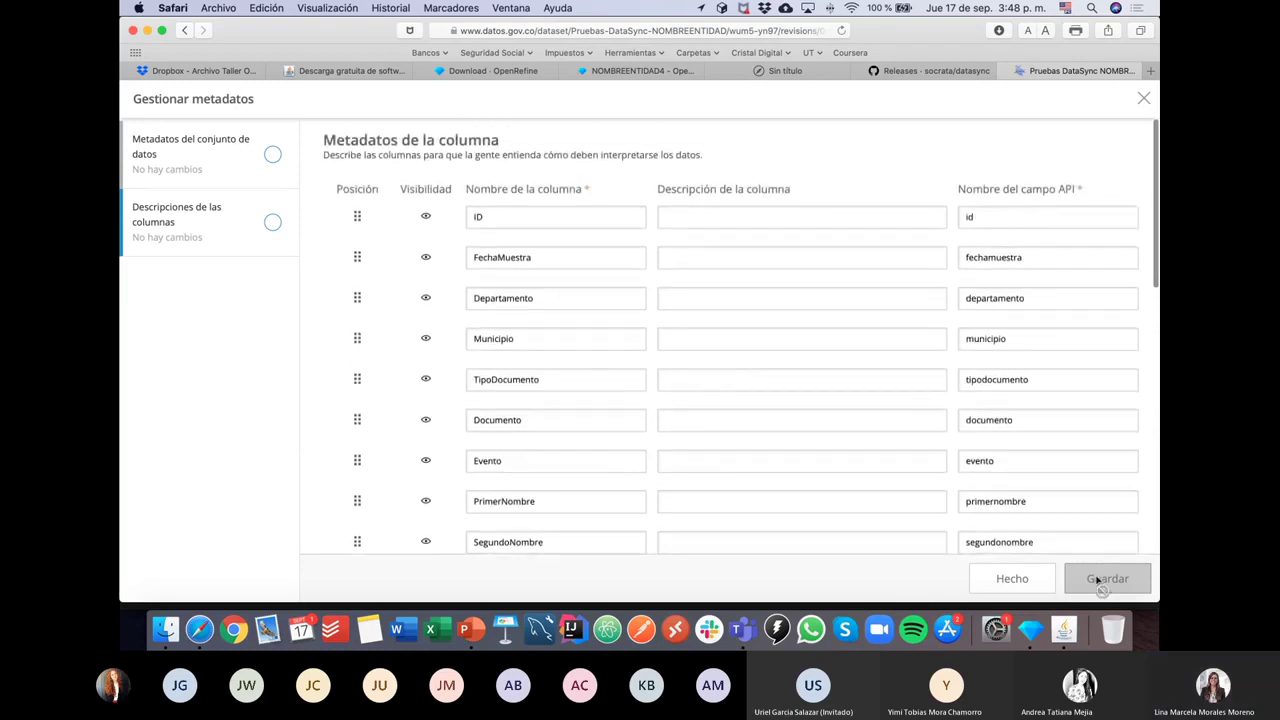
click(1033, 582)
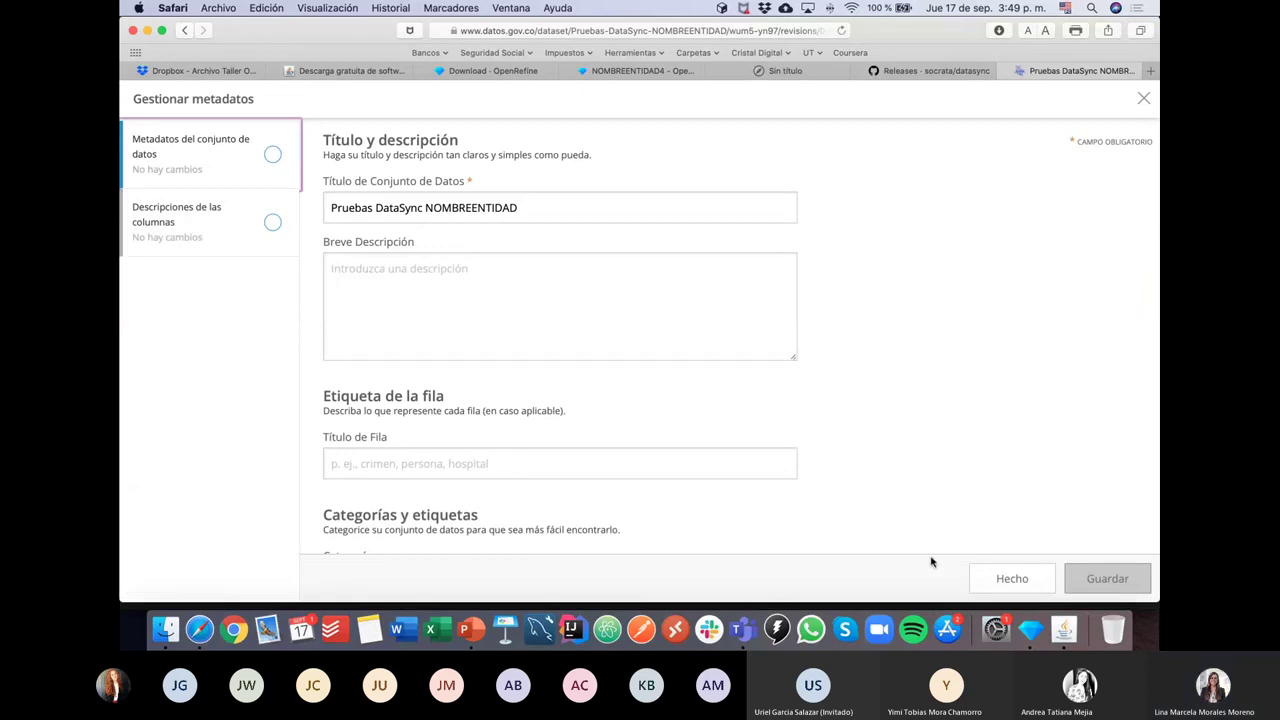
click(1016, 580)
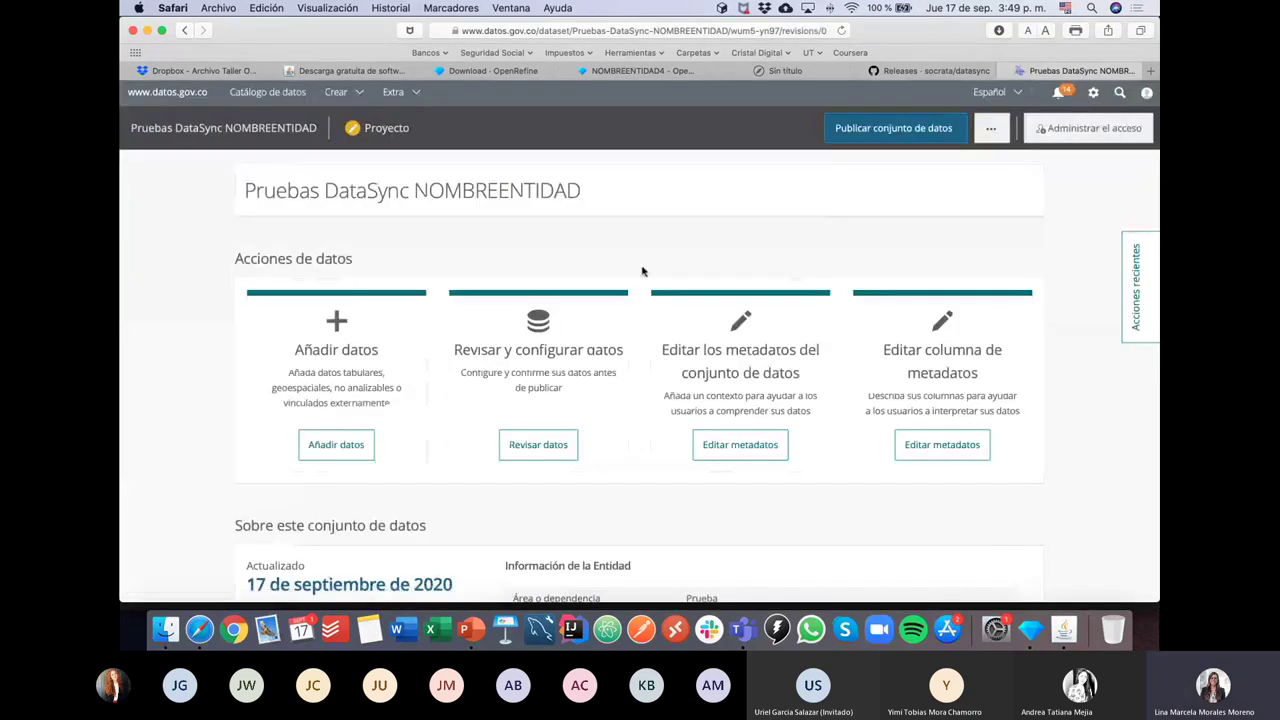
mouse_move(865, 133)
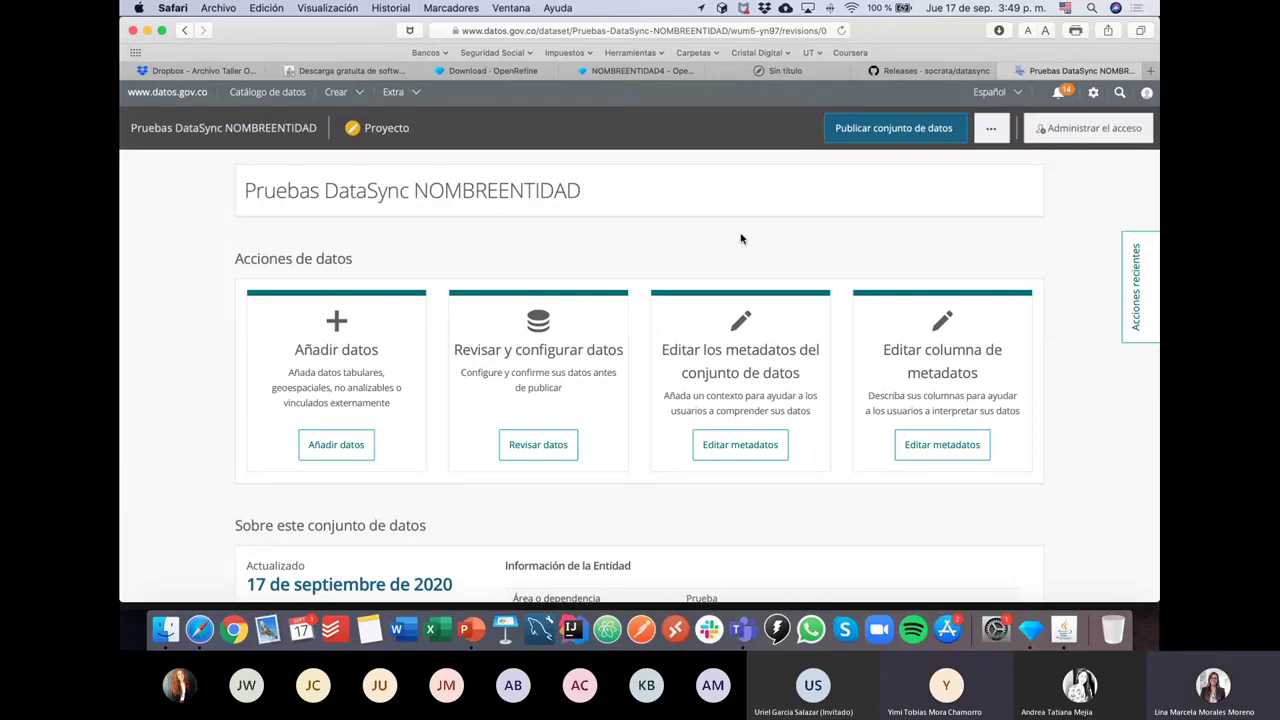
click(960, 135)
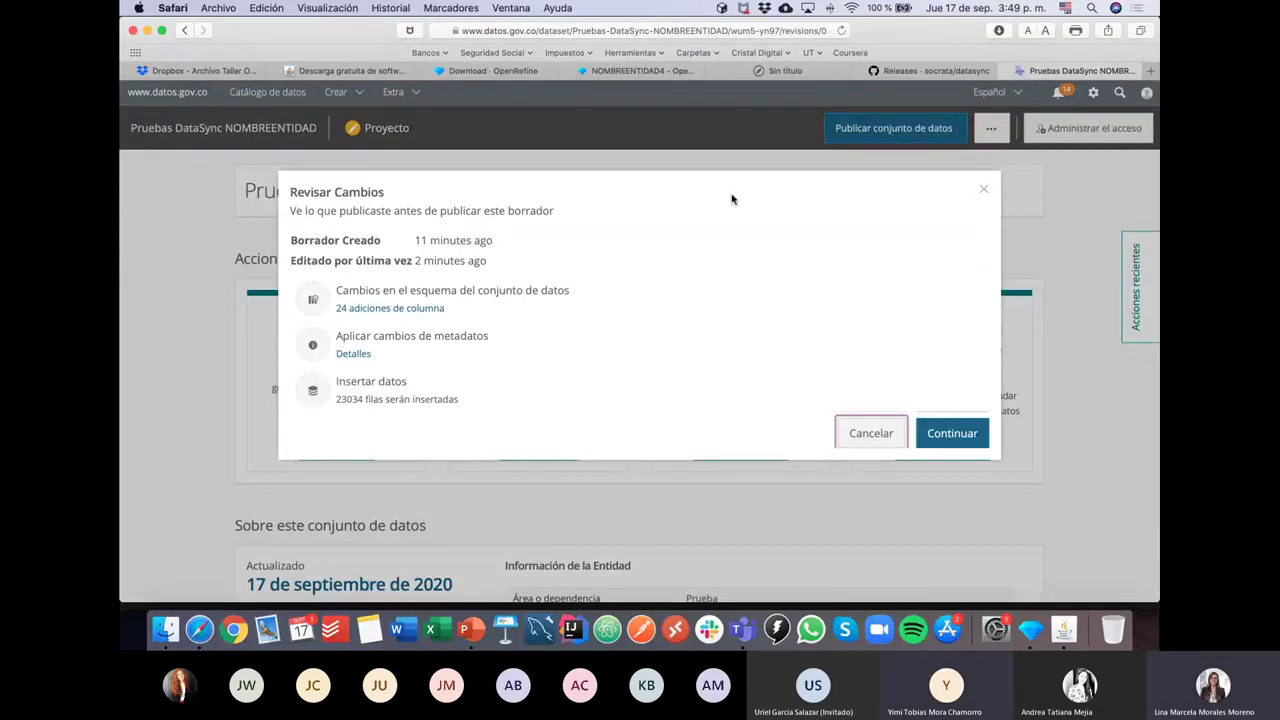
click(972, 445)
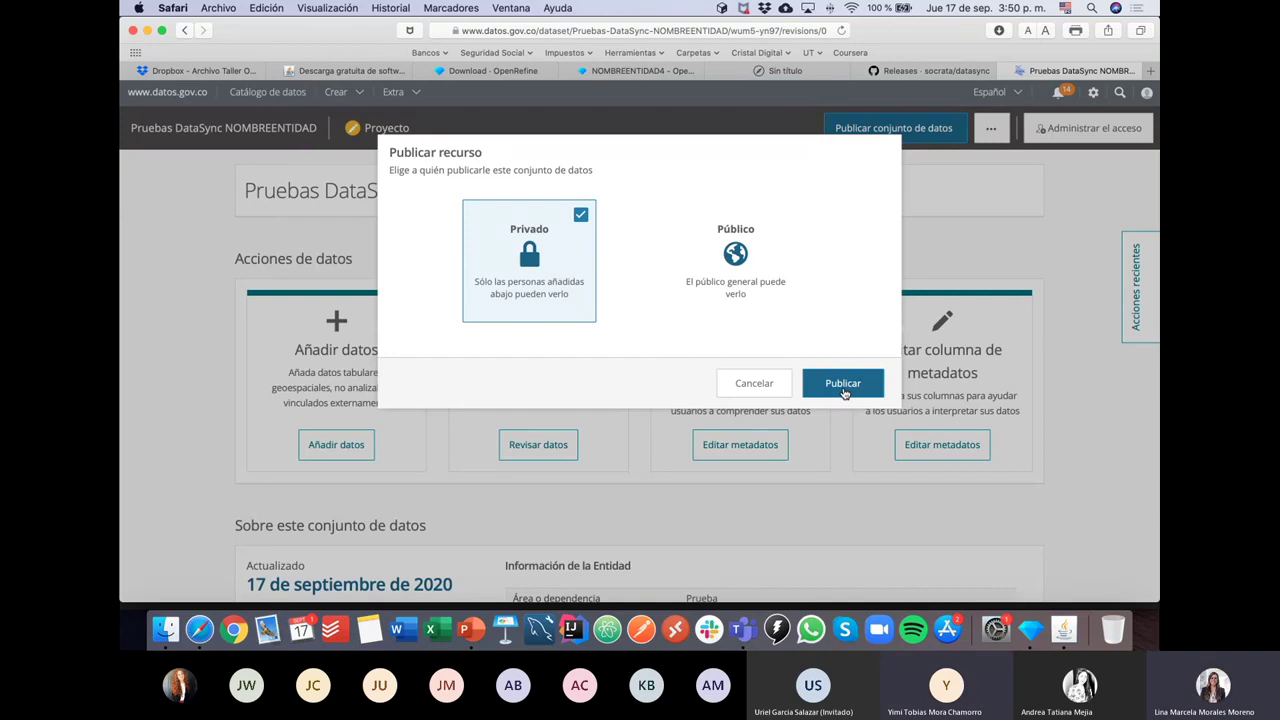
click(752, 384)
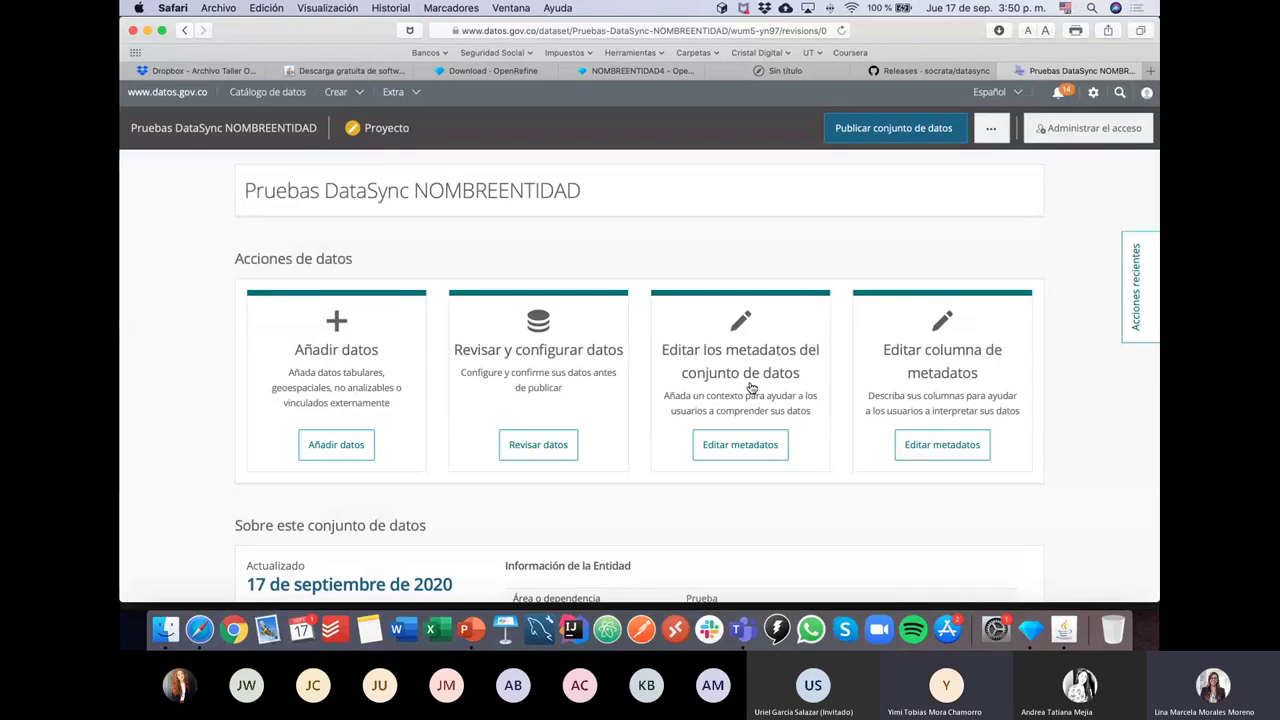
click(748, 444)
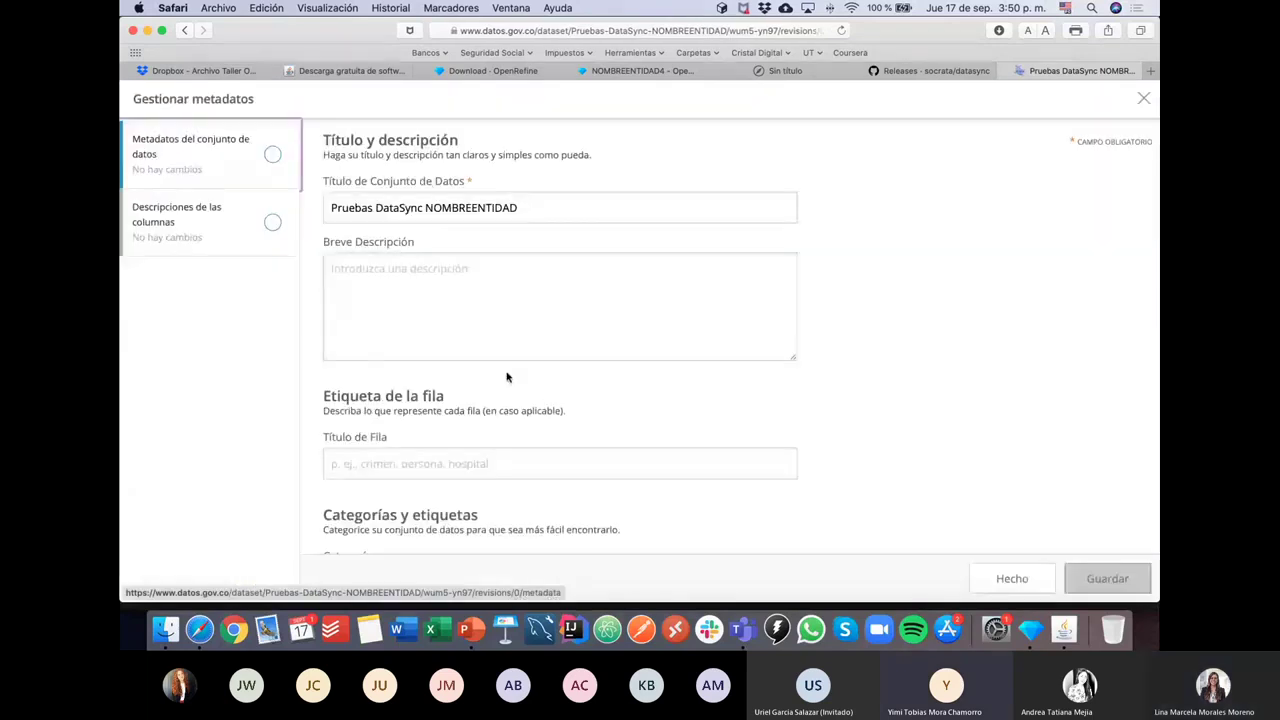
scroll(650, 330, down, 15)
scroll(816, 318, down, 2)
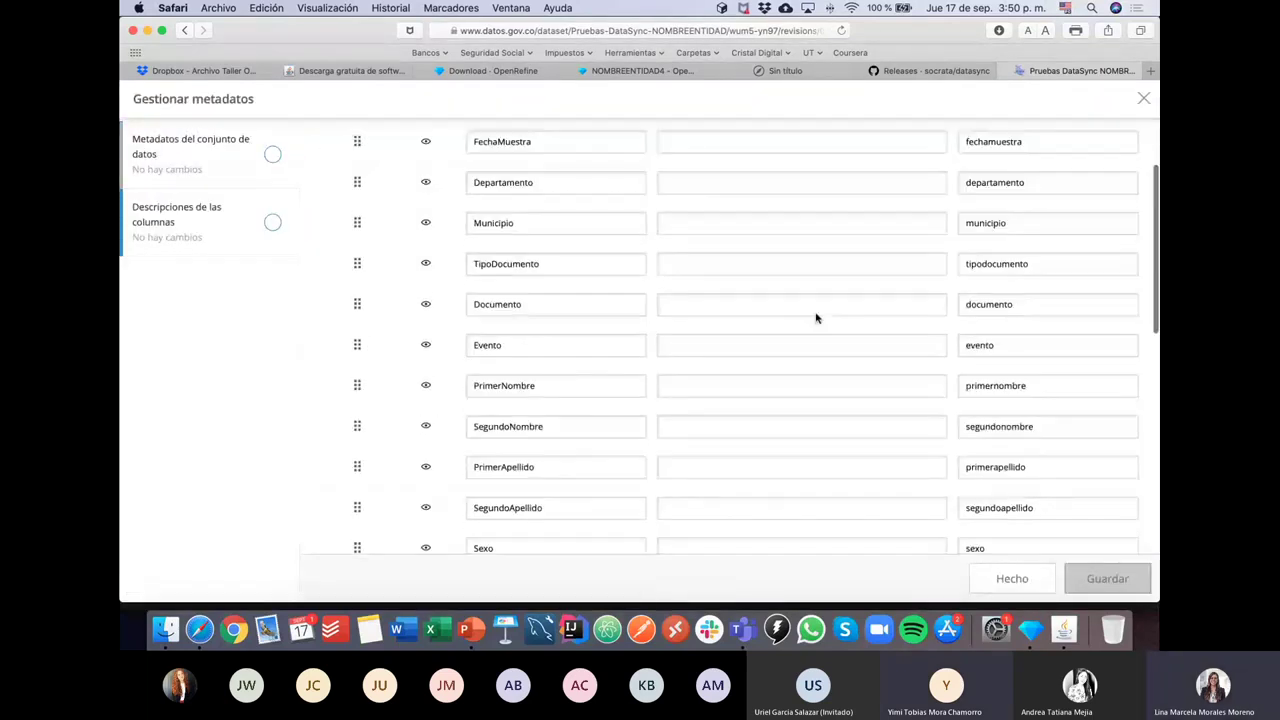
scroll(816, 318, down, 10)
scroll(797, 517, up, 15)
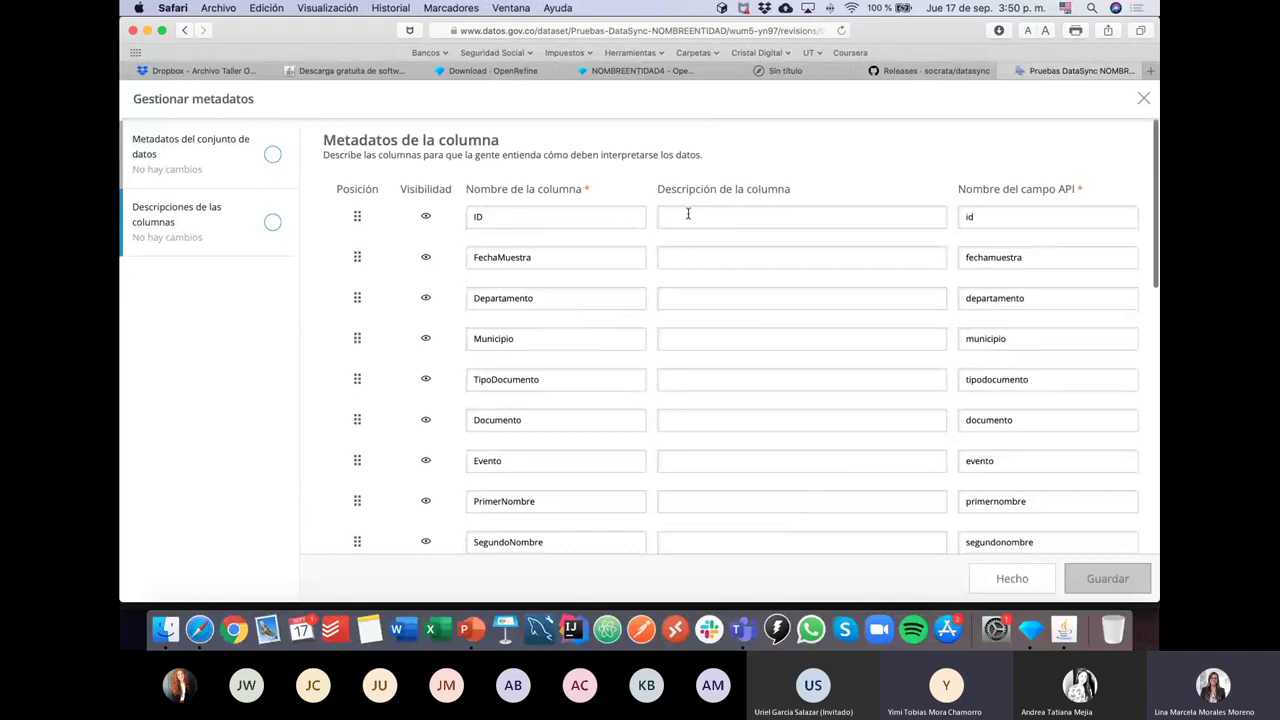
scroll(734, 449, down, 10)
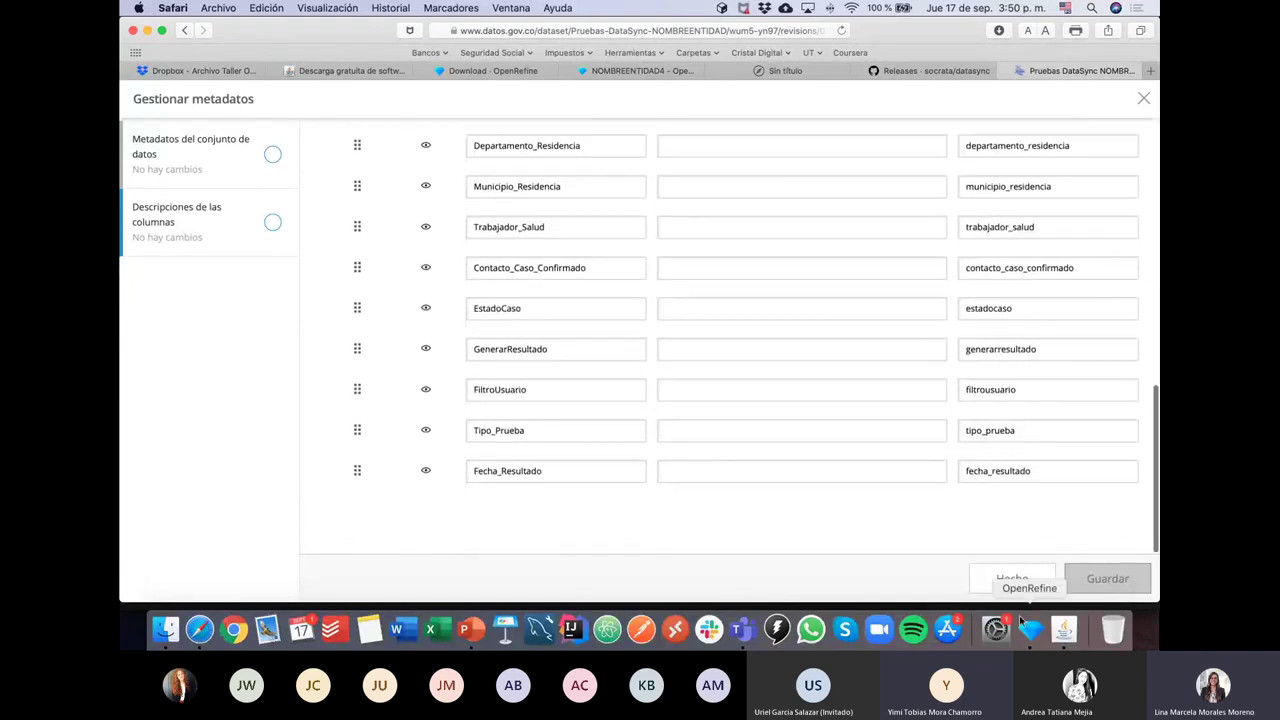
click(1012, 579)
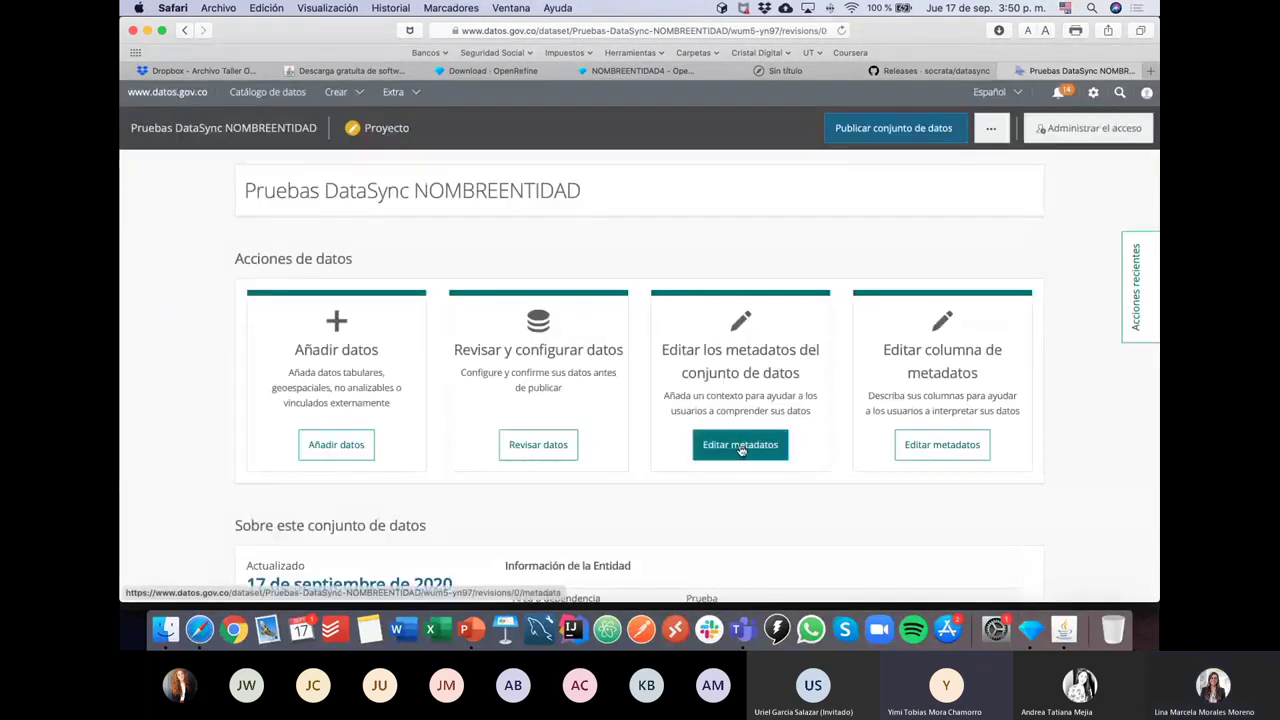
click(886, 140)
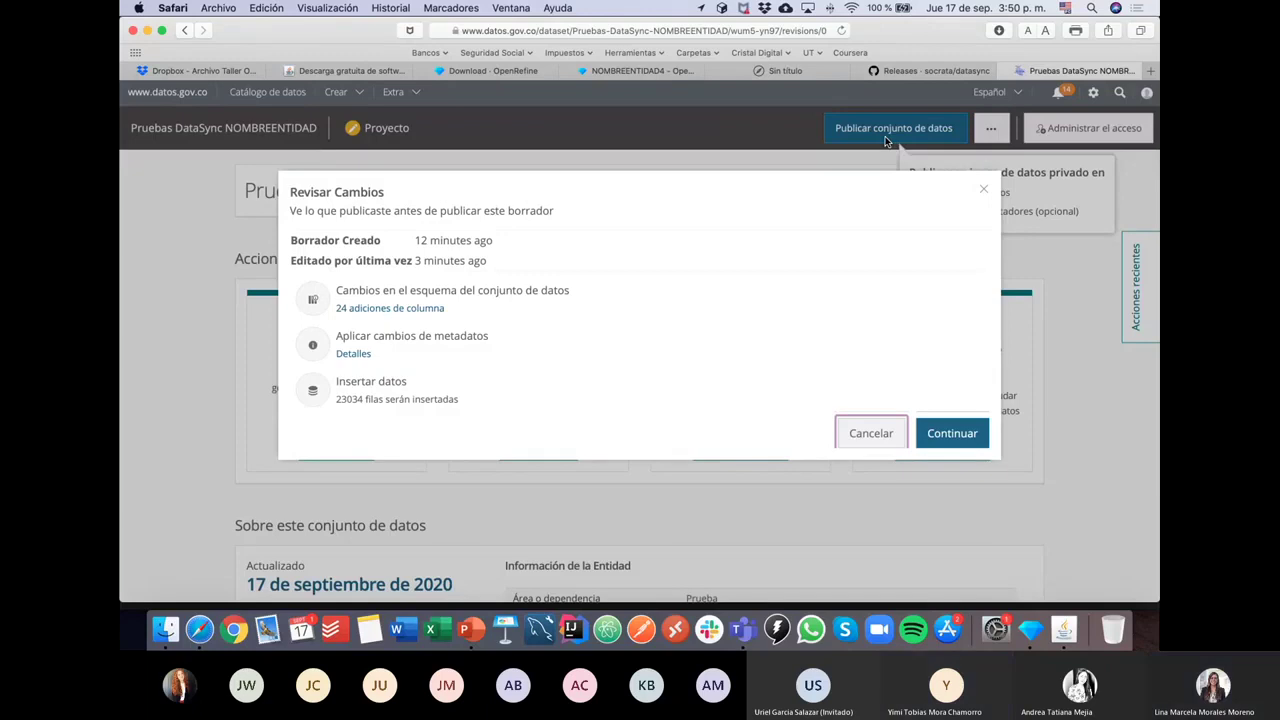
click(944, 436)
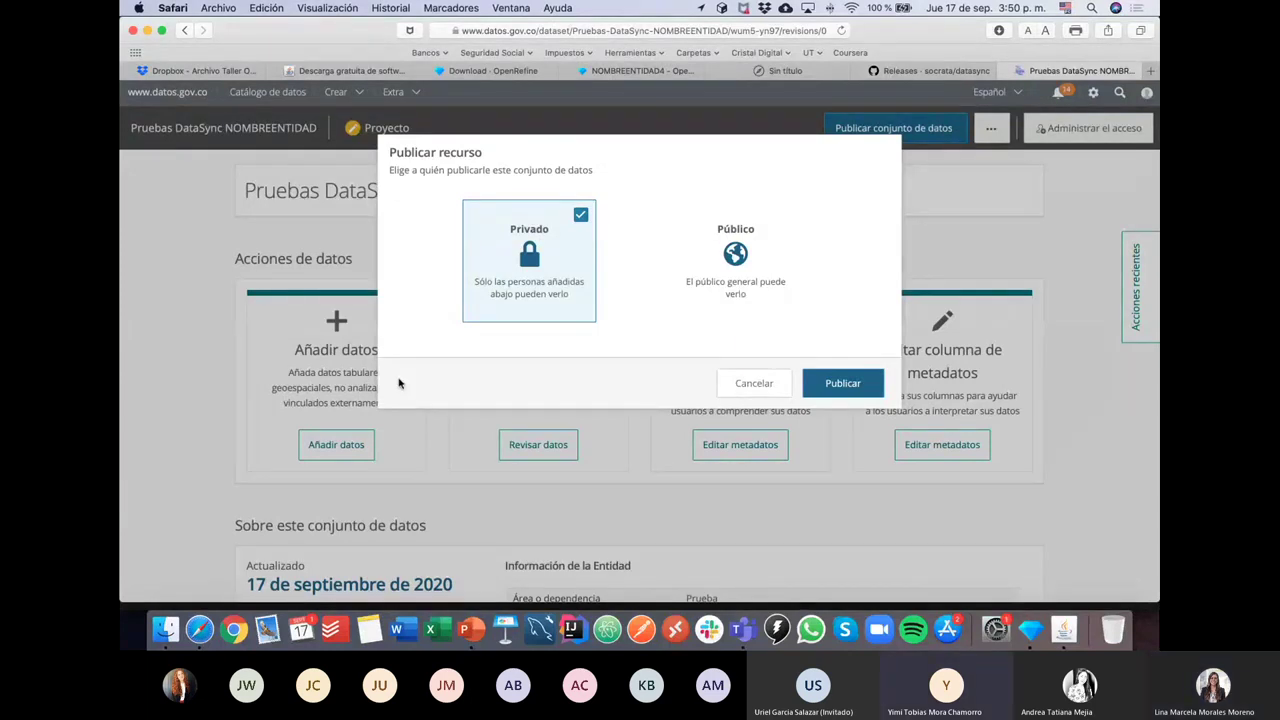
click(752, 387)
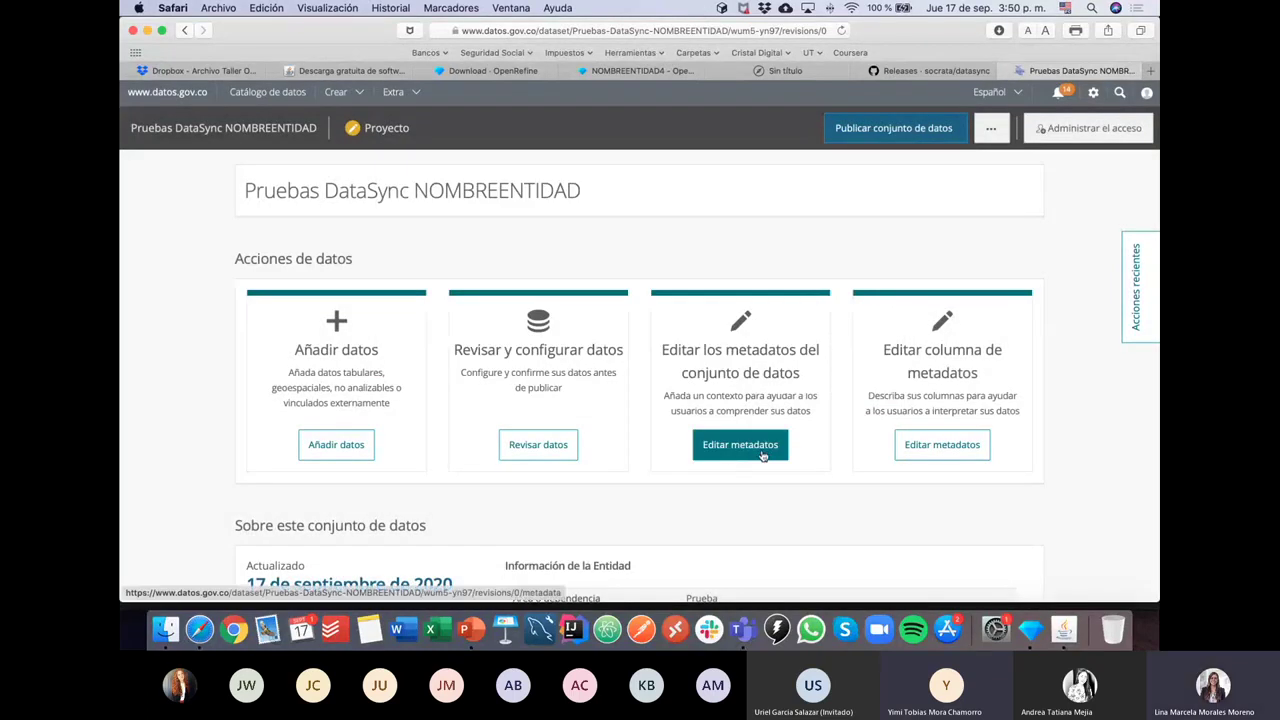
click(748, 446)
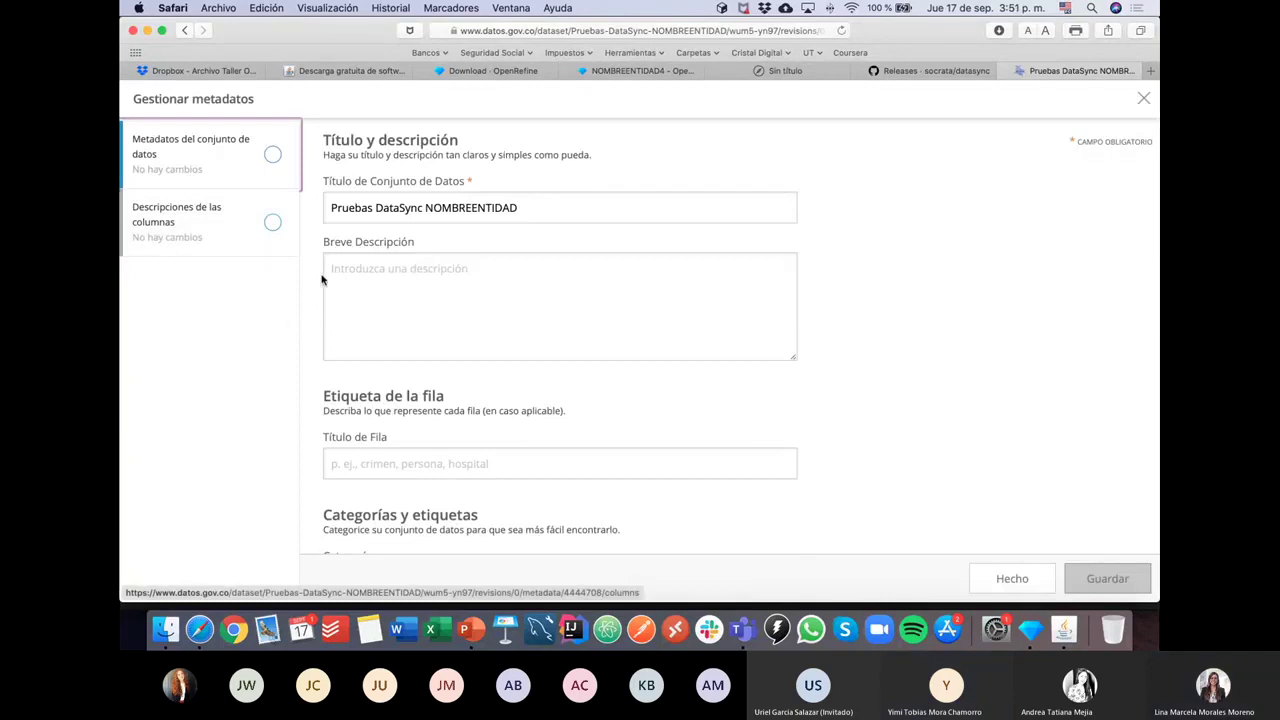
scroll(318, 285, down, 10)
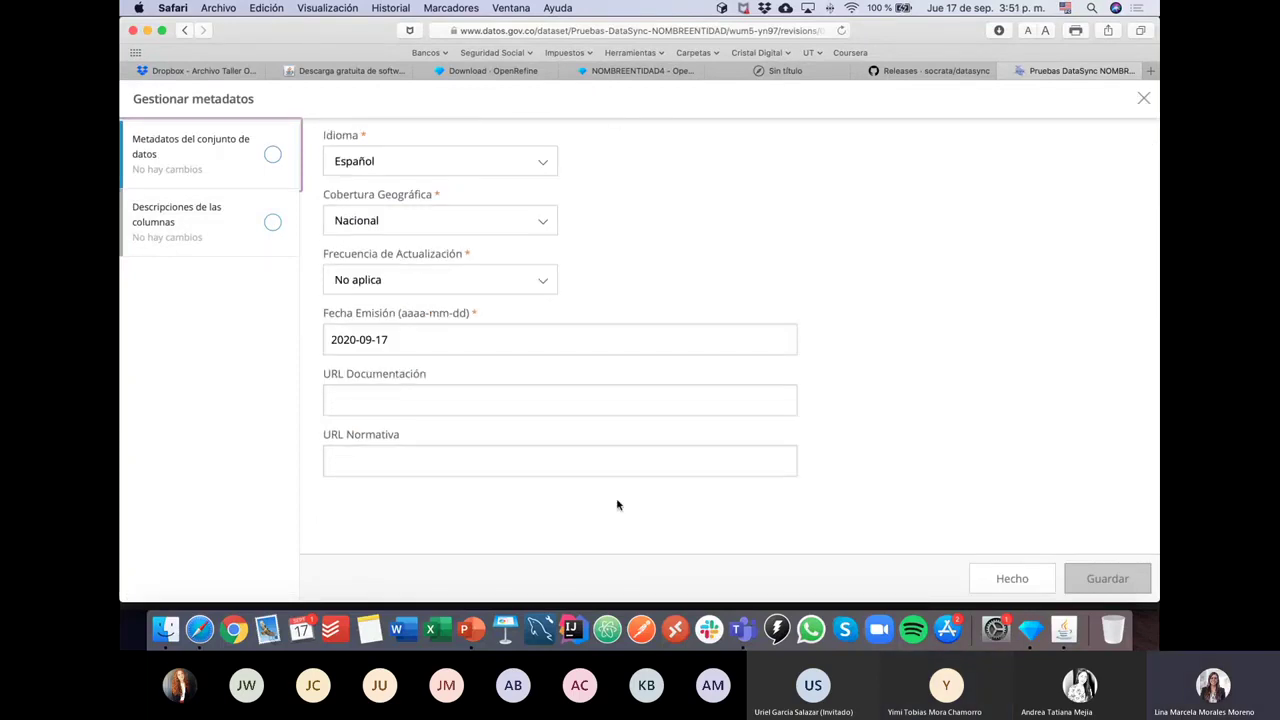
click(987, 580)
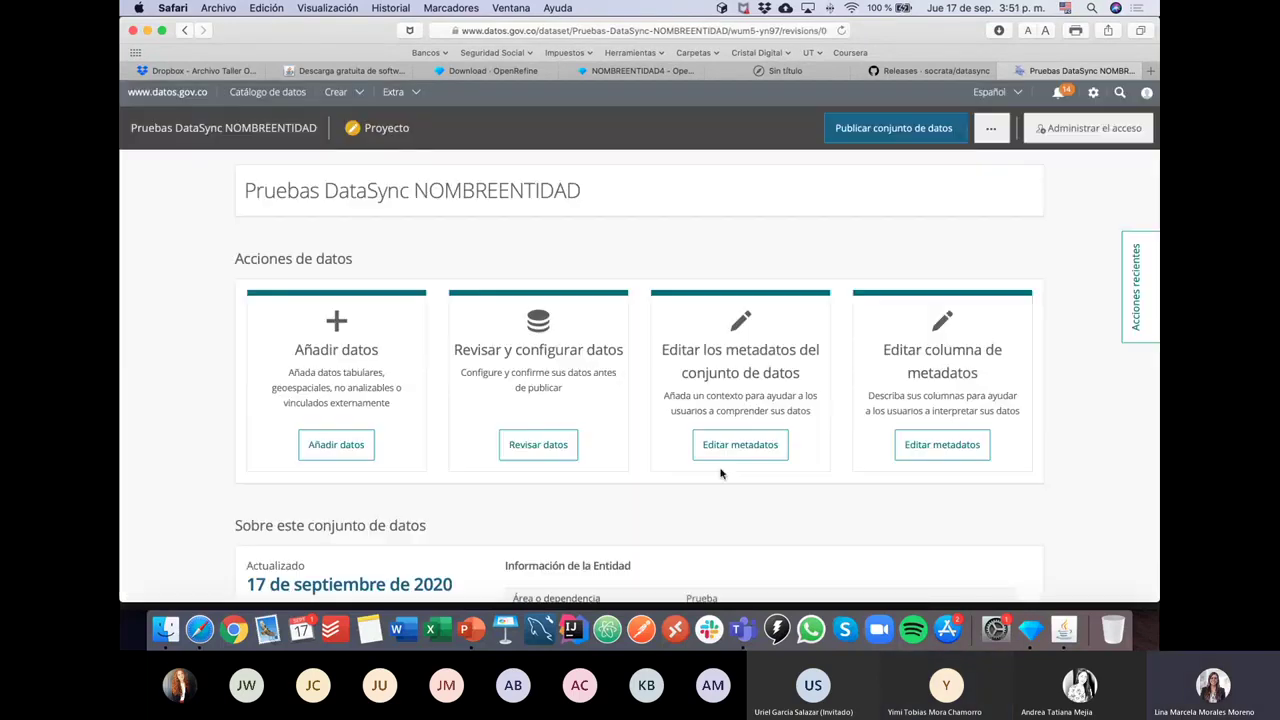
click(746, 447)
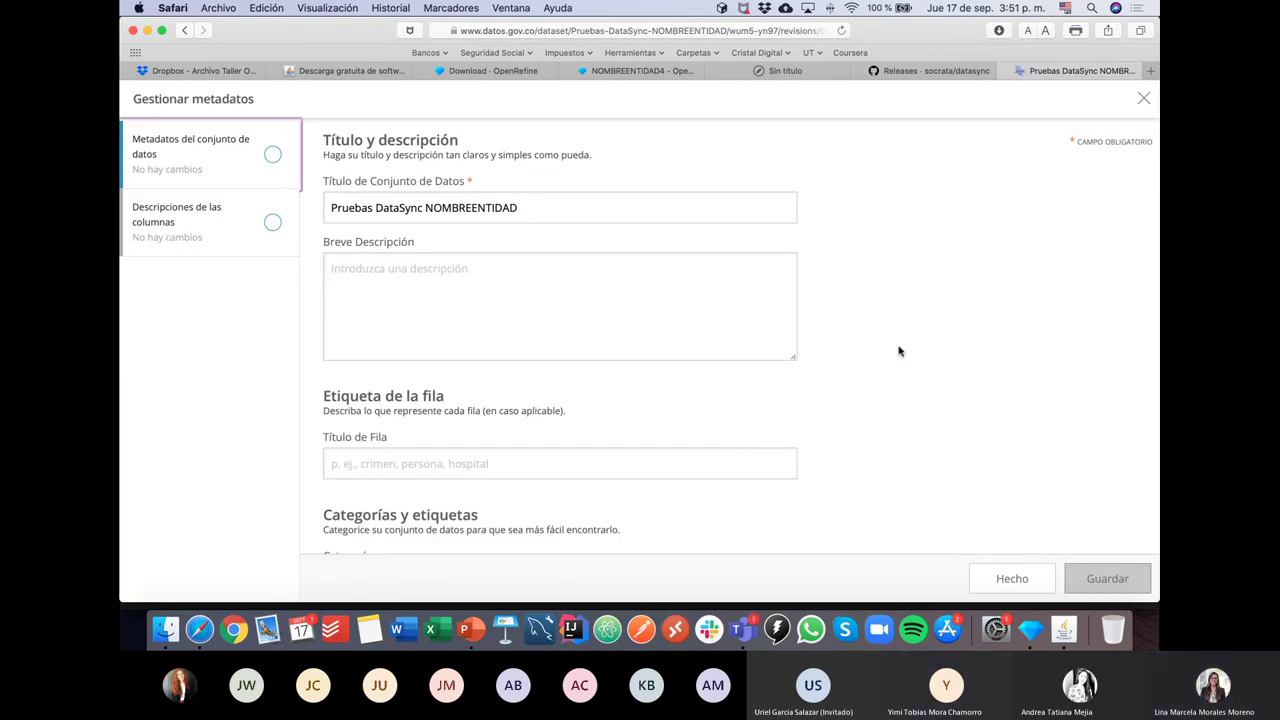
click(1004, 577)
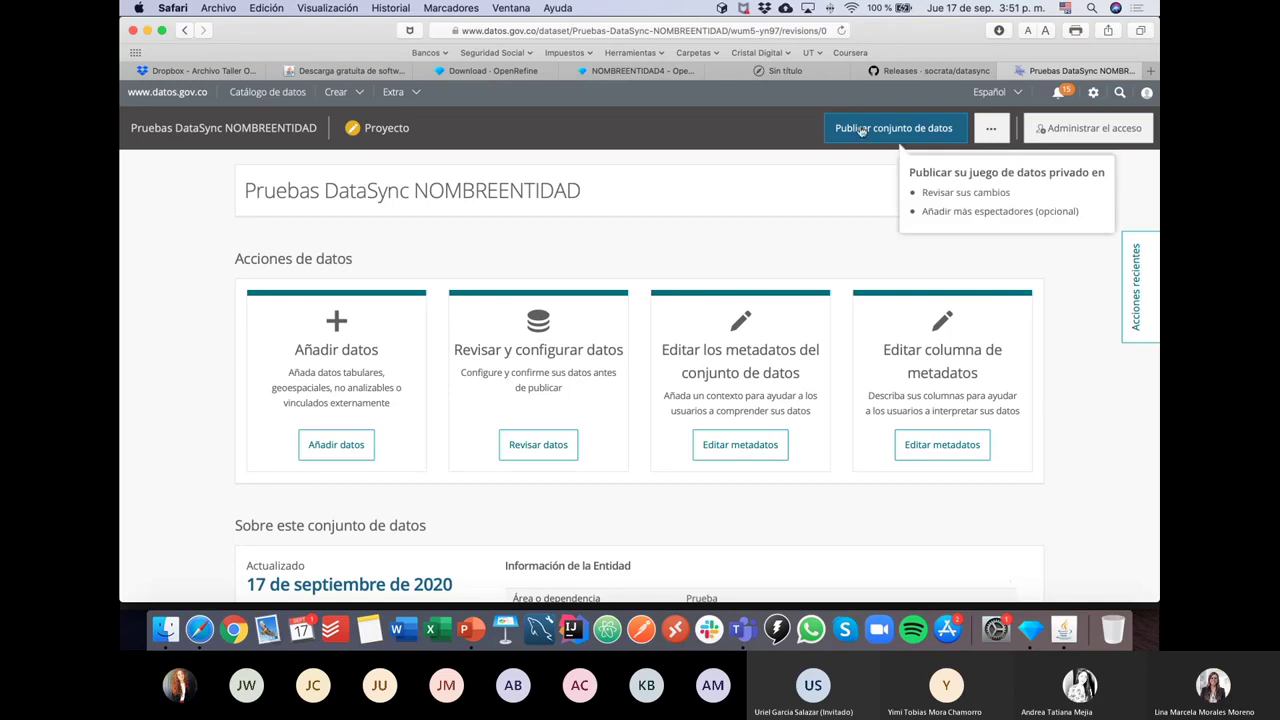
Step: Publish the dataset draft as Privado after accepting the Revisar Cambios summary
click(899, 131)
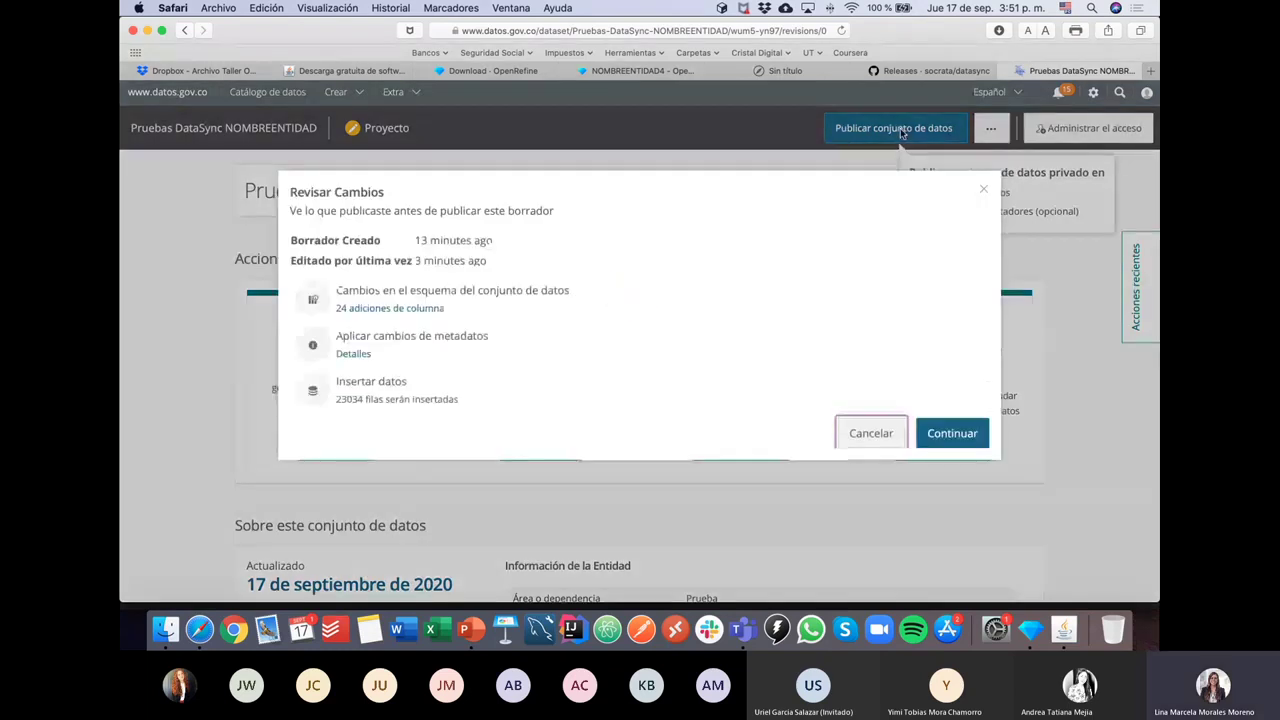
click(958, 438)
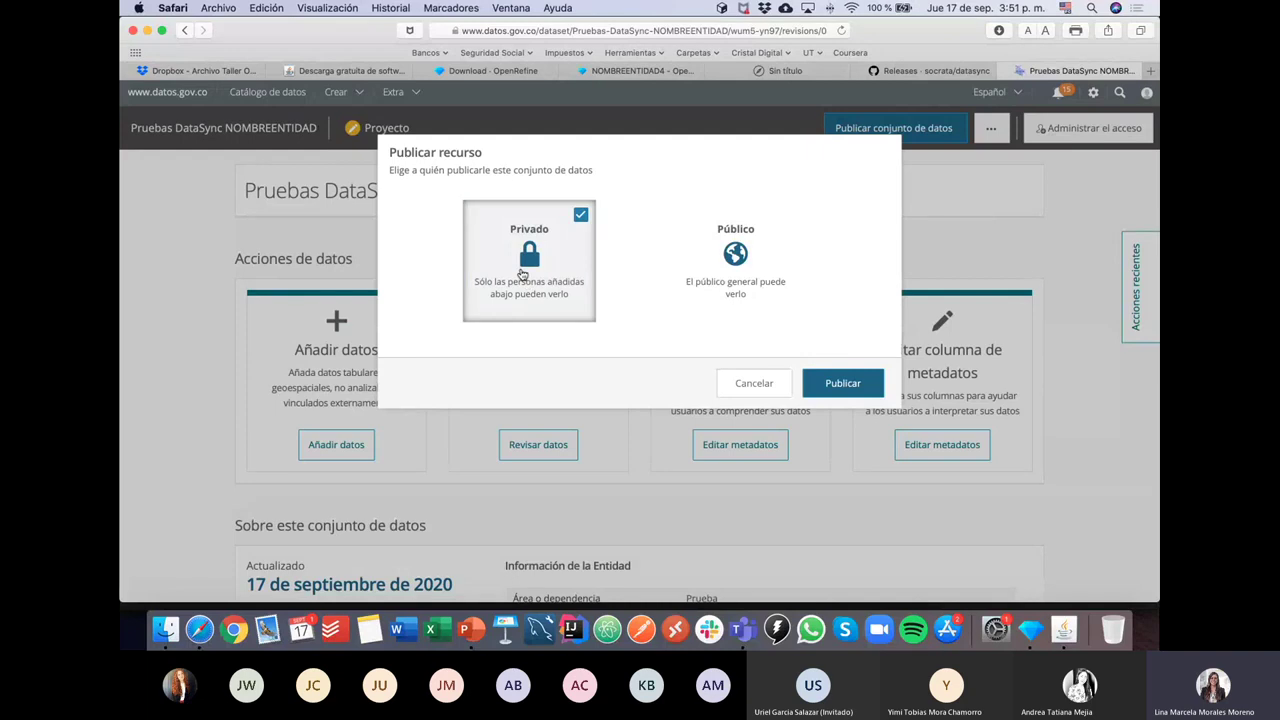
click(535, 262)
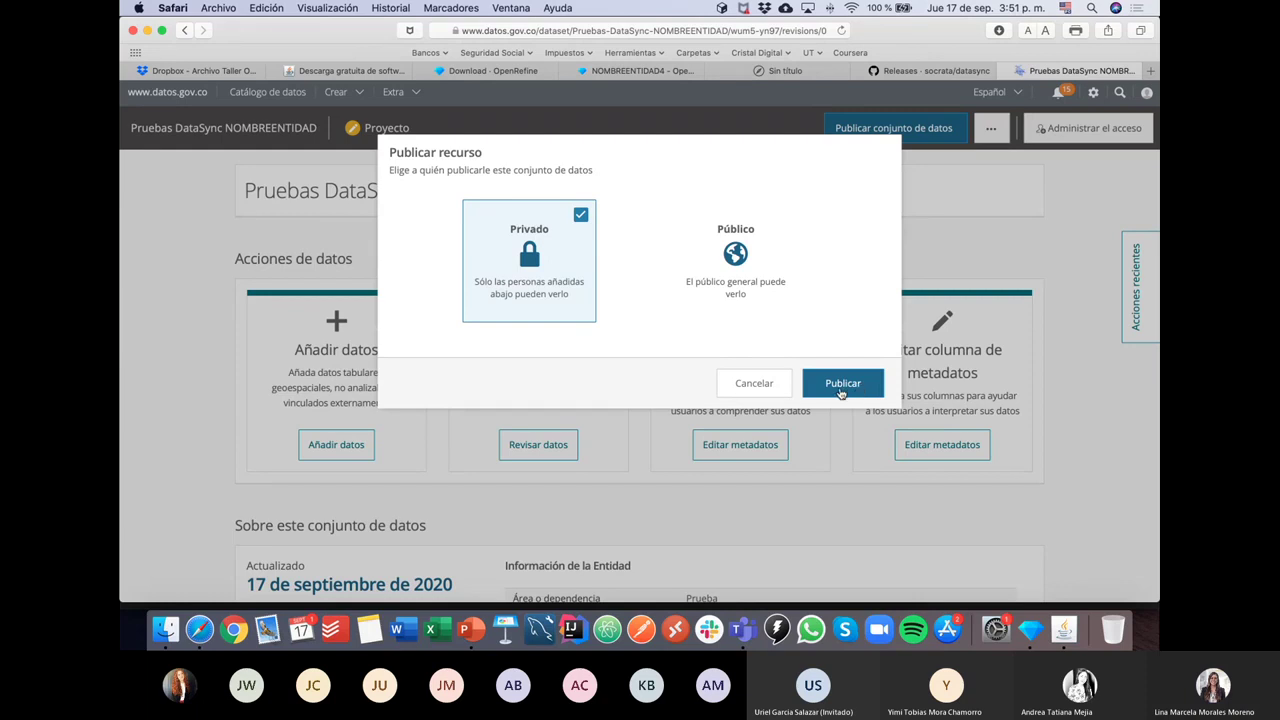
click(840, 392)
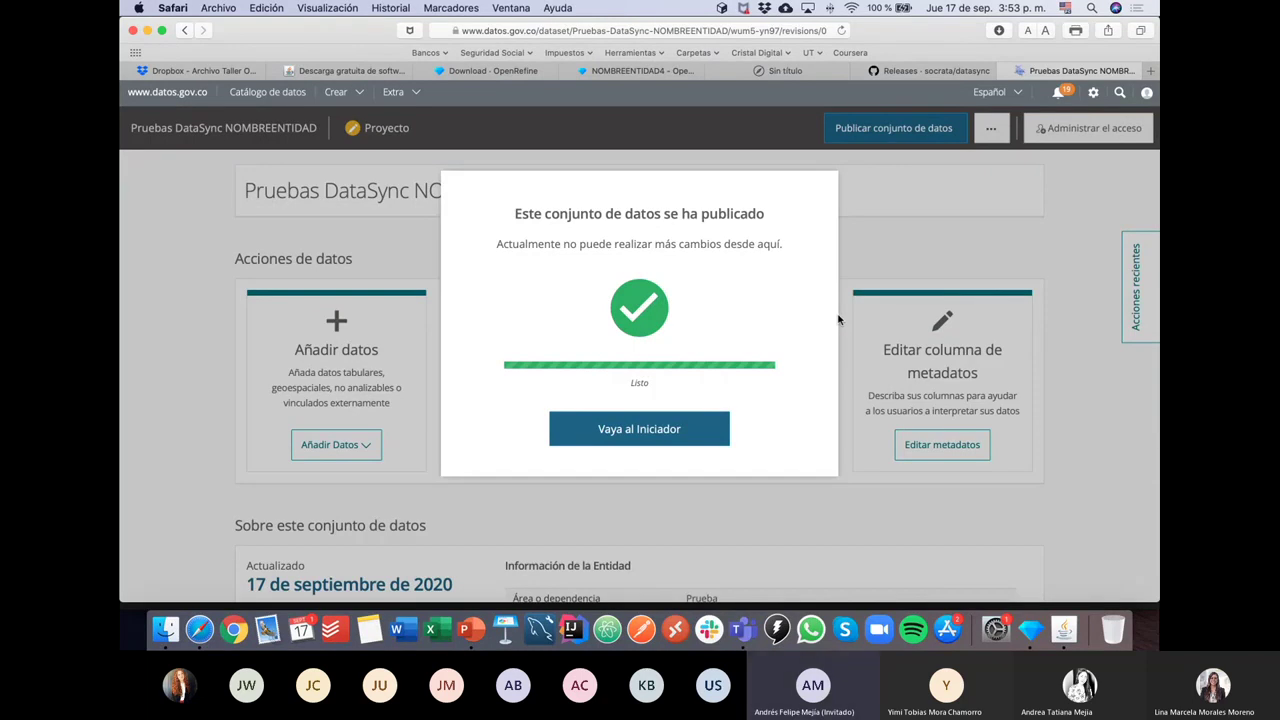
Step: Go to the published dataset's page via Vaya al Iniciador
click(647, 434)
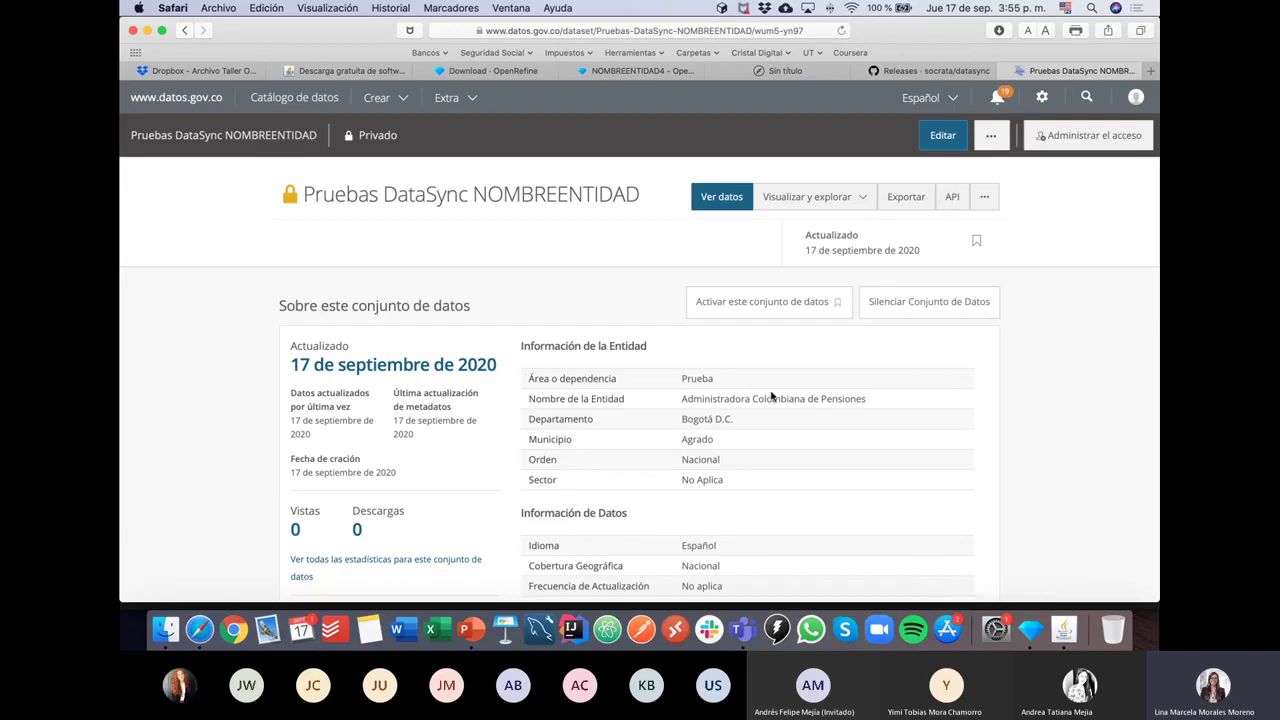
Step: Choose NOMBREENTIDAD1.csv from Downloads as the DataSync file to publish
click(1064, 630)
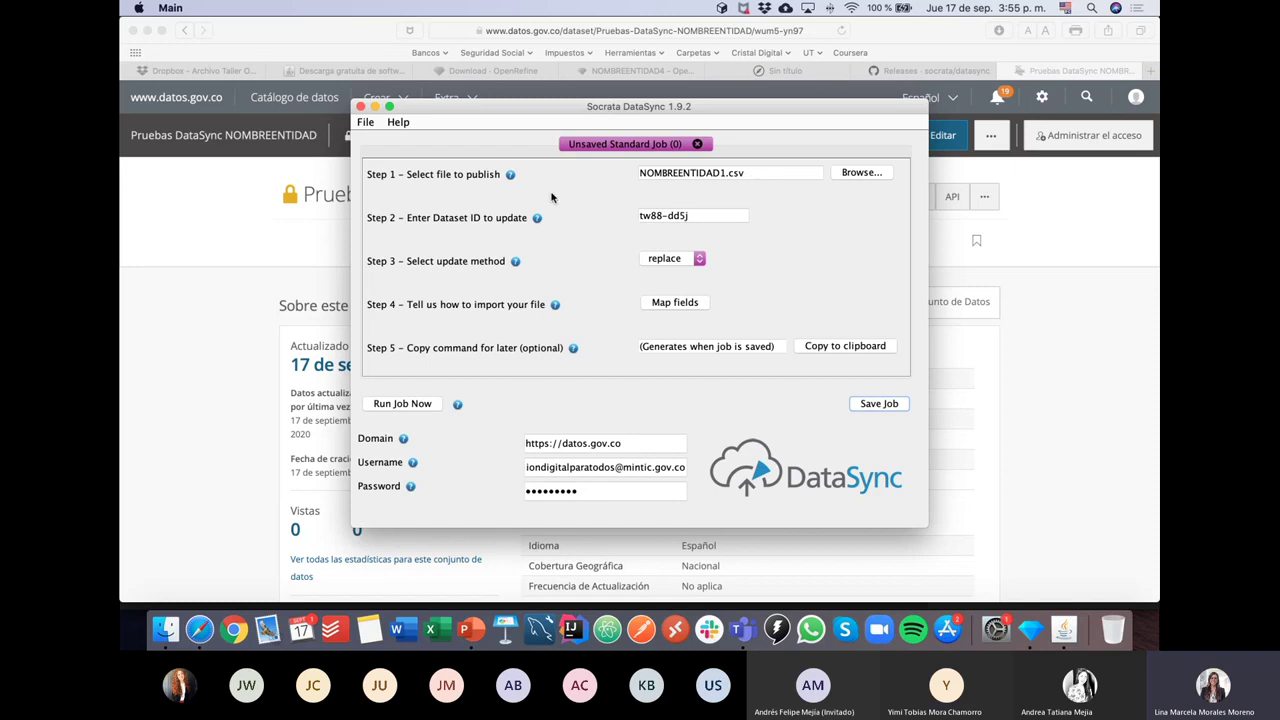
click(866, 175)
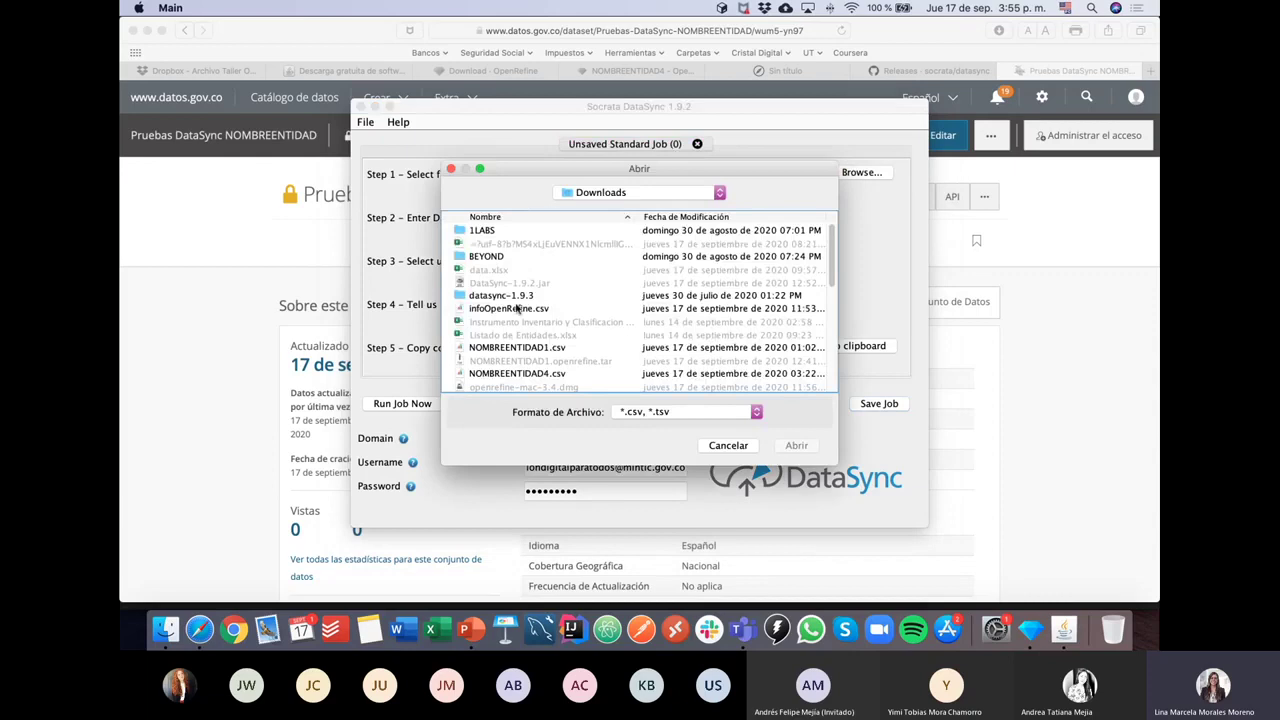
click(506, 312)
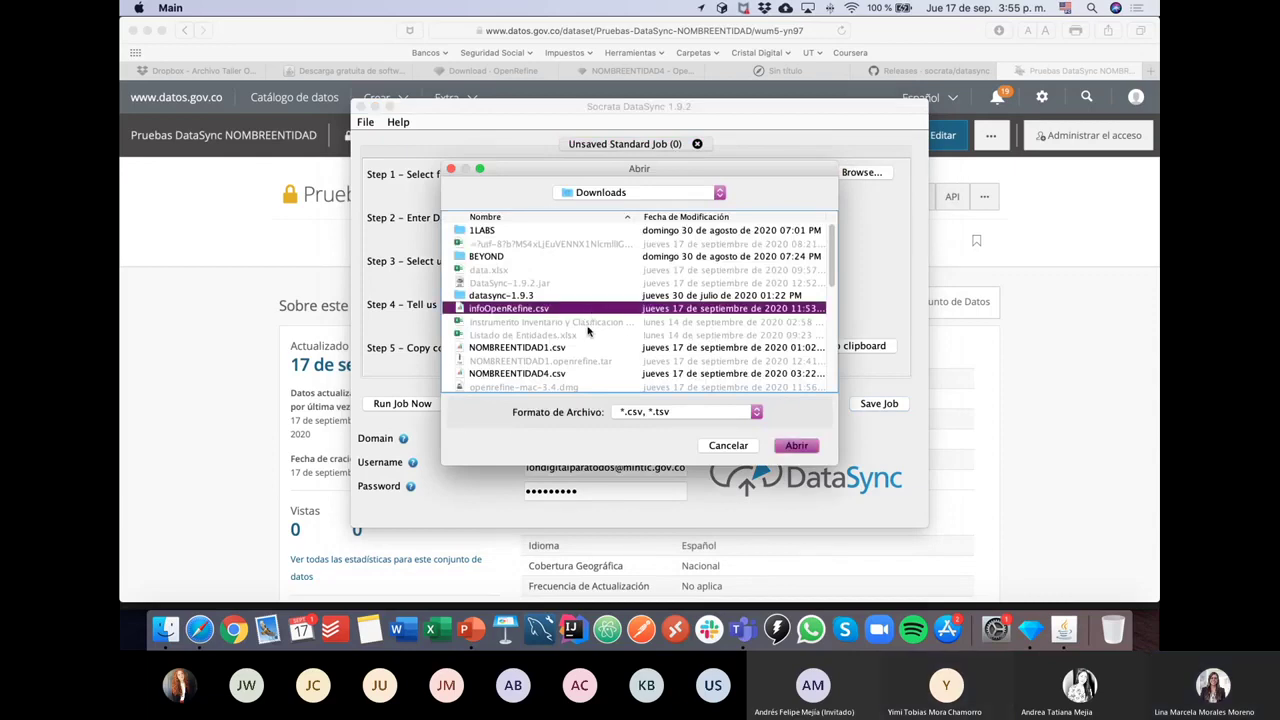
click(560, 348)
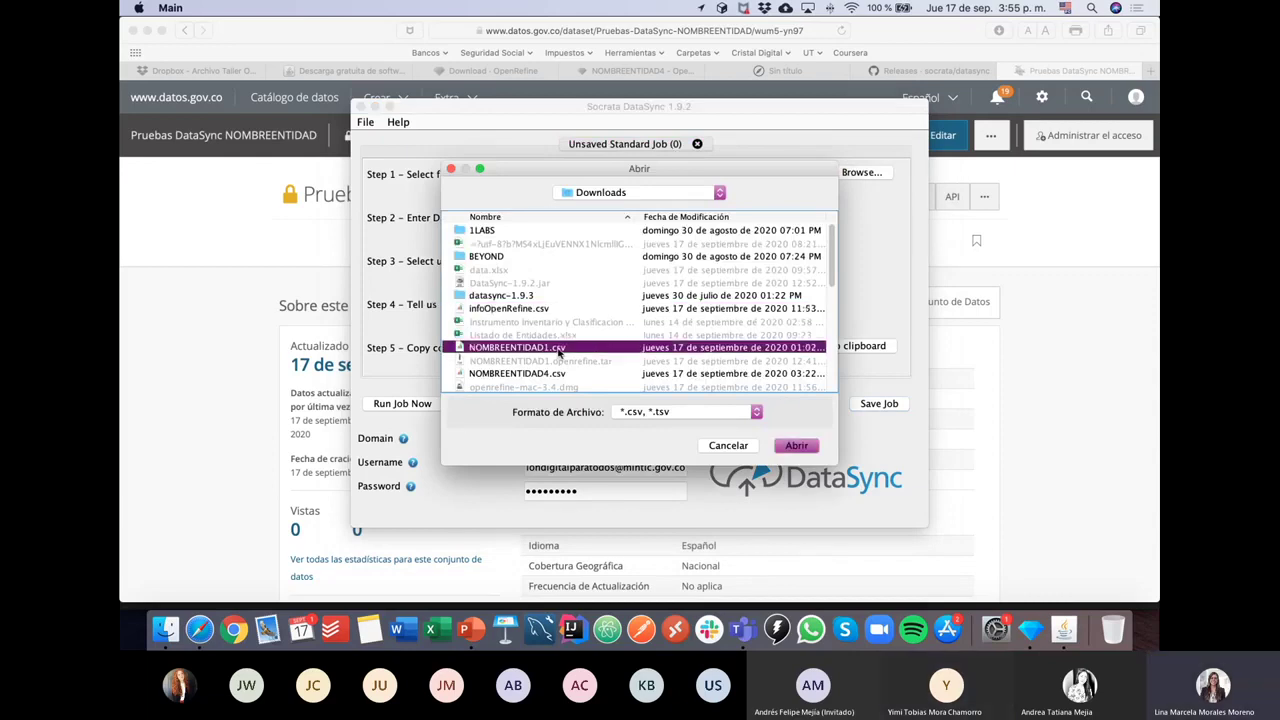
click(795, 445)
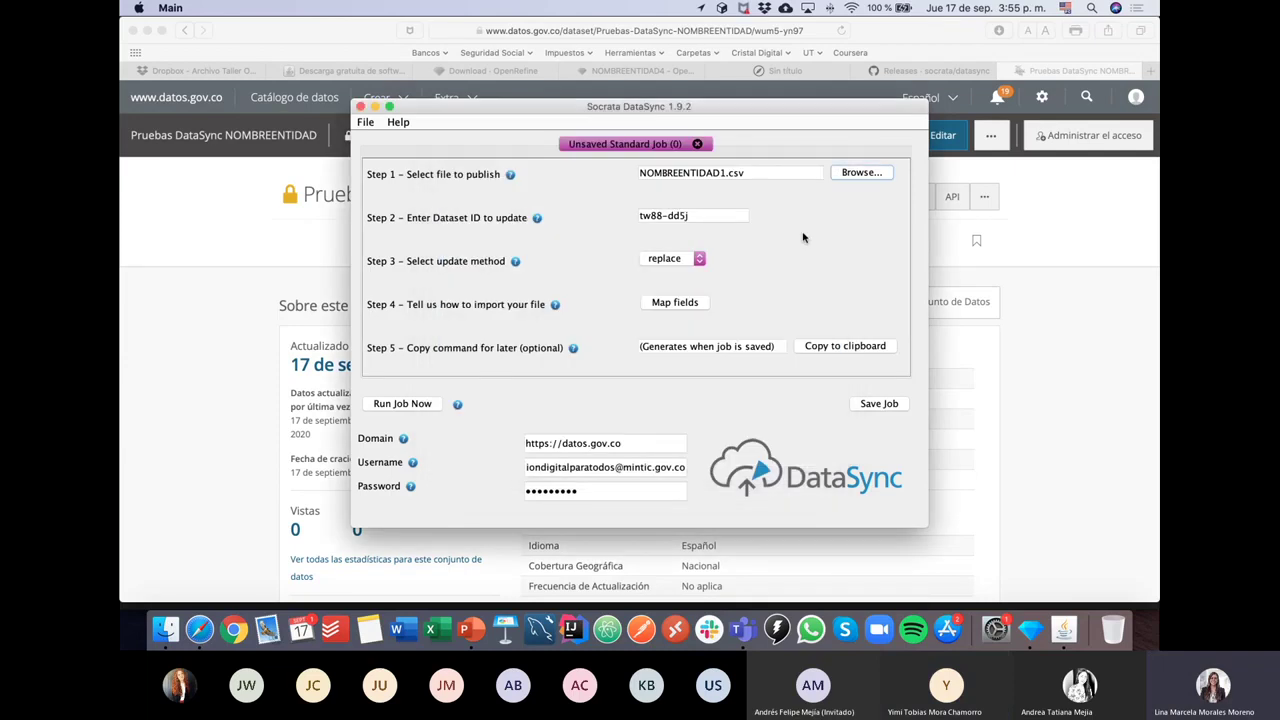
Step: Re-pick NOMBREENTIDAD1.csv, select the dataset ID tw88-dd5j, and bring up the dataset page in Safari
drag(752, 174, 618, 178)
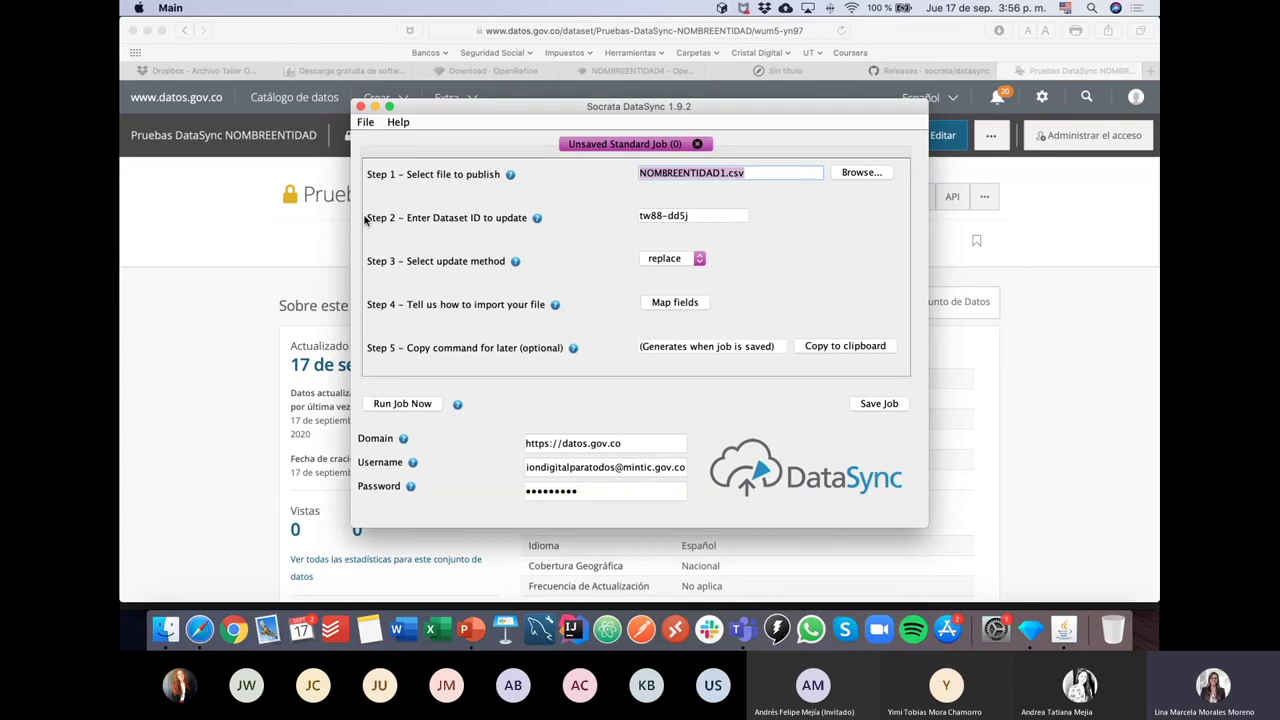
click(860, 173)
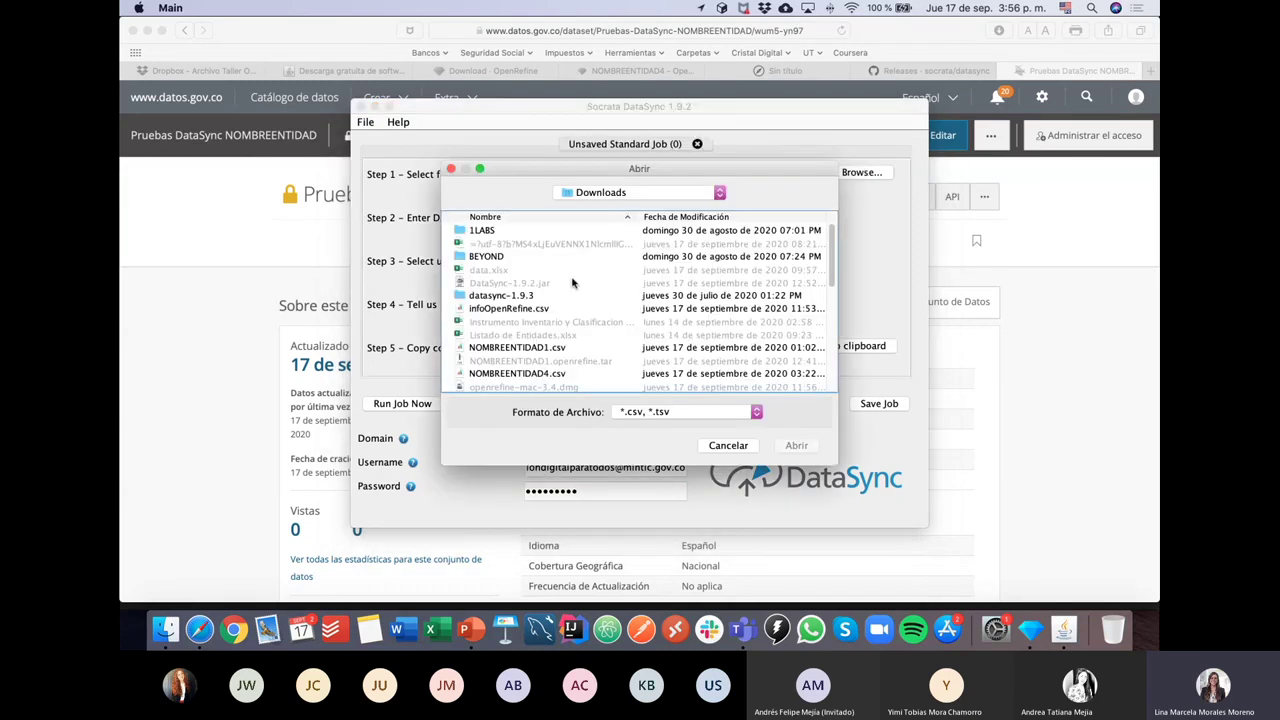
click(537, 348)
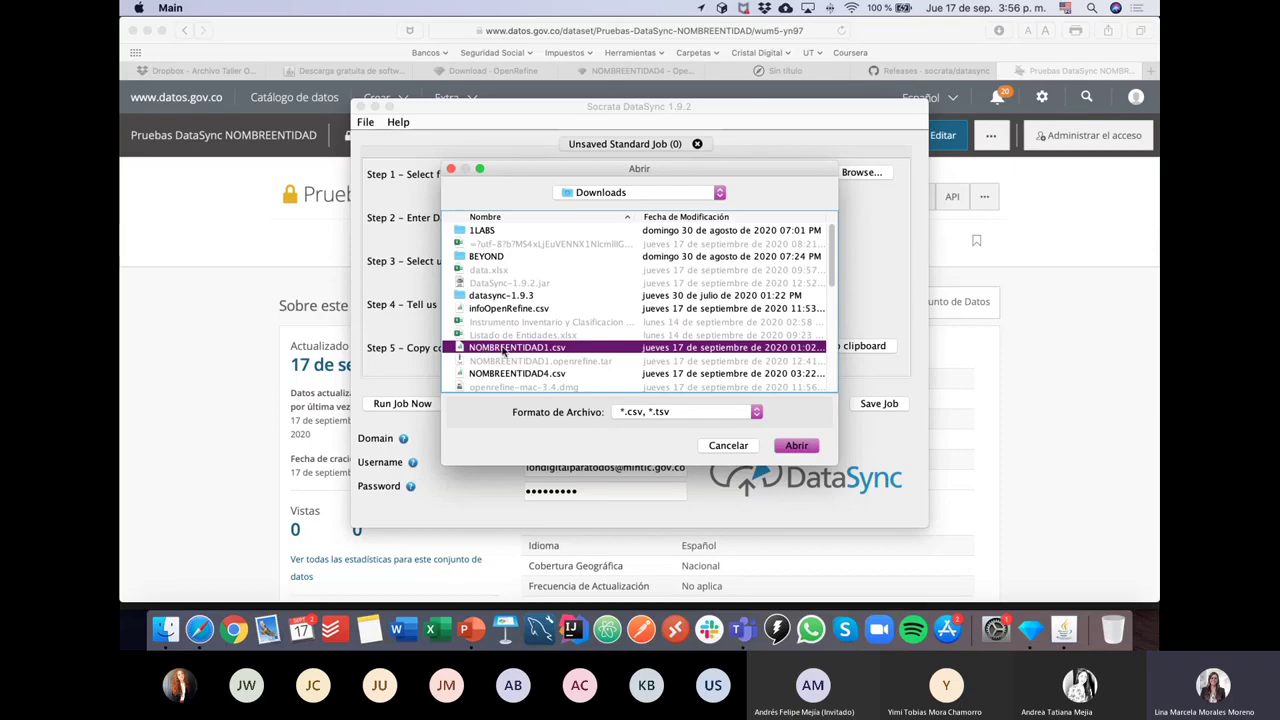
click(795, 447)
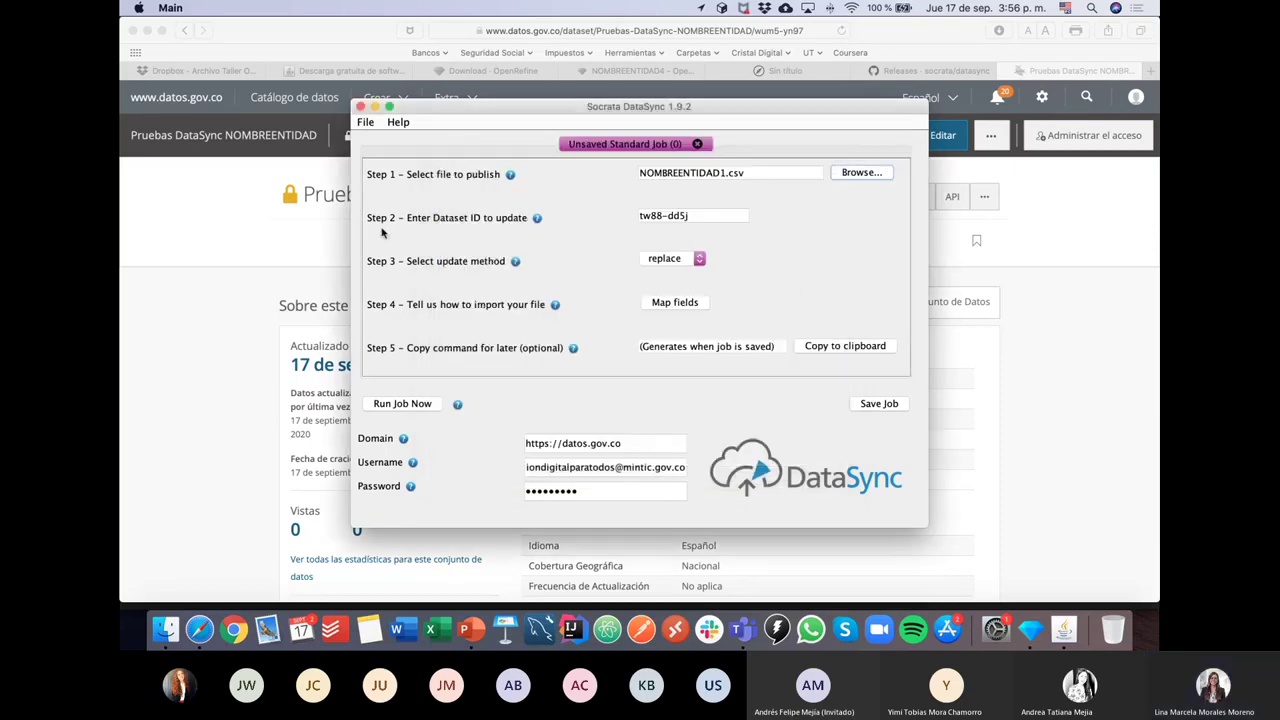
drag(703, 217, 608, 216)
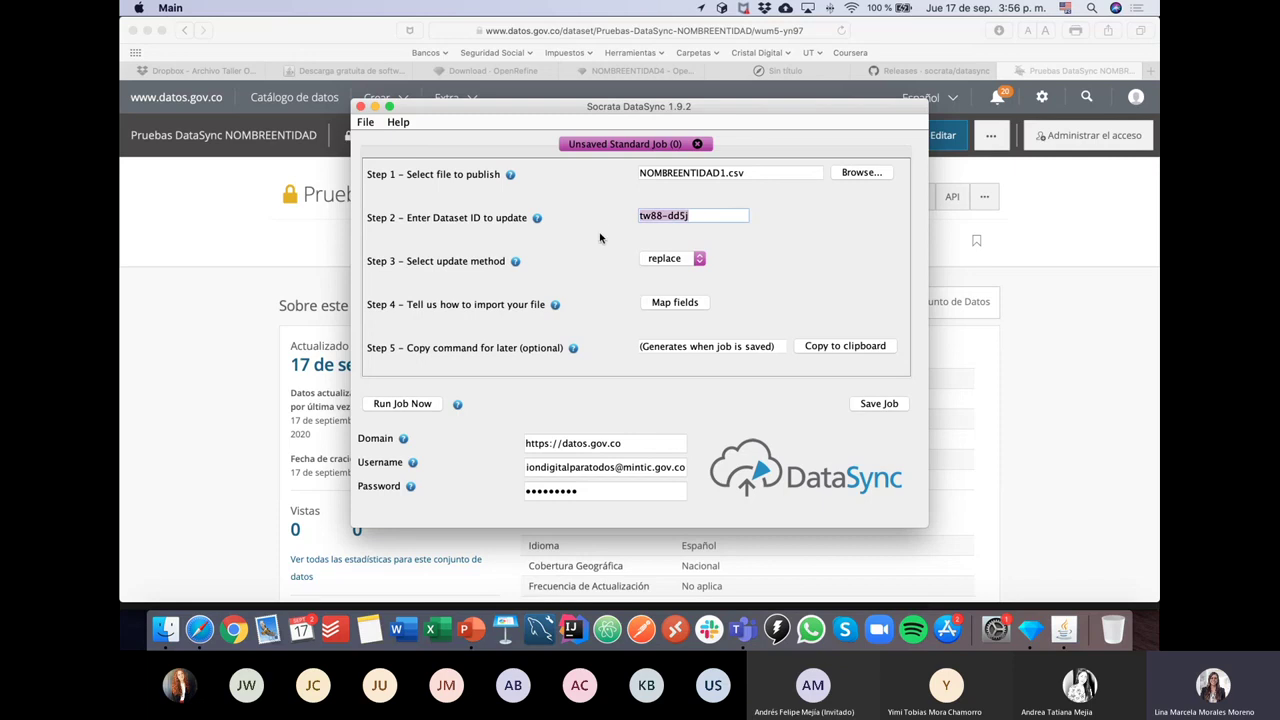
click(290, 244)
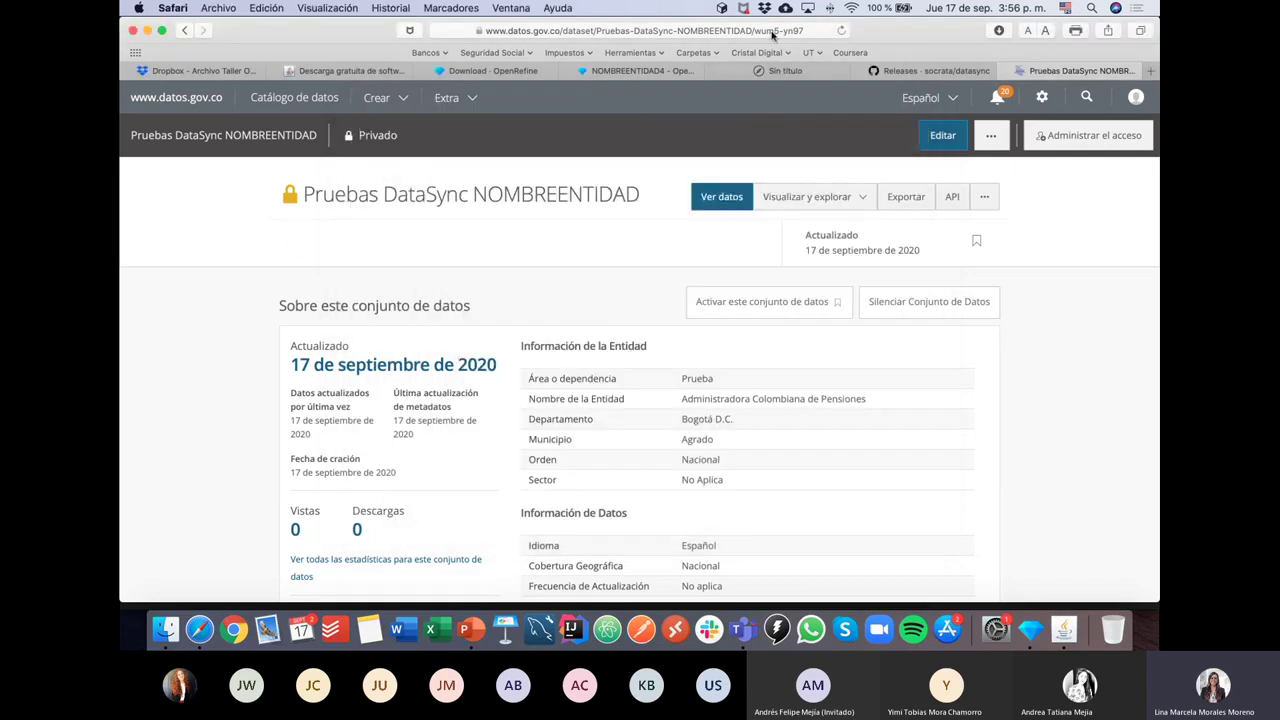
Step: Copy wum5-yn97 from Safari's address bar and select the DataSync Dataset ID field
click(772, 35)
drag(744, 31, 818, 31)
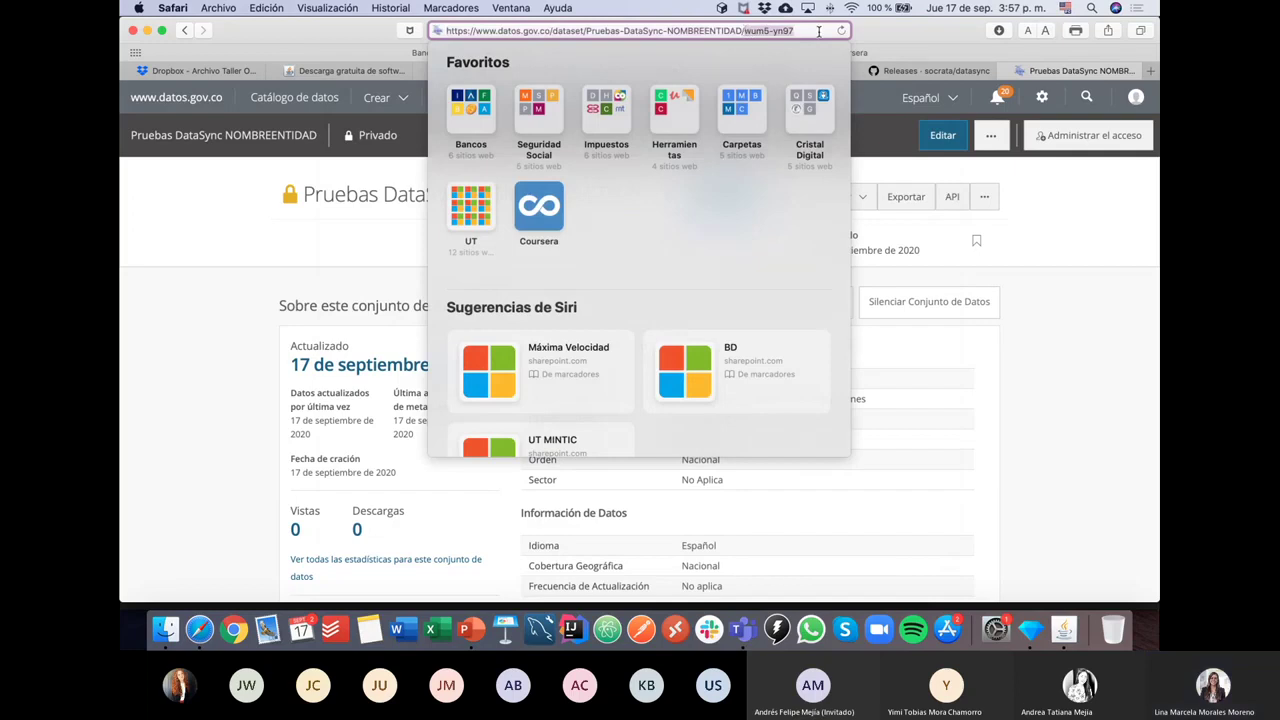
key(super+c)
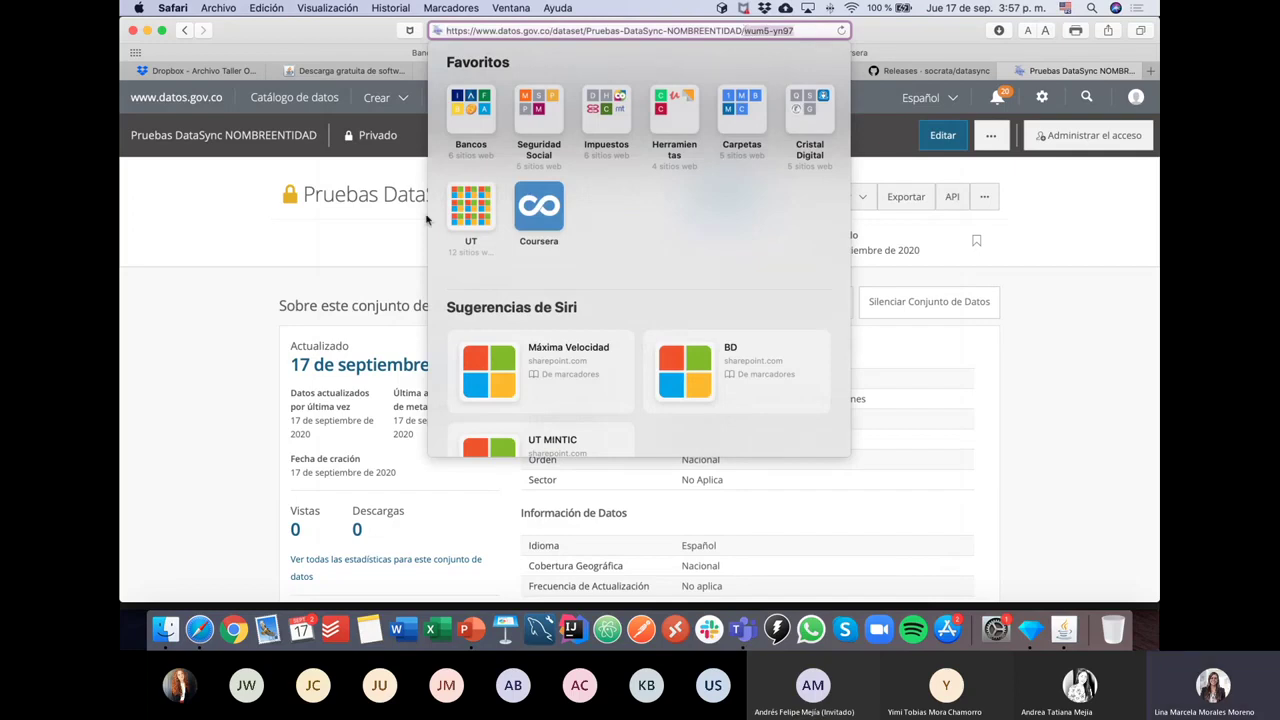
key(super+Tab)
triple_click(668, 216)
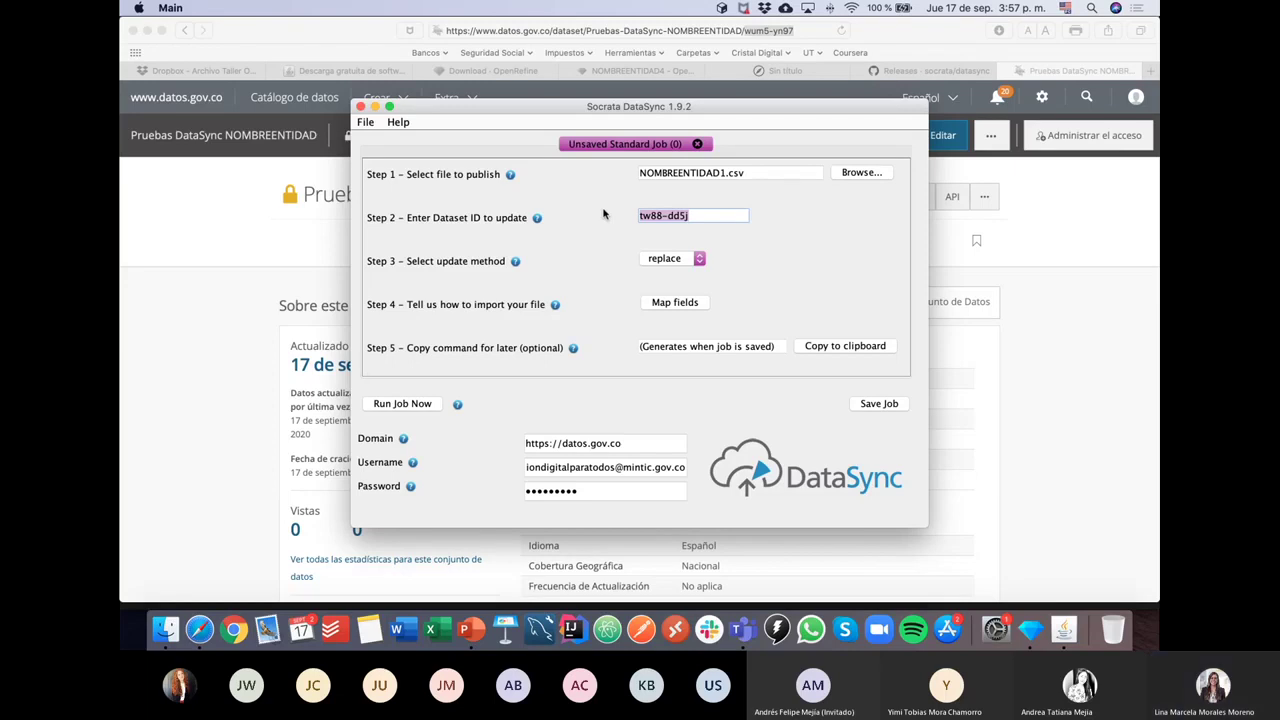
click(784, 29)
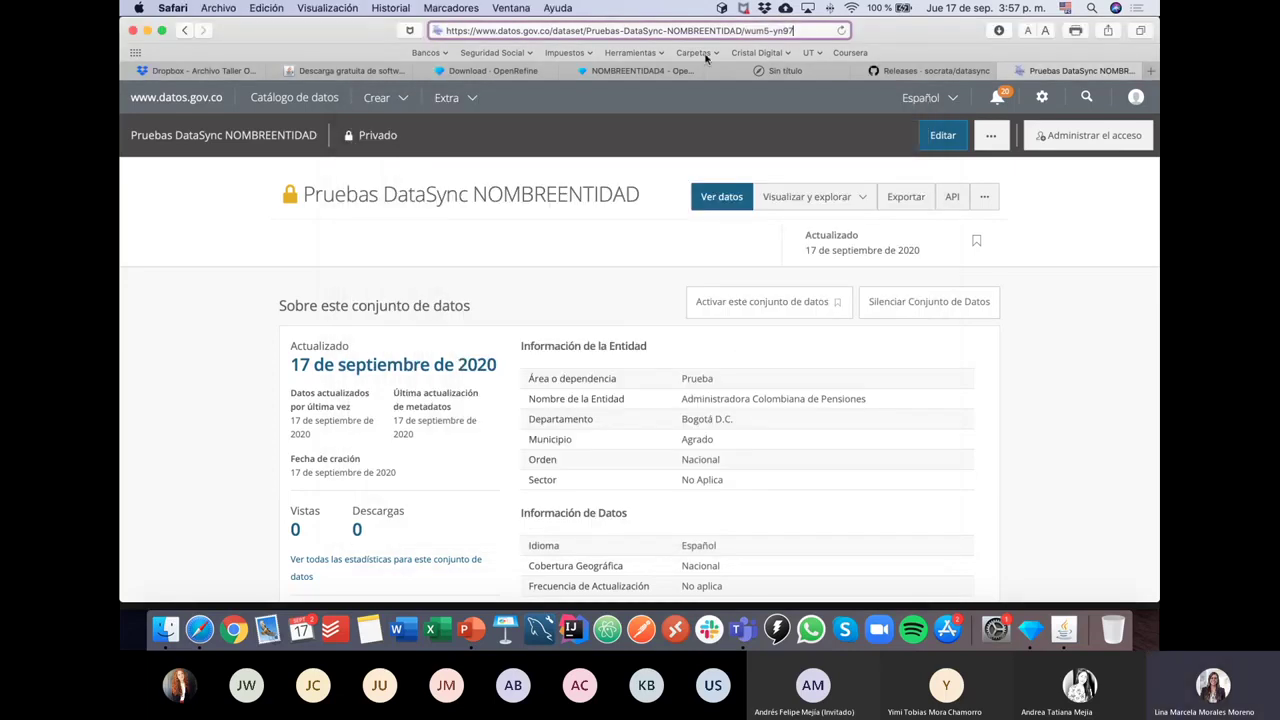
click(189, 419)
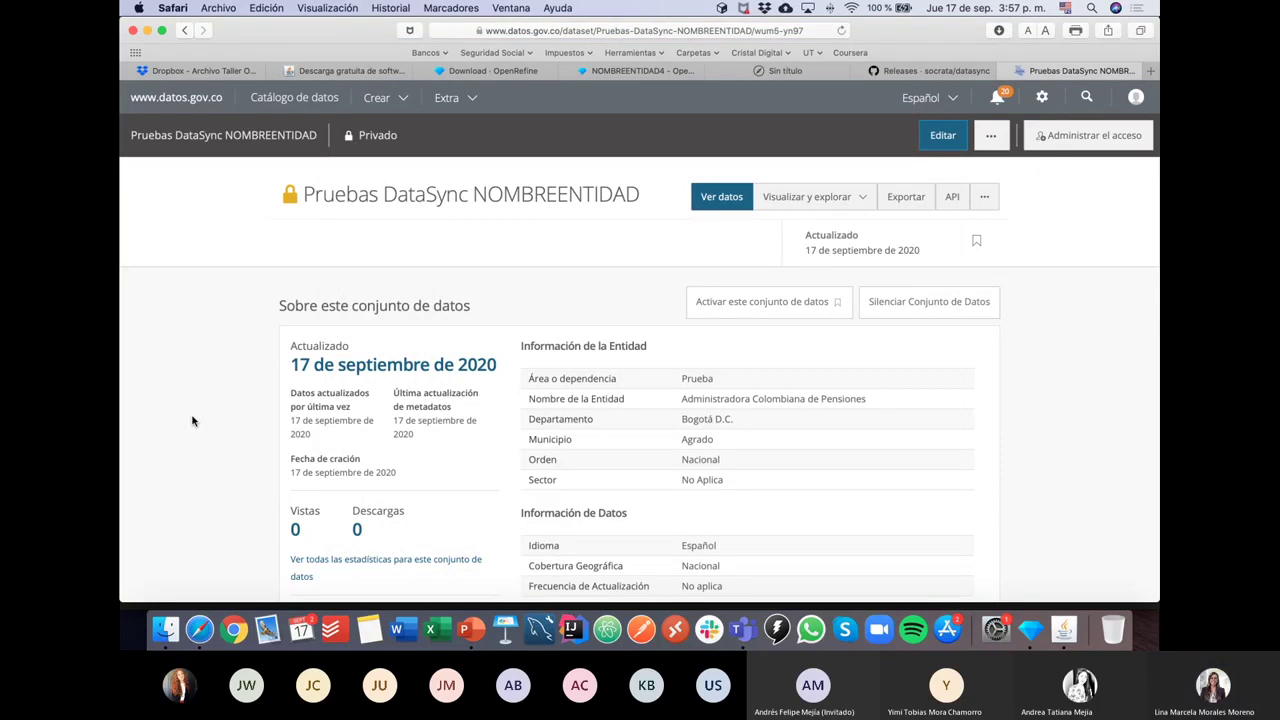
click(748, 31)
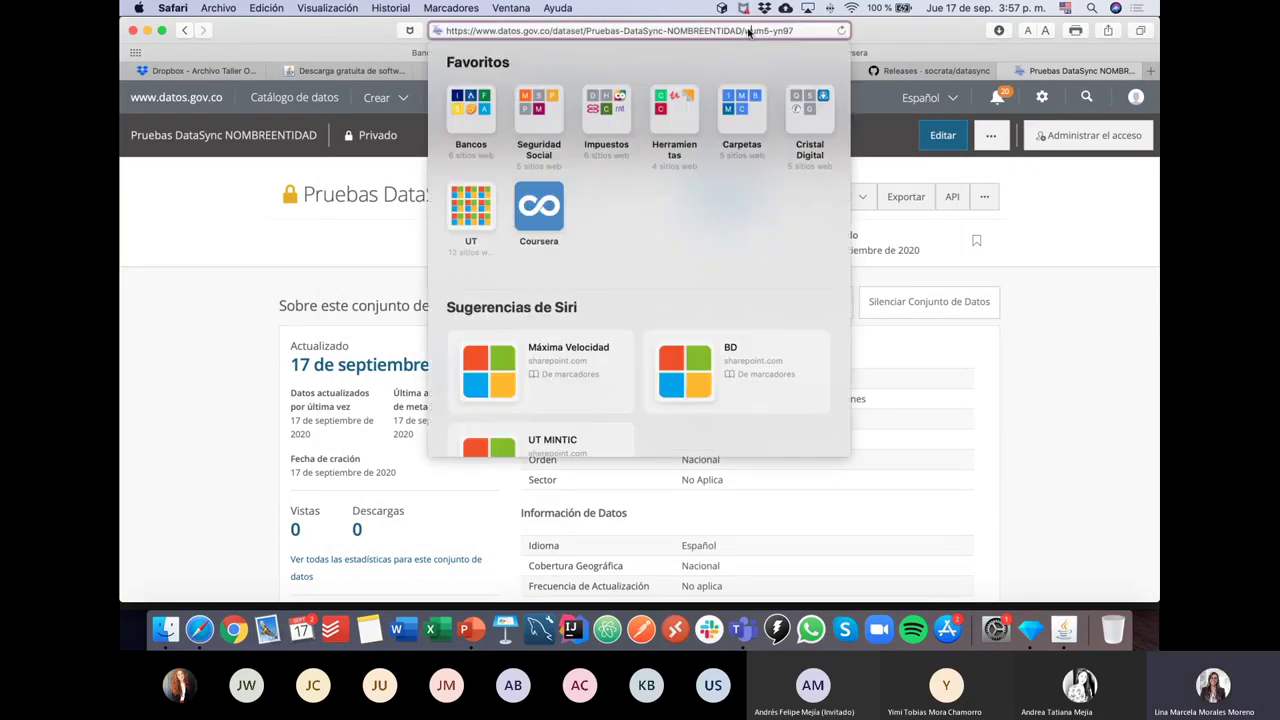
drag(743, 31, 826, 30)
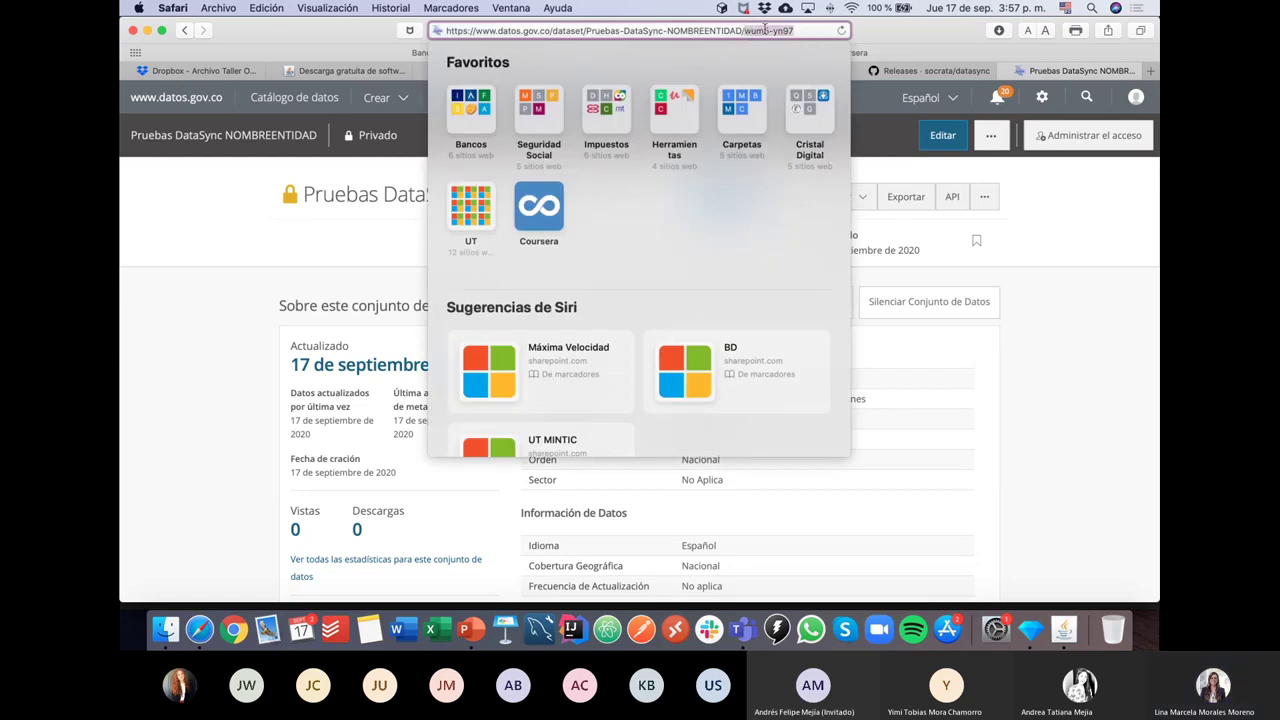
key(super+Tab)
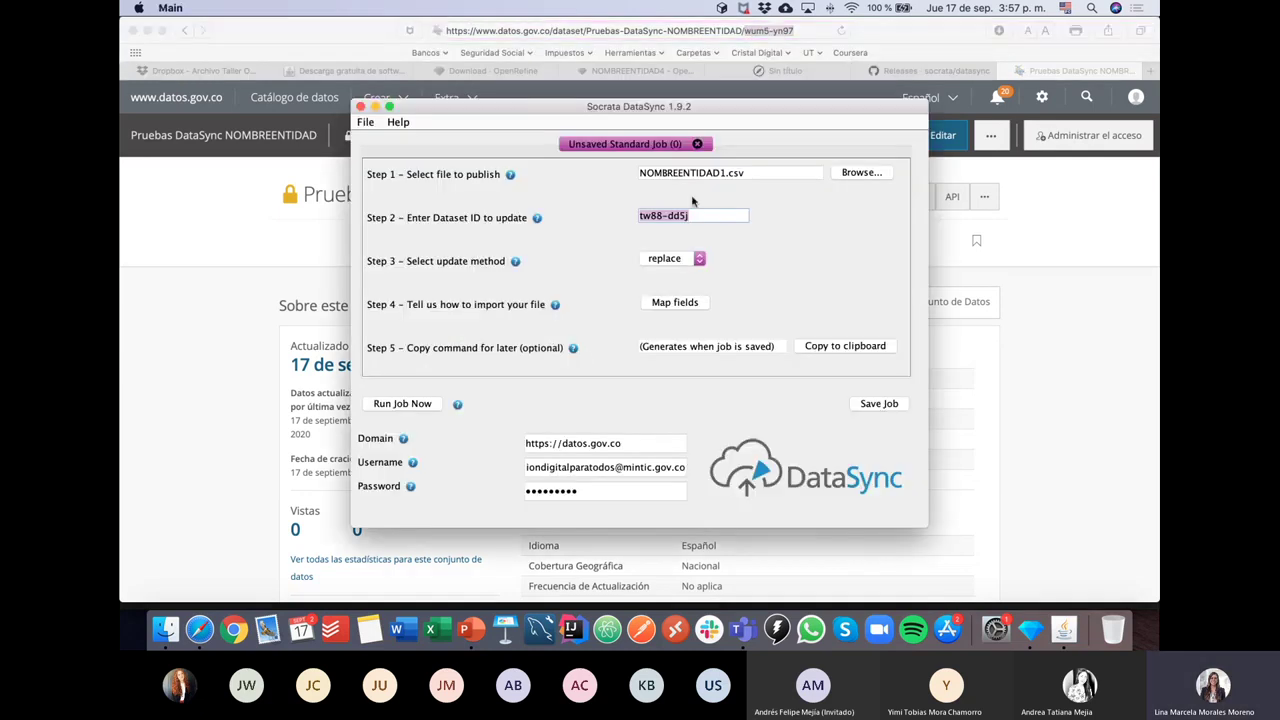
drag(695, 216, 608, 220)
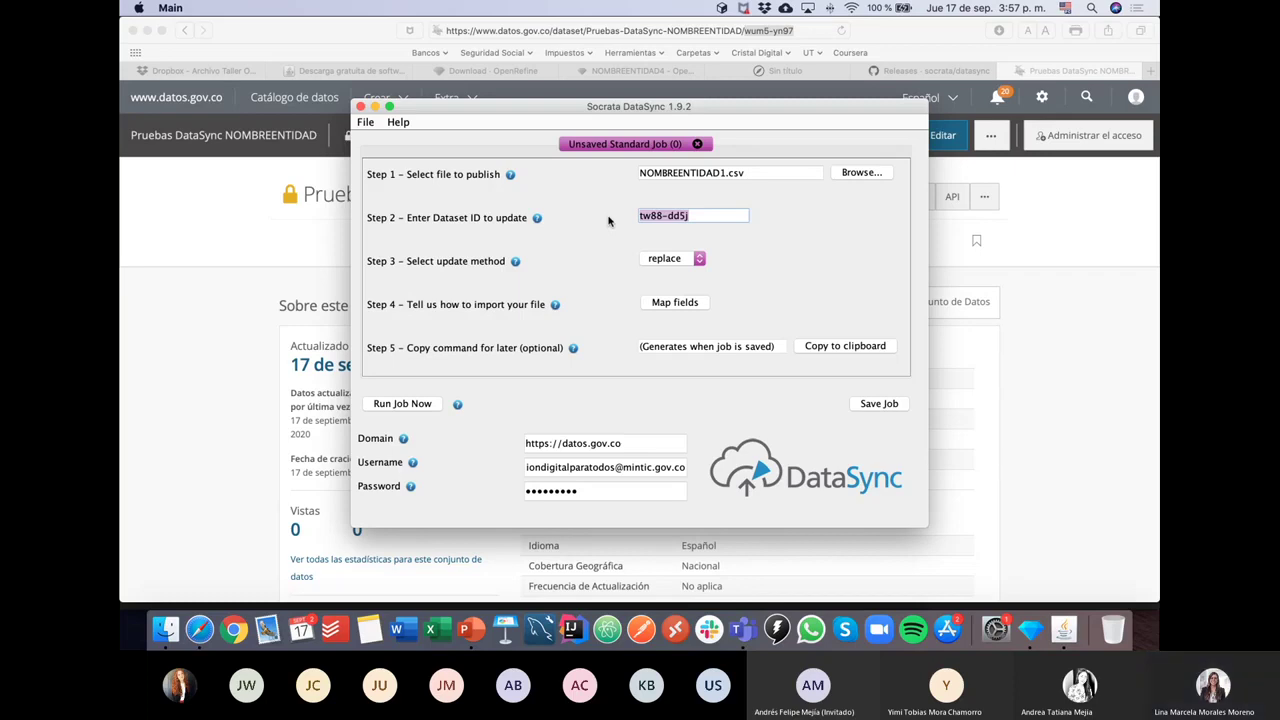
click(712, 220)
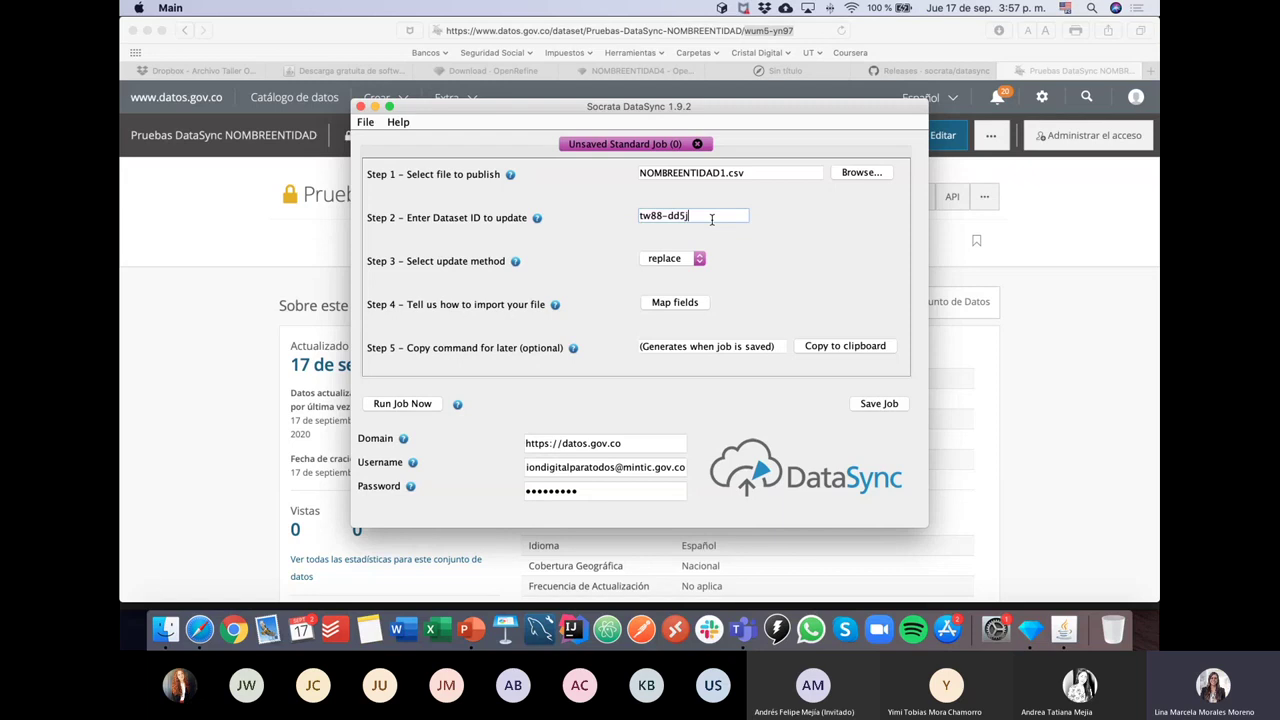
drag(686, 215, 610, 218)
Step: Paste and send the dataset ID tw88-dd5j in the Teams meeting chat
click(741, 629)
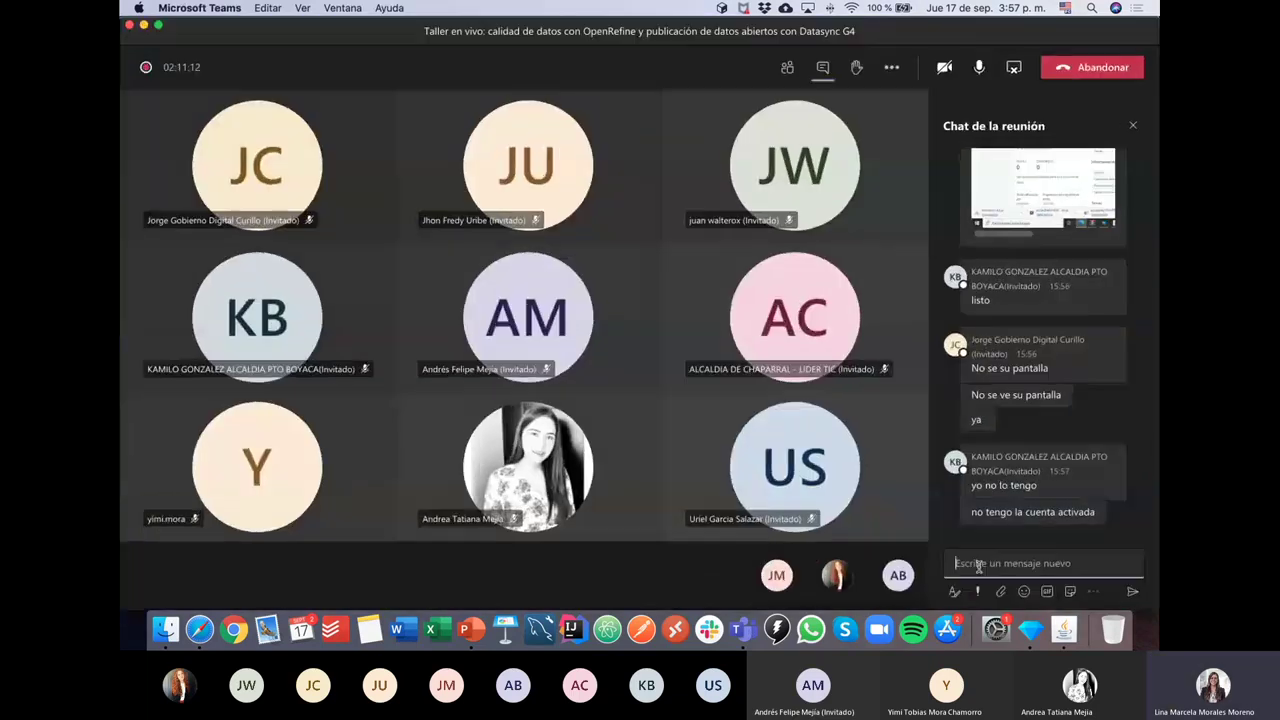
click(979, 564)
key(super+v)
key(Return)
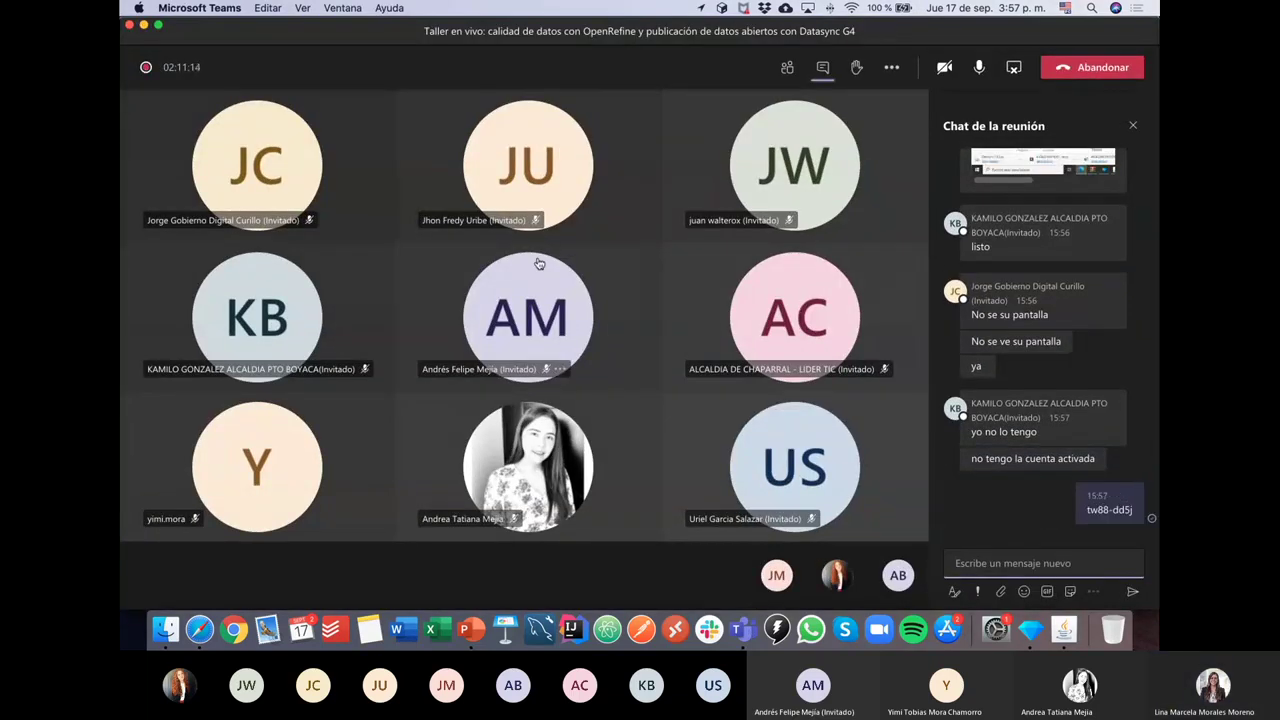
Step: Leave the Teams meeting window for the datos.gov.co page and the DataSync job window
key(ctrl+Down)
click(772, 257)
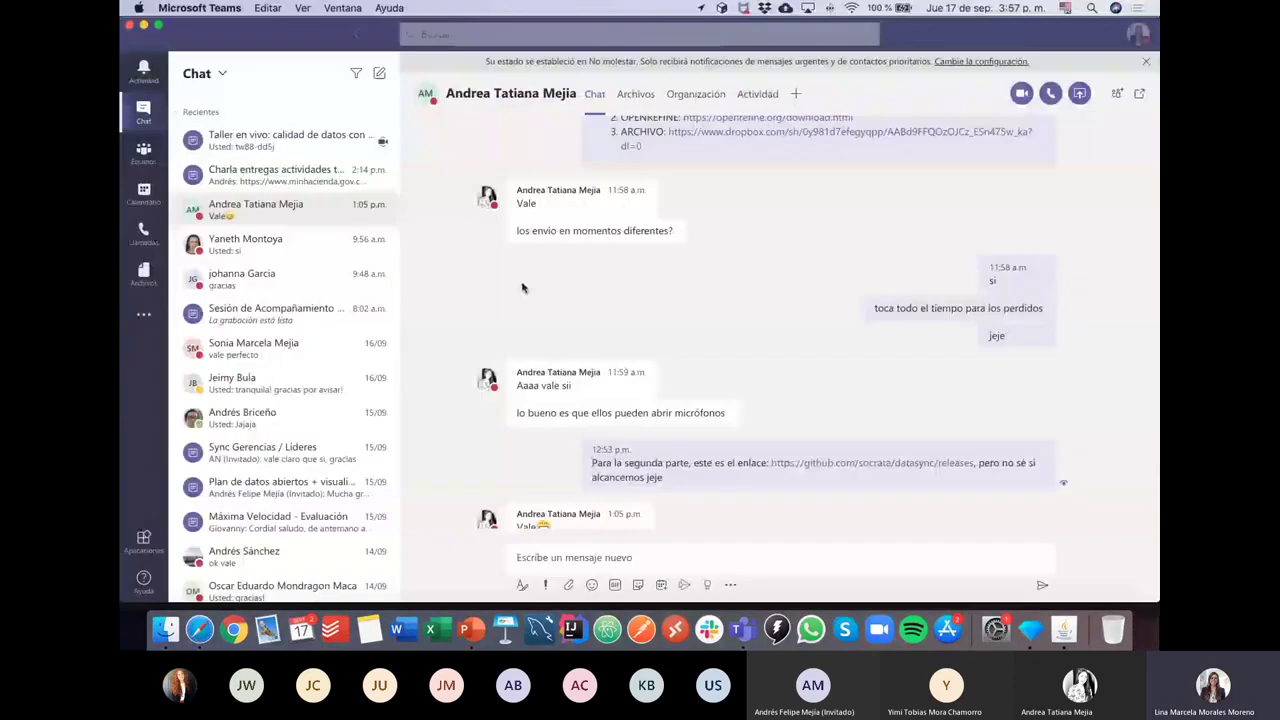
key(ctrl+Down)
click(690, 400)
key(super+Tab)
key(super+Tab)
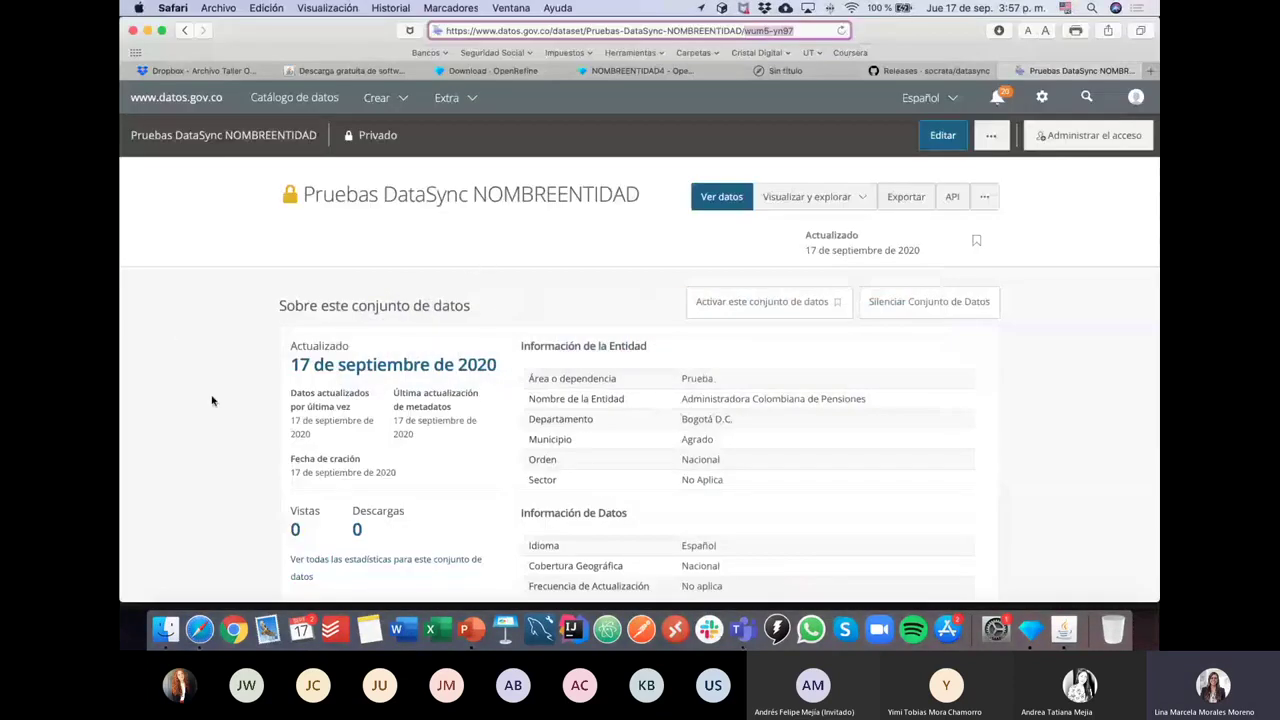
click(212, 401)
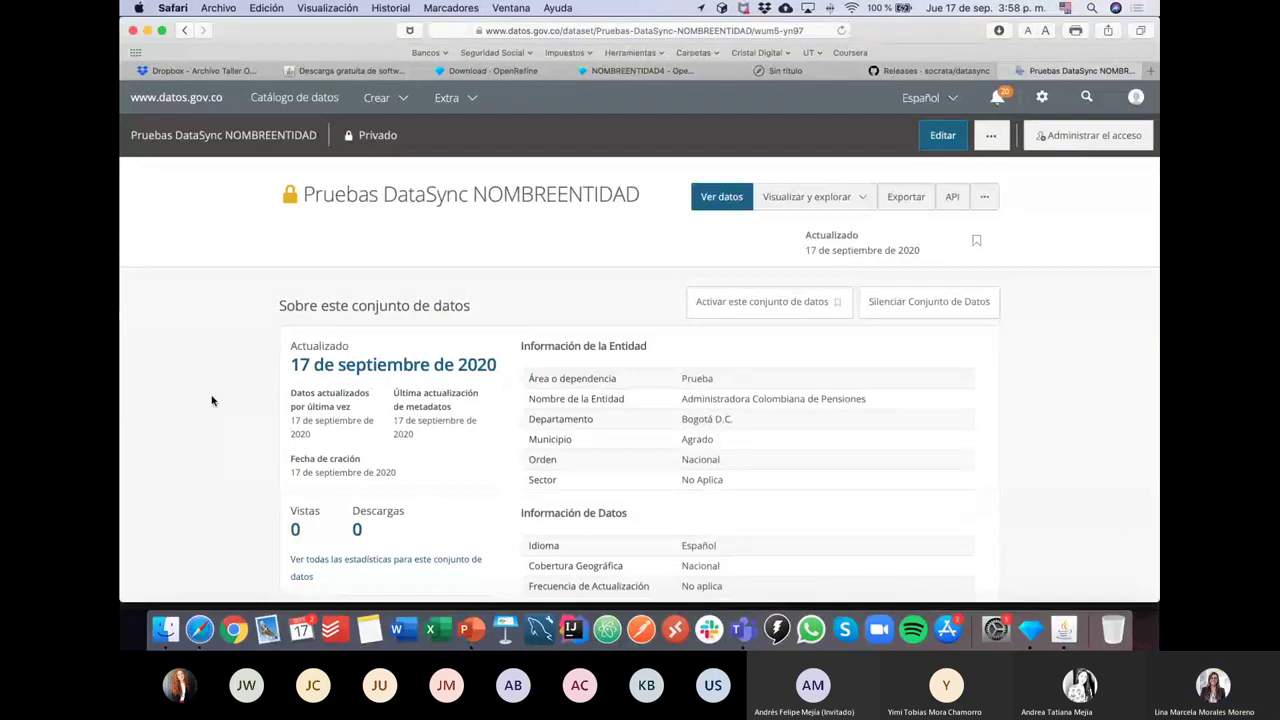
click(1066, 629)
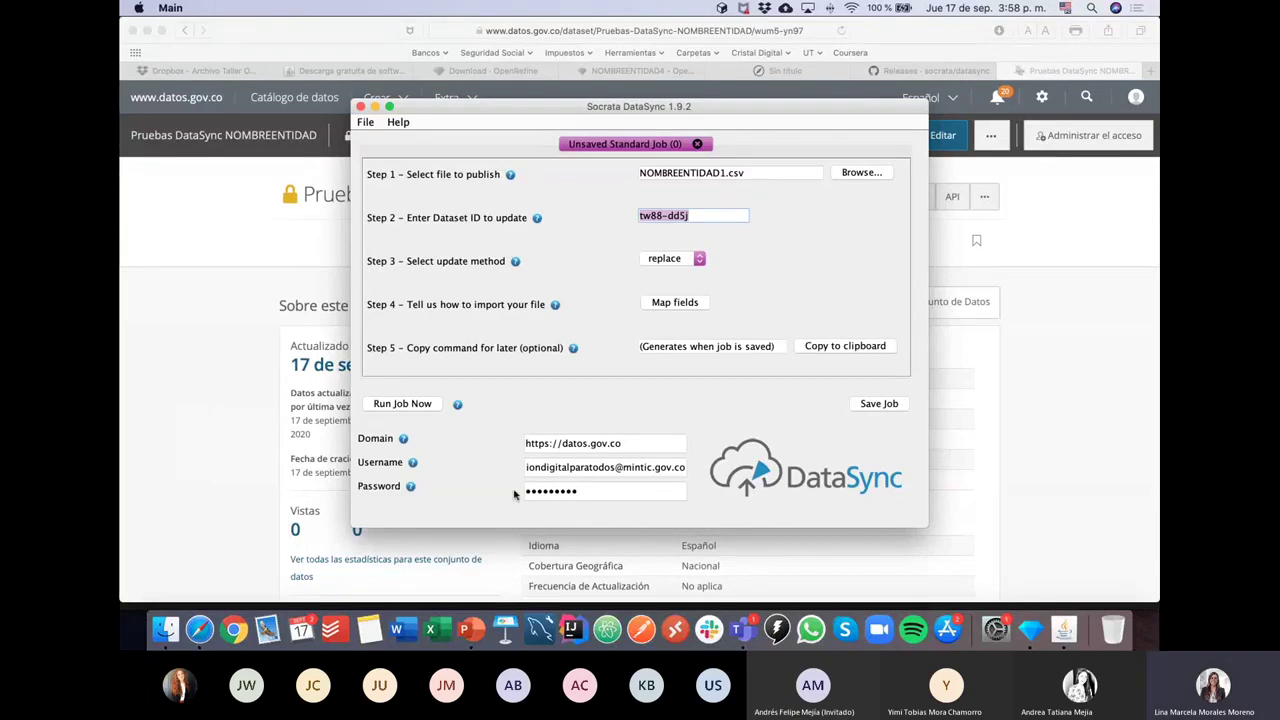
drag(621, 443, 514, 449)
key(super+c)
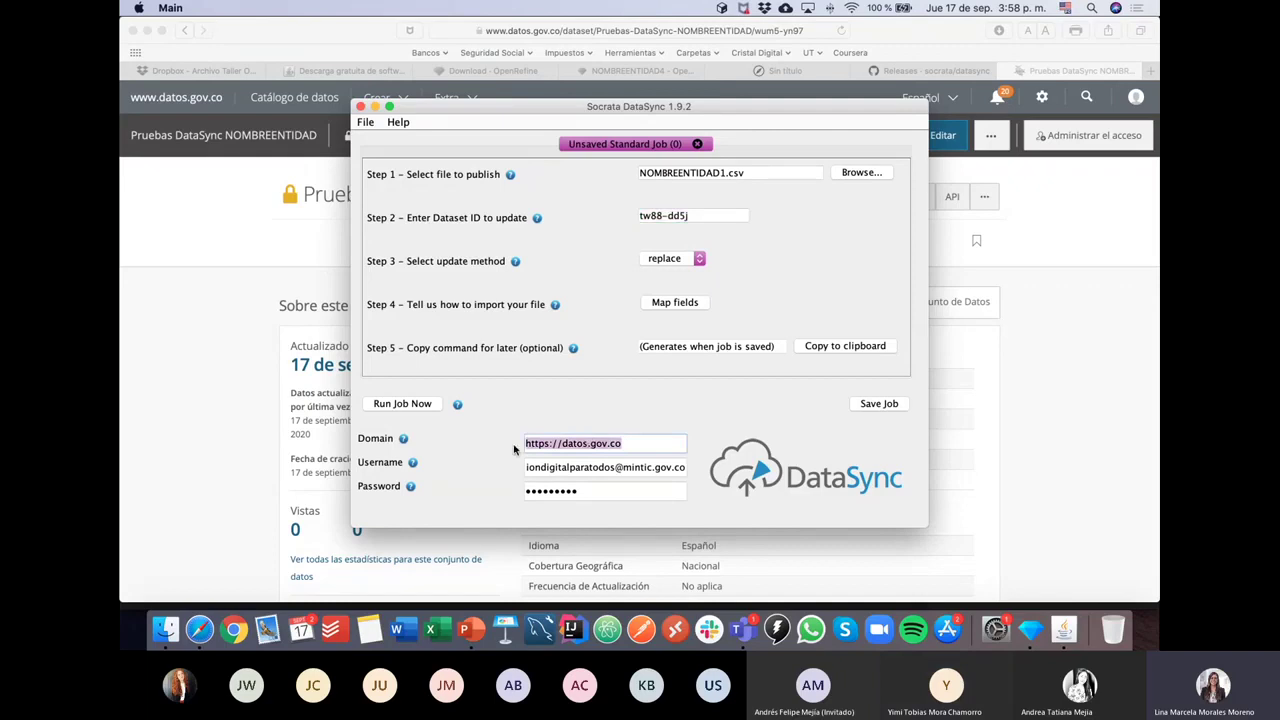
click(743, 630)
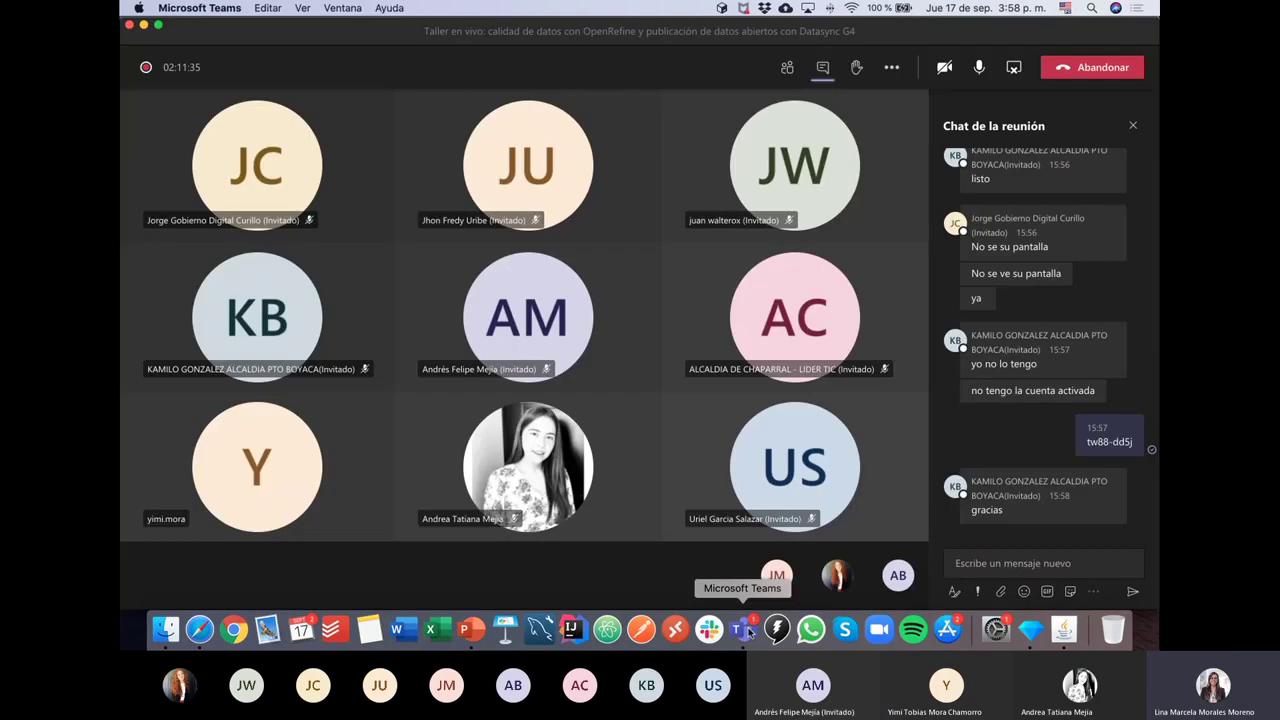
key(ctrl+Down)
click(969, 563)
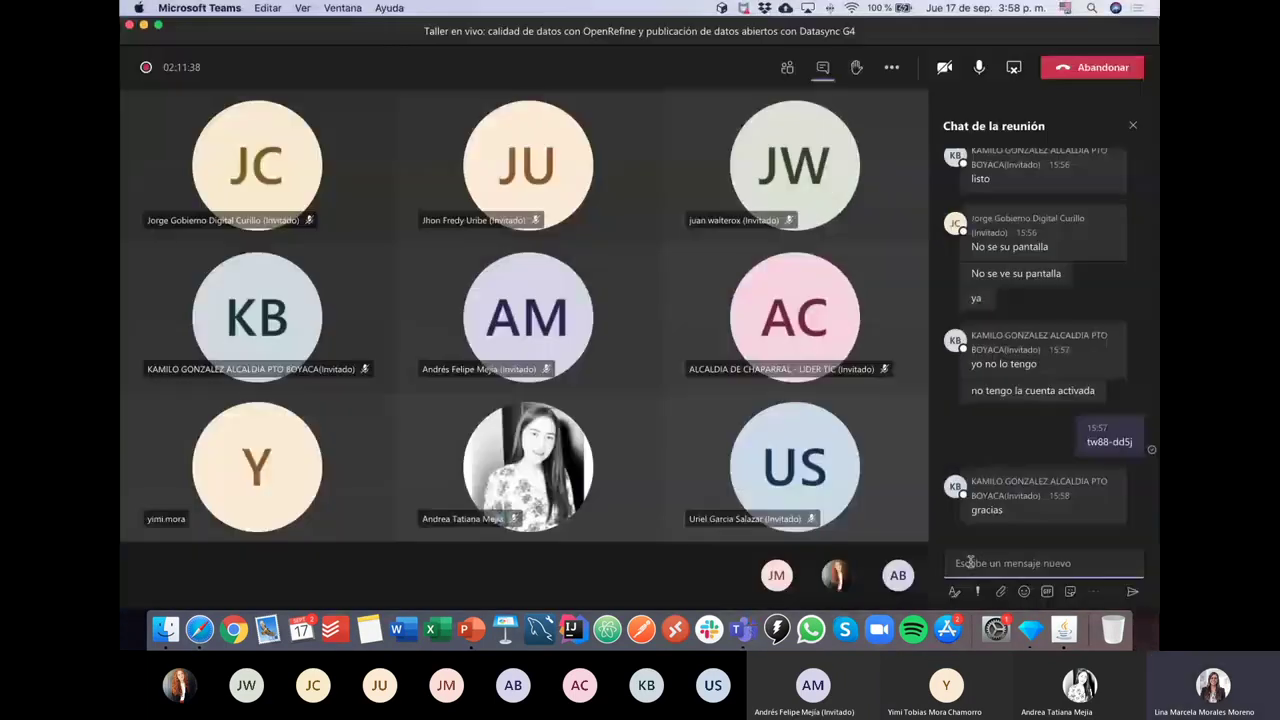
key(super+v)
key(Return)
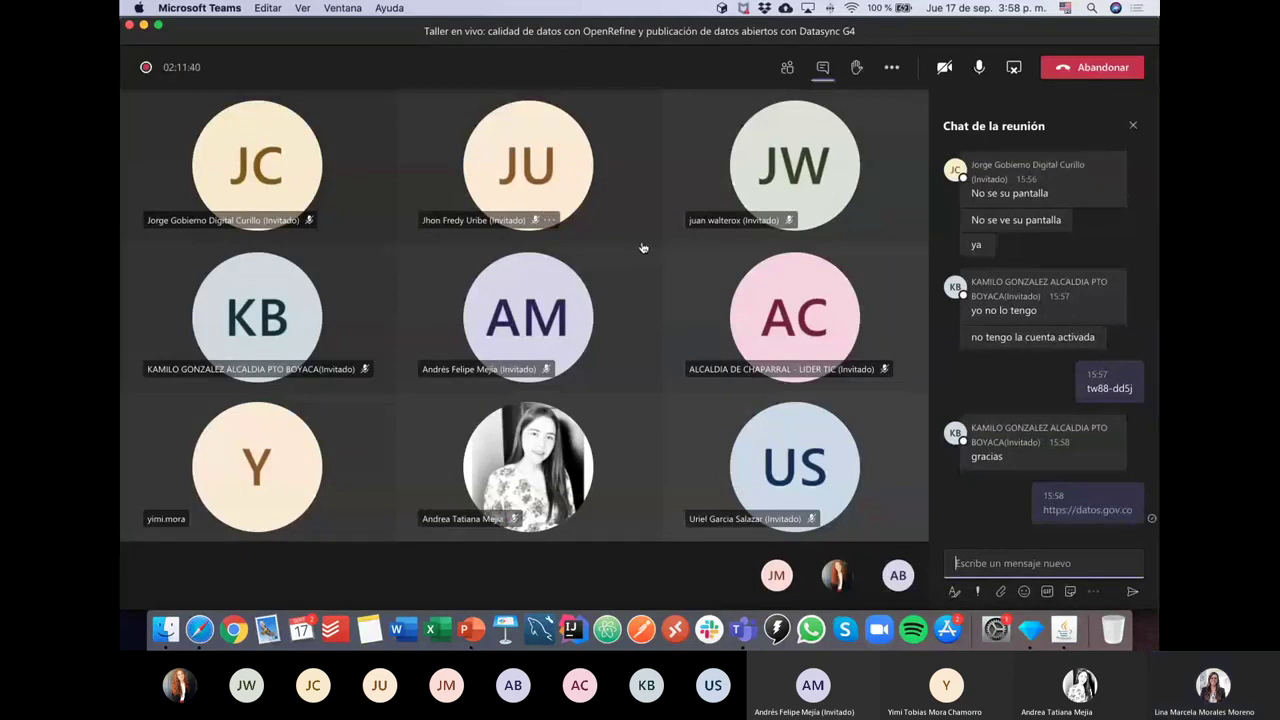
key(super+Tab)
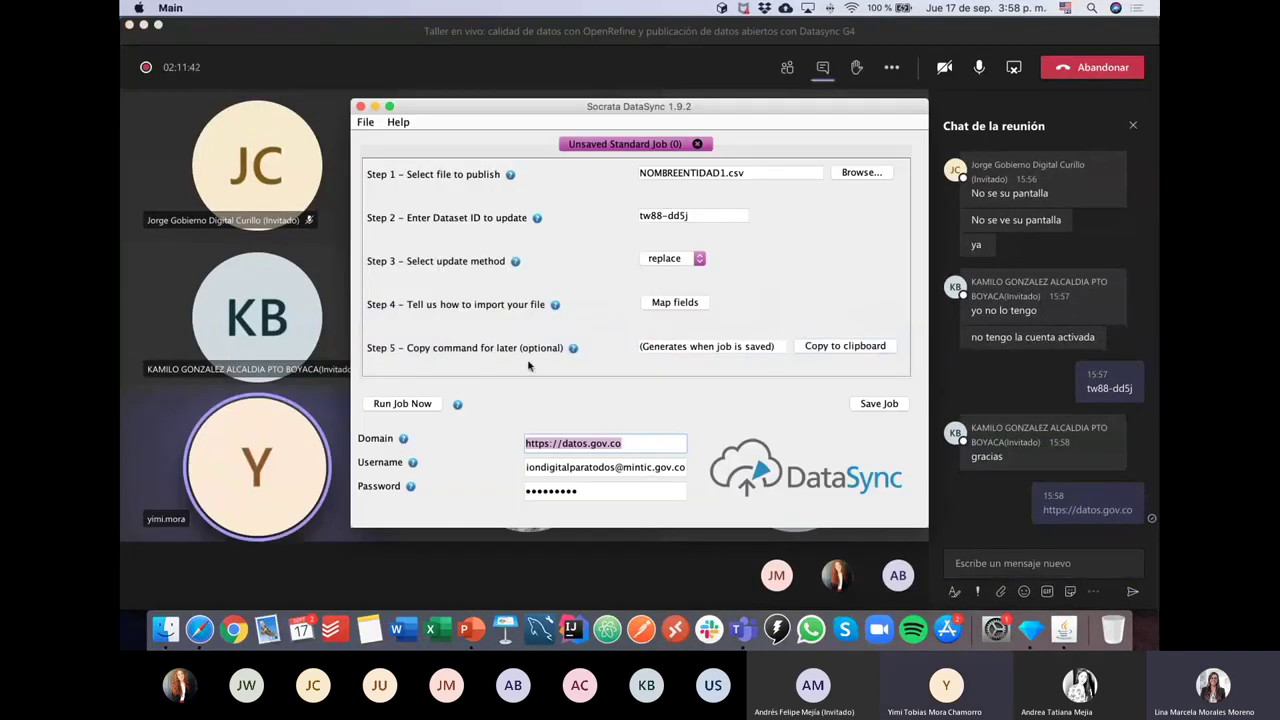
click(558, 467)
key(super+a)
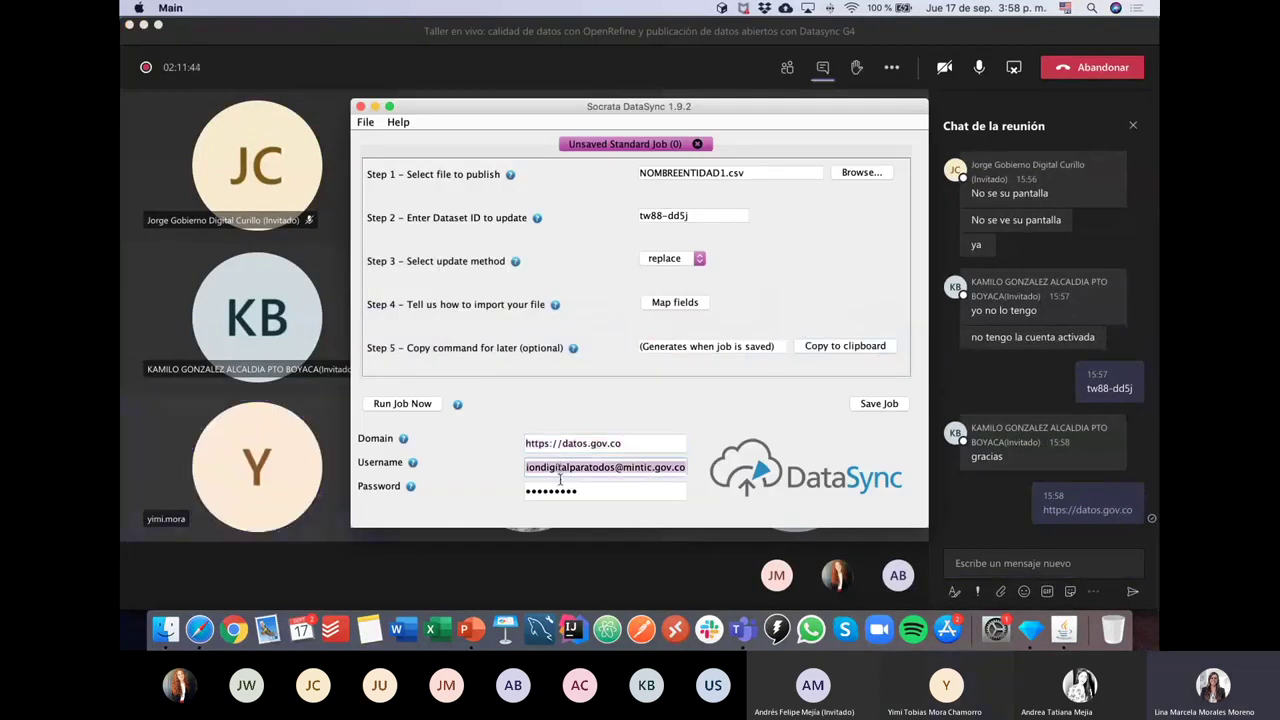
double_click(600, 490)
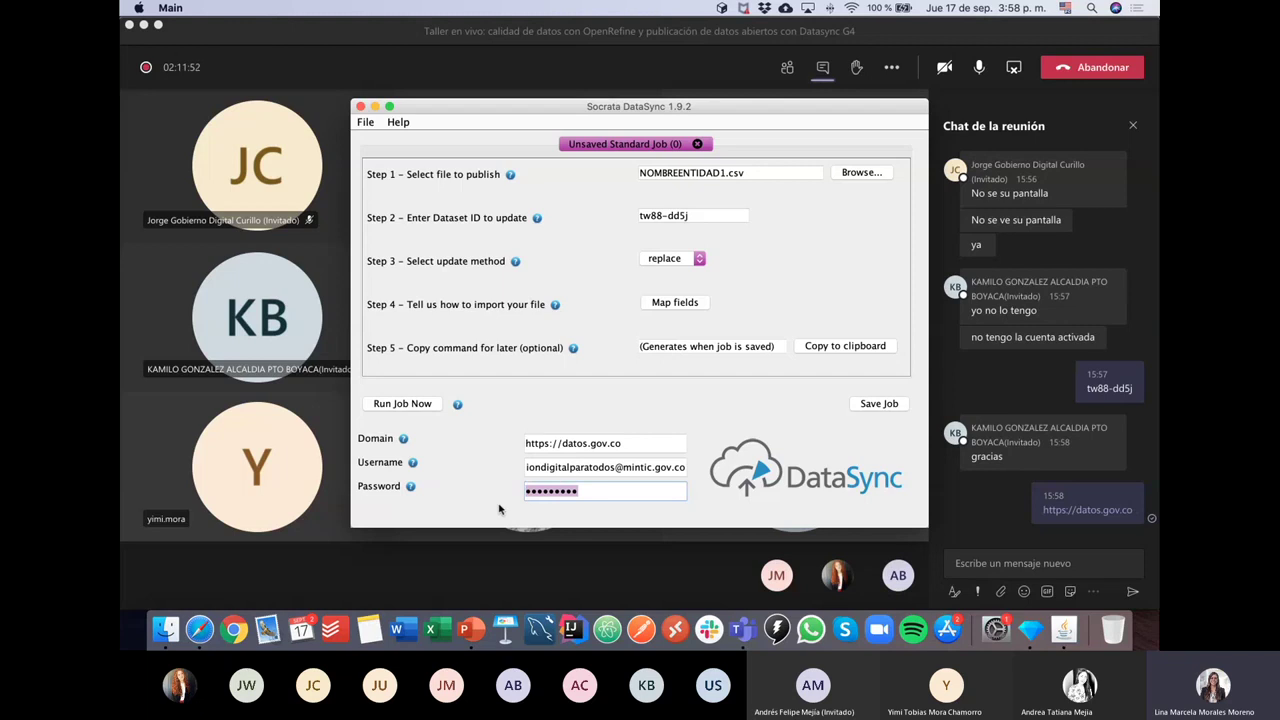
click(606, 491)
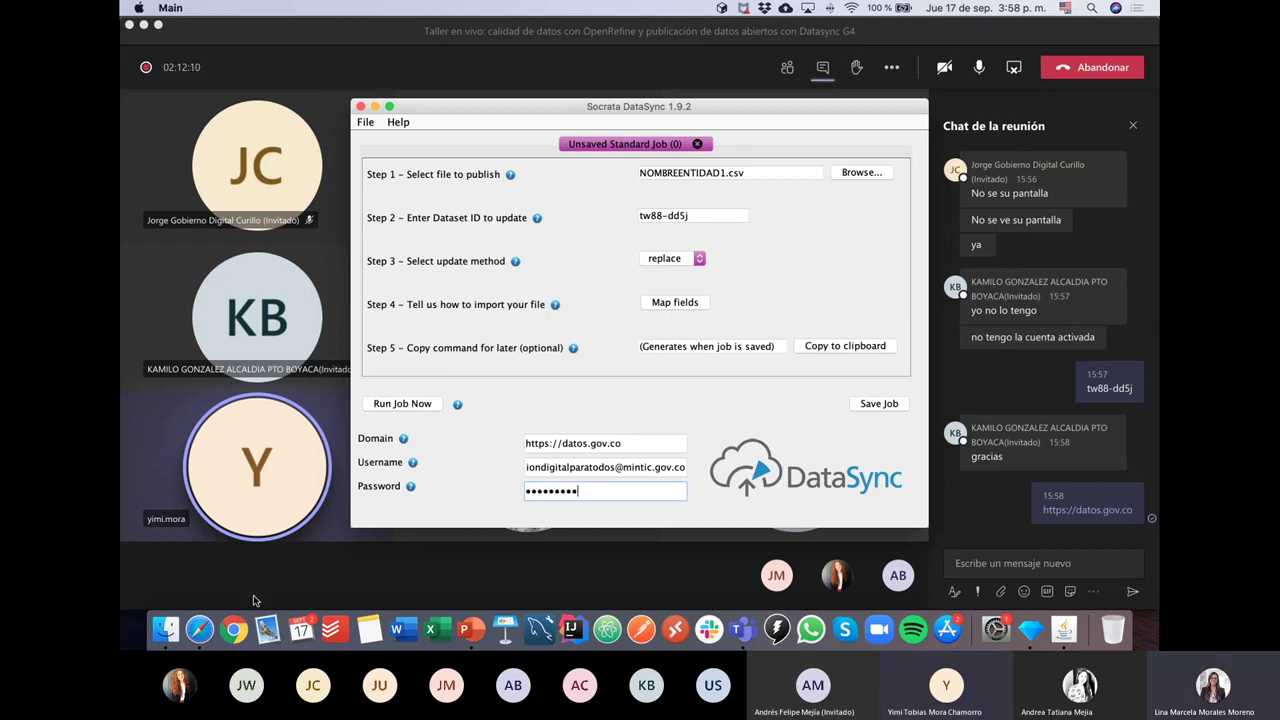
Step: Replace the Dataset ID tw88-dd5j with wum5-yn97 copied from the datos.gov.co address
click(201, 630)
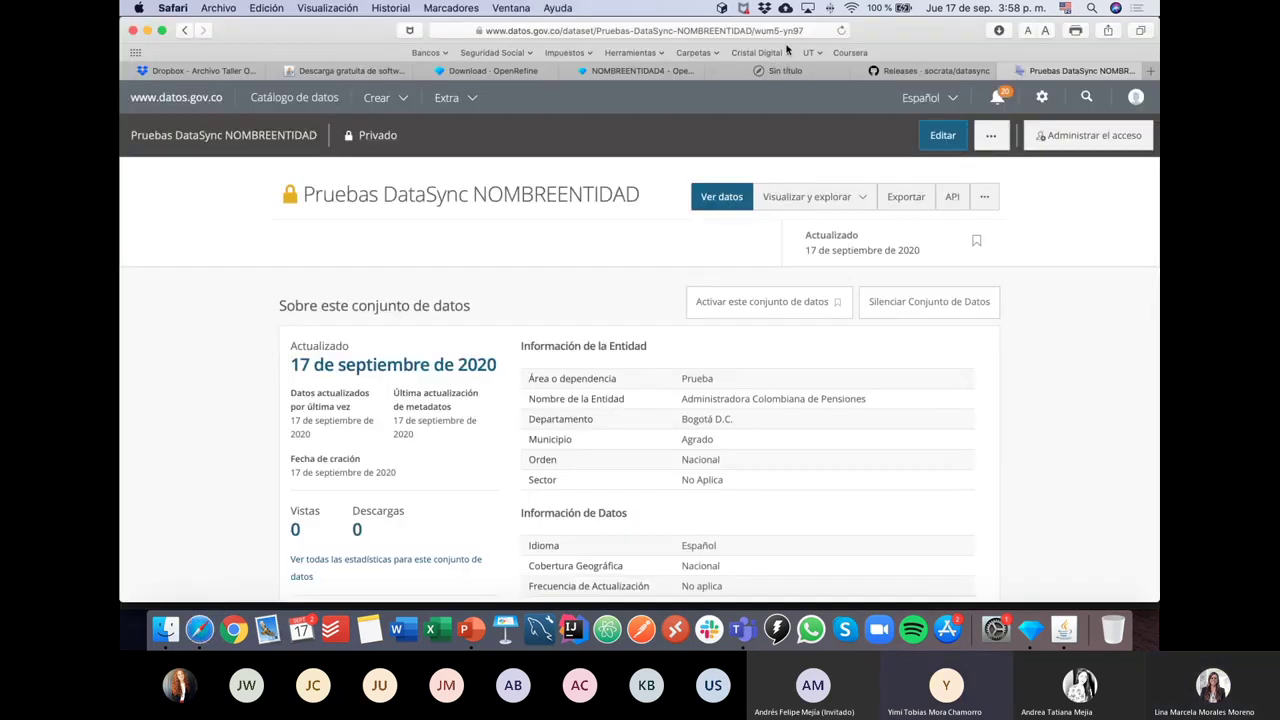
key(super+Tab)
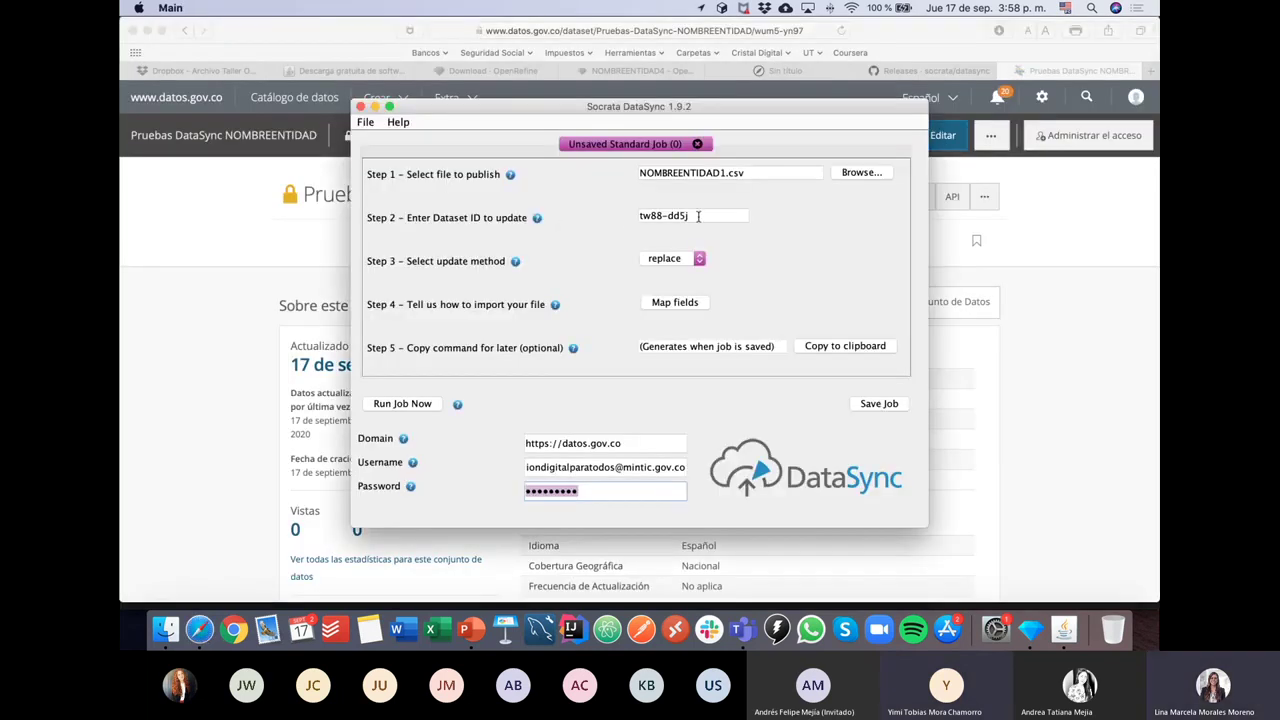
drag(699, 216, 622, 220)
key(super+Tab)
click(744, 31)
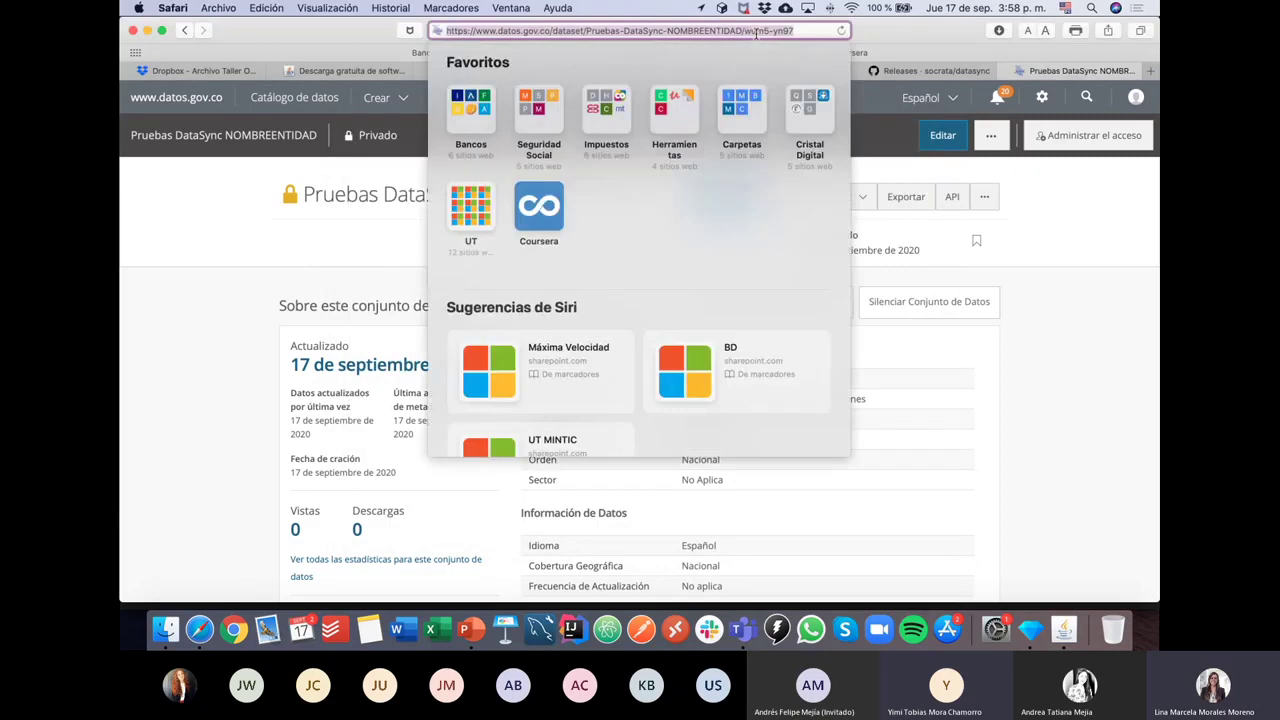
drag(744, 31, 806, 31)
key(super+c)
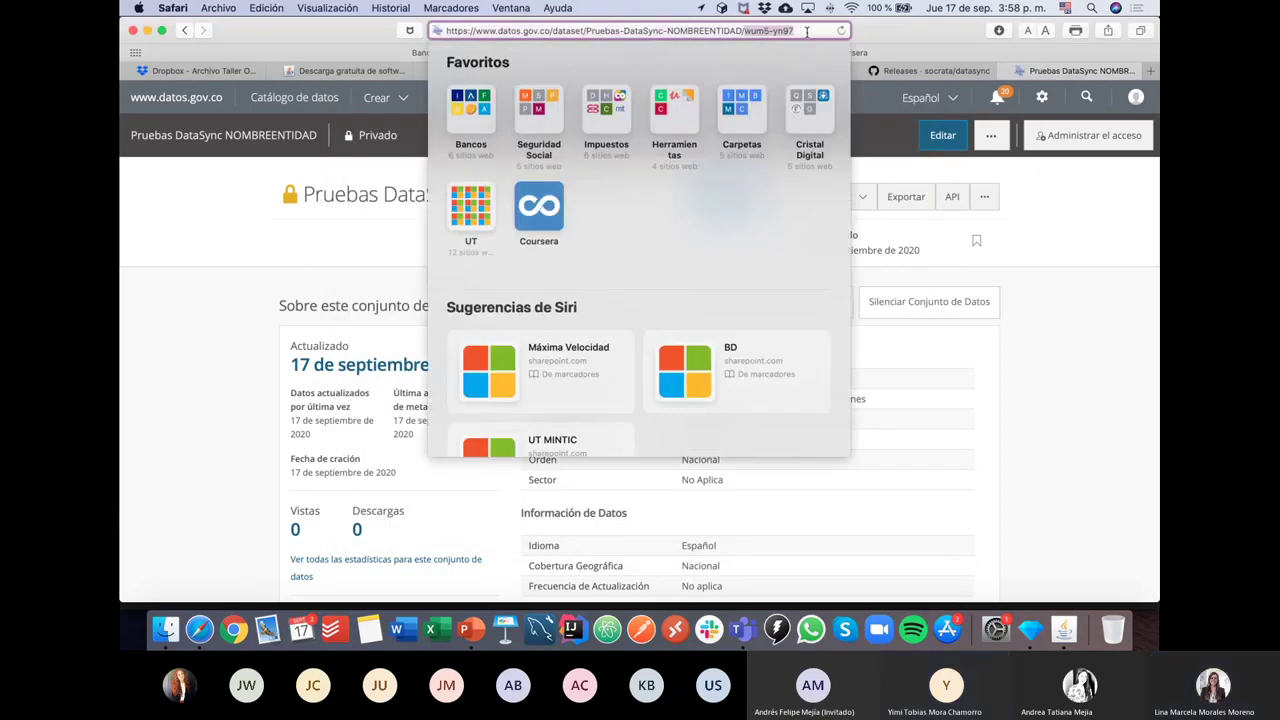
click(272, 255)
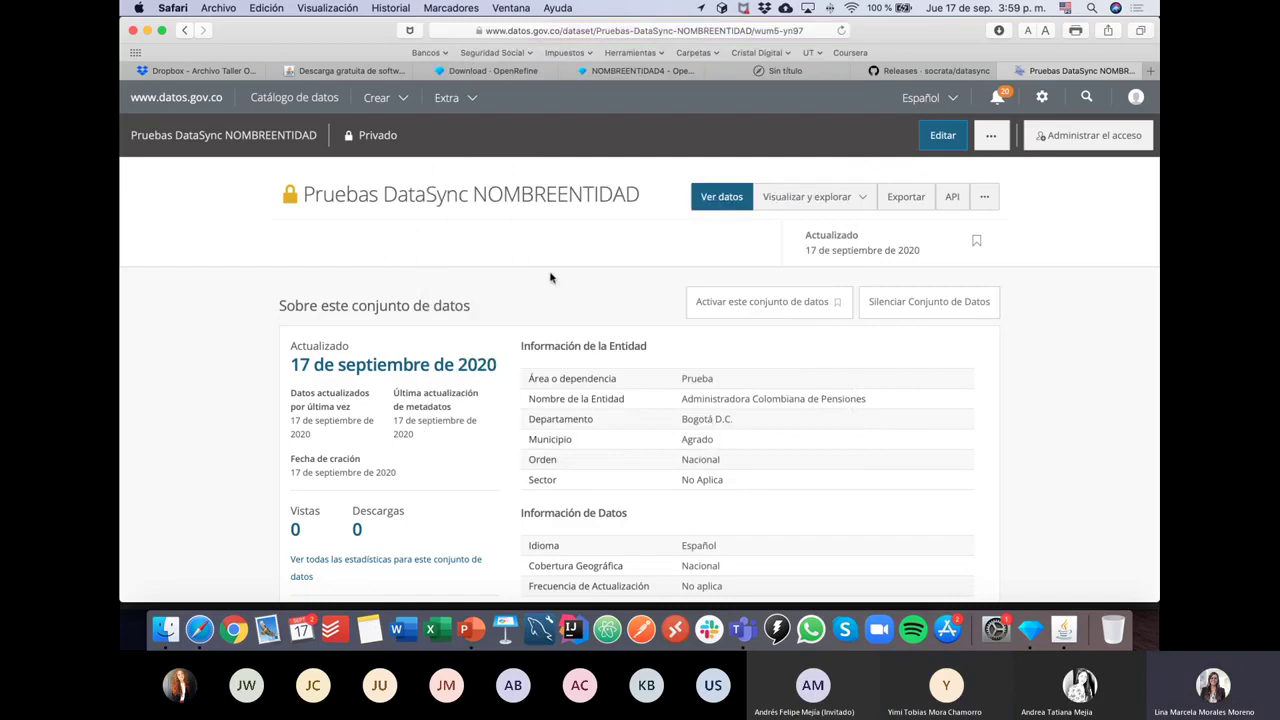
key(super+Tab)
key(super+v)
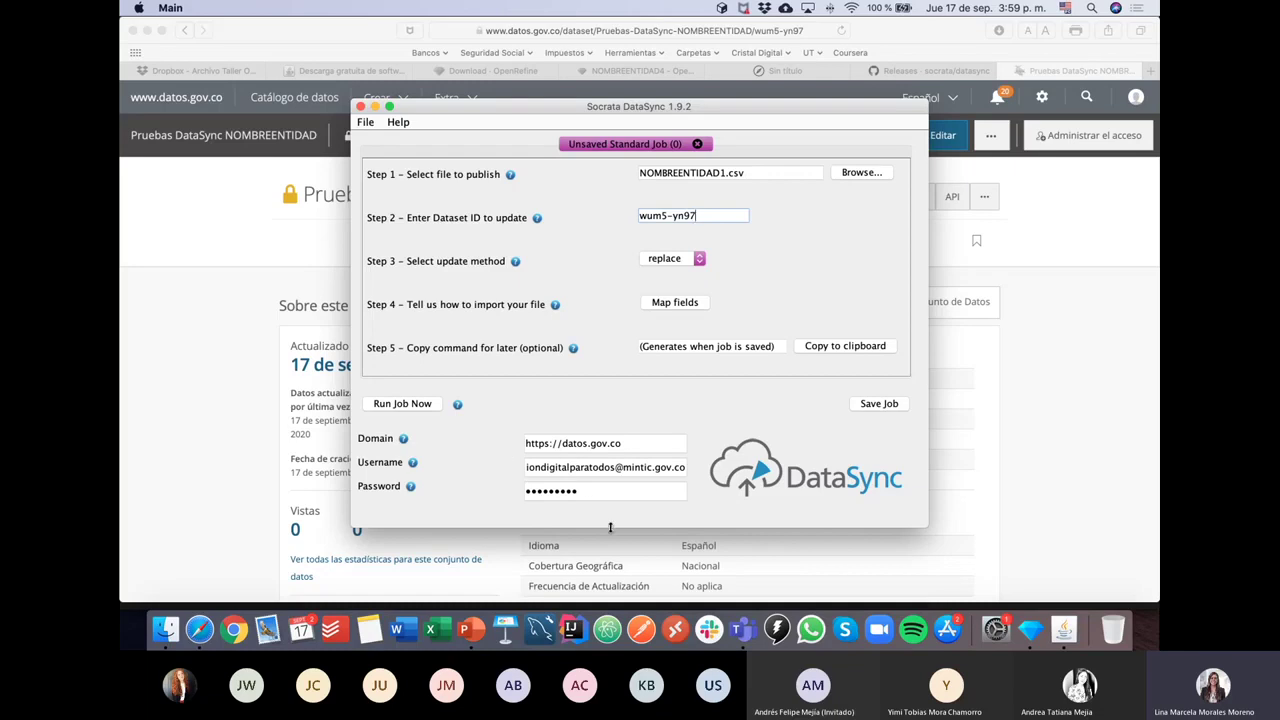
click(633, 445)
drag(633, 445, 498, 441)
triple_click(547, 467)
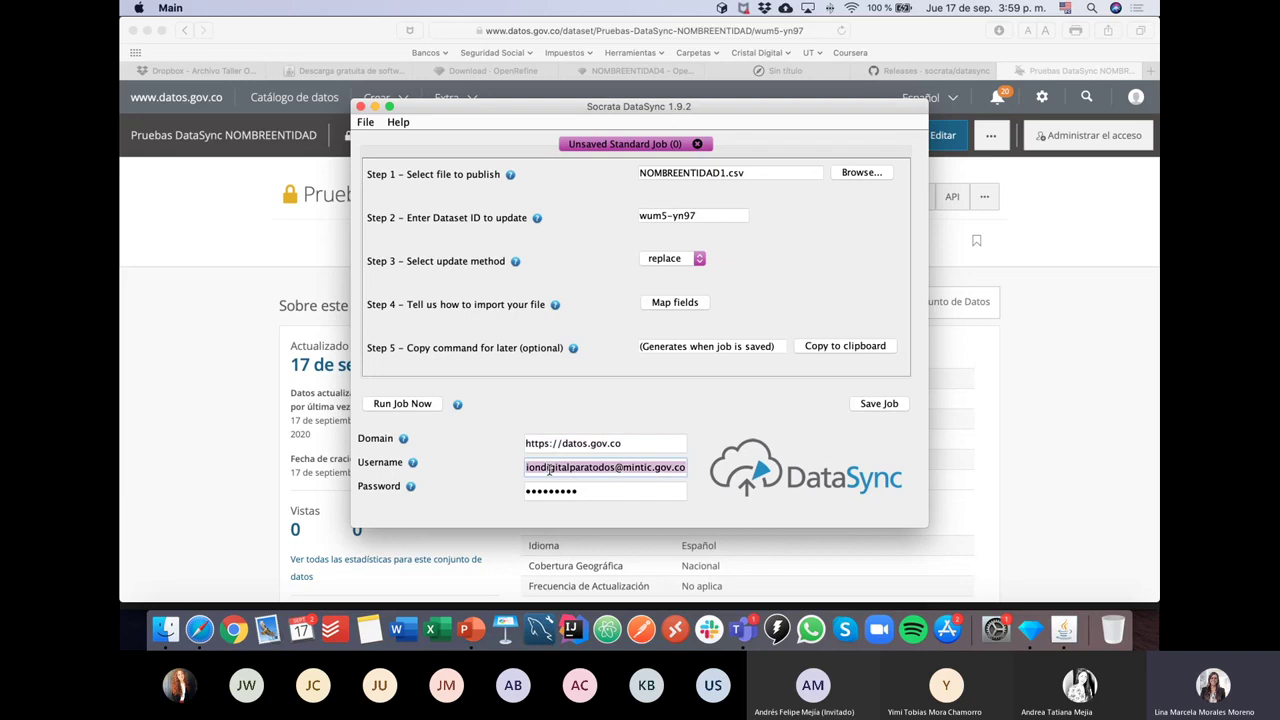
key(Tab)
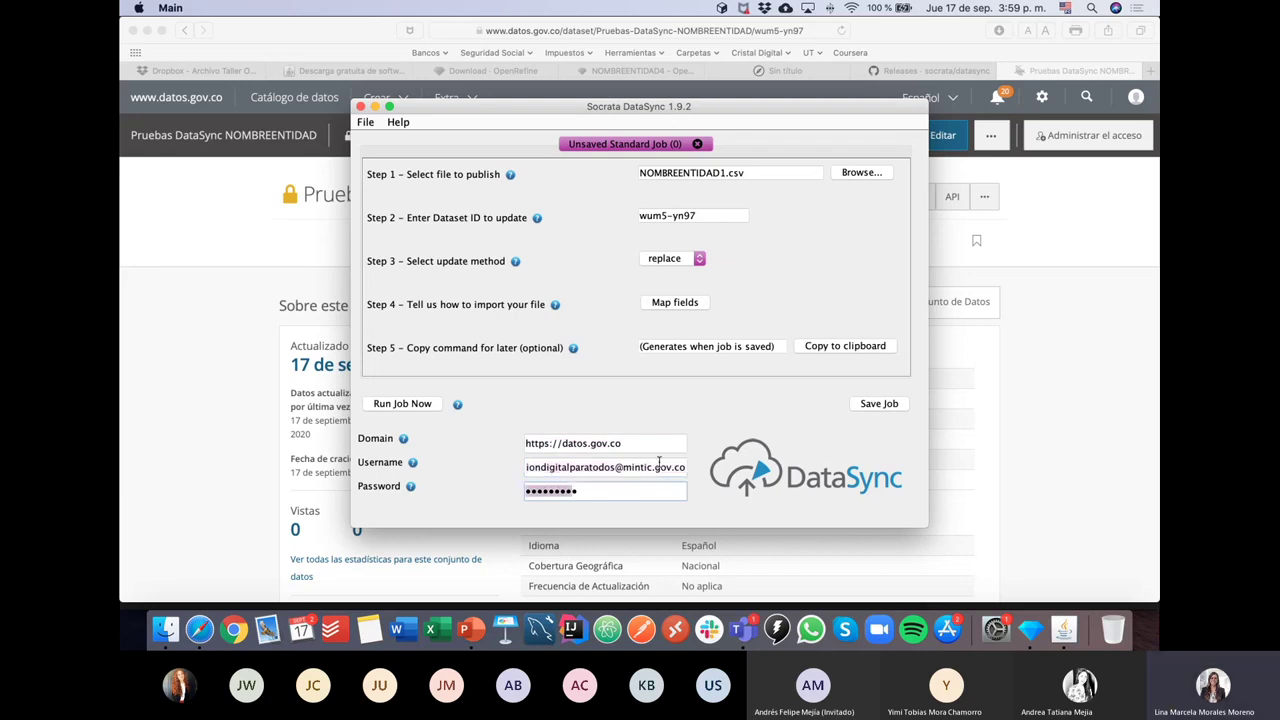
click(610, 494)
click(755, 172)
double_click(755, 172)
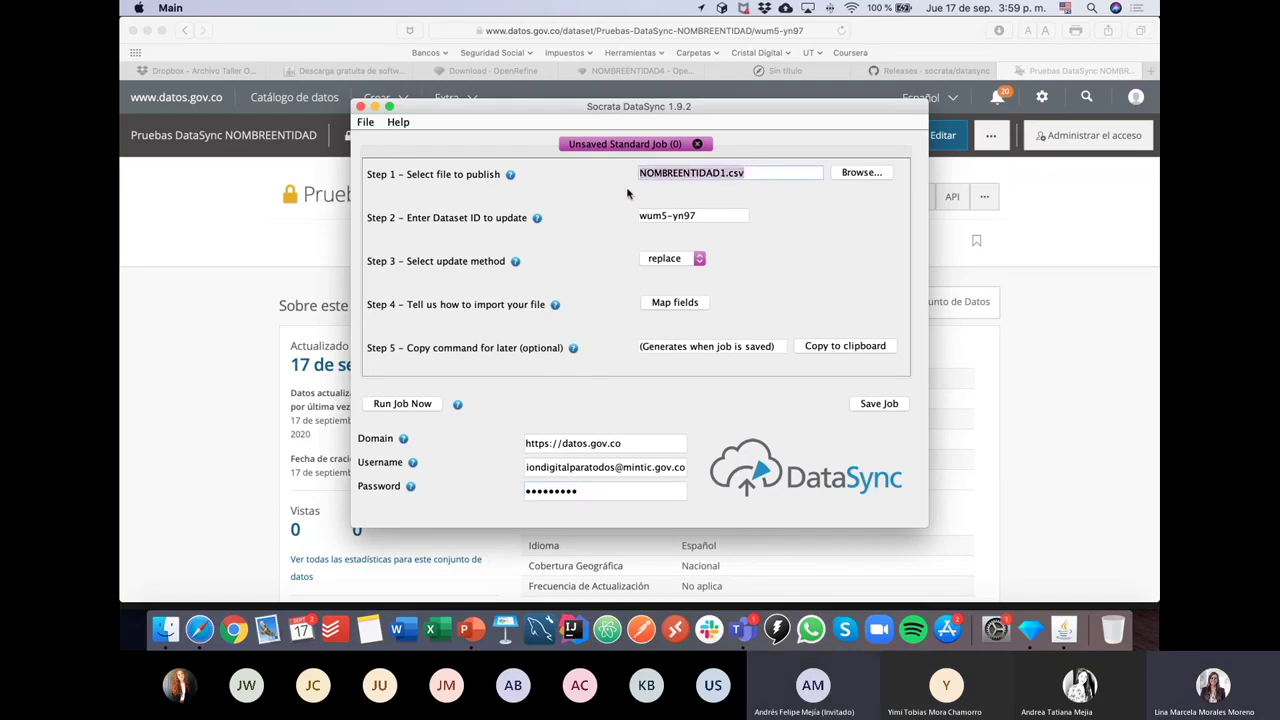
click(716, 218)
drag(716, 218, 615, 222)
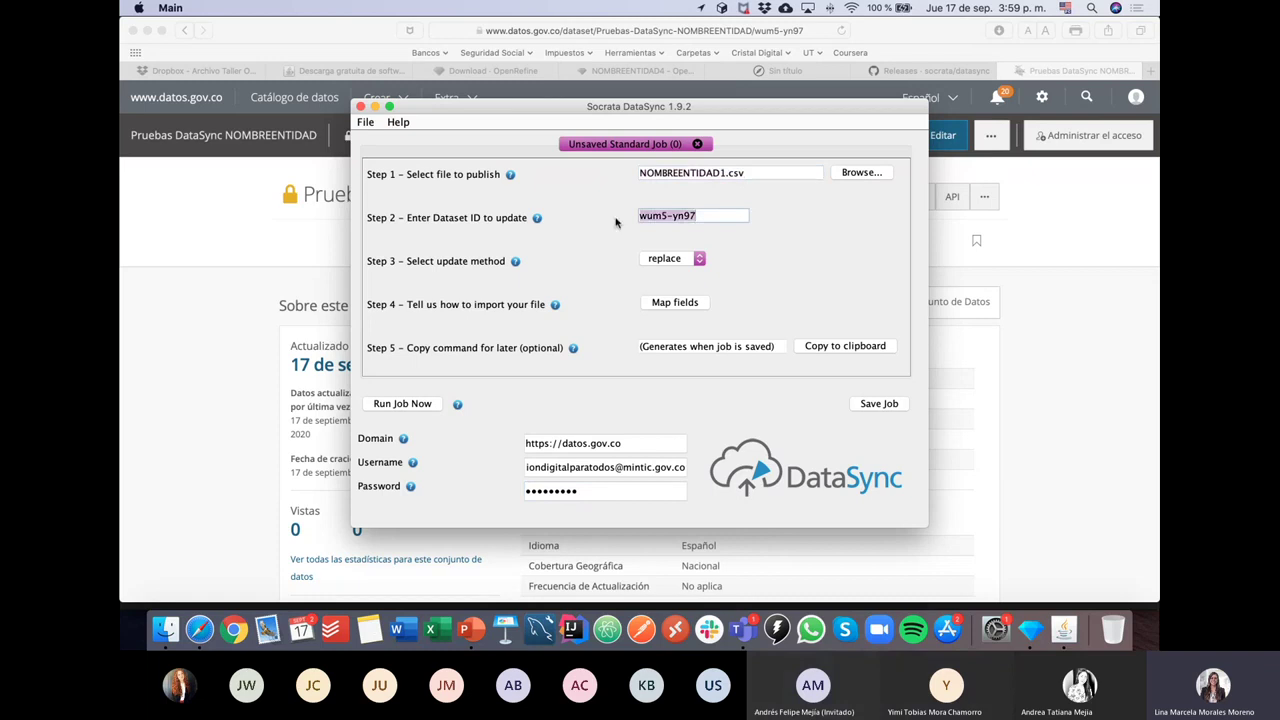
click(230, 276)
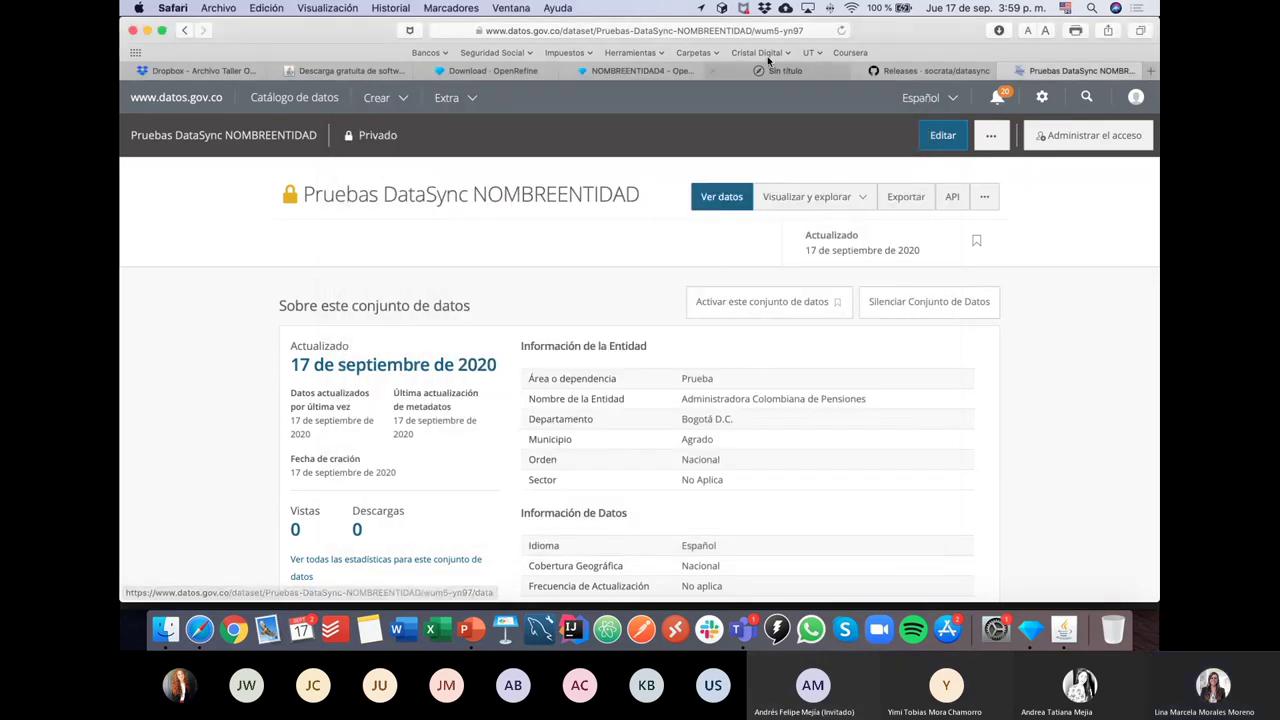
click(745, 30)
click(745, 30)
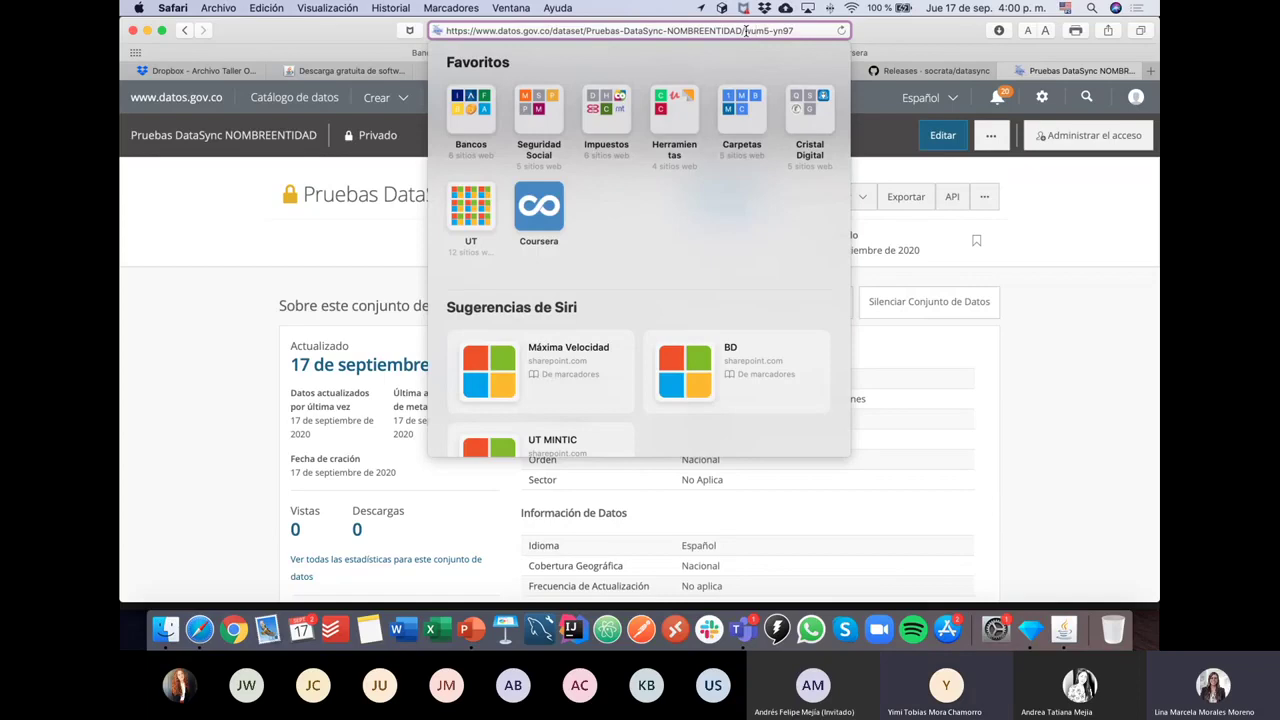
drag(745, 30, 816, 32)
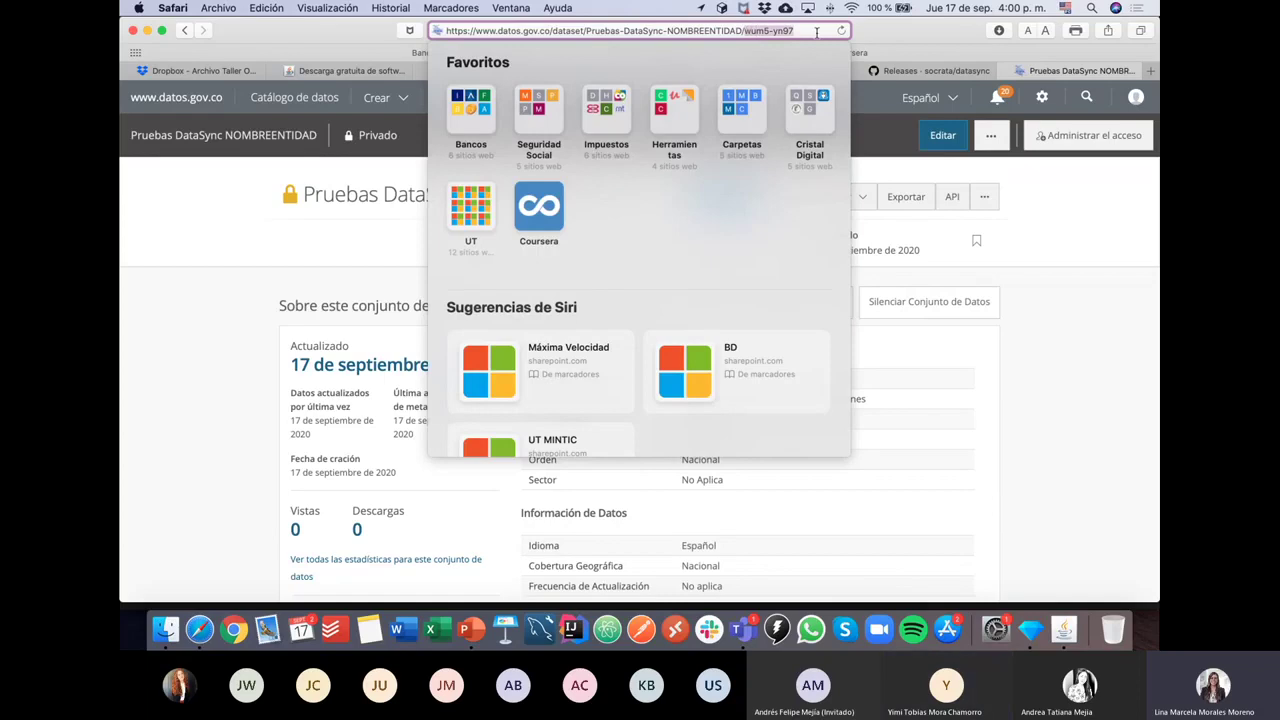
key(super+Tab)
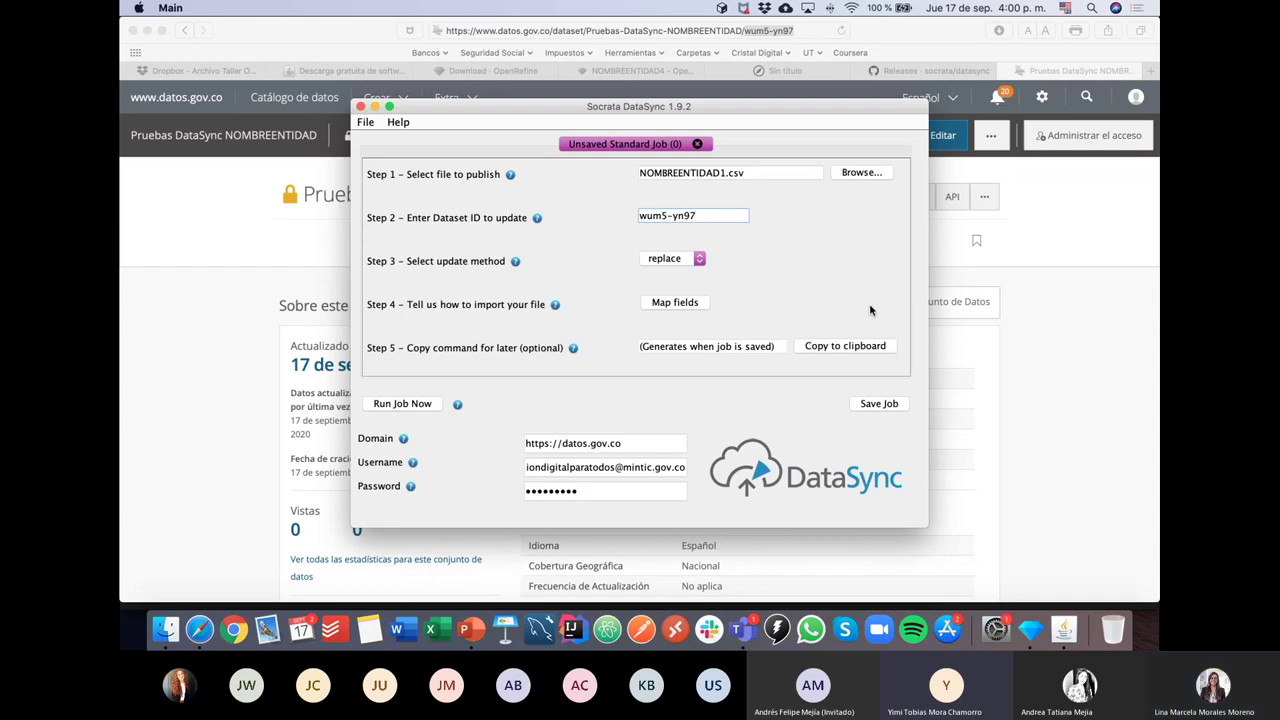
click(634, 445)
drag(634, 445, 517, 449)
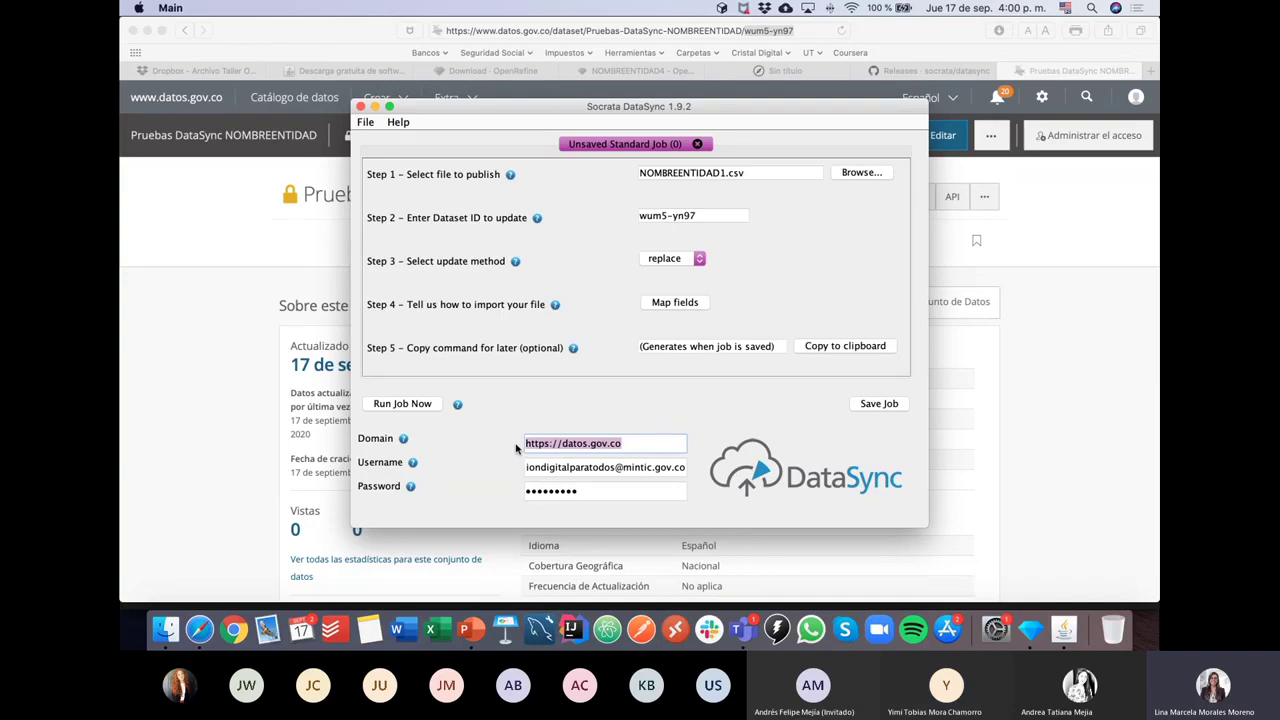
key(Tab)
key(Tab)
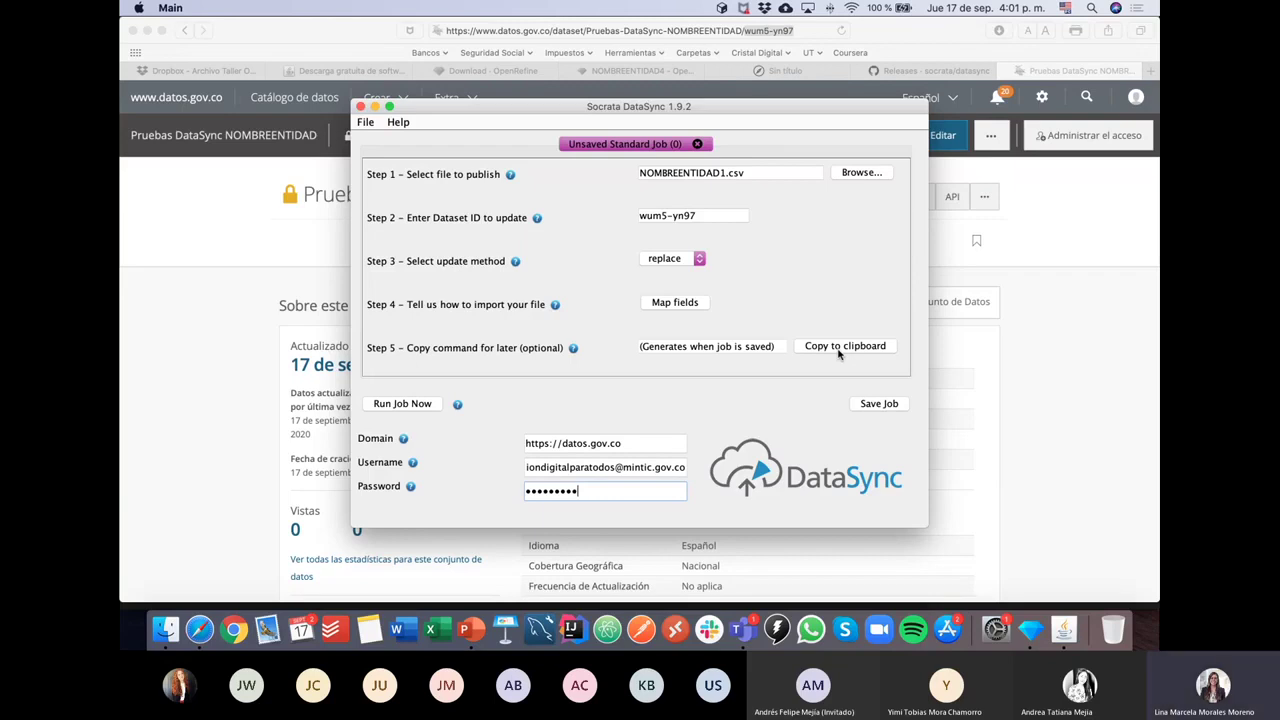
Step: Map the CSV's ID column to ID (id) and review the remaining column mappings
click(689, 306)
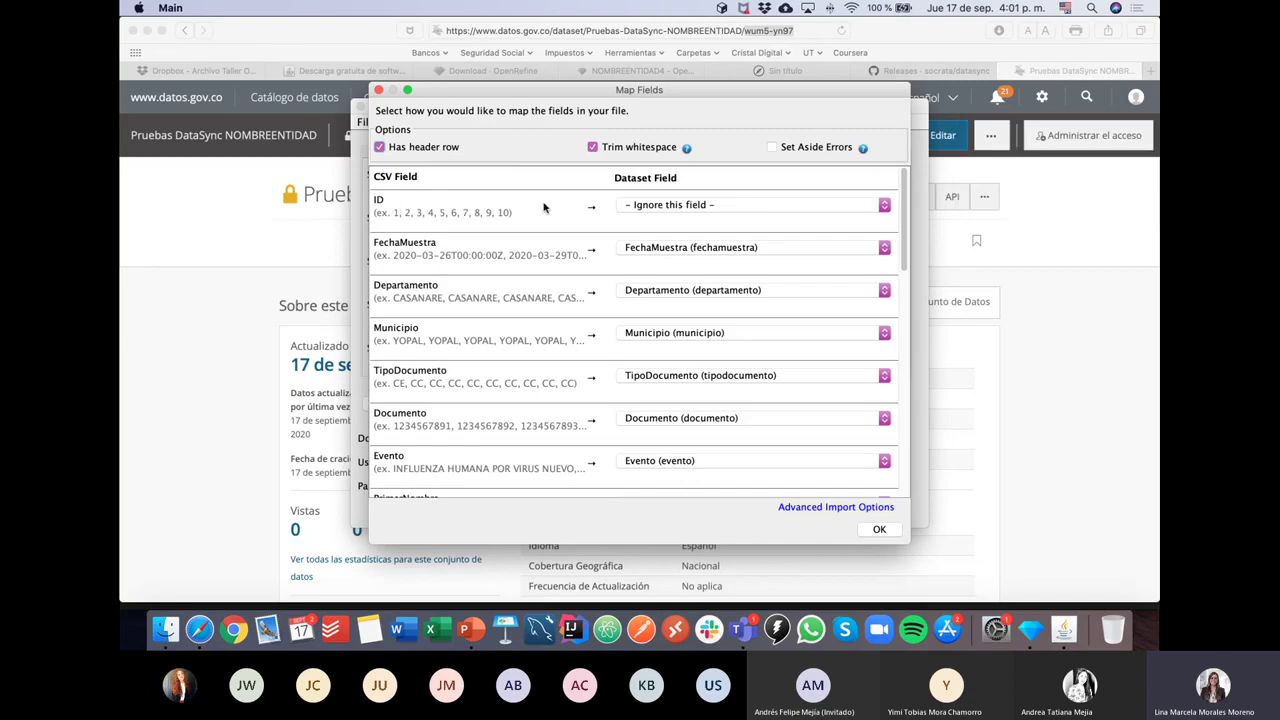
click(640, 205)
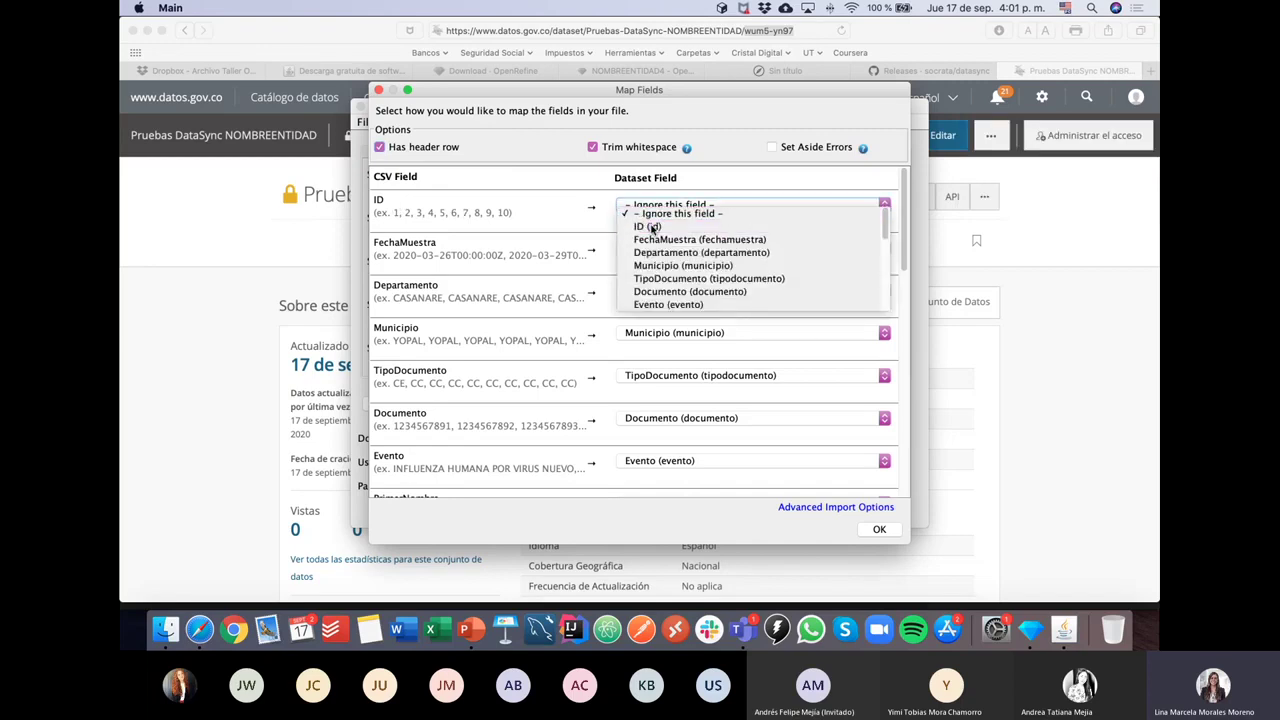
click(630, 217)
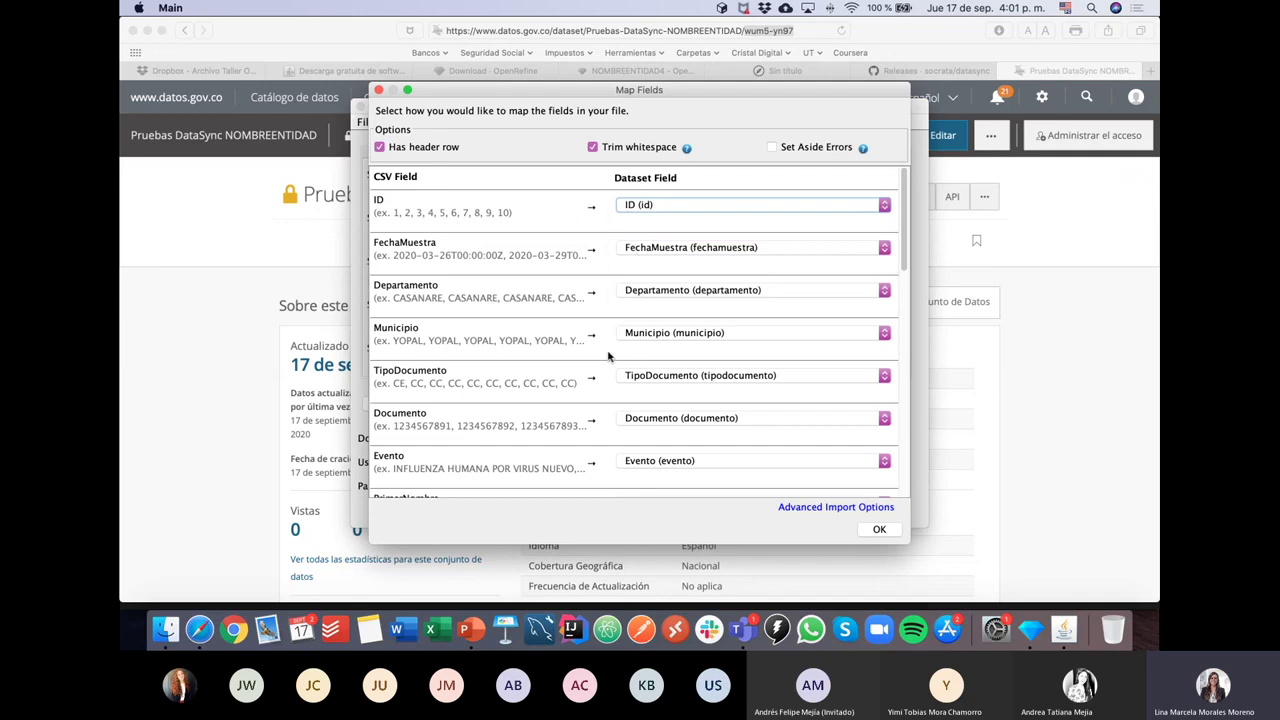
scroll(608, 356, down, 1)
scroll(608, 356, down, 3)
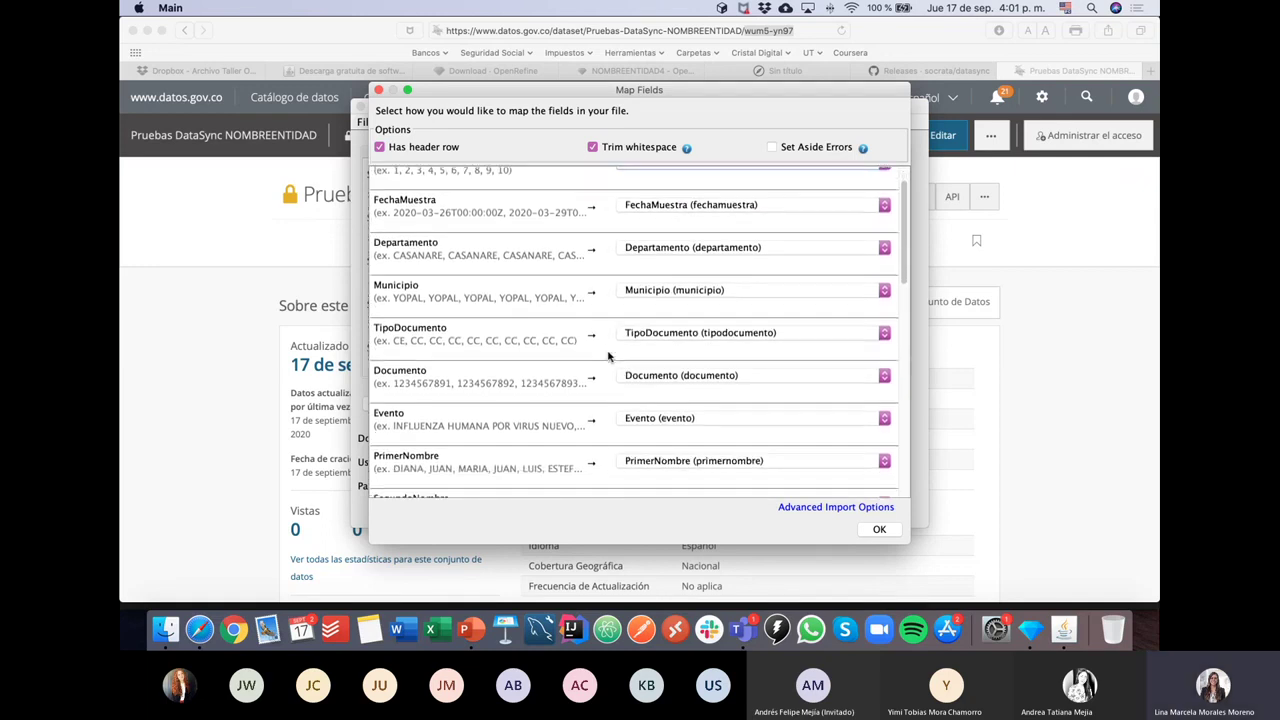
scroll(608, 356, down, 3)
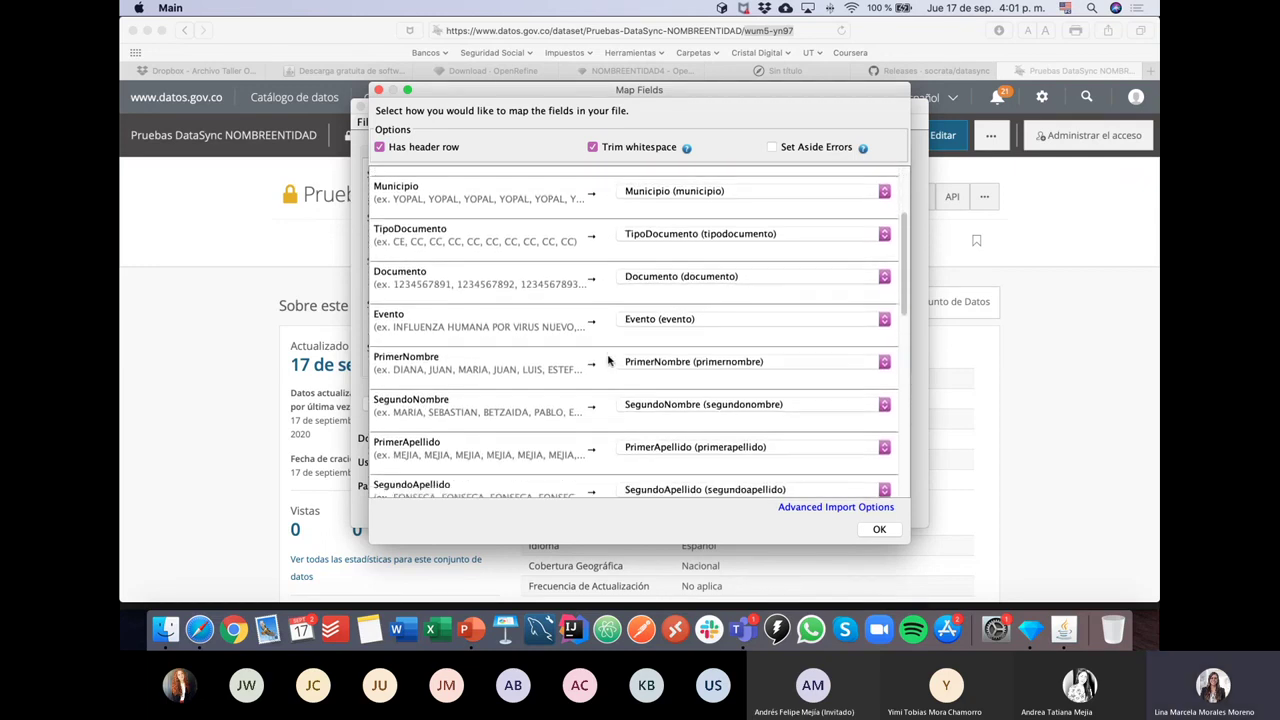
scroll(608, 360, down, 4)
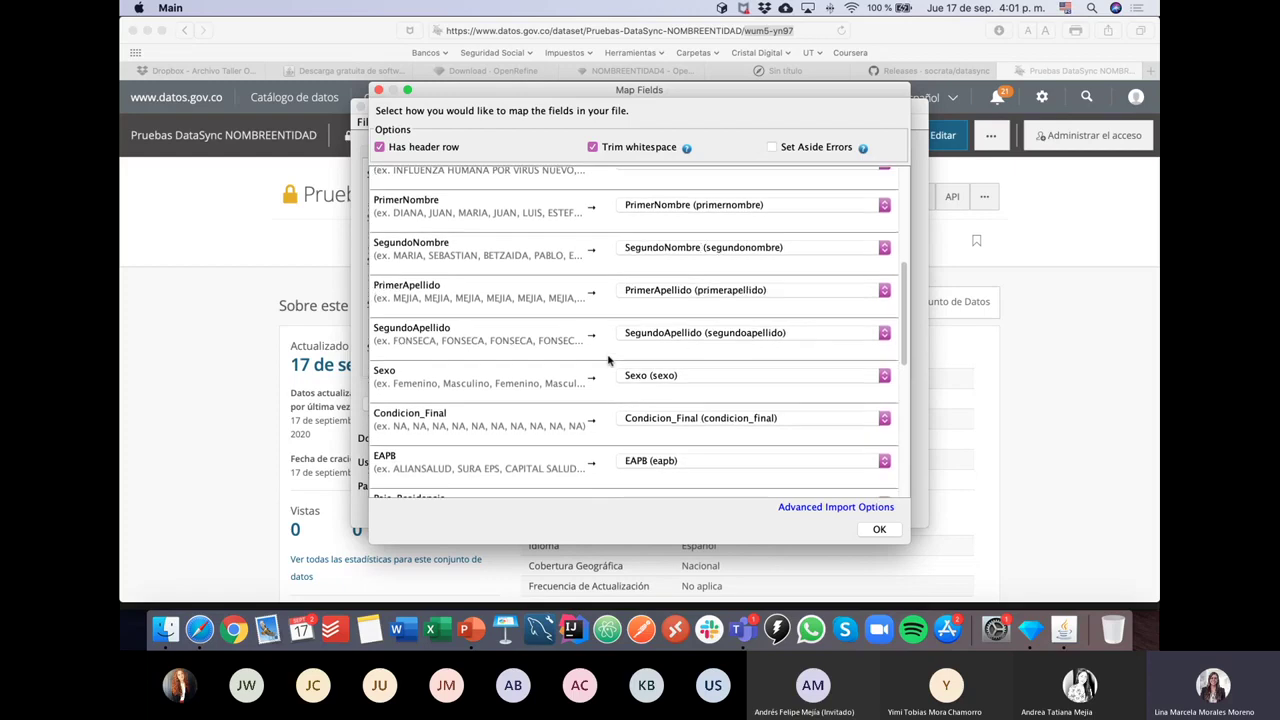
scroll(608, 358, down, 2)
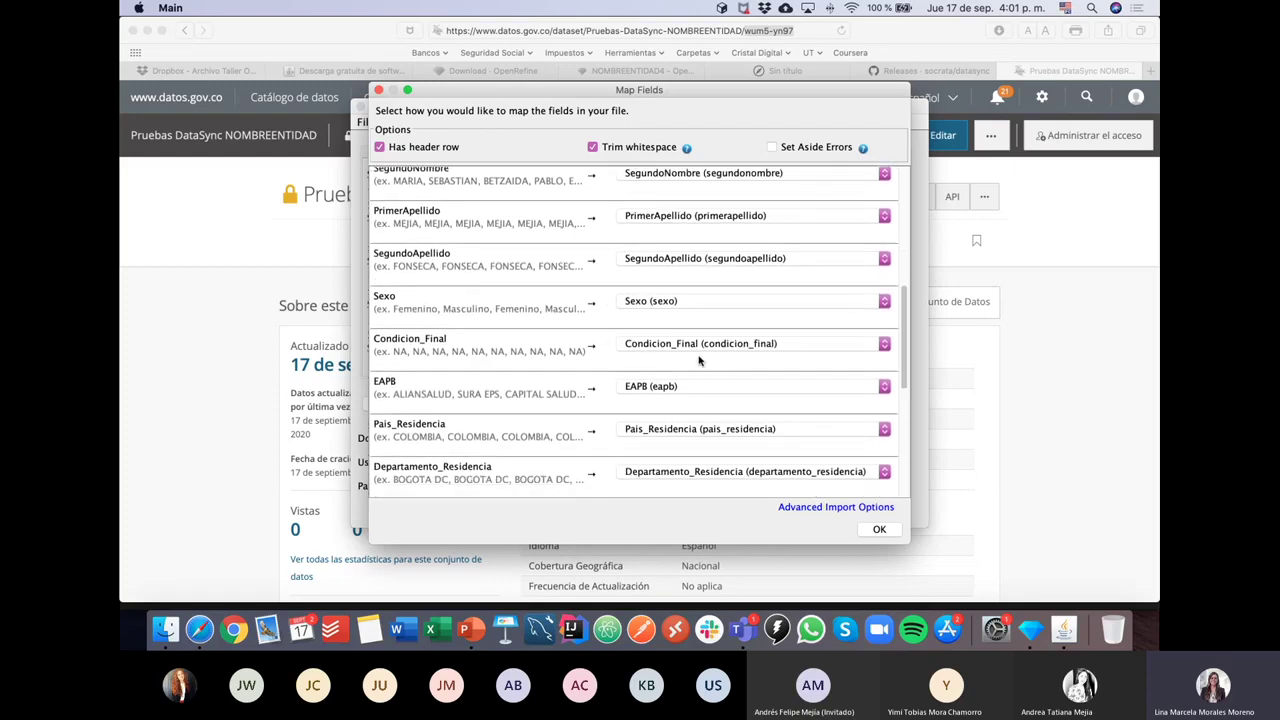
scroll(557, 348, down, 5)
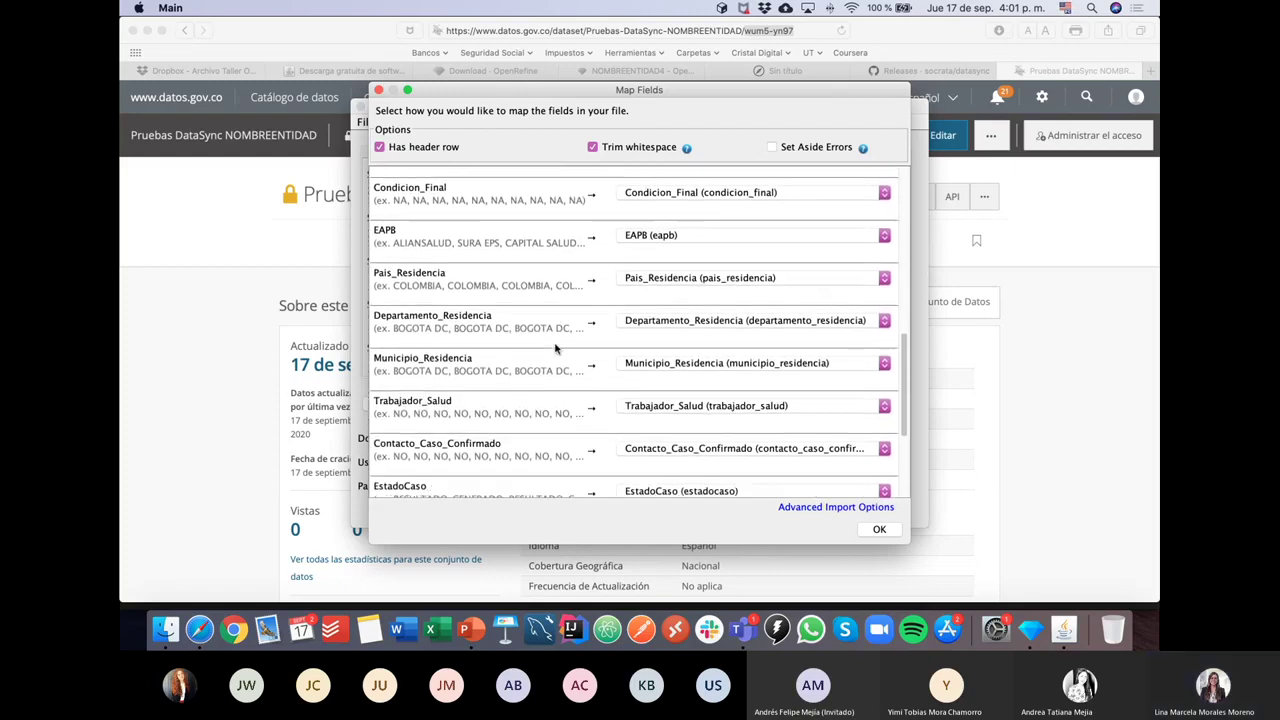
scroll(557, 348, down, 4)
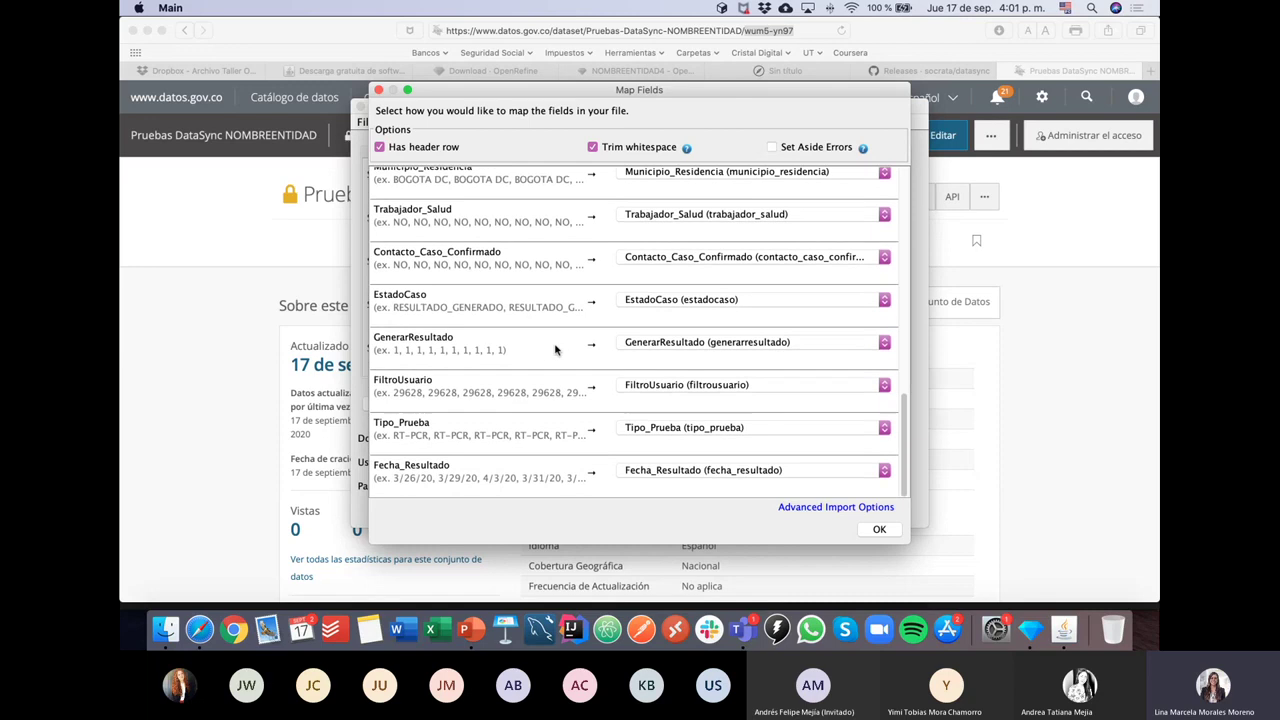
scroll(557, 348, up, 15)
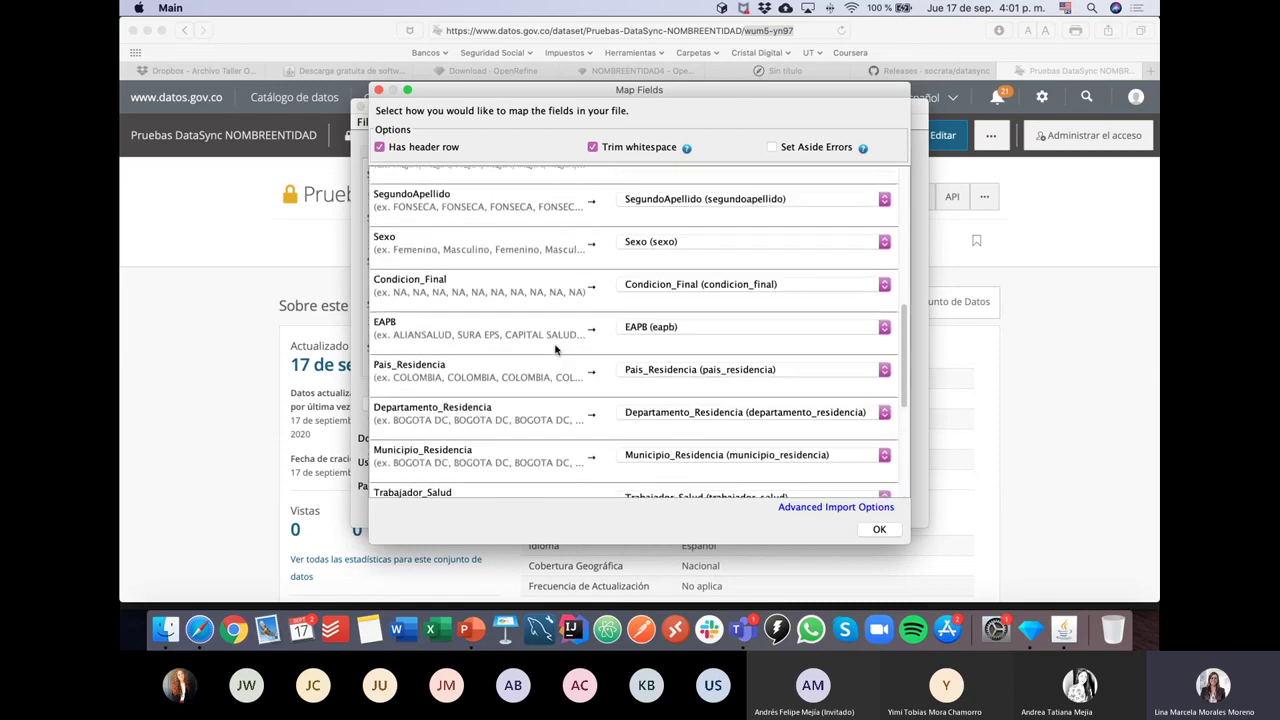
scroll(557, 348, up, 3)
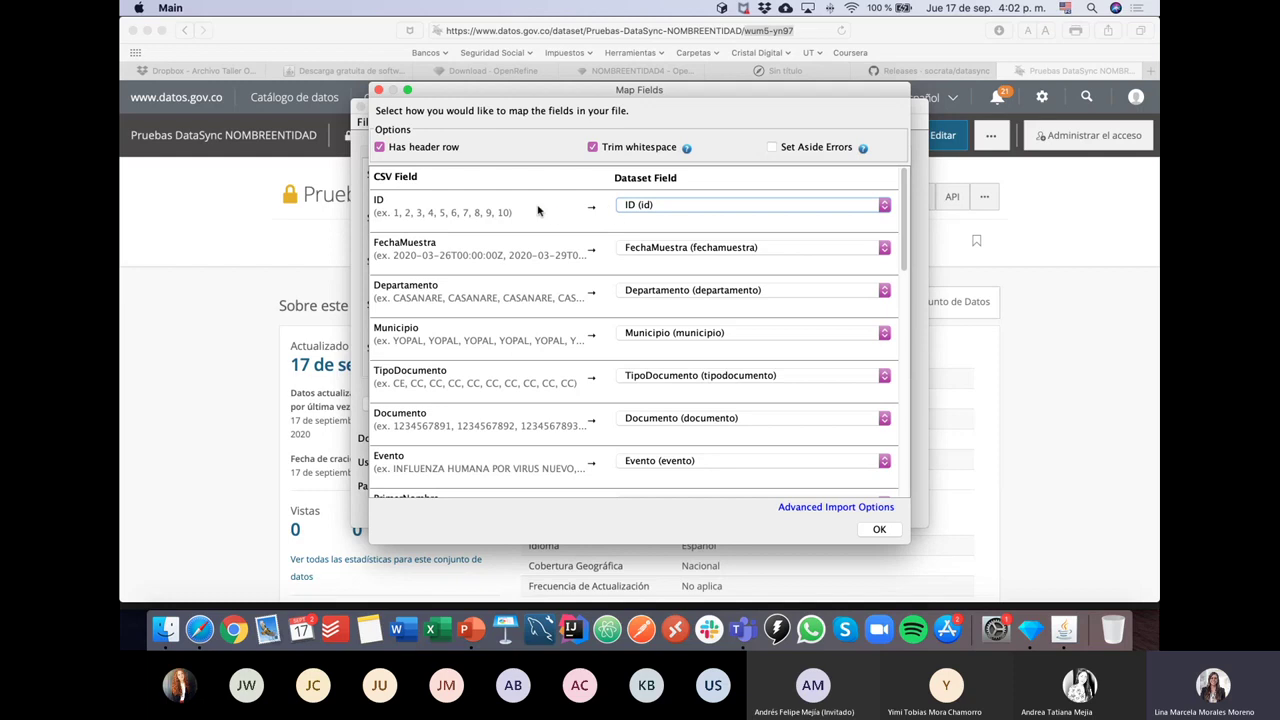
Step: Confirm the ID row keeps ID (id) and accept the field mapping with OK
click(637, 208)
click(650, 227)
click(614, 222)
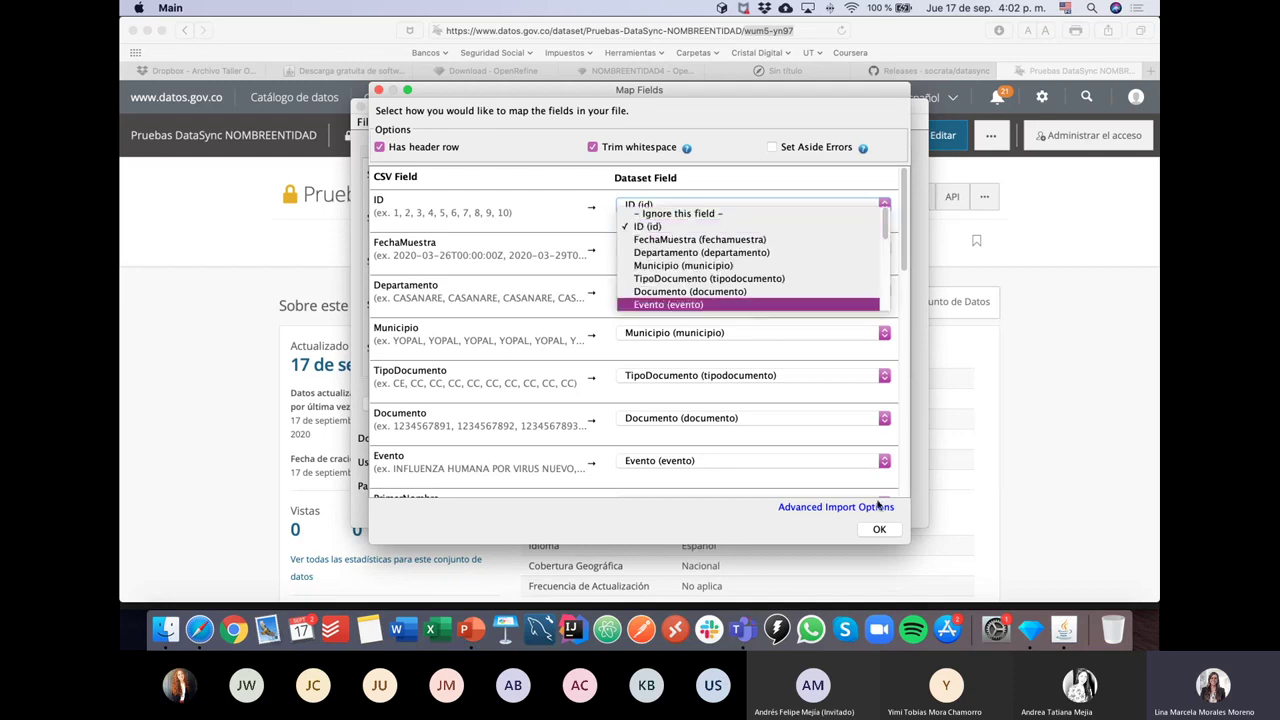
click(603, 208)
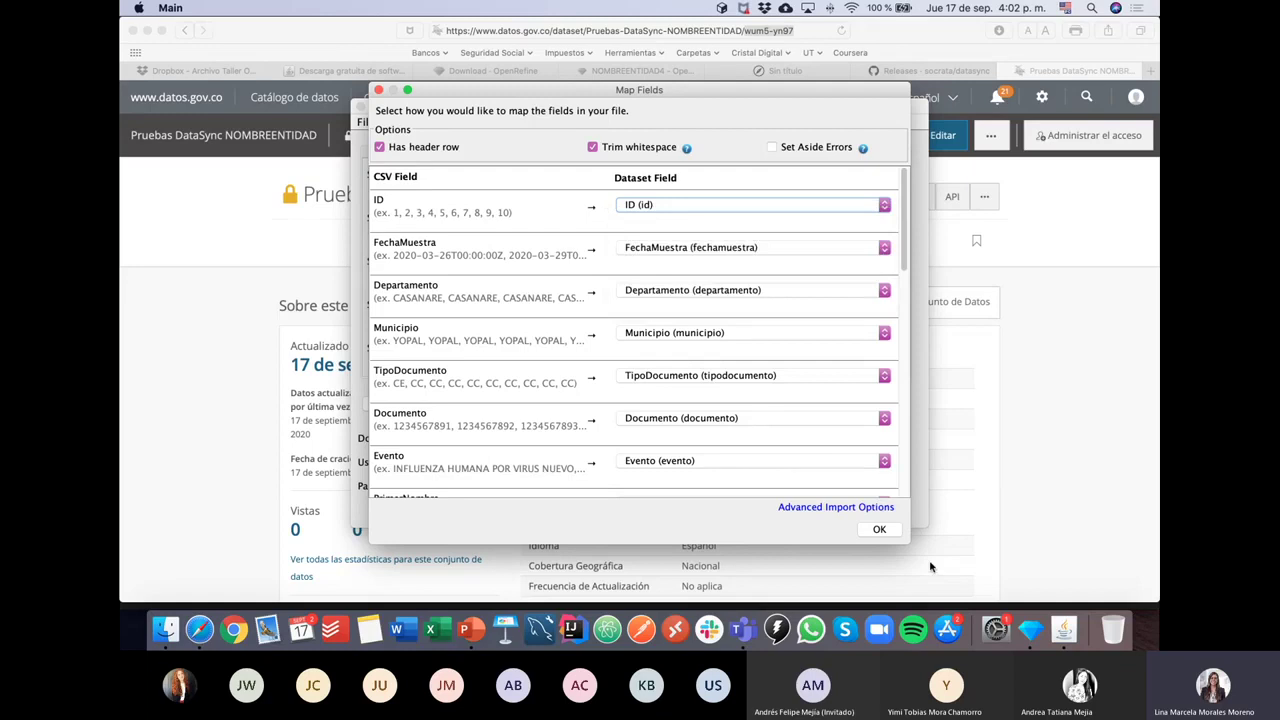
click(892, 532)
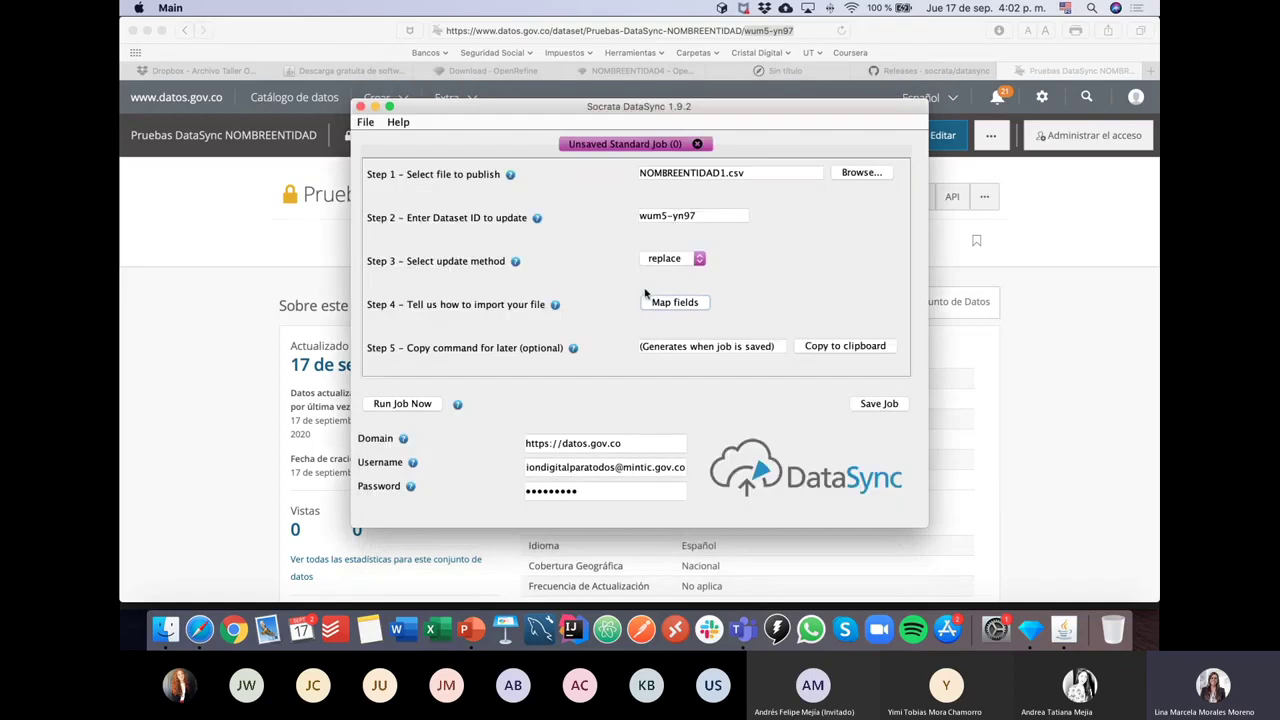
Step: Run the job and screenshot the message confirming NOMBREENTIDAD1.csv updated wum5-yn97 successfully
click(404, 405)
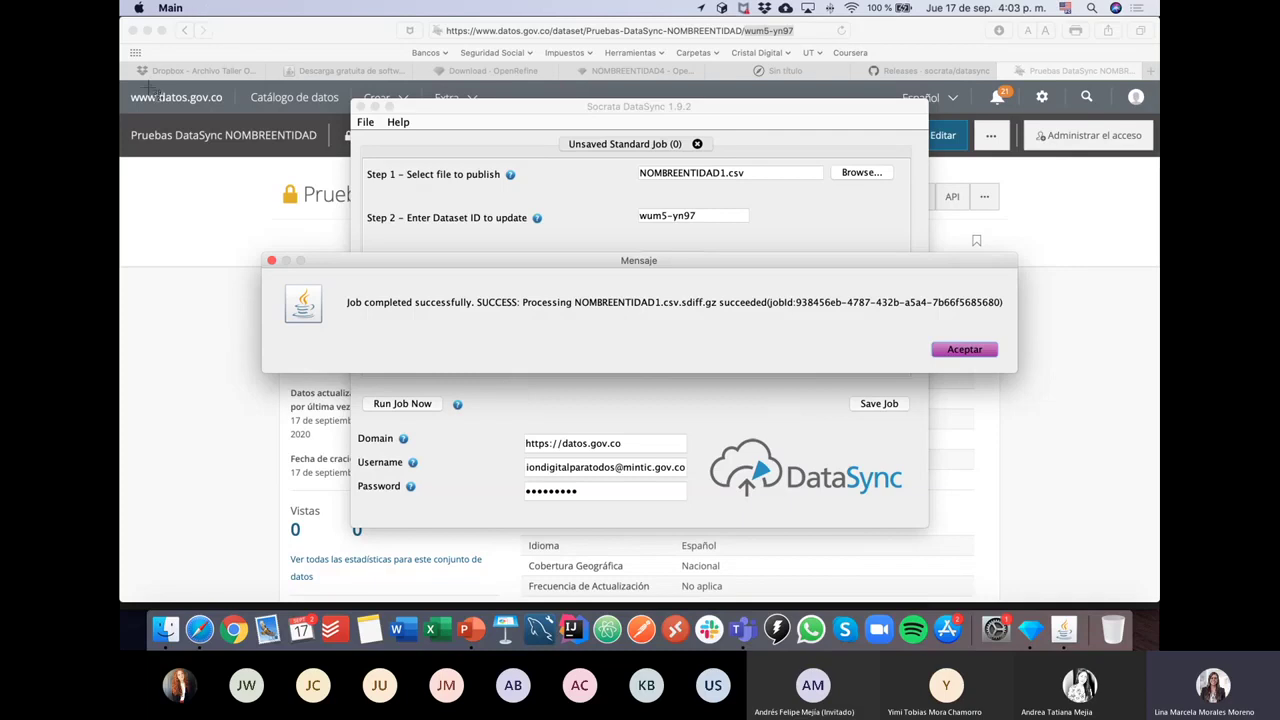
key(super+shift+4)
drag(124, 82, 1155, 602)
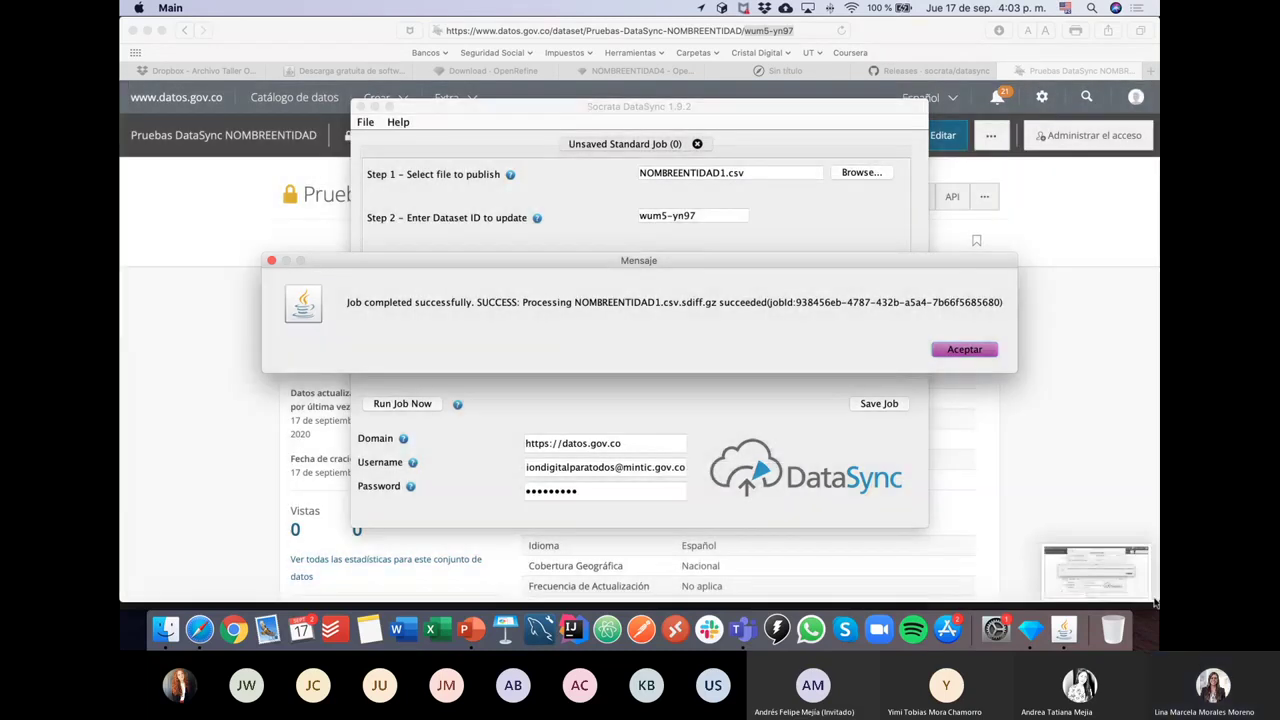
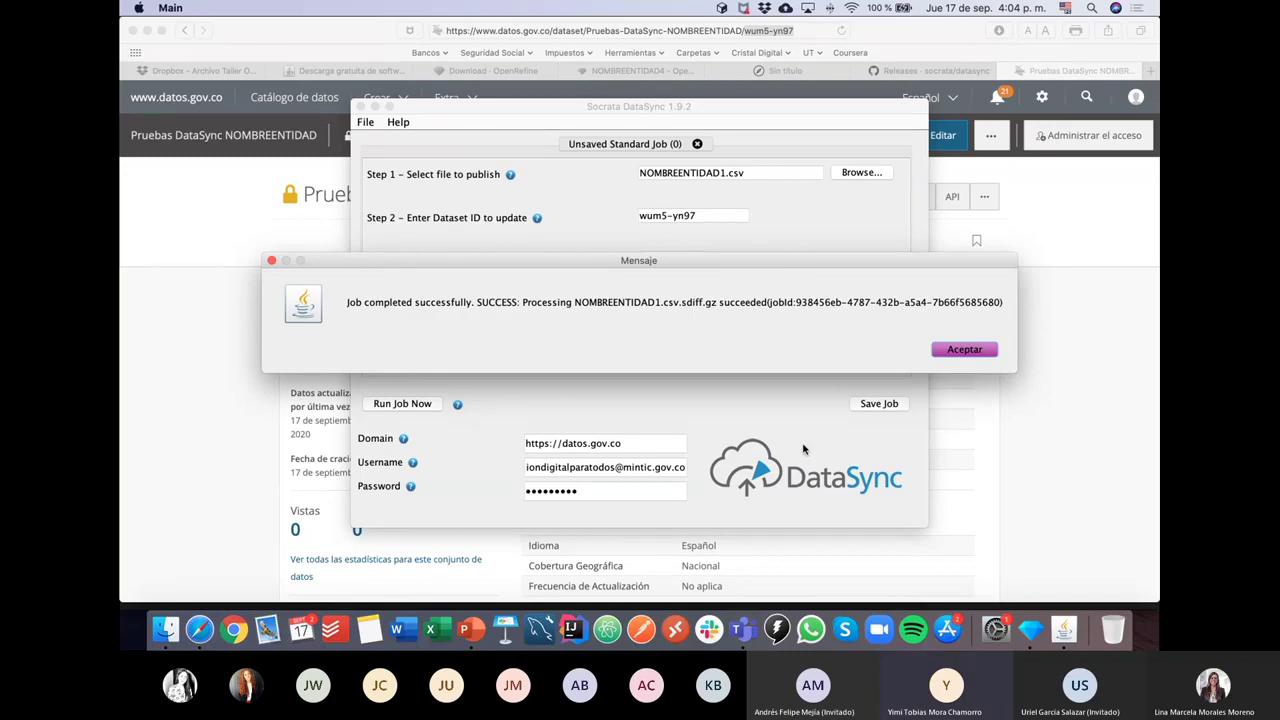
Step: Dismiss the job-success message and compare dataset ID wum5-yn97 against the dataset's web page
click(985, 356)
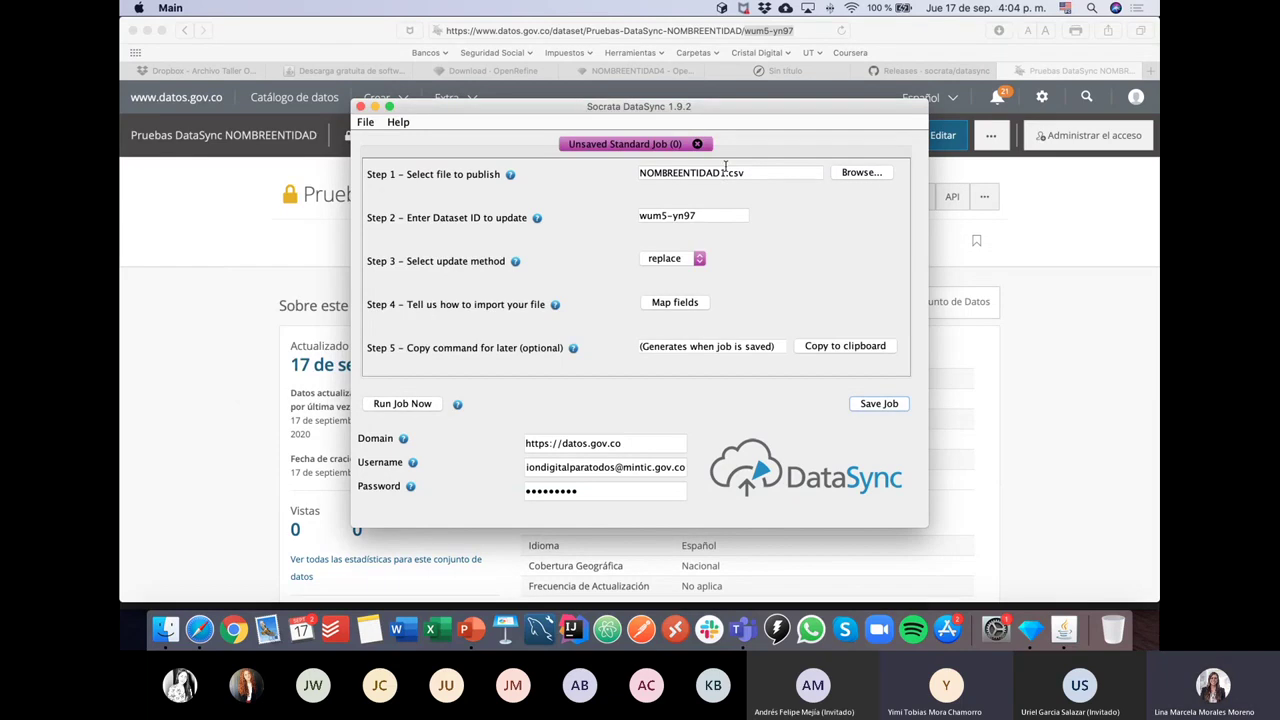
drag(712, 214, 642, 216)
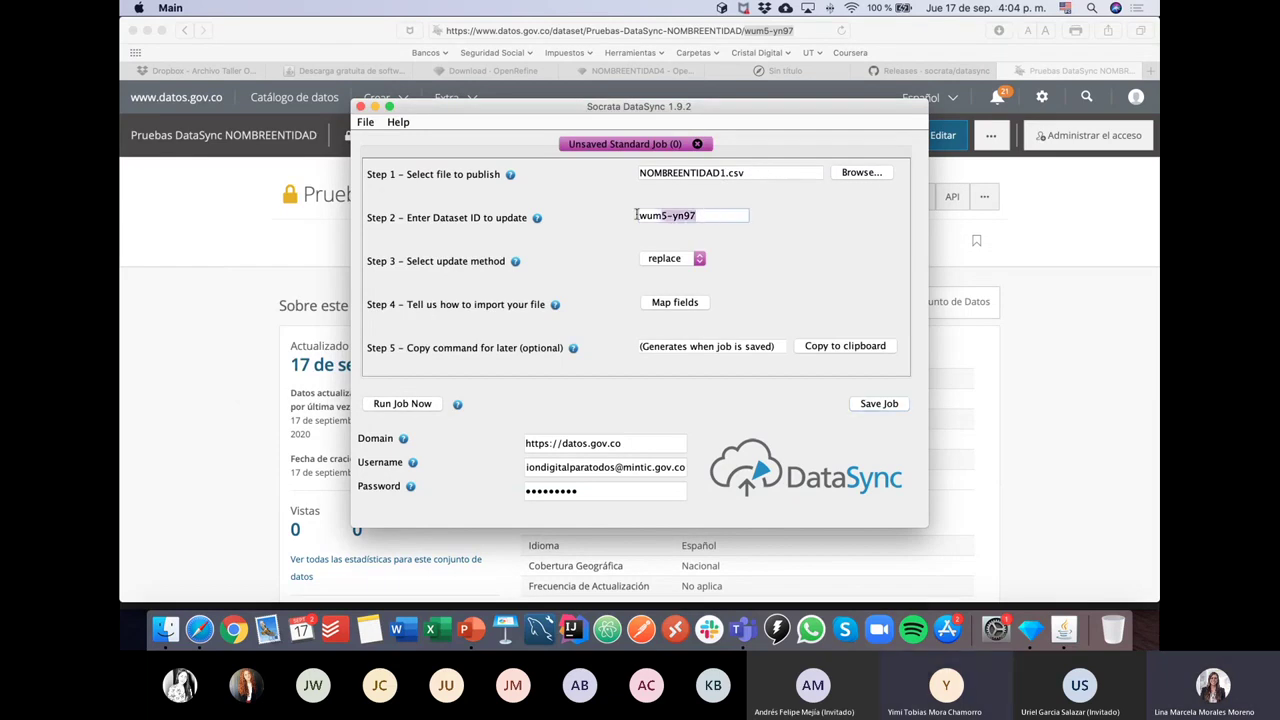
click(748, 70)
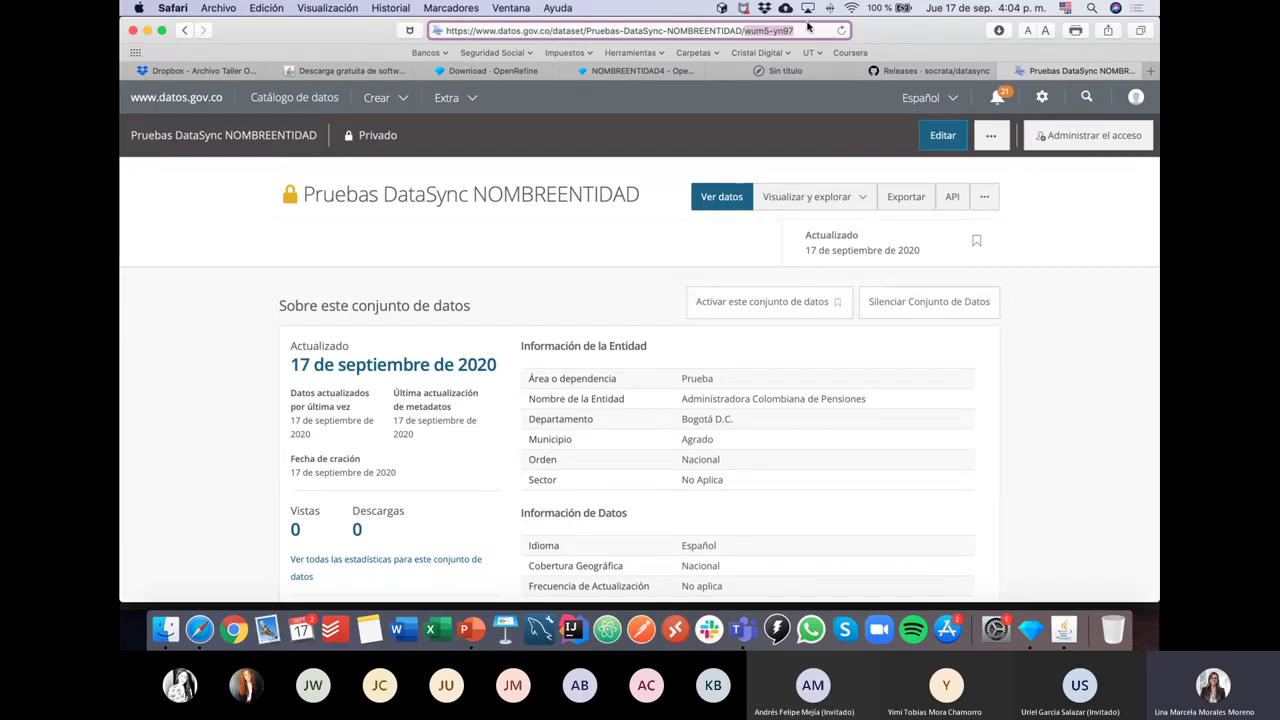
key(super+Tab)
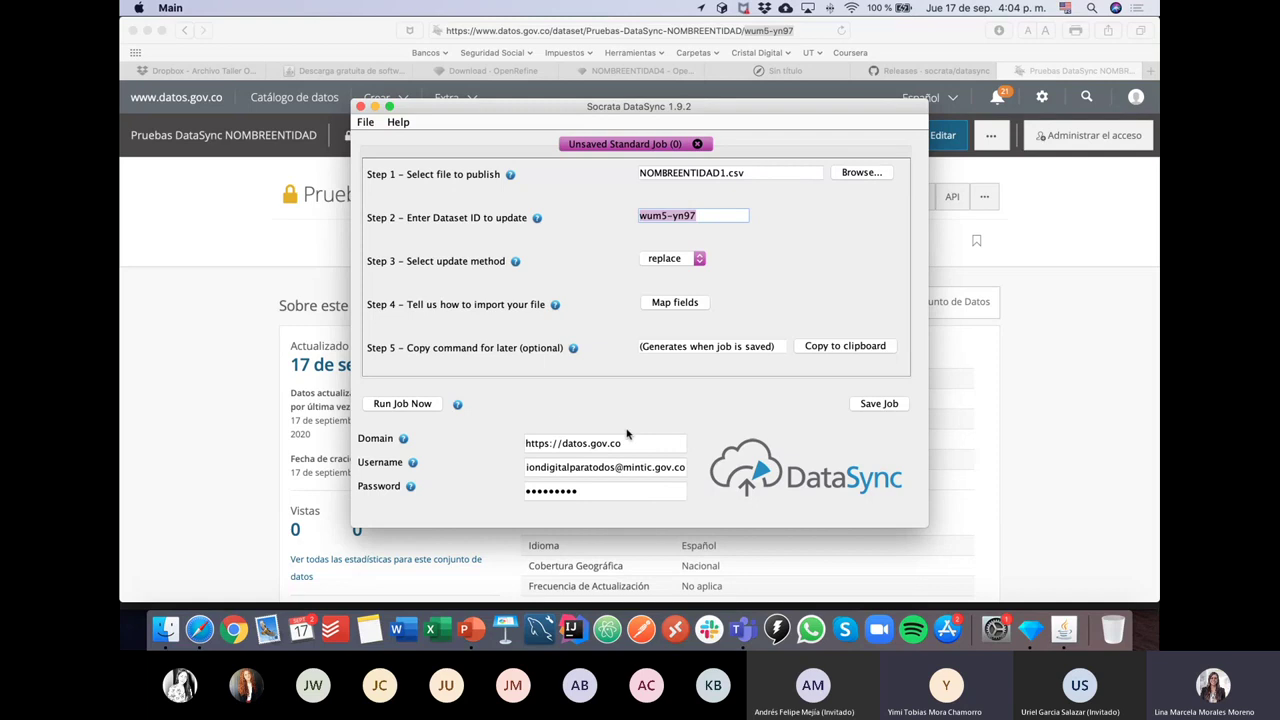
Step: Review the domain, username and password values, then open the field mapping
drag(632, 444, 515, 448)
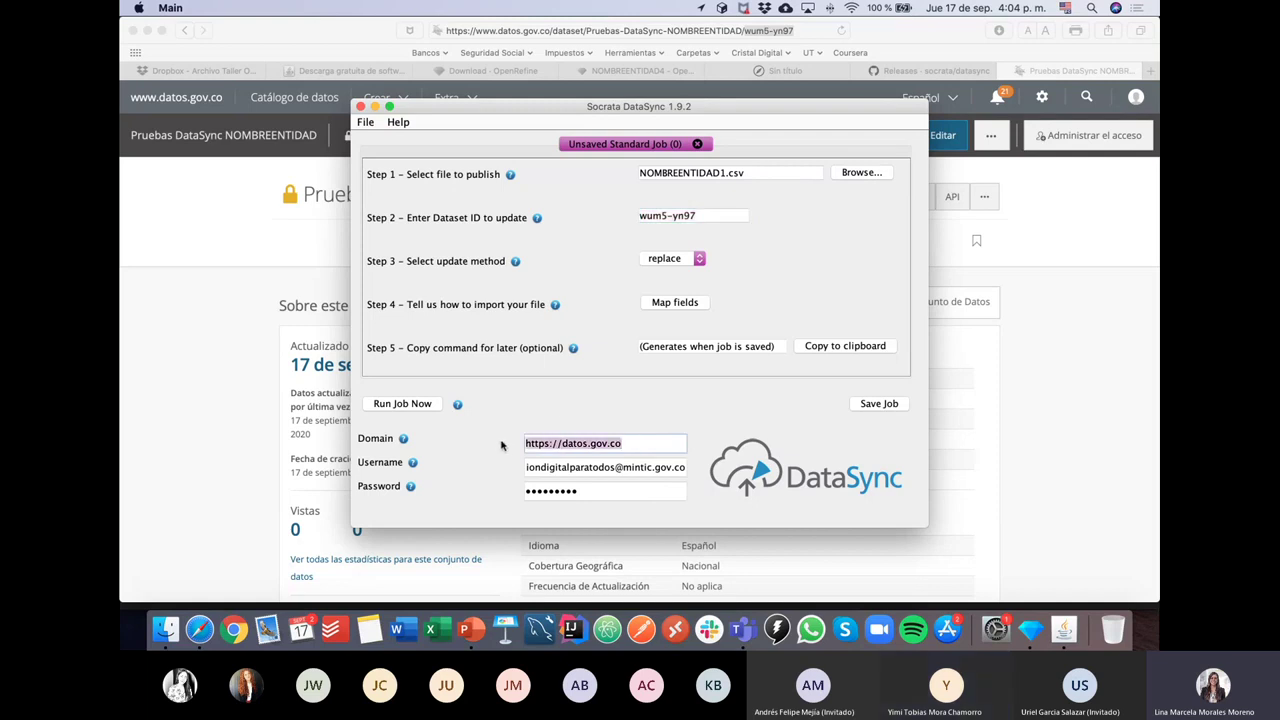
triple_click(555, 467)
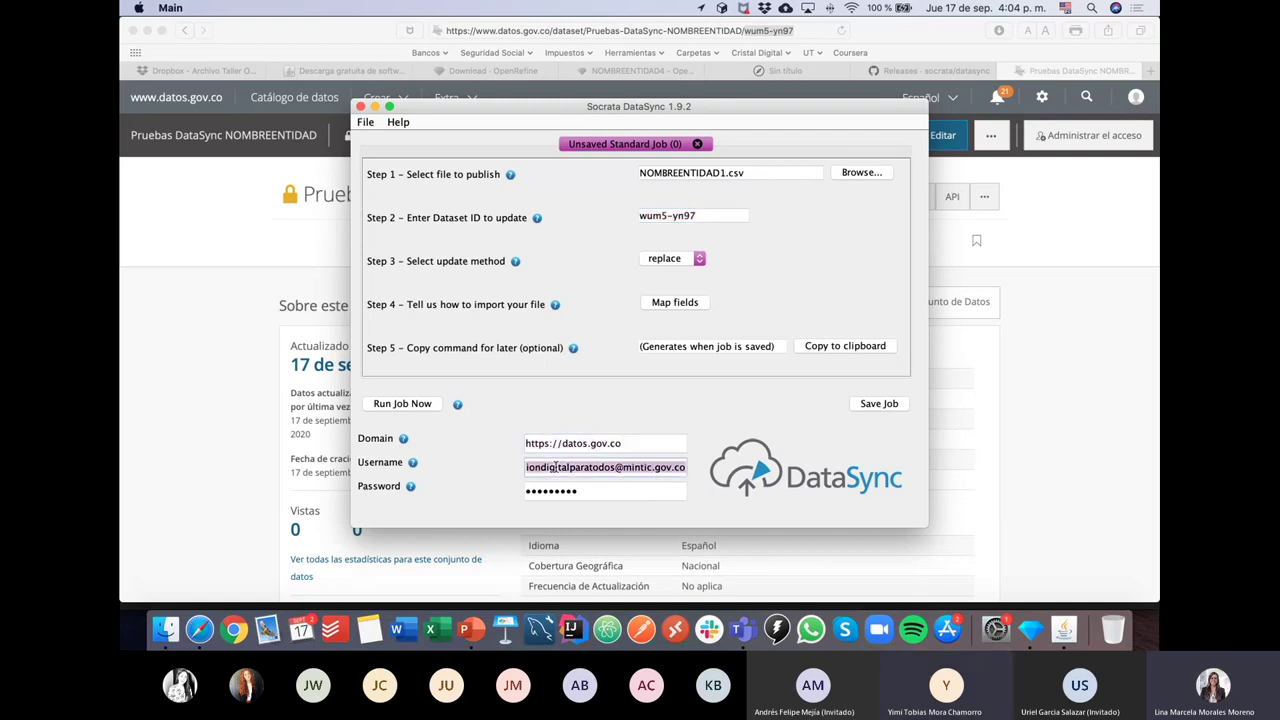
drag(590, 491, 491, 491)
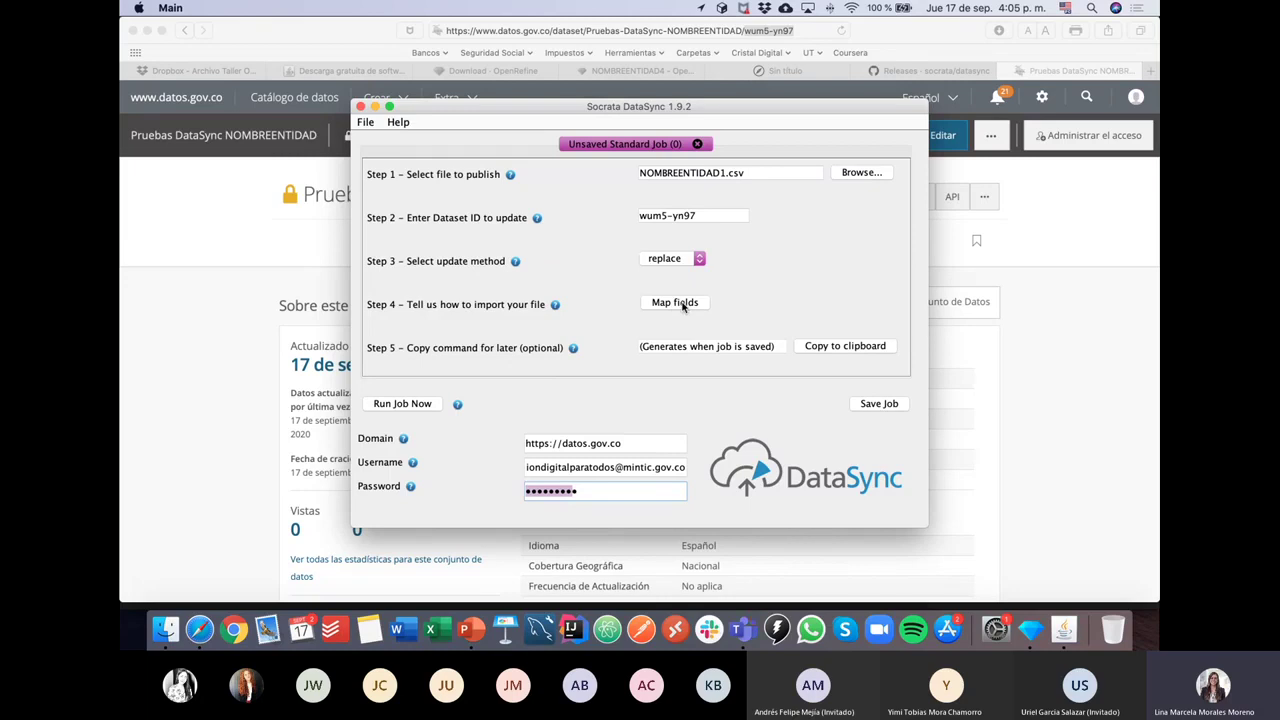
click(683, 304)
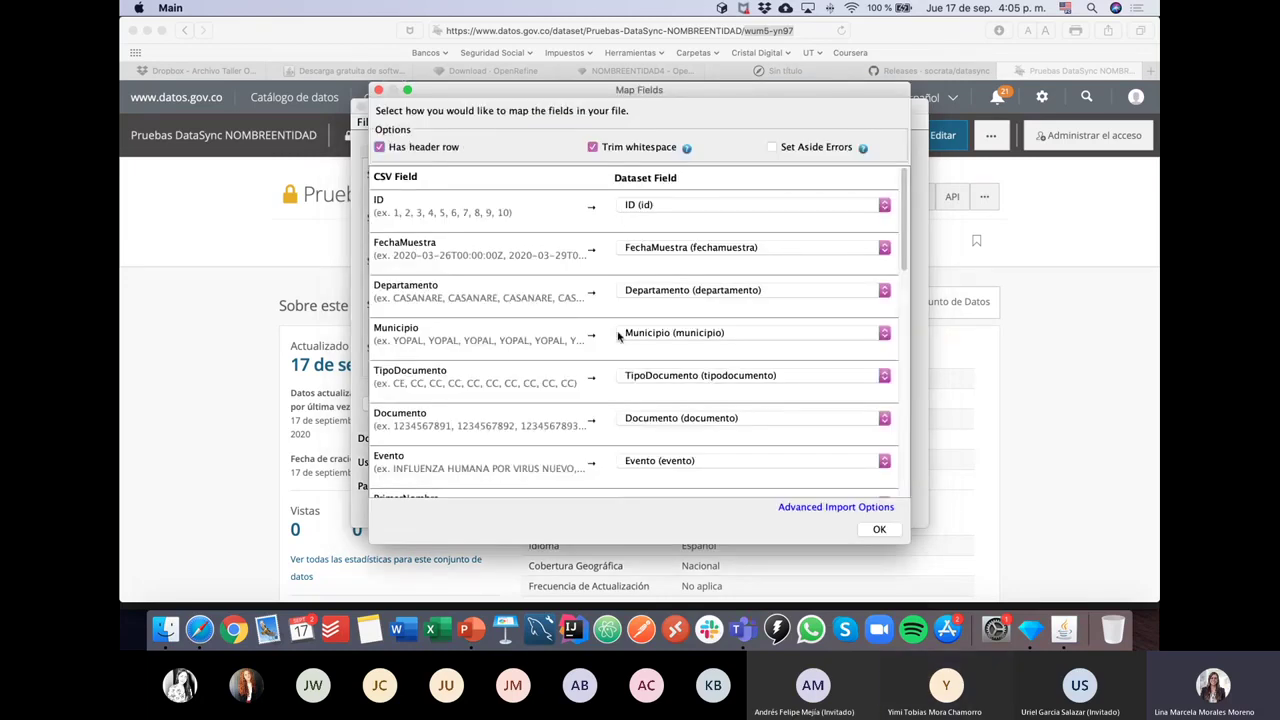
Step: Keep ID and FechaMuestra on their matching fields, review the list through FiltroUsuario, and accept
click(633, 205)
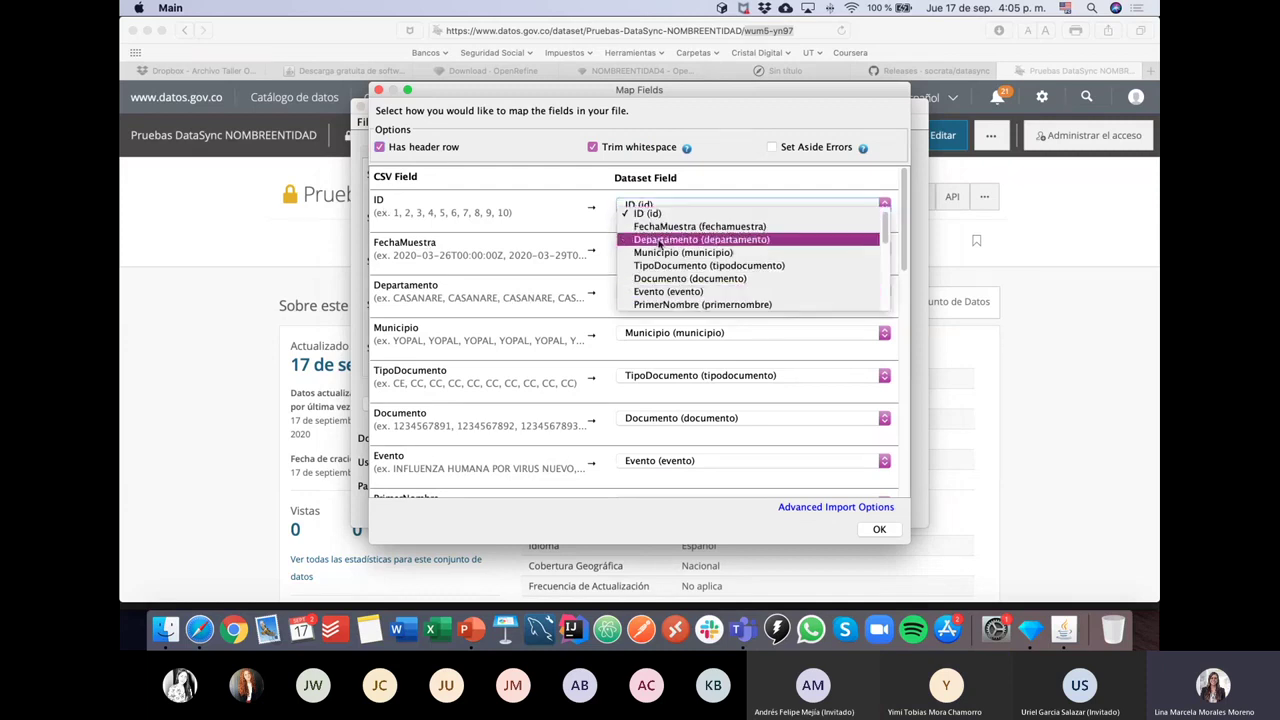
click(627, 211)
click(619, 212)
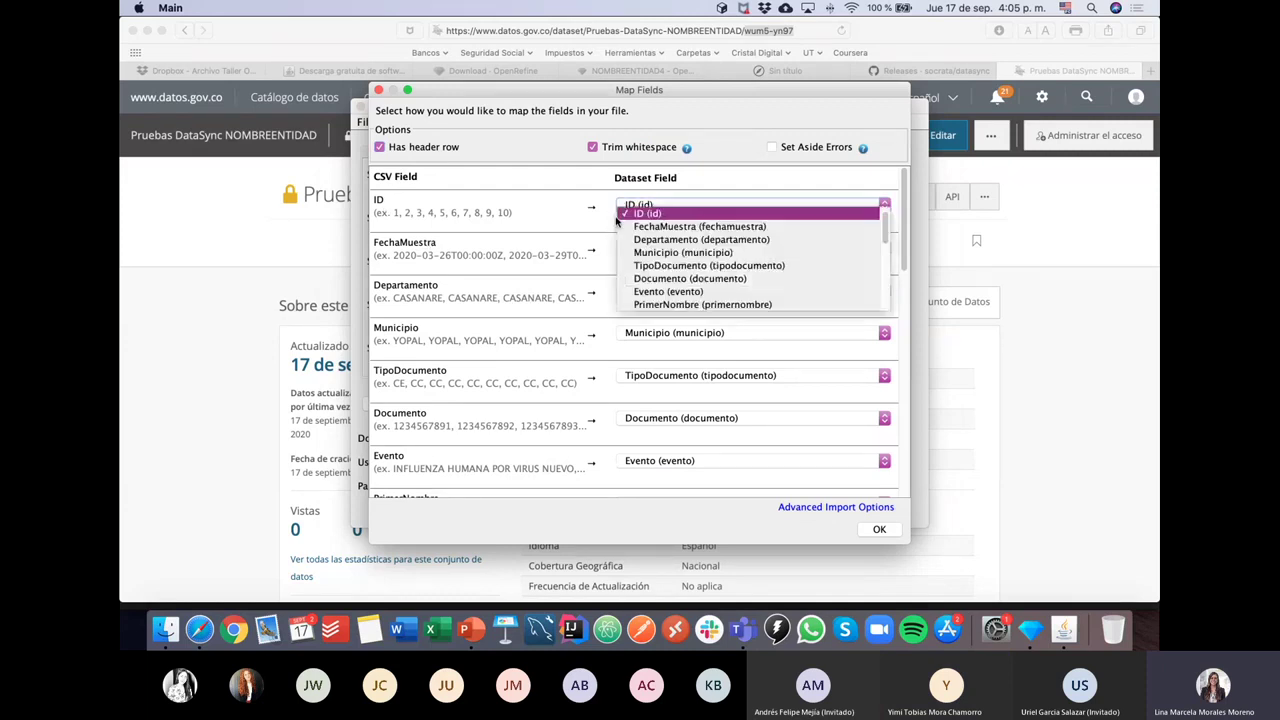
click(613, 220)
click(615, 248)
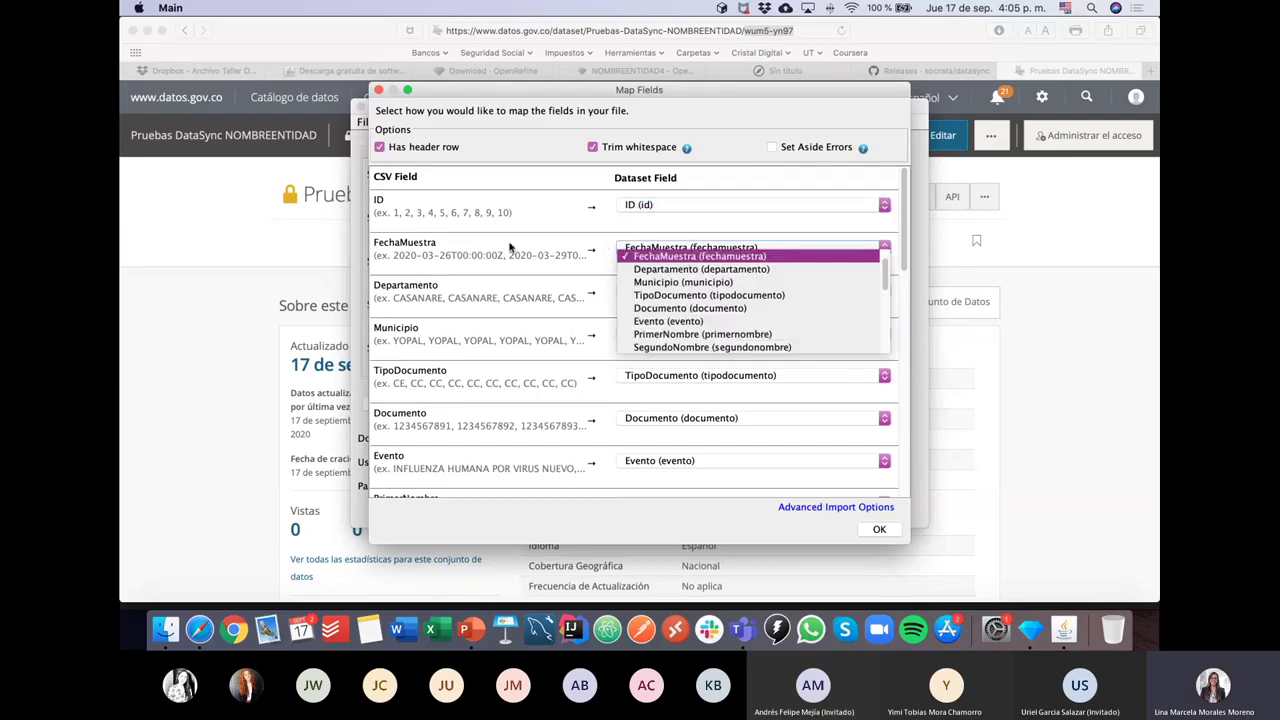
click(619, 238)
scroll(606, 294, down, 1)
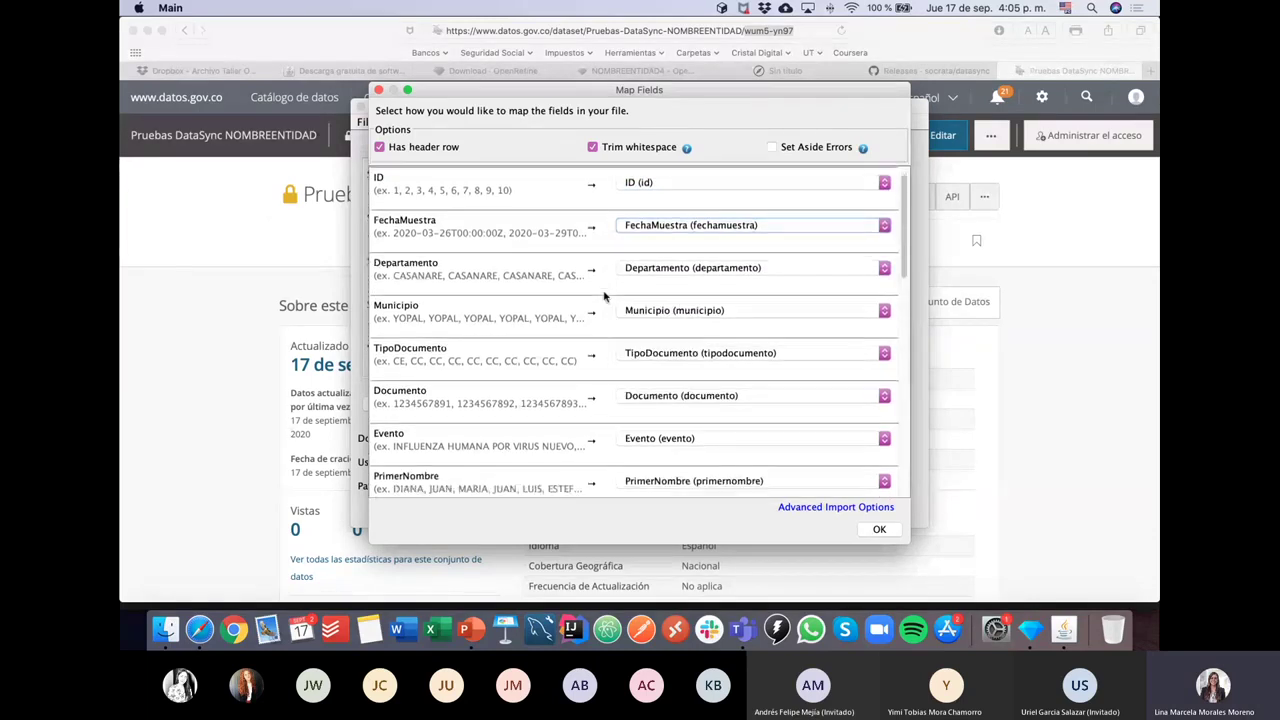
scroll(604, 296, down, 10)
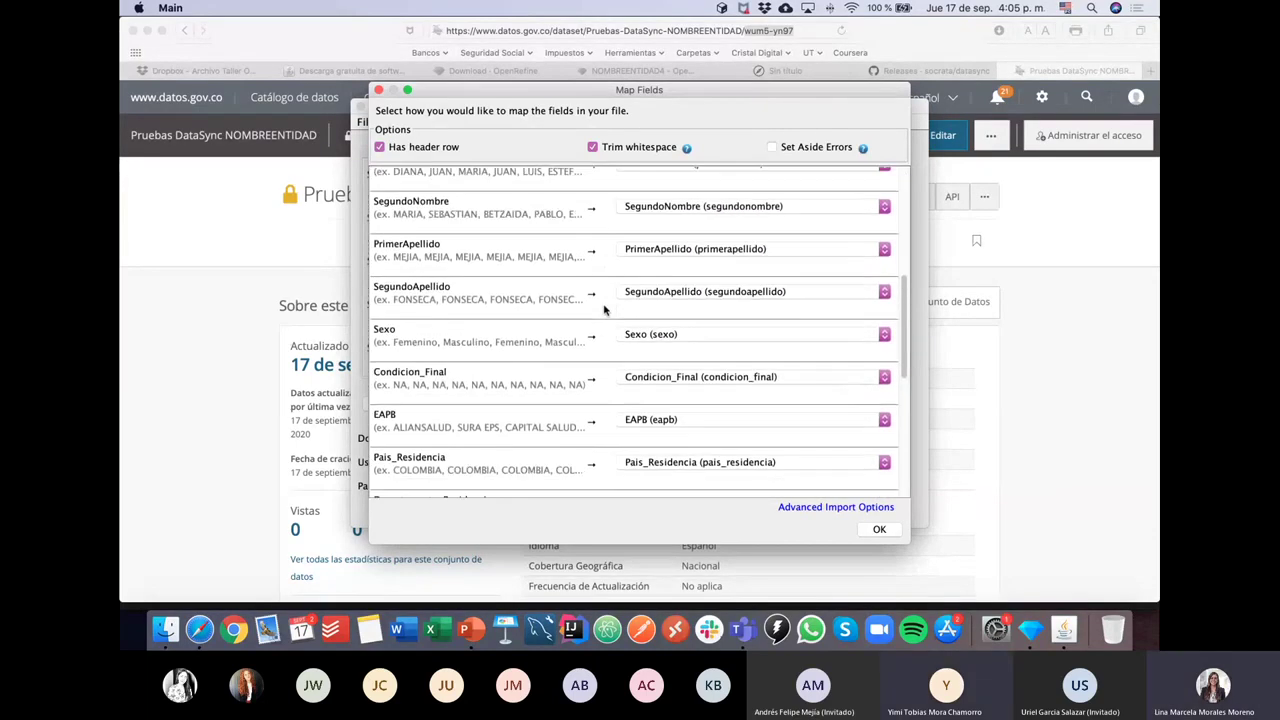
scroll(604, 310, down, 6)
click(878, 530)
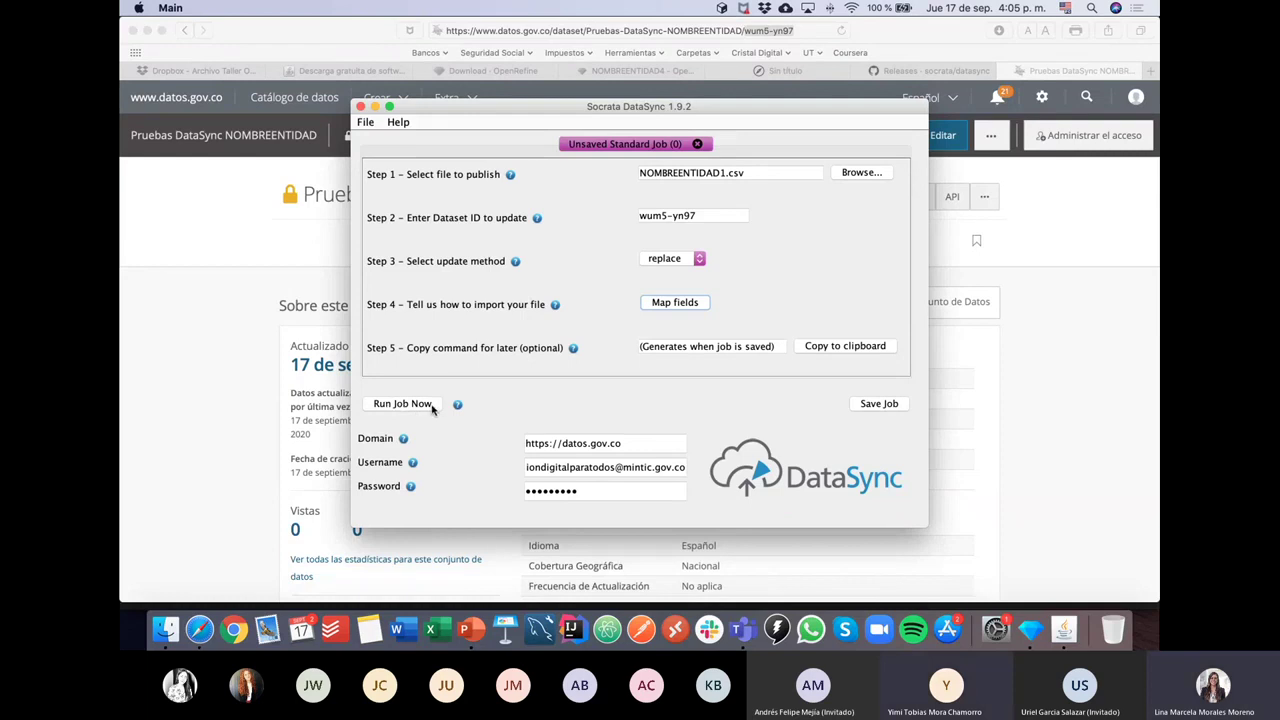
Step: Run the replace job for NOMBREENTIDAD1.csv and dismiss its success message
click(430, 405)
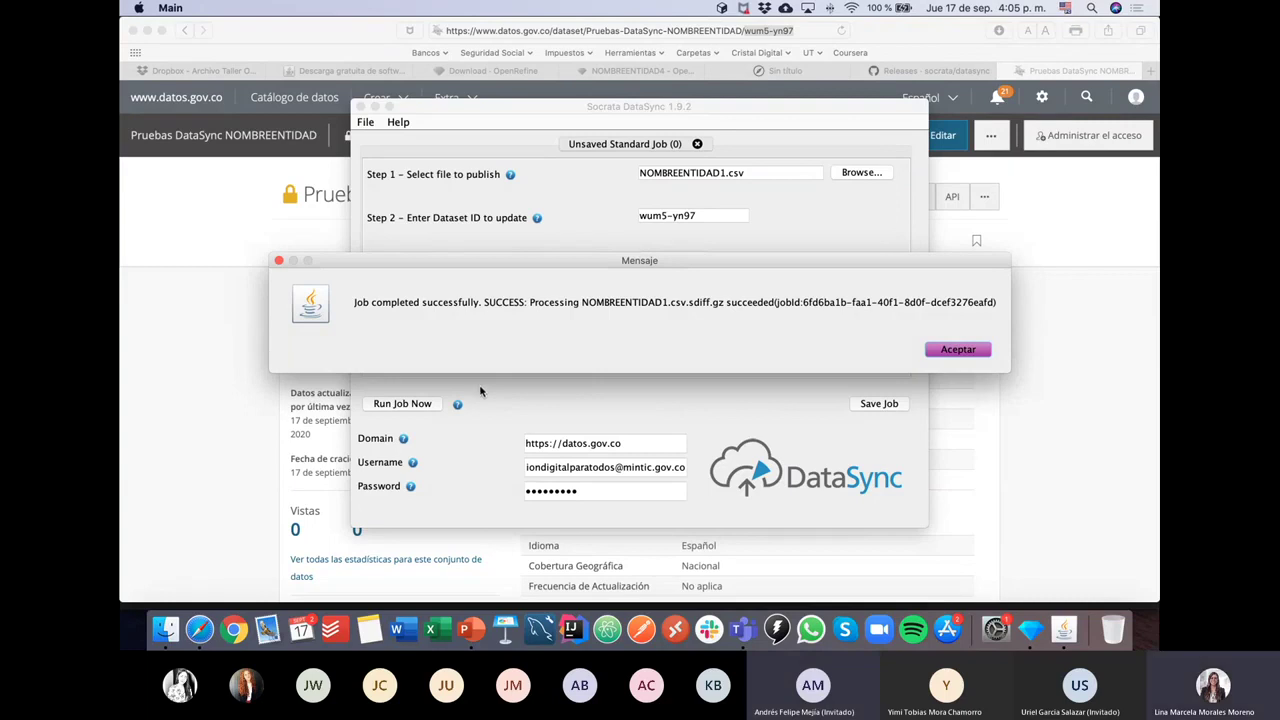
click(960, 350)
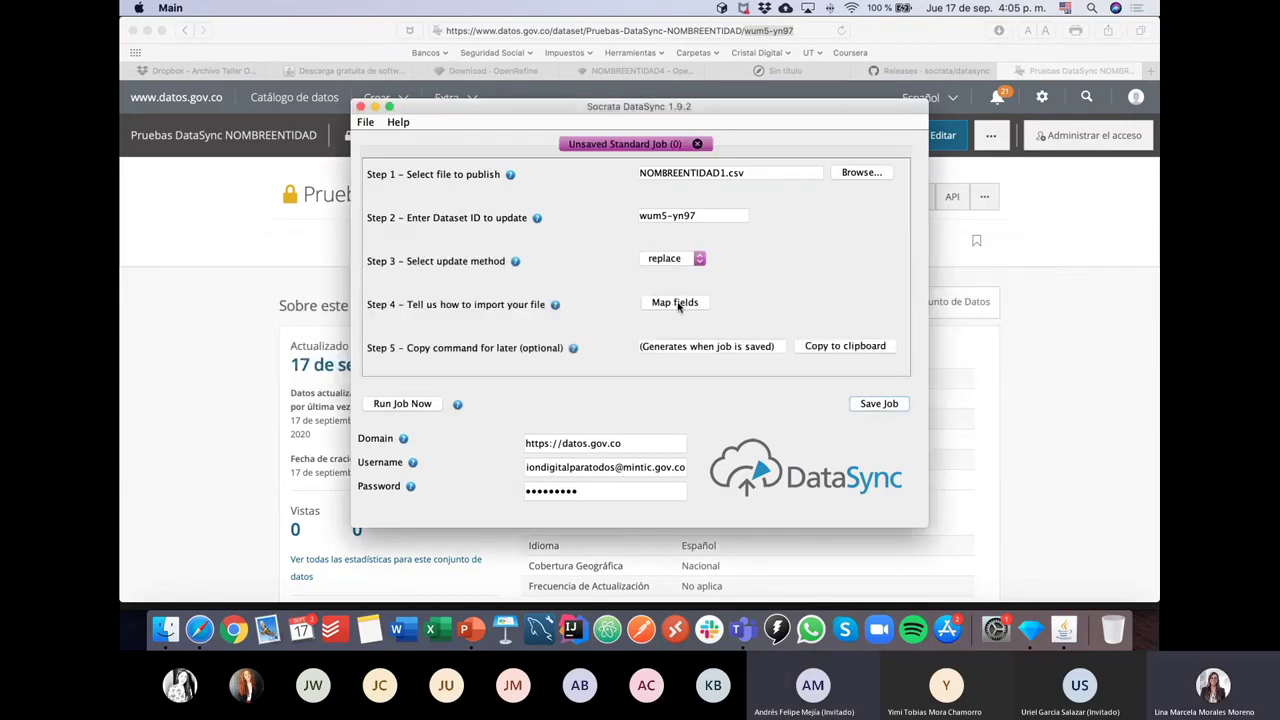
click(674, 305)
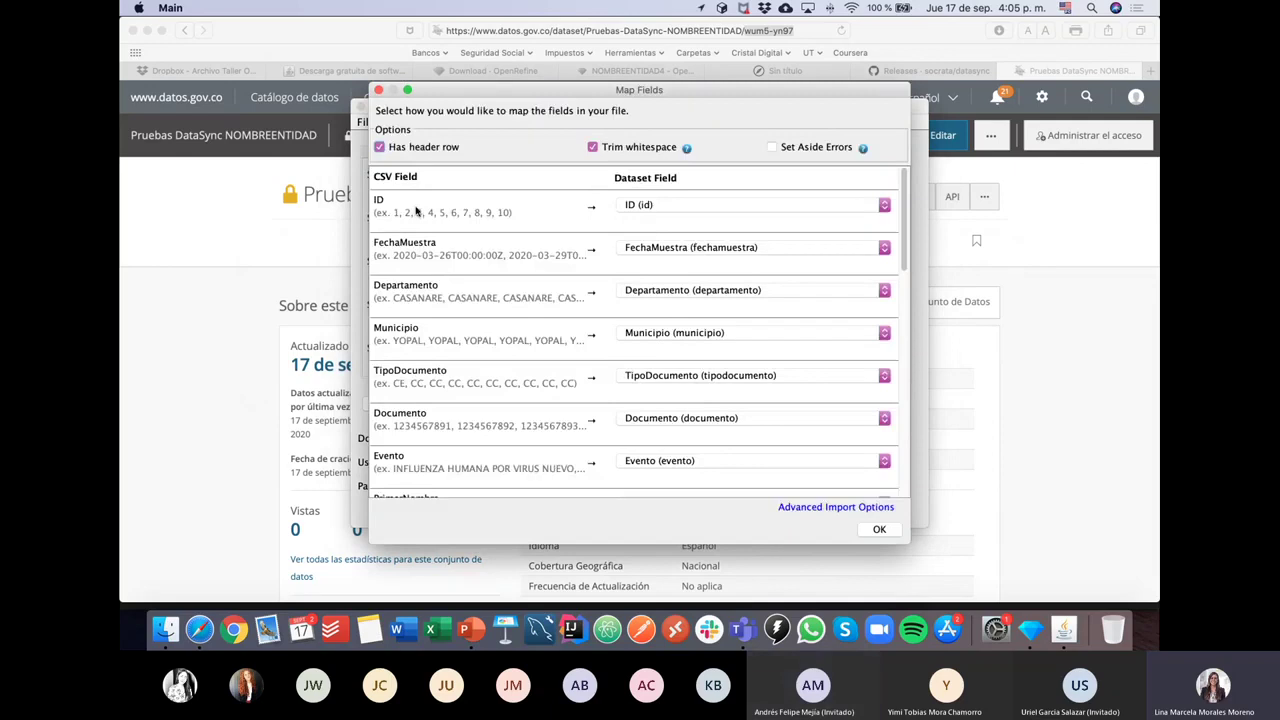
click(640, 206)
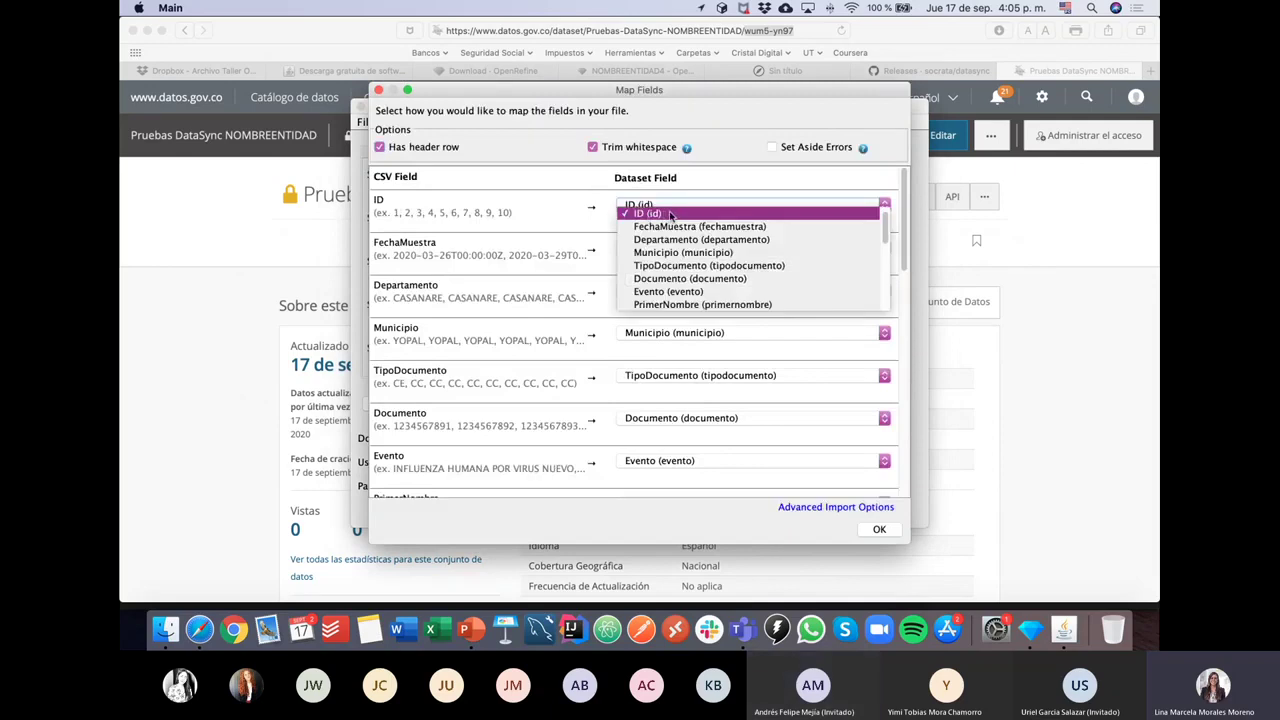
click(672, 214)
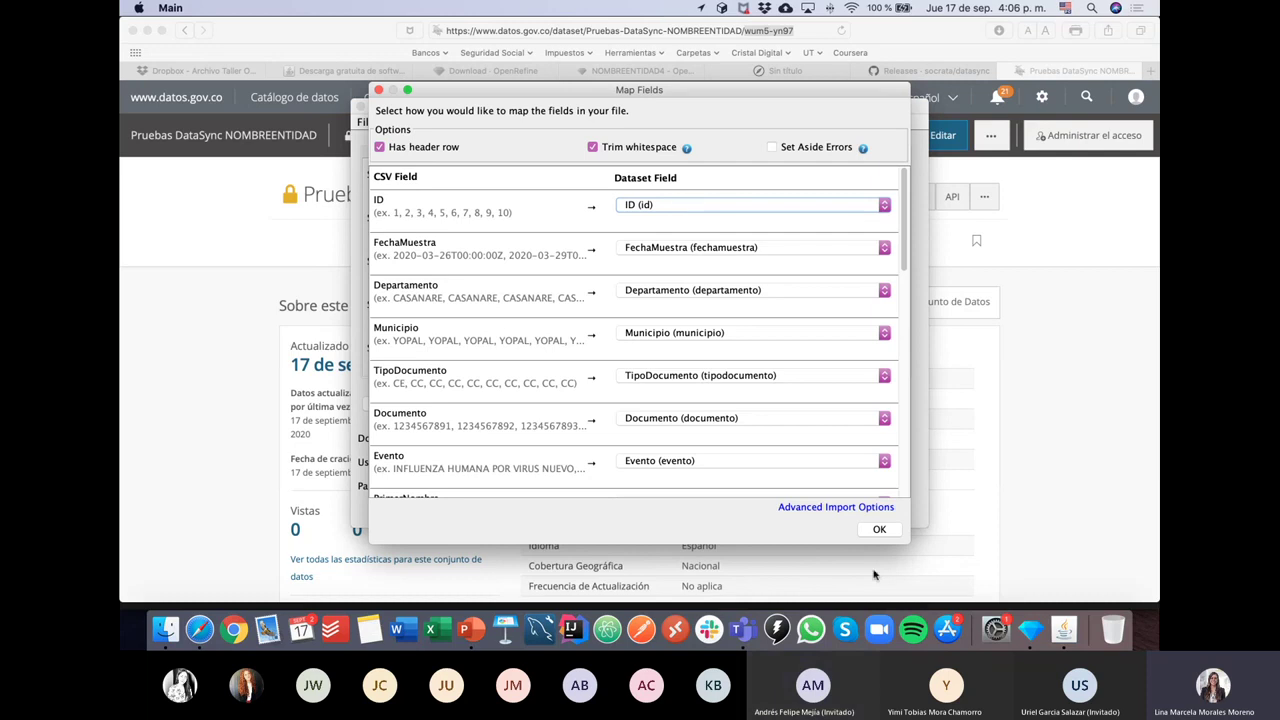
click(684, 207)
click(684, 214)
click(645, 208)
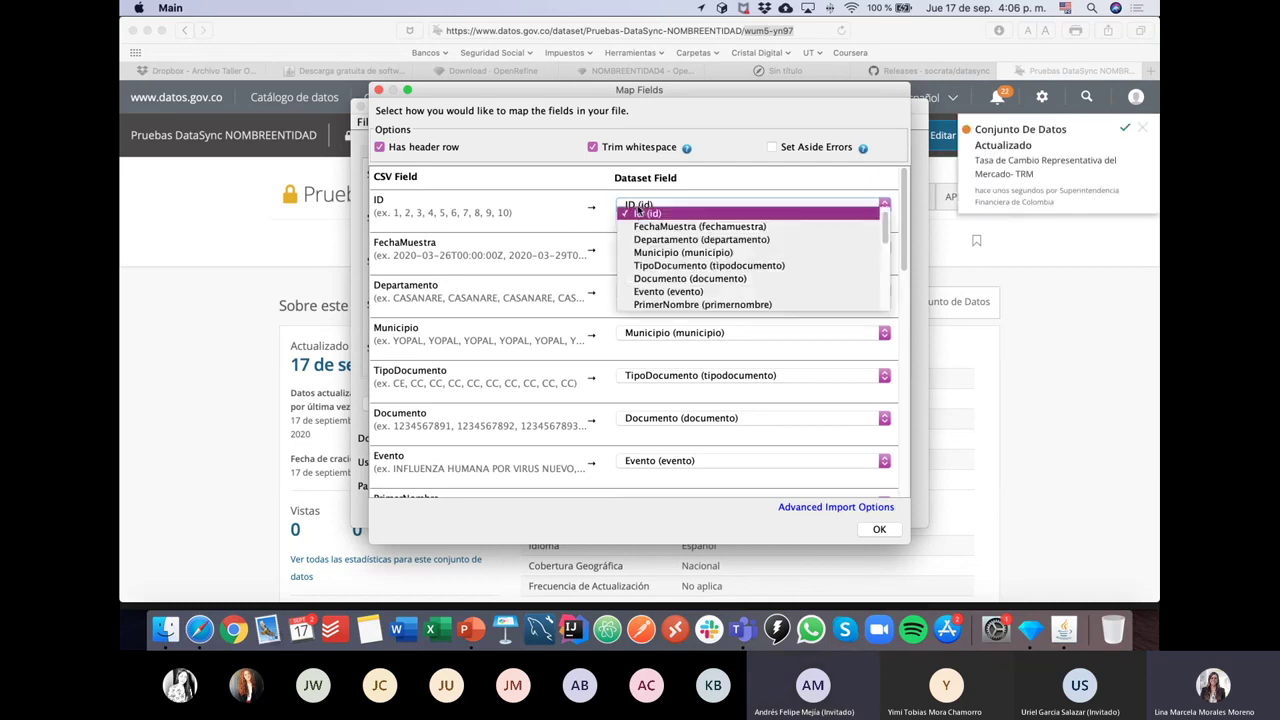
click(645, 214)
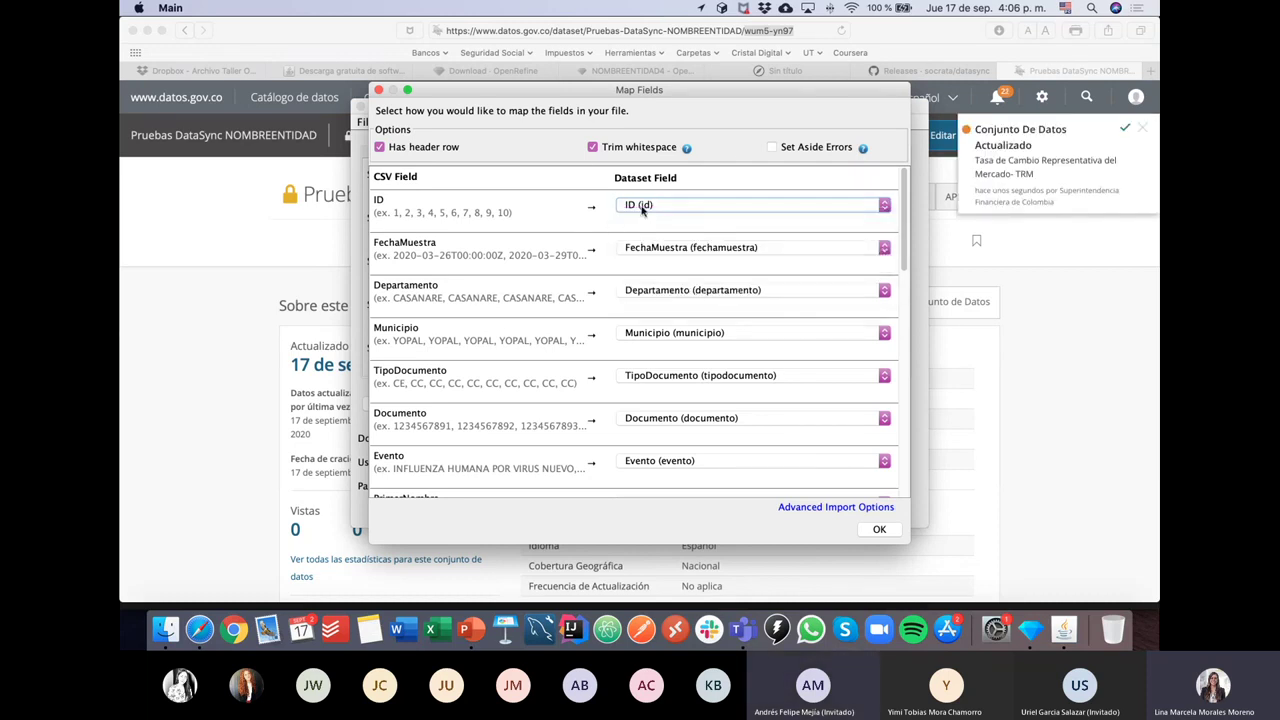
click(879, 529)
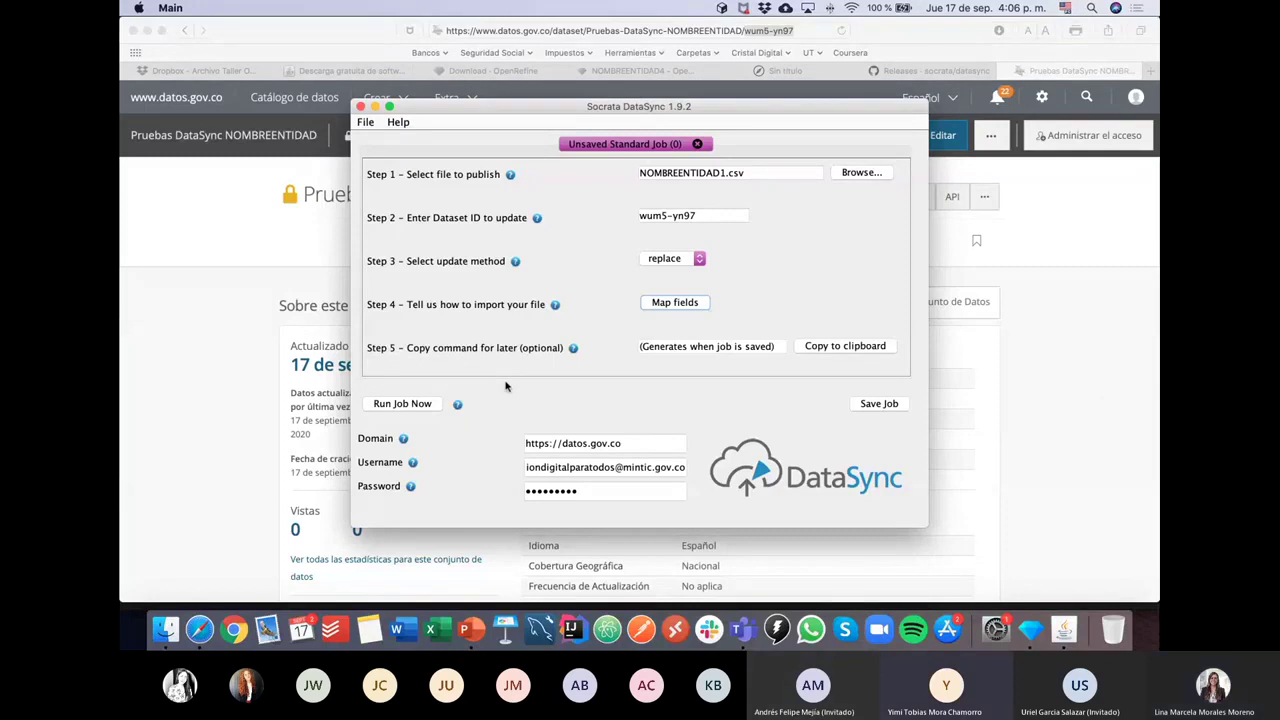
Step: Rerun the NOMBREENTIDAD1.csv replace job and dismiss the Mensaje success dialog
click(400, 405)
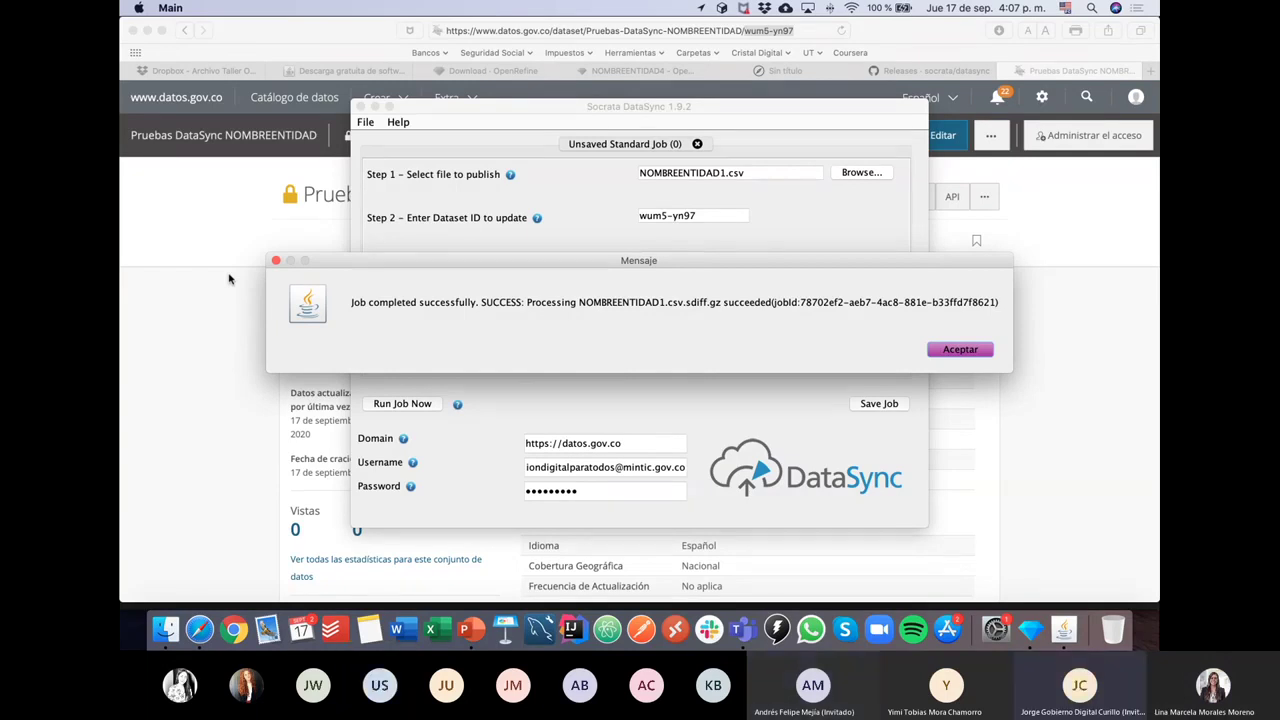
click(951, 352)
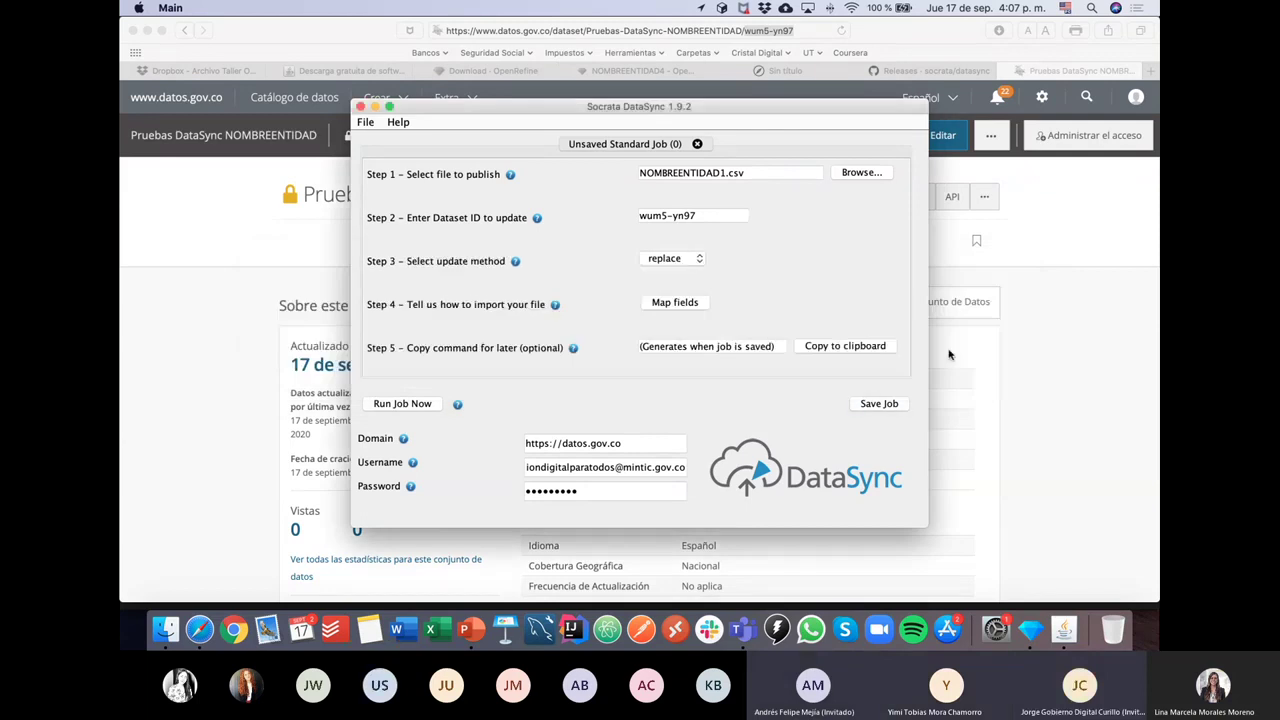
click(232, 377)
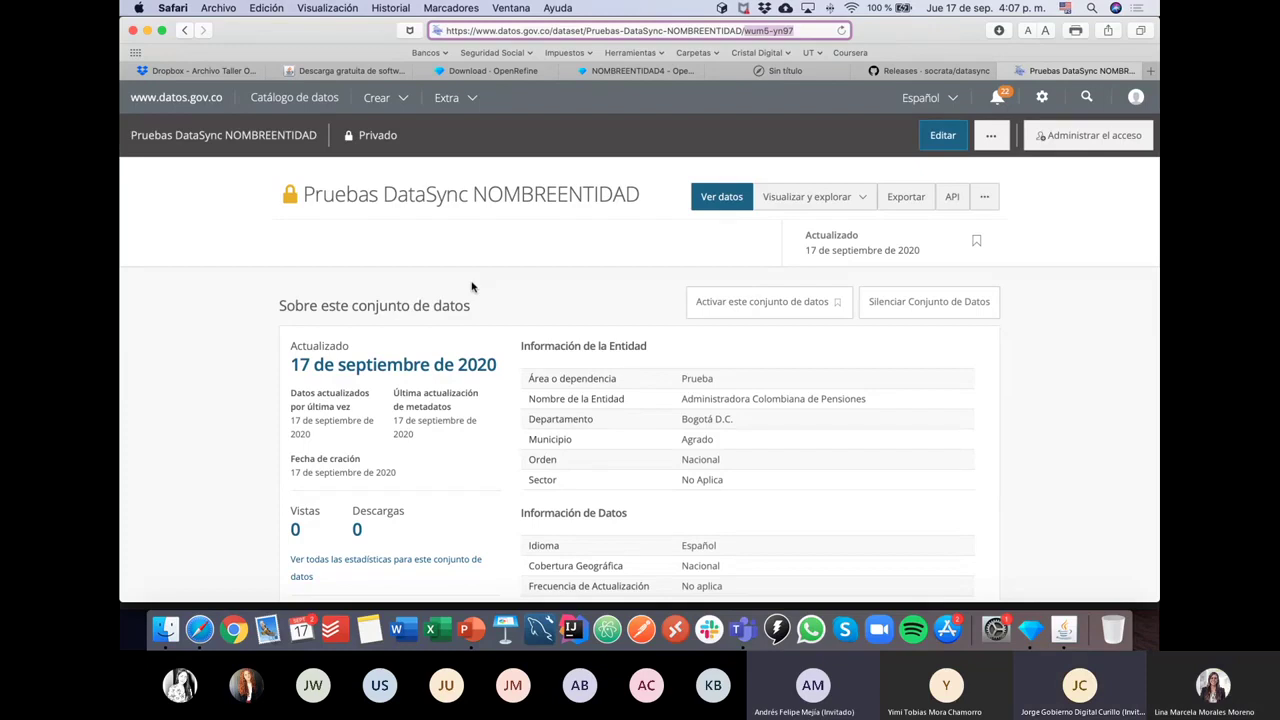
click(254, 330)
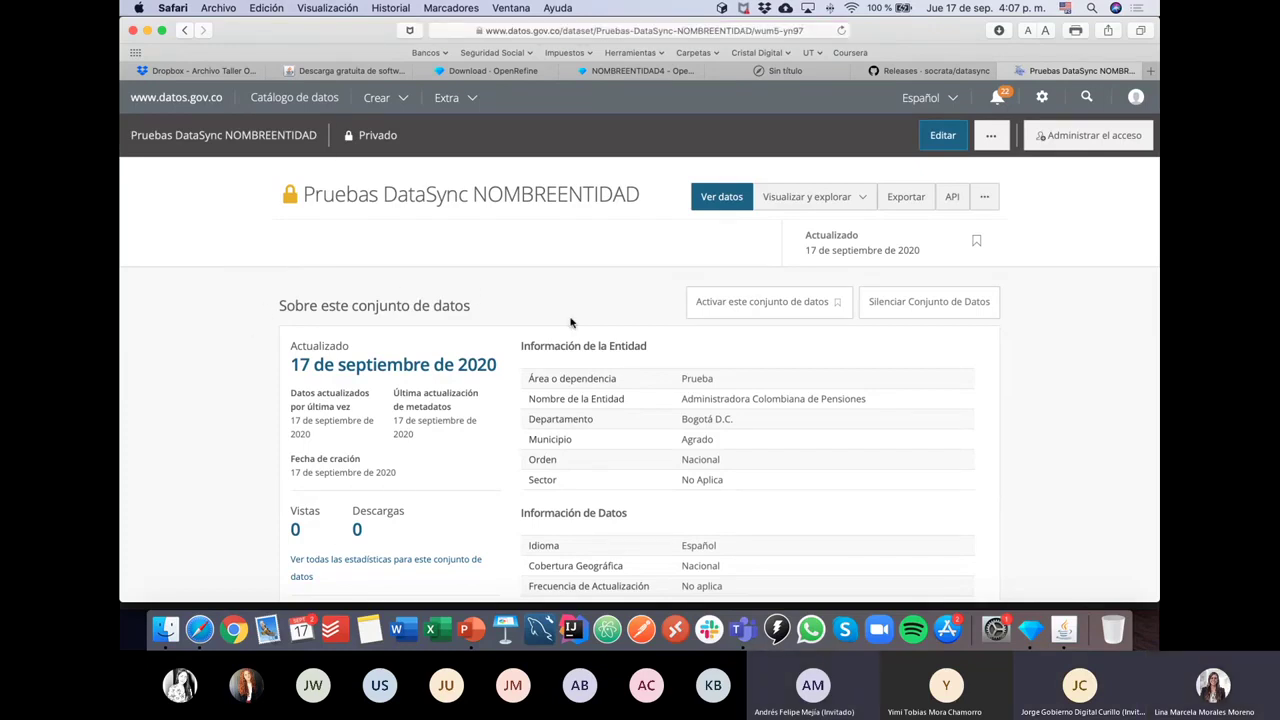
key(super+Tab)
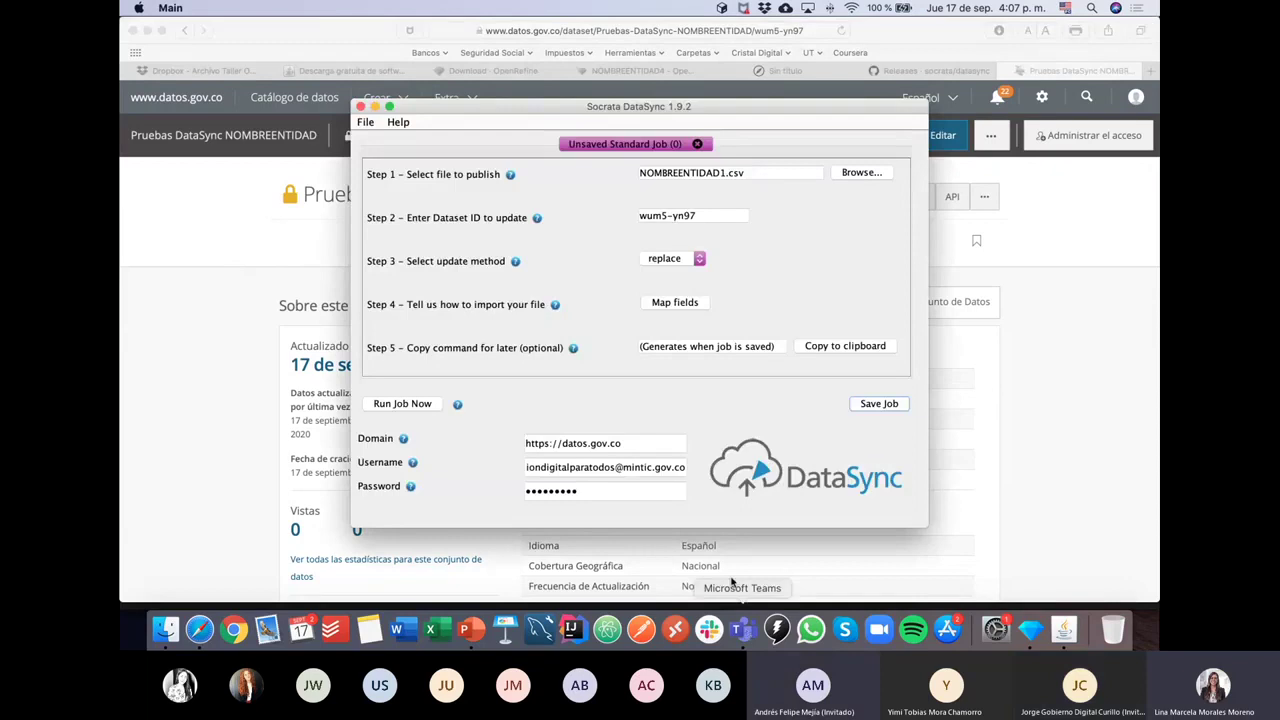
key(ctrl+Down)
click(709, 324)
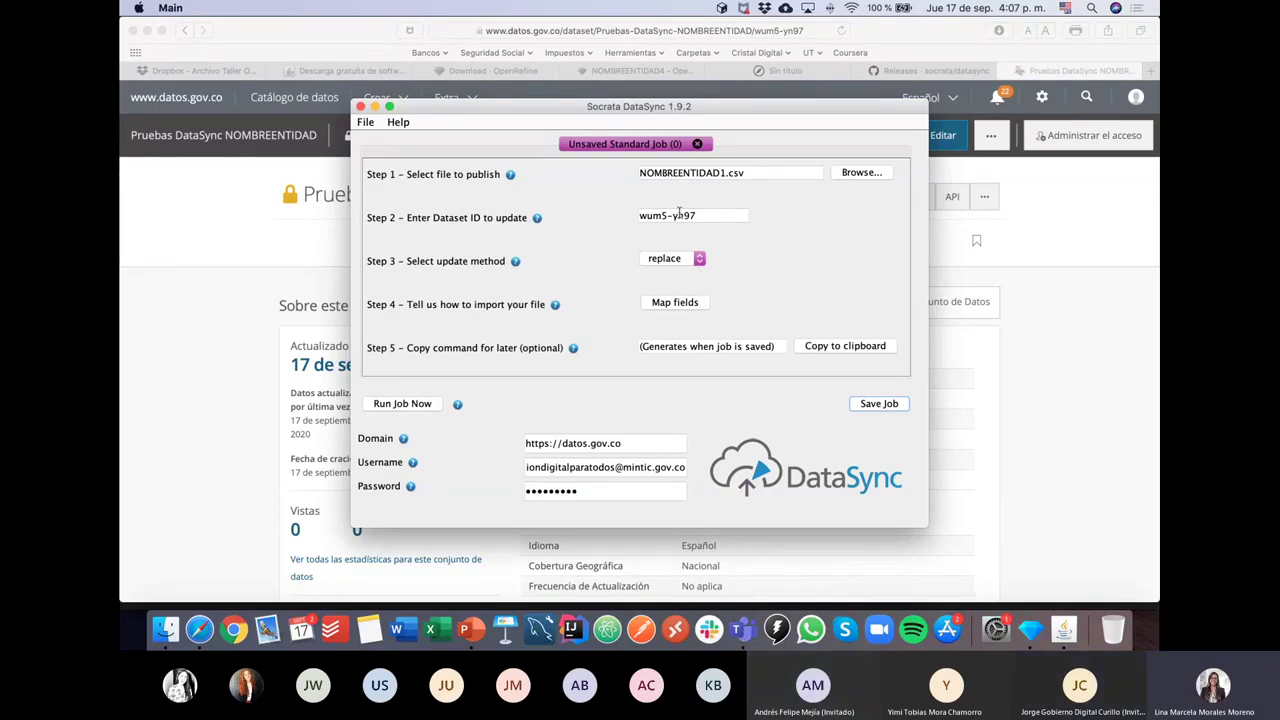
Step: Bring the Teams meeting to full screen and scroll the chat up to the earlier code
click(742, 630)
key(ctrl+Down)
click(978, 410)
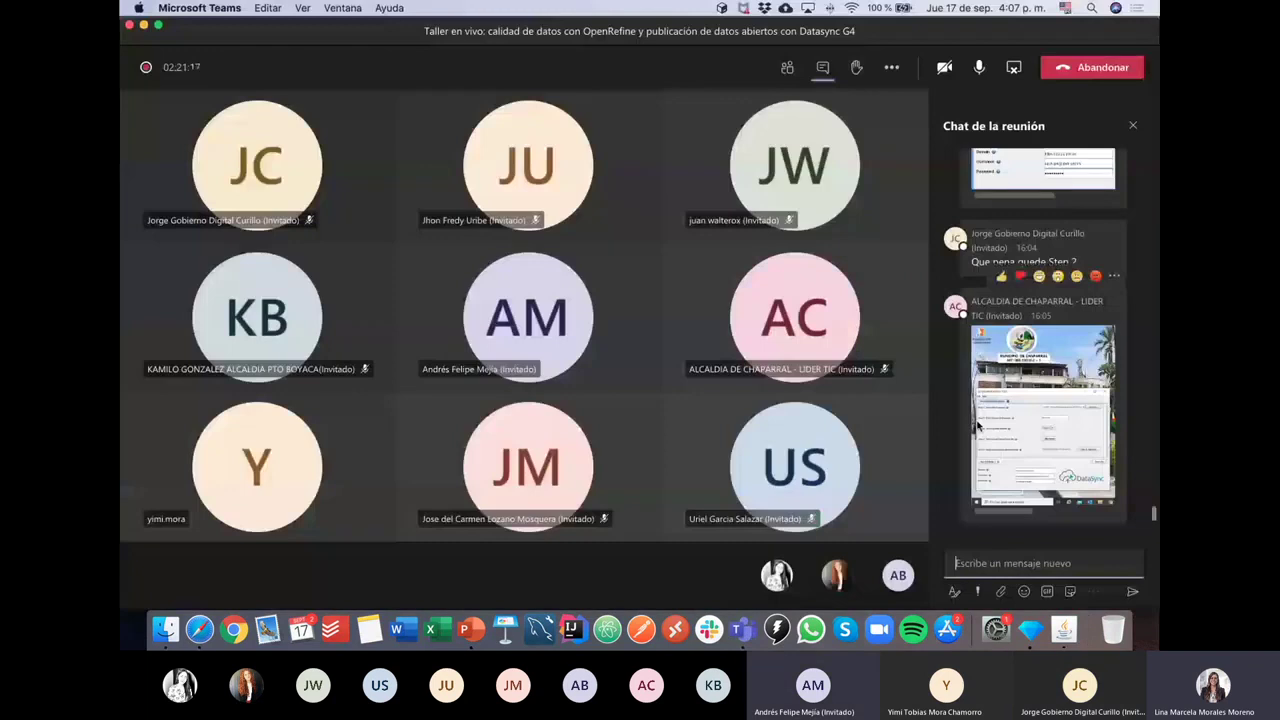
scroll(978, 427, up, 10)
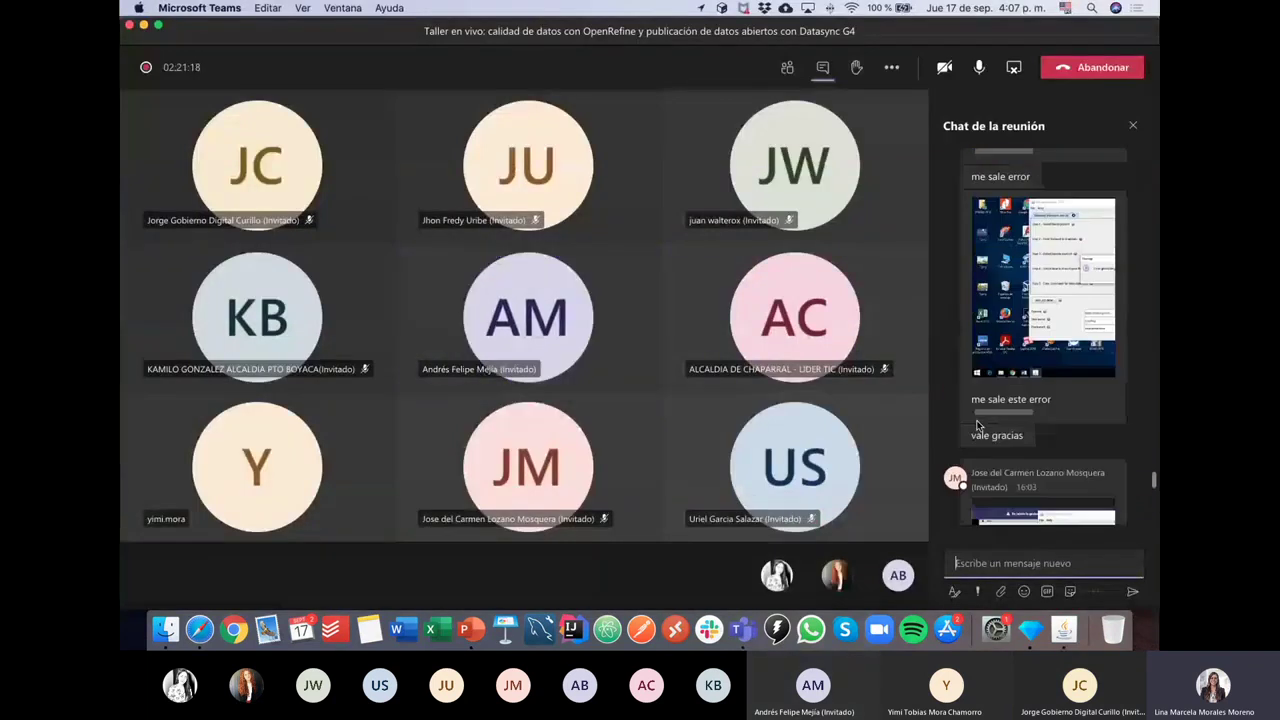
scroll(978, 427, up, 8)
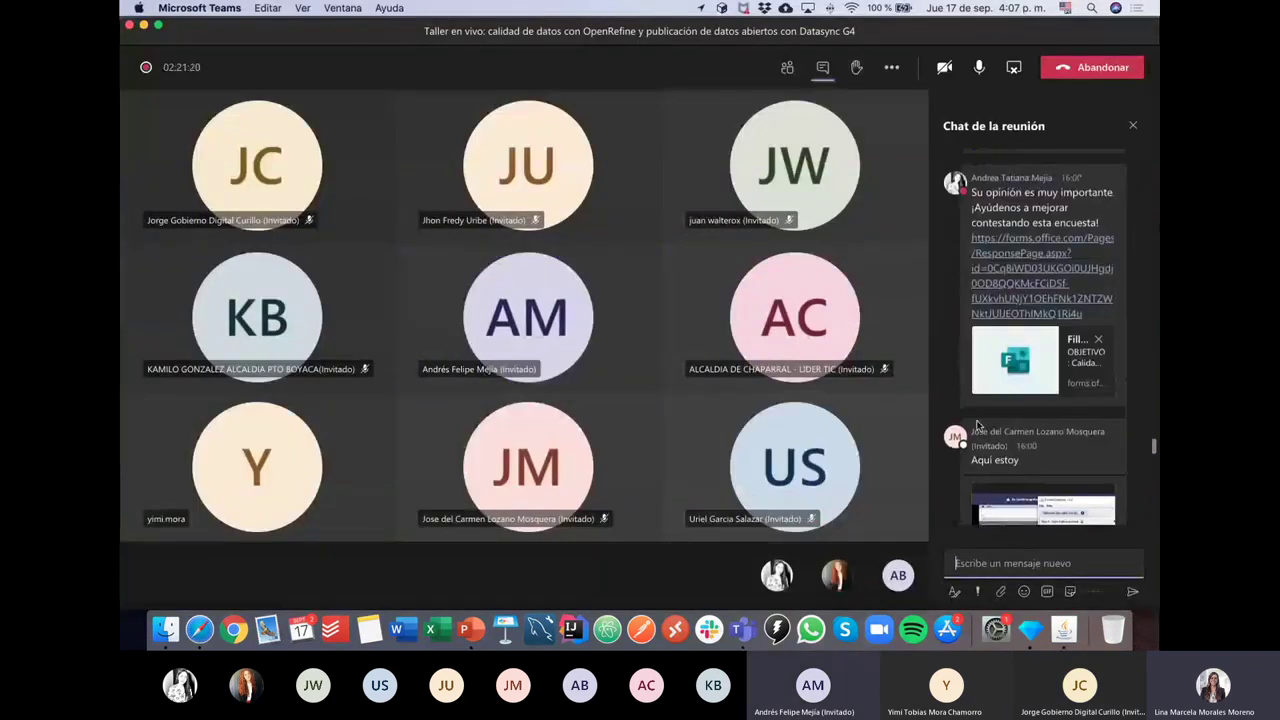
scroll(978, 427, up, 10)
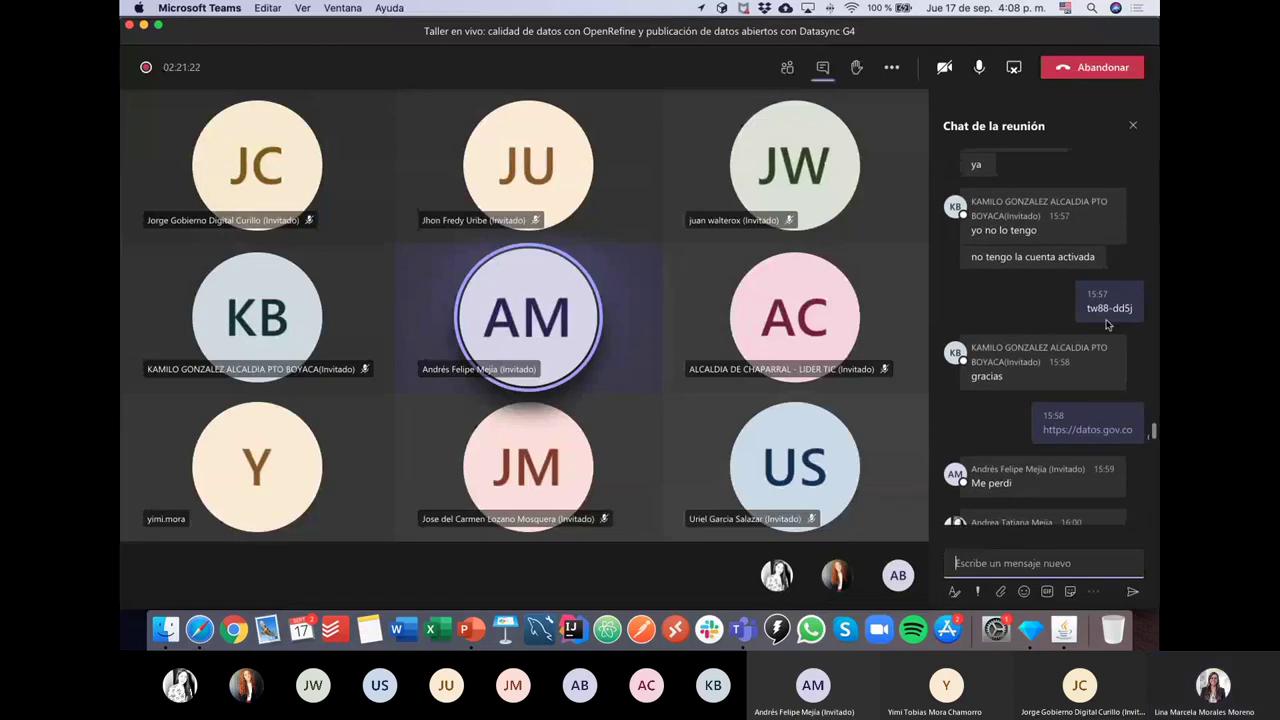
Step: Copy the earlier shared code, send it as a new chat message, and return to the browser
drag(1136, 312, 1087, 309)
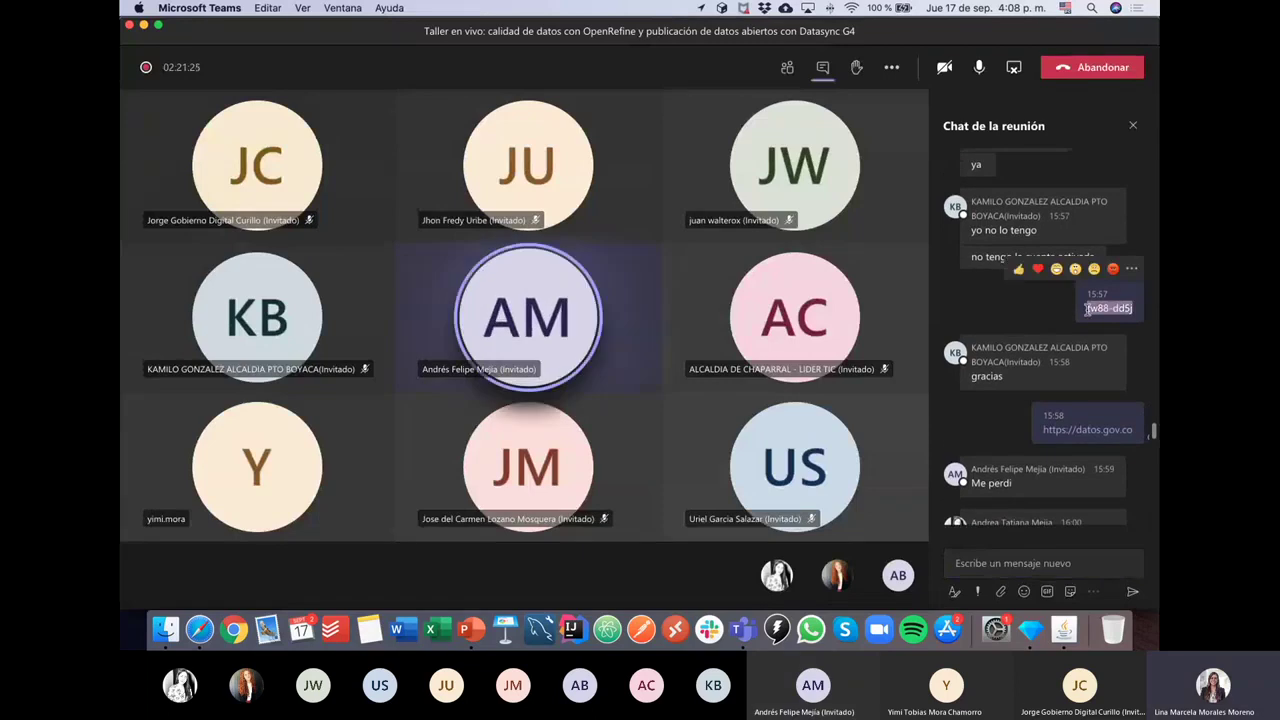
key(super+c)
click(988, 563)
key(super+v)
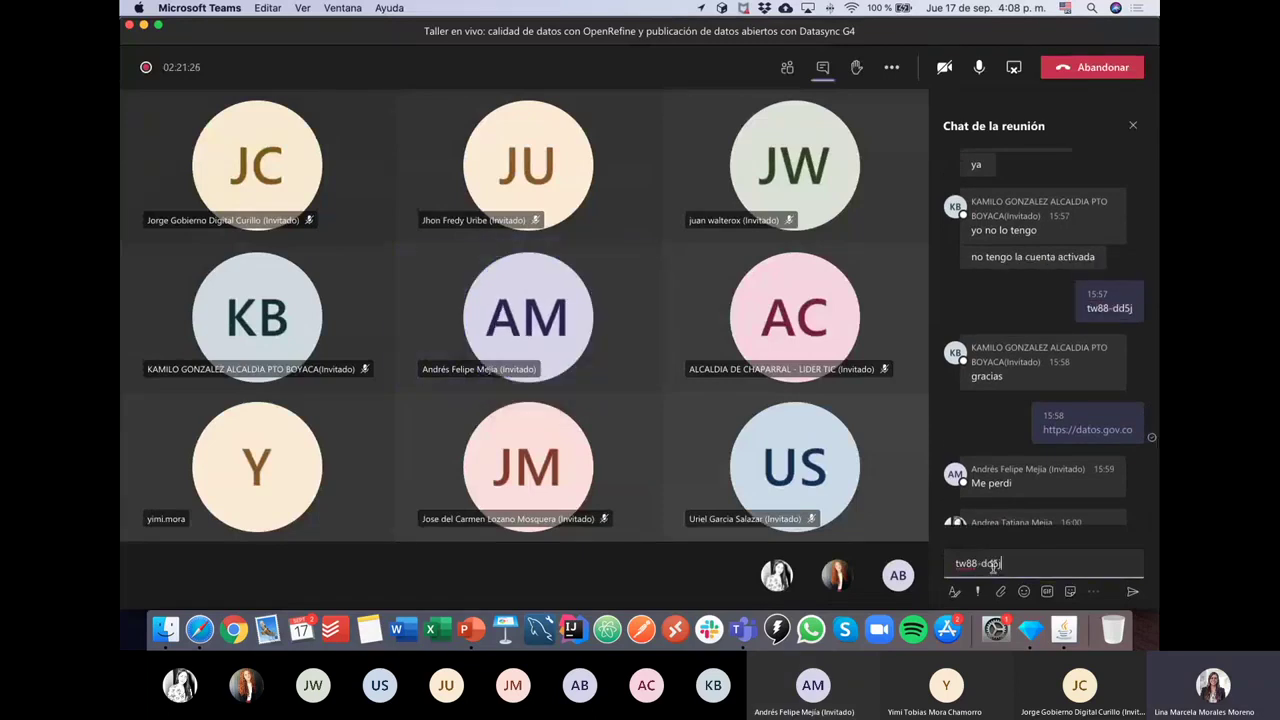
key(Return)
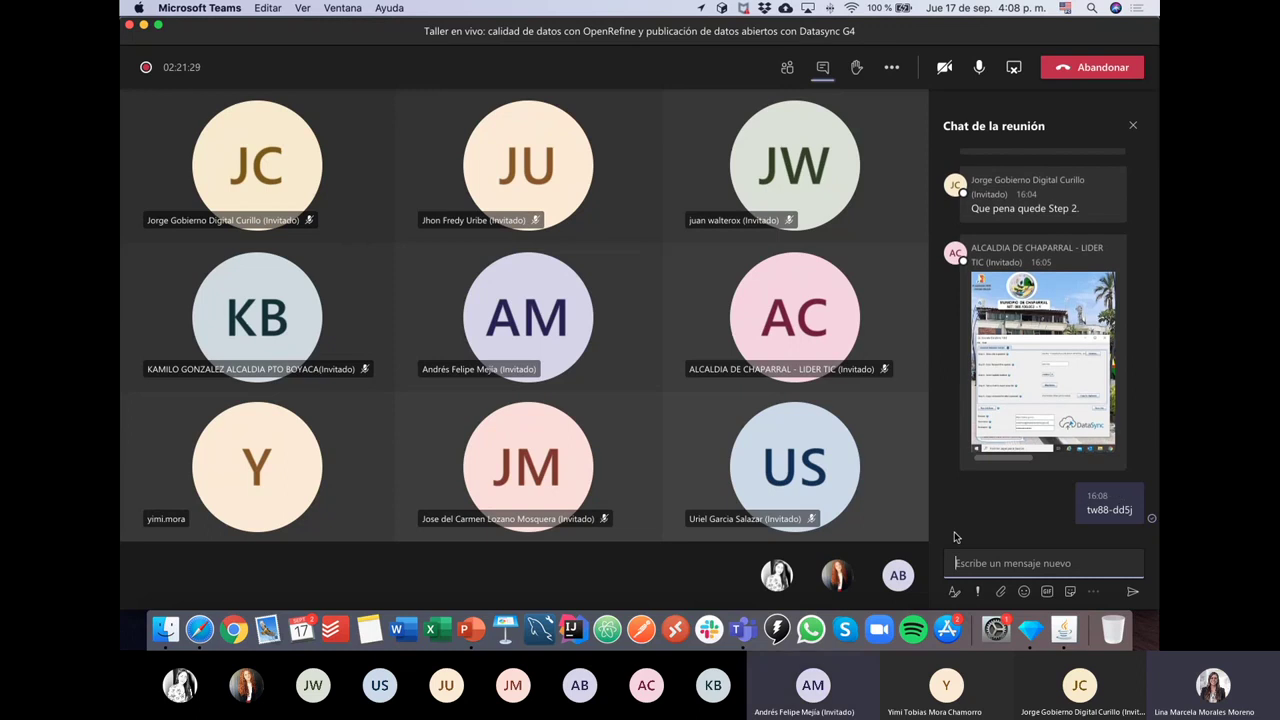
key(super+Tab)
key(super+Tab)
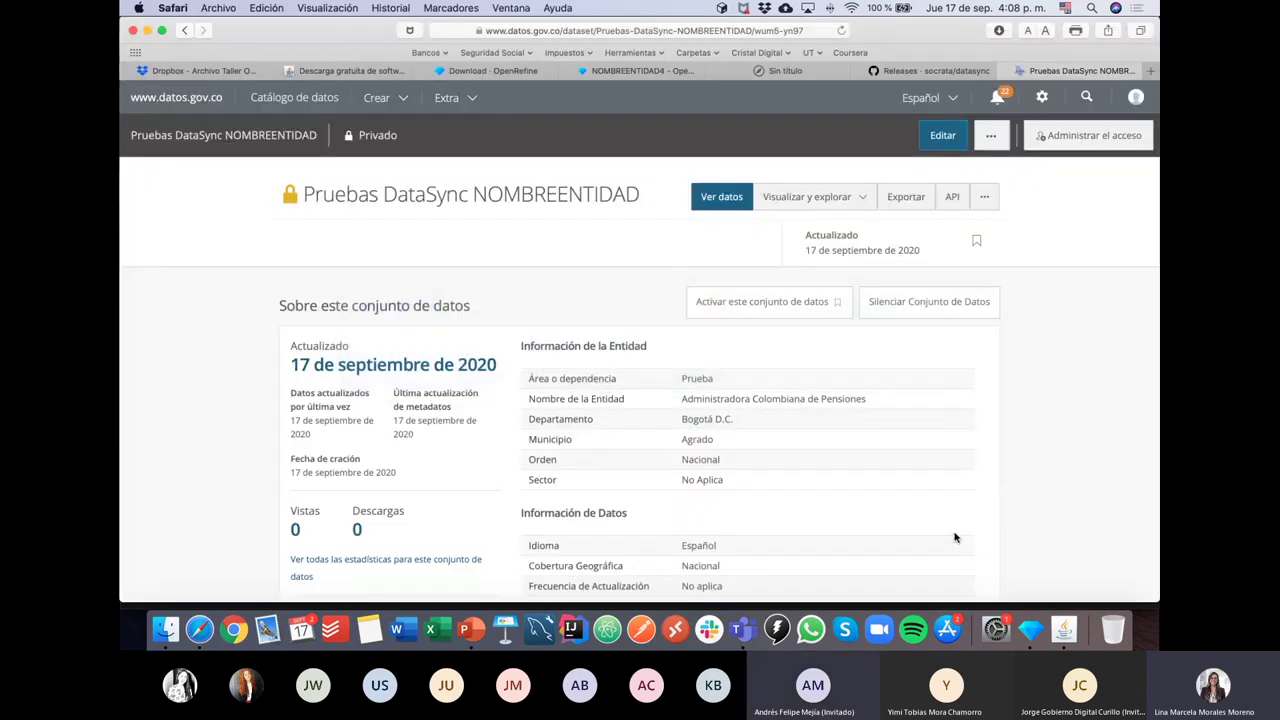
key(super+Tab)
key(super+Tab)
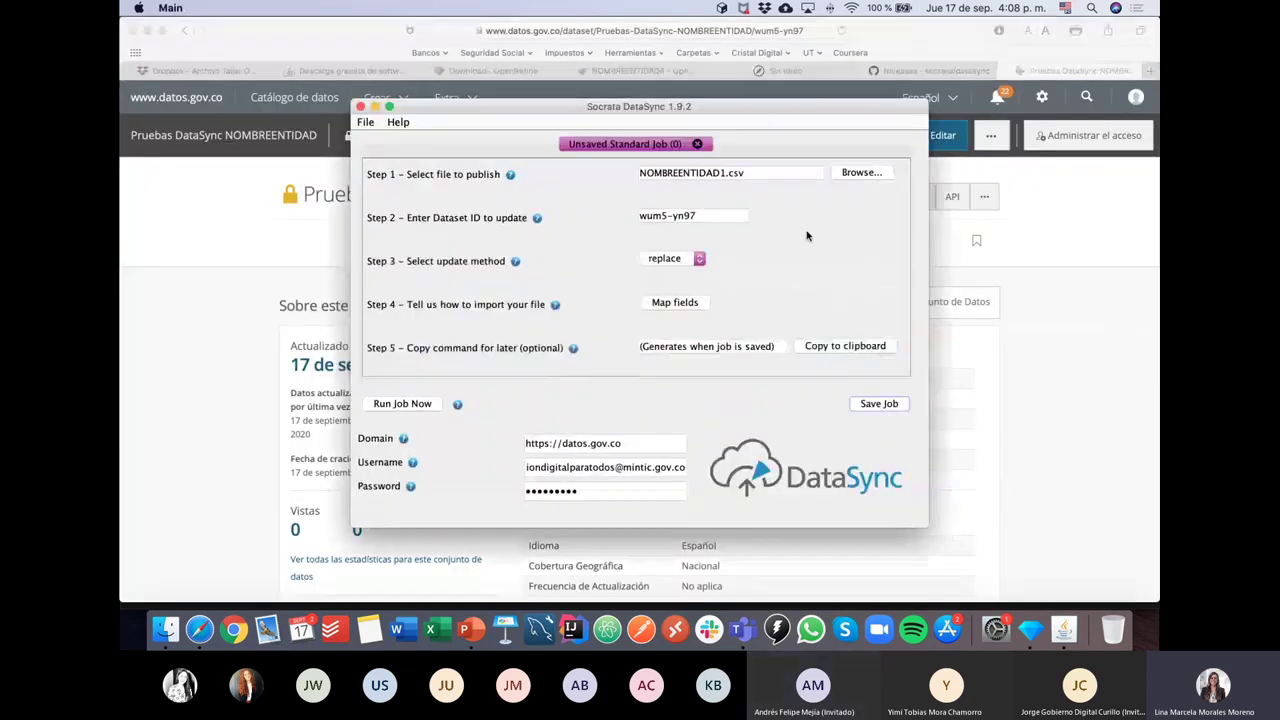
Step: Verify the NOMBREENTIDAD1.csv file, dataset ID wum5-yn97, and the domain, username and password fields
click(771, 172)
drag(717, 215, 620, 218)
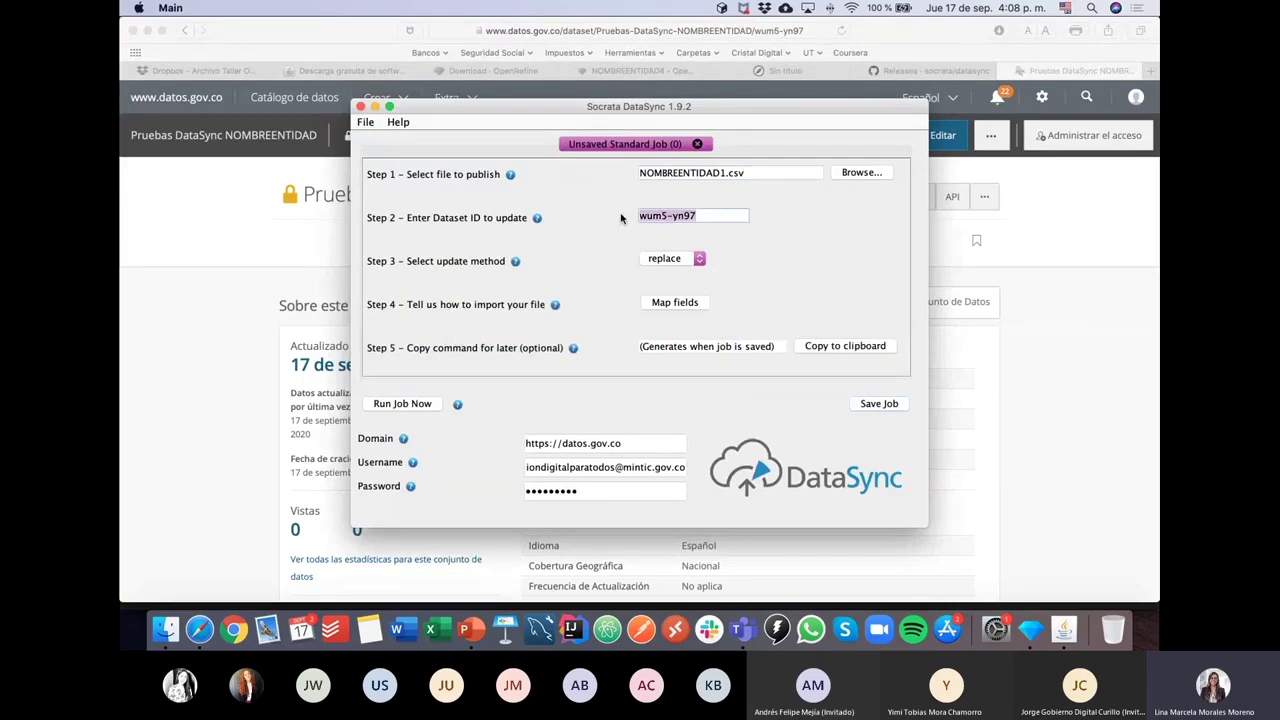
click(583, 443)
click(582, 487)
triple_click(565, 445)
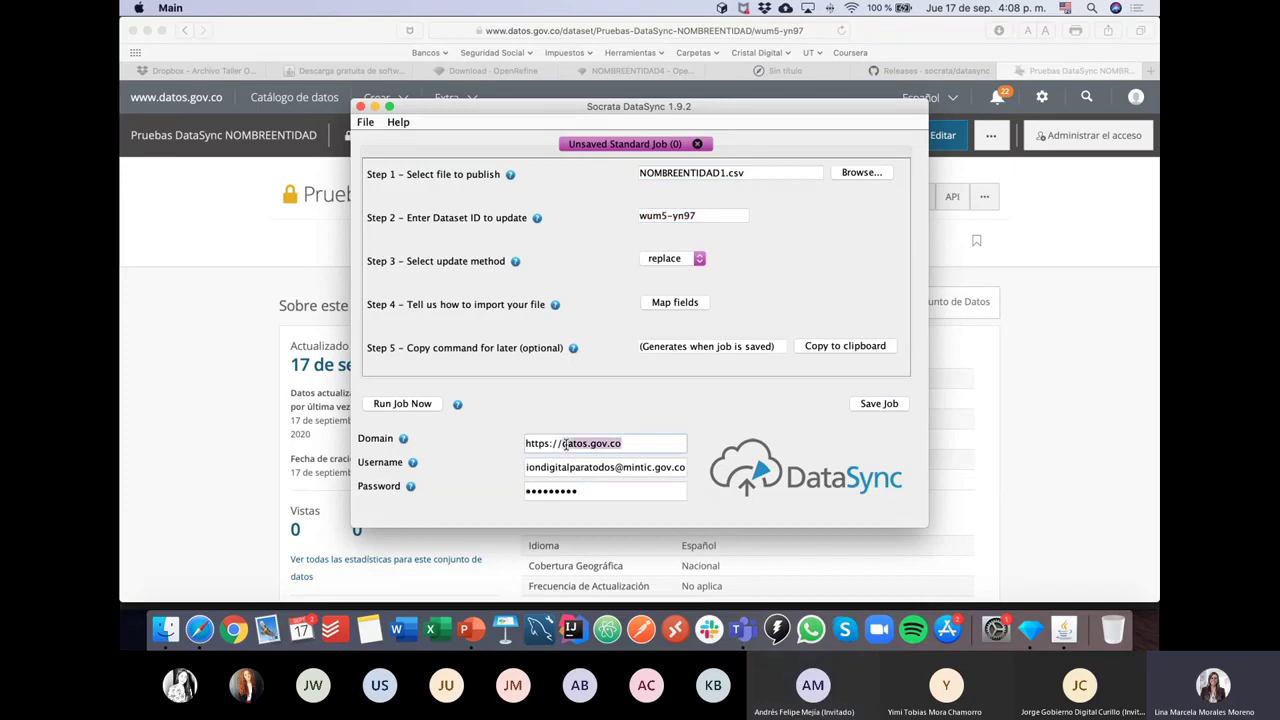
triple_click(568, 470)
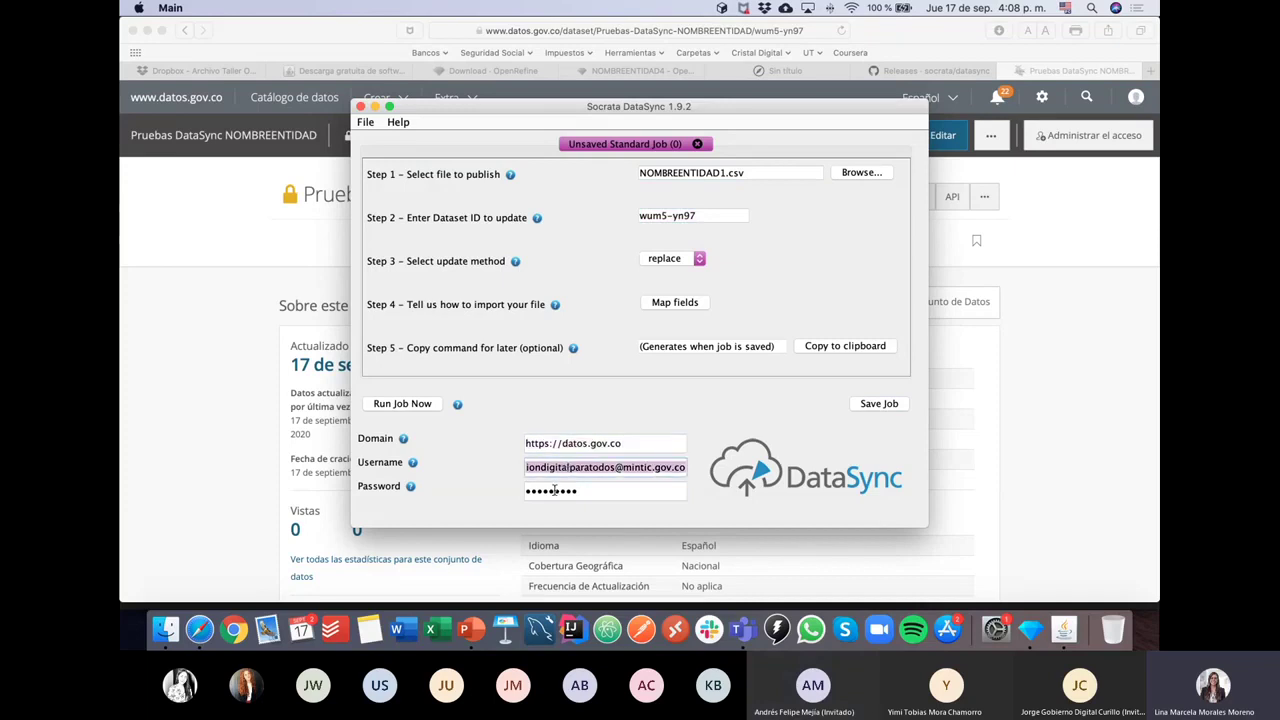
triple_click(556, 490)
click(587, 490)
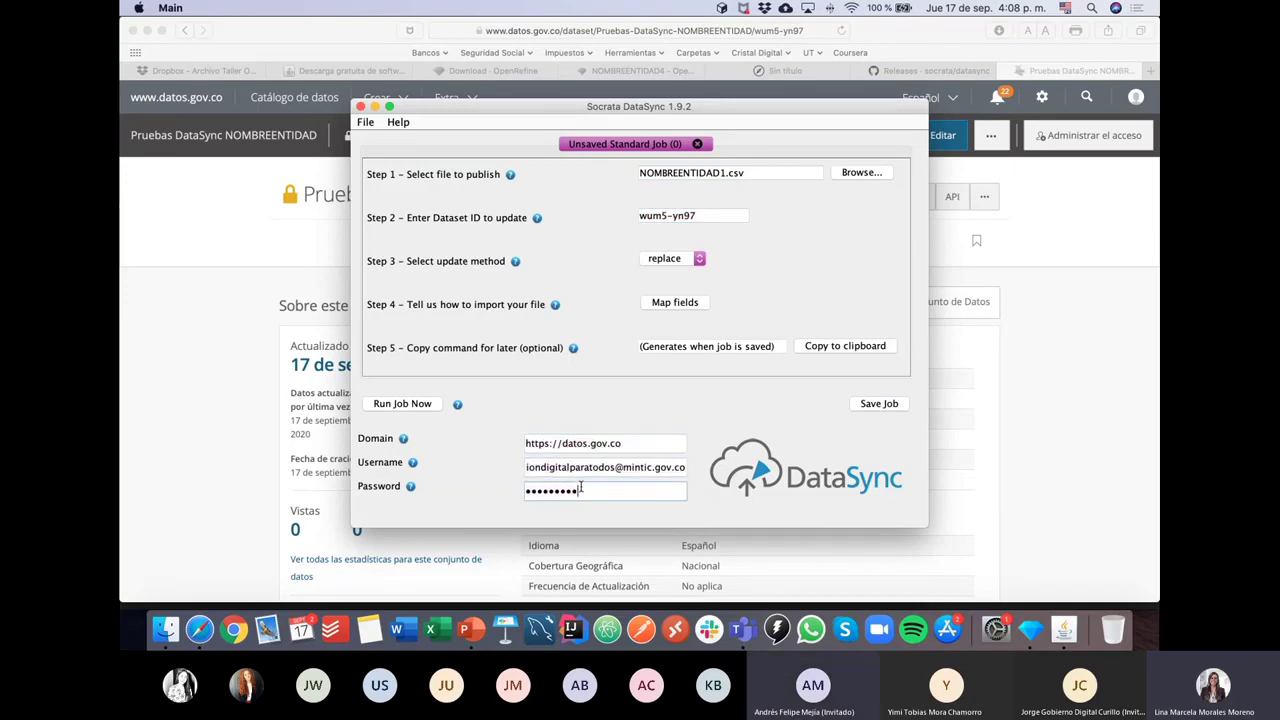
triple_click(590, 471)
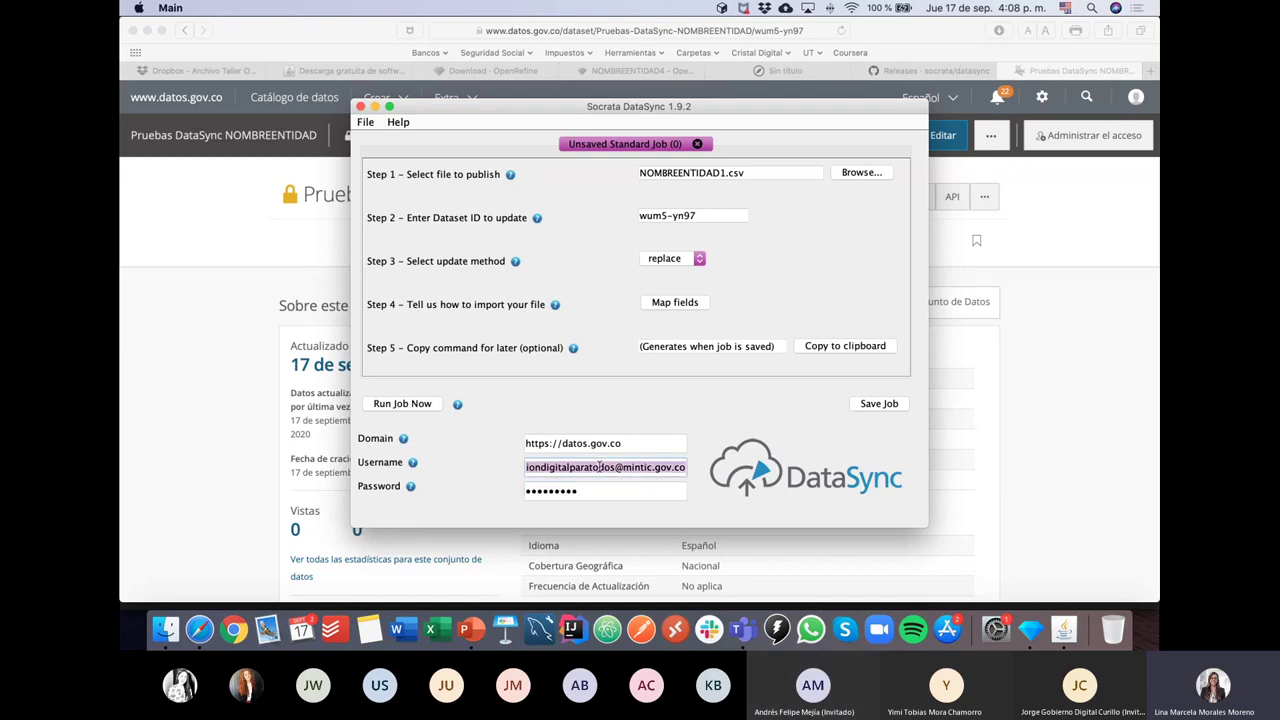
triple_click(563, 490)
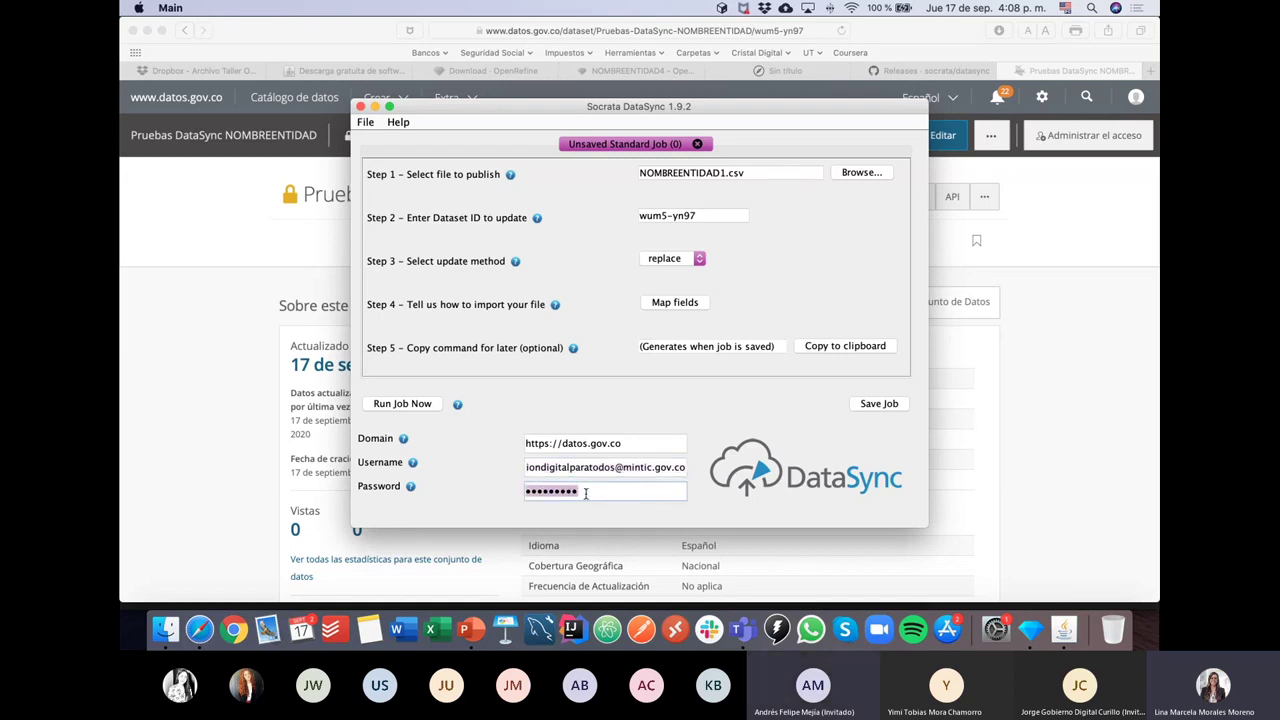
key(super+v)
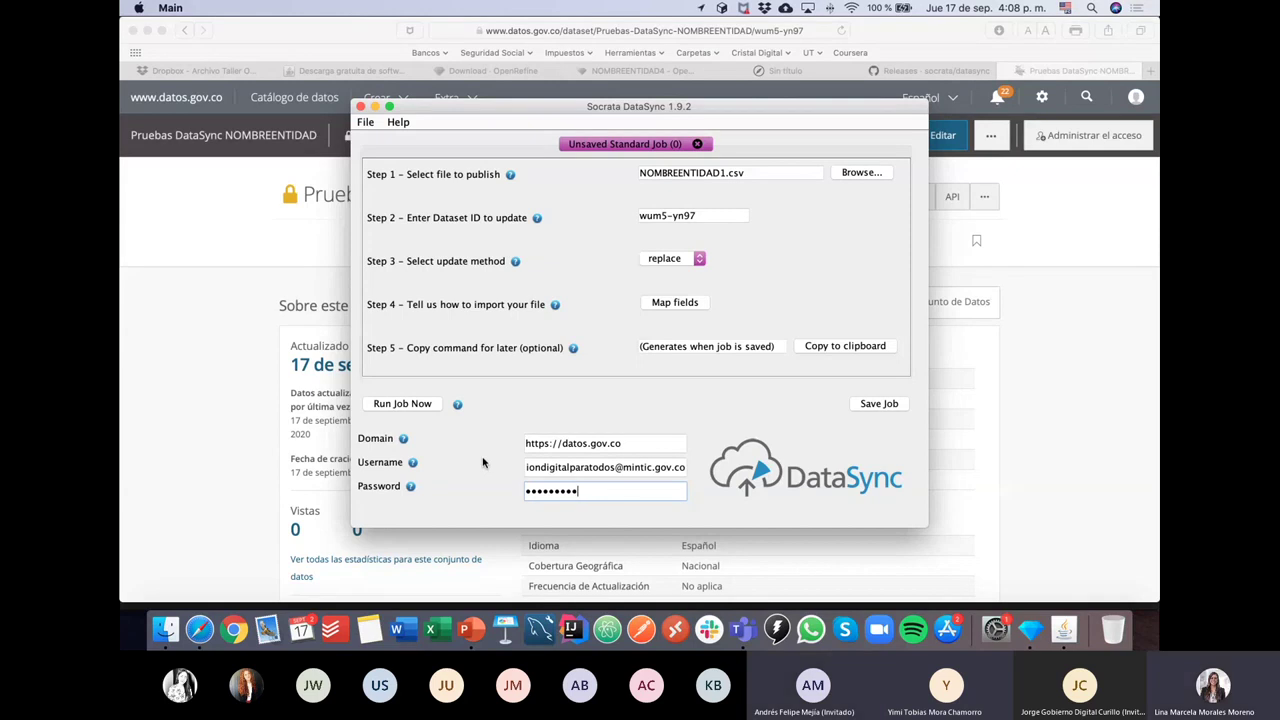
Step: Save the job file under the name JOBNOMBREENTIDAD in the Downloads folder
click(891, 408)
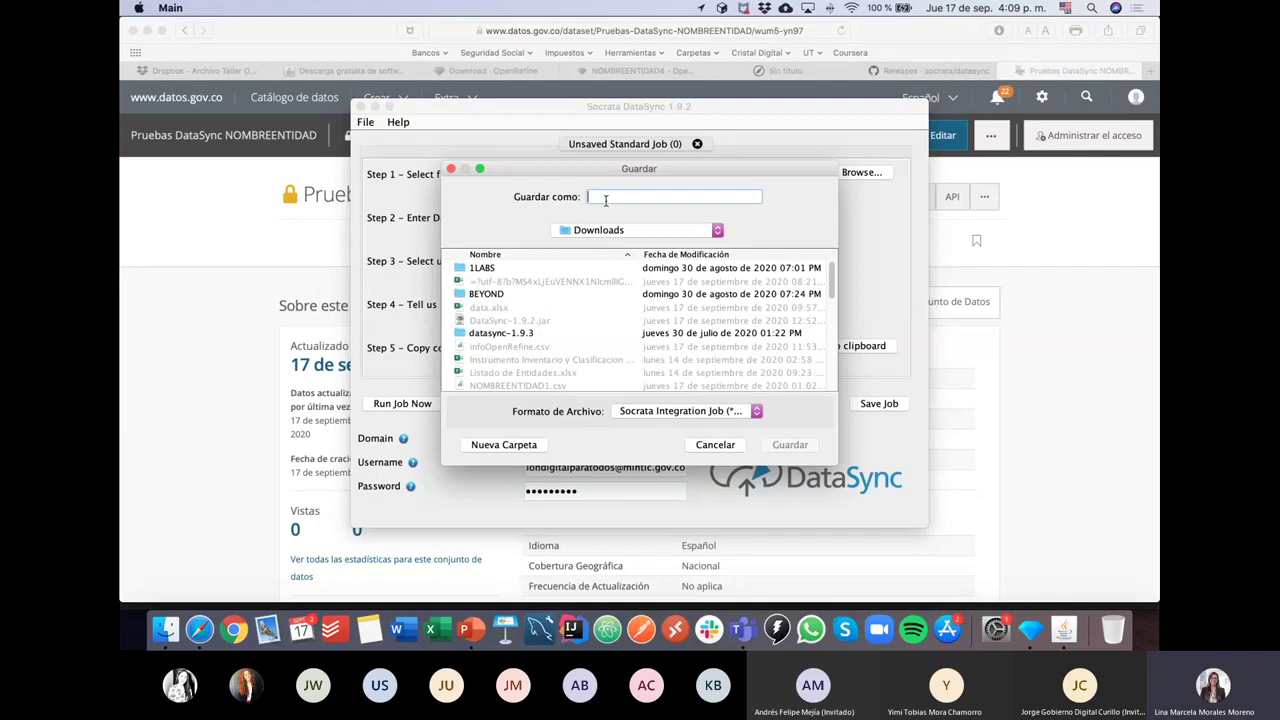
text(JOBNOMB)
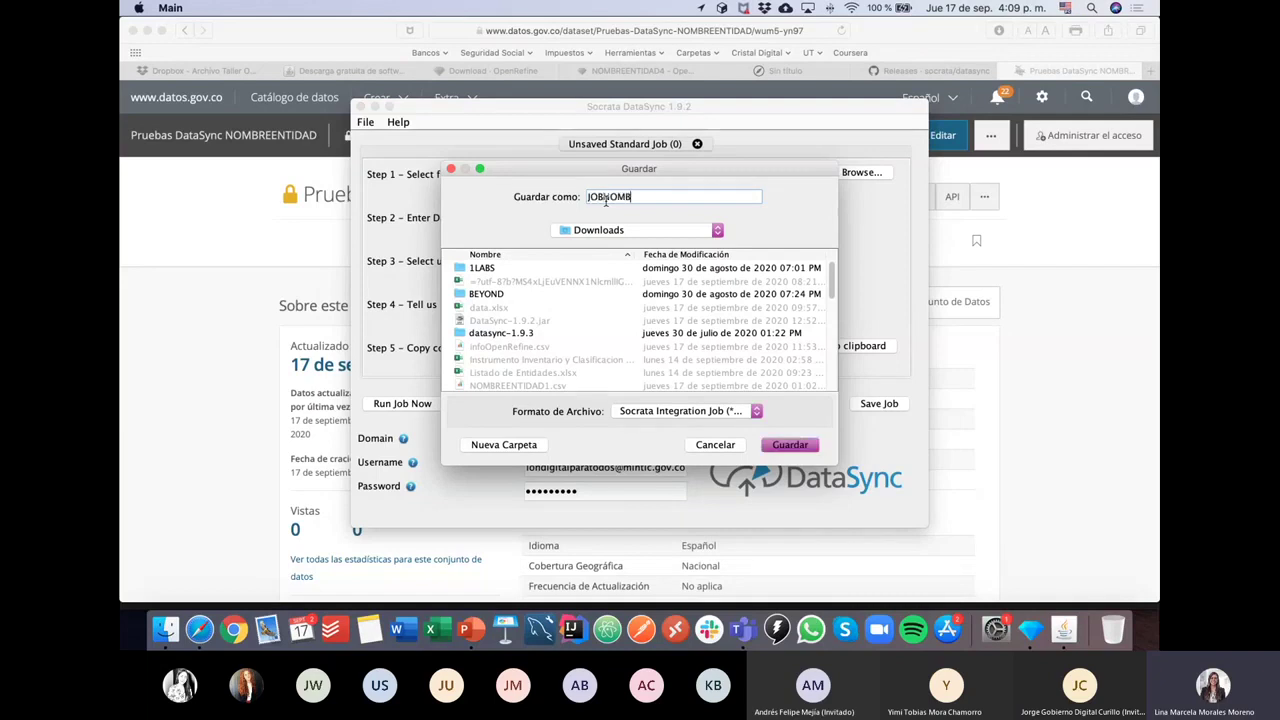
text(REENTIDAD)
key(Return)
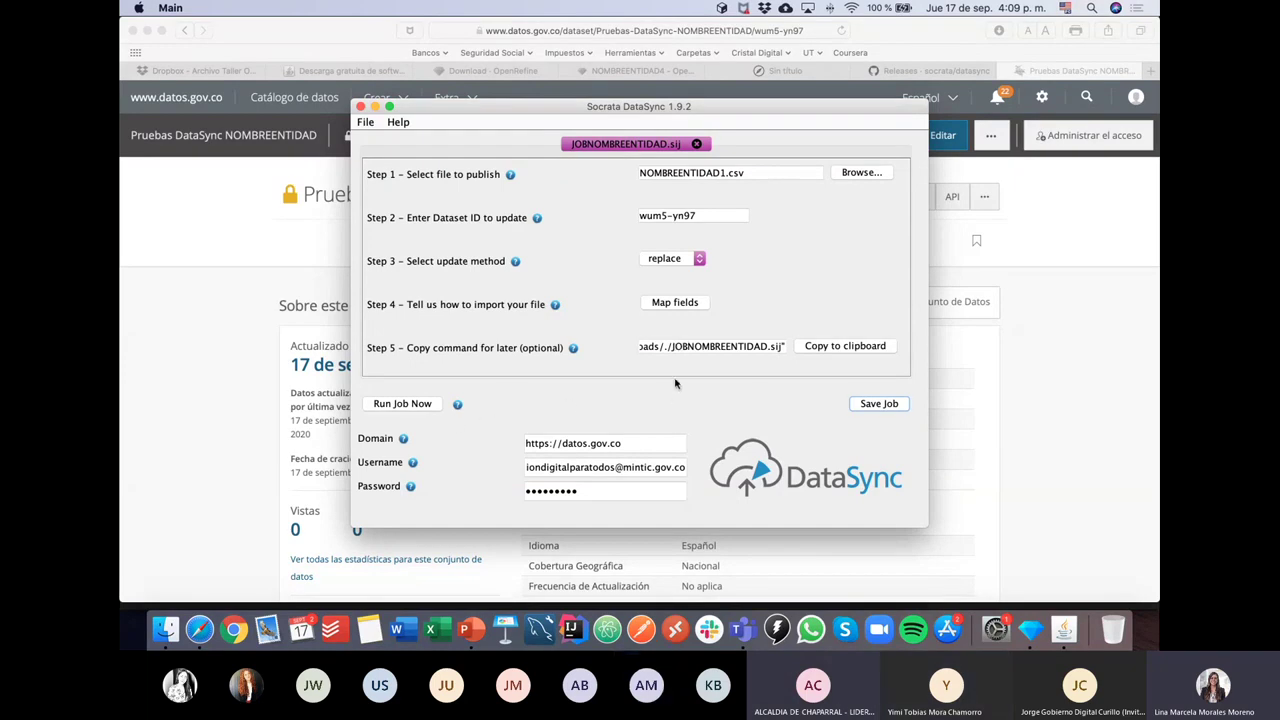
Step: Select the generated Step 5 command text and run the saved replace job
triple_click(716, 346)
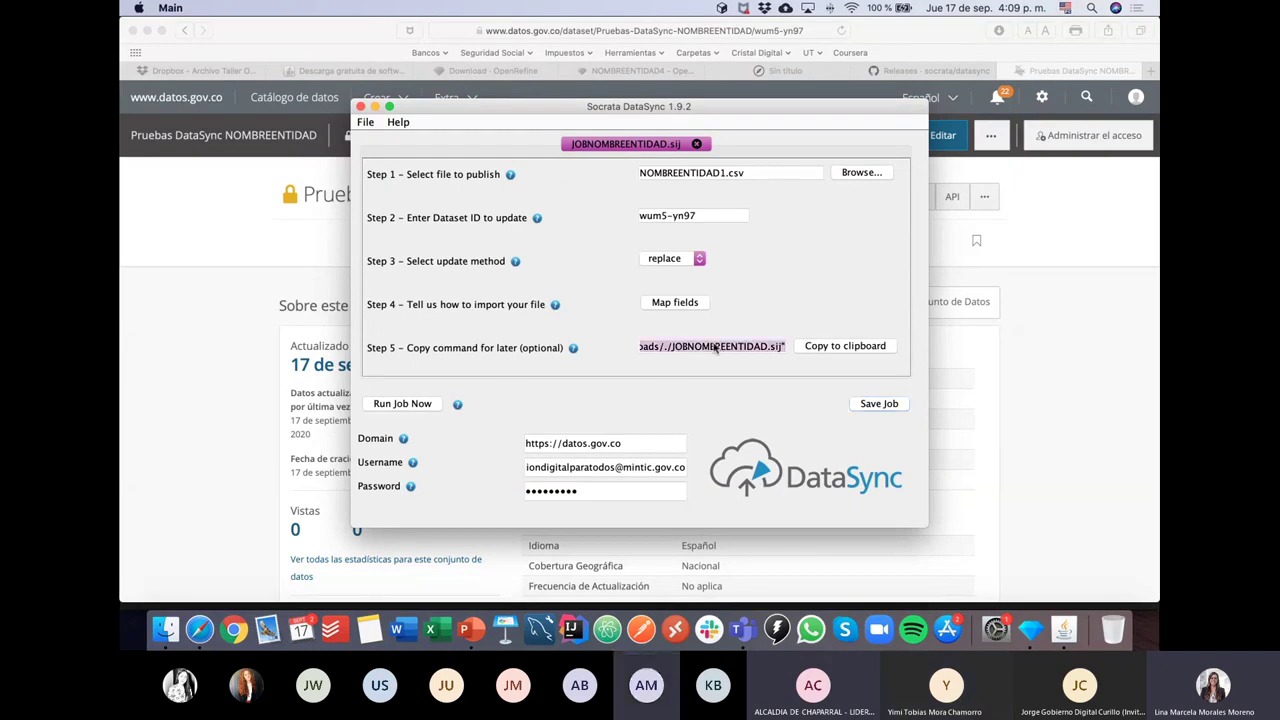
click(385, 403)
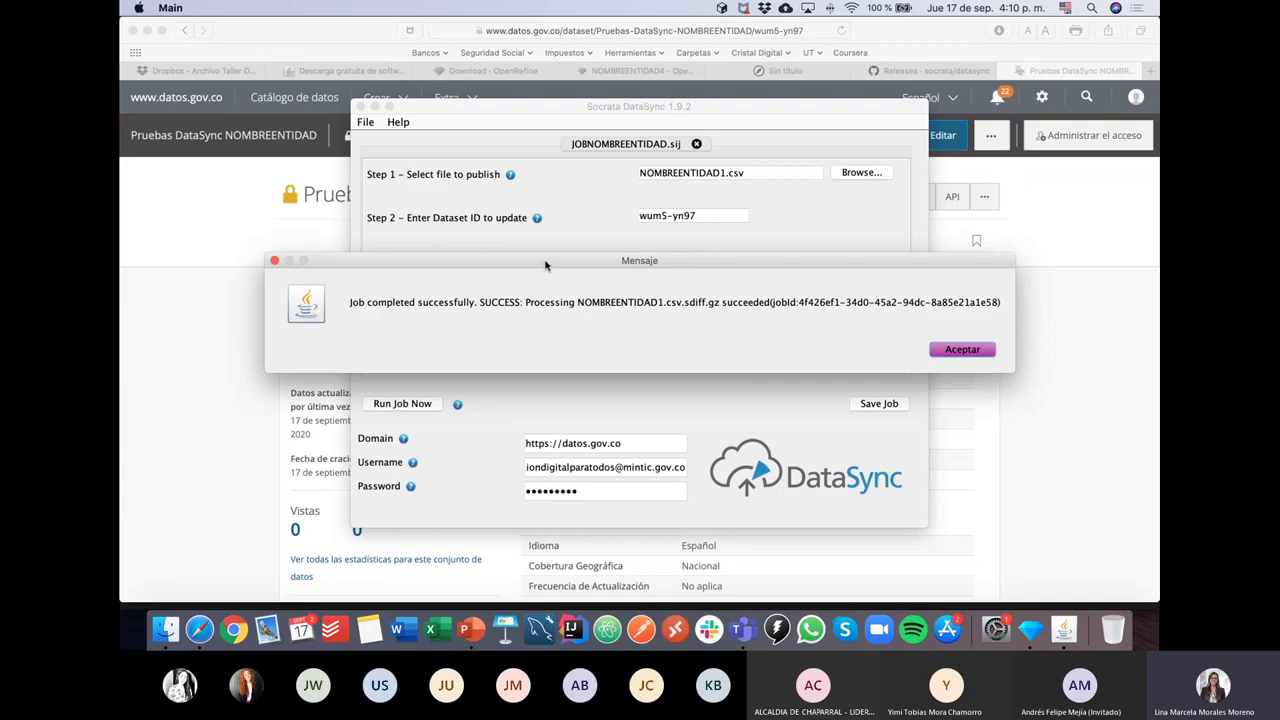
Step: Move the success message down to compare it with the job steps, then close it
drag(550, 268, 590, 287)
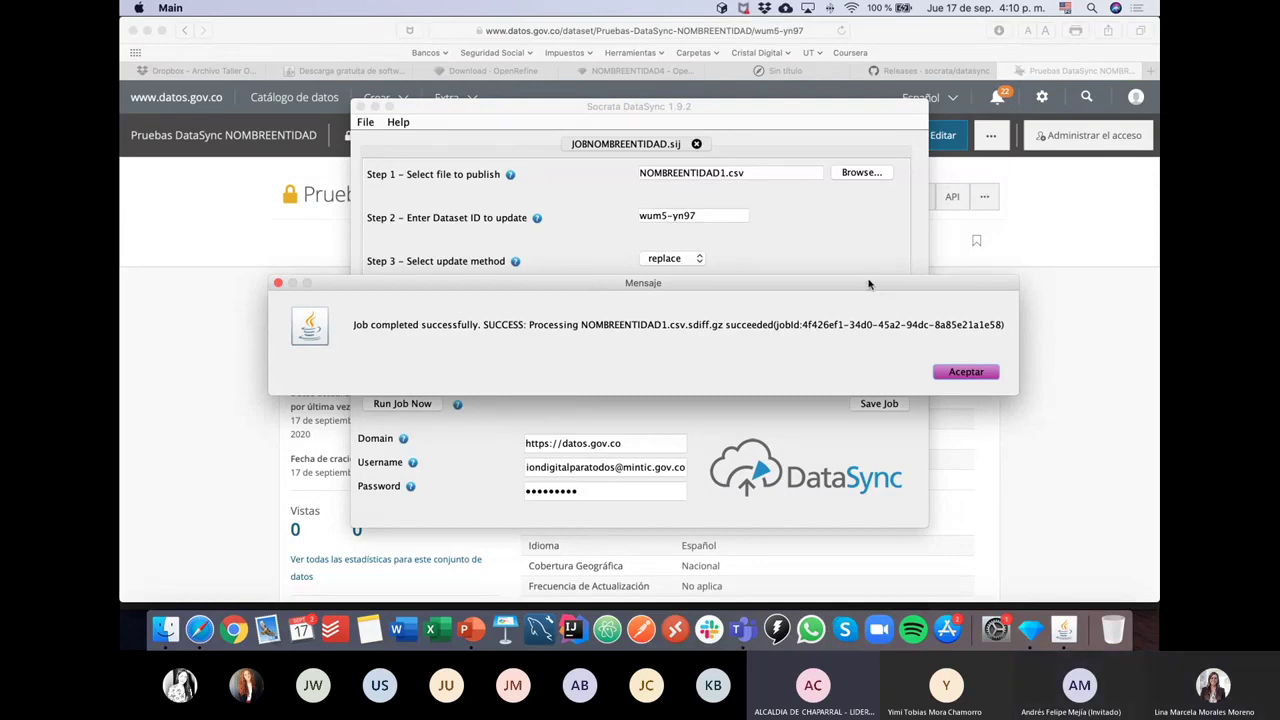
drag(868, 284, 873, 384)
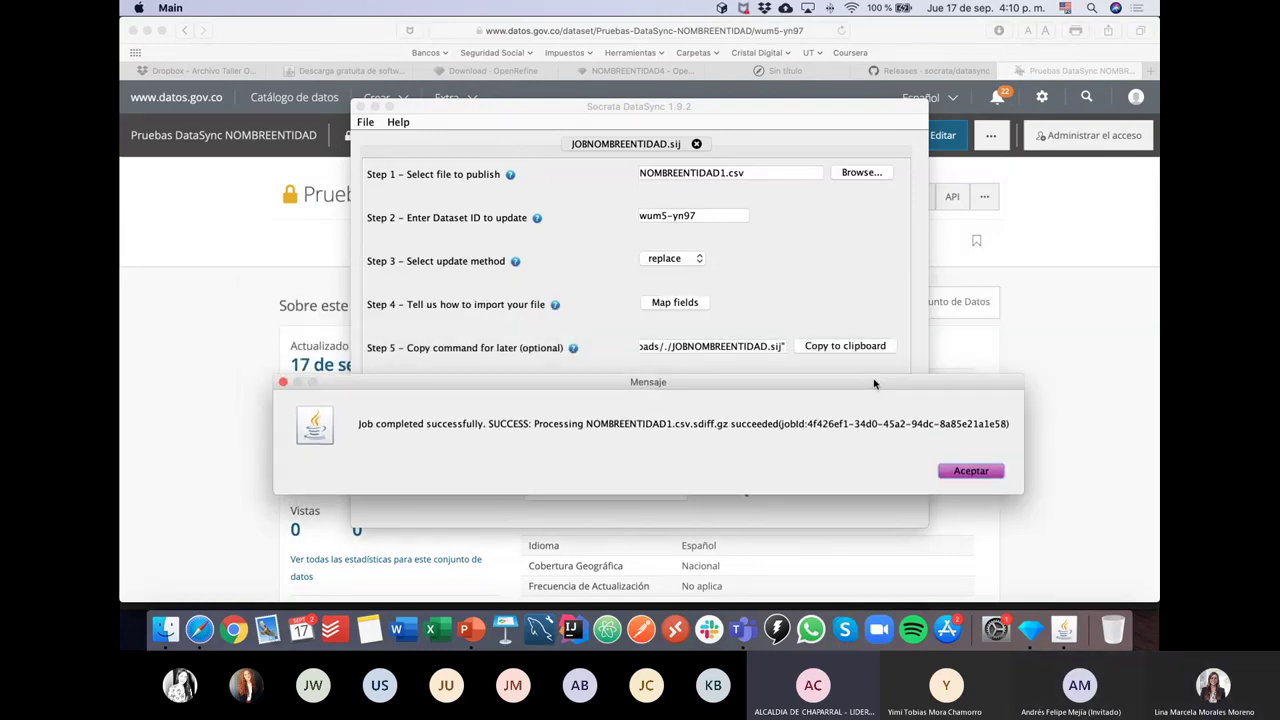
click(975, 472)
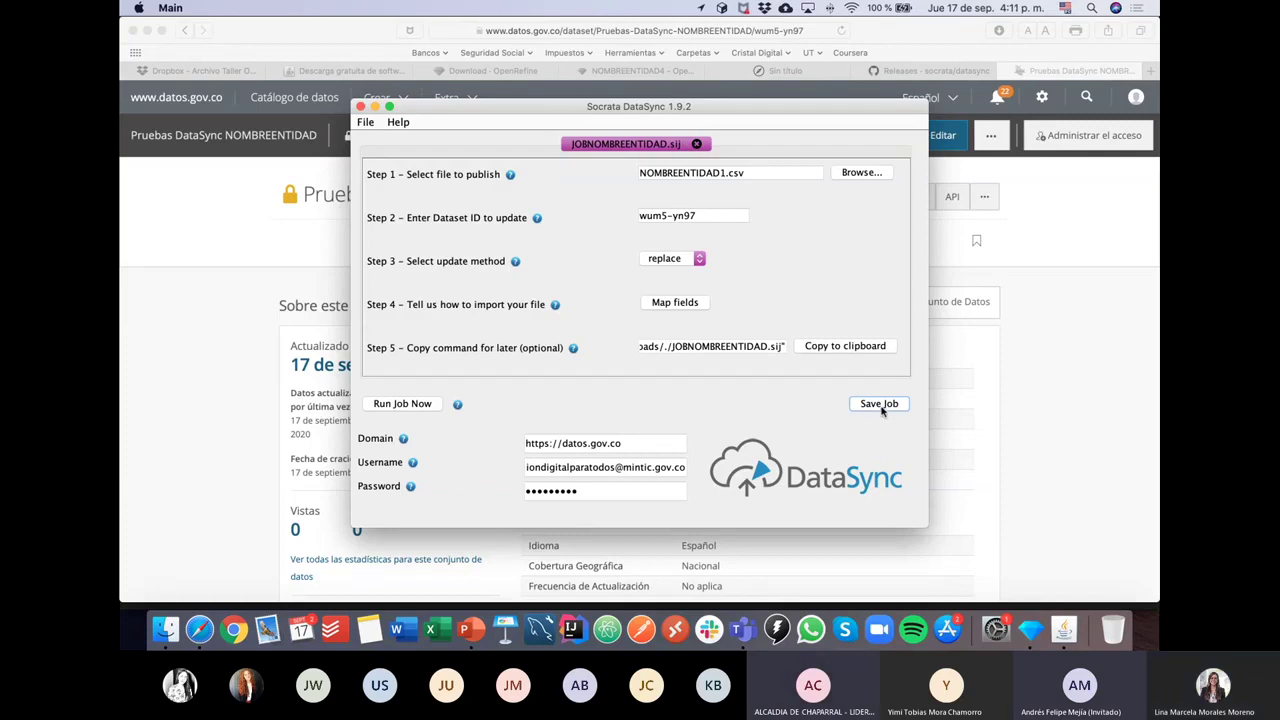
Step: Locate the 3 KB JOBNOMBREENTIDAD.sij in Finder's Downloads, then bring back the dataset page in Safari
click(166, 628)
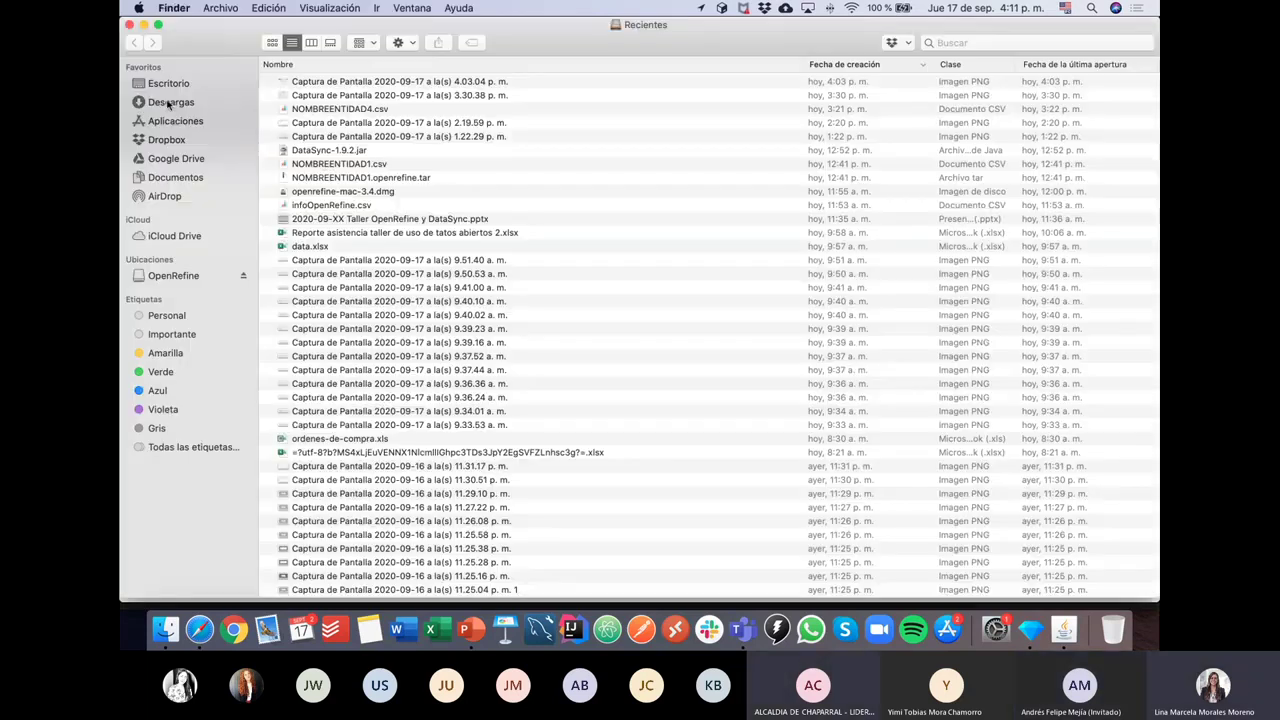
click(171, 103)
click(352, 84)
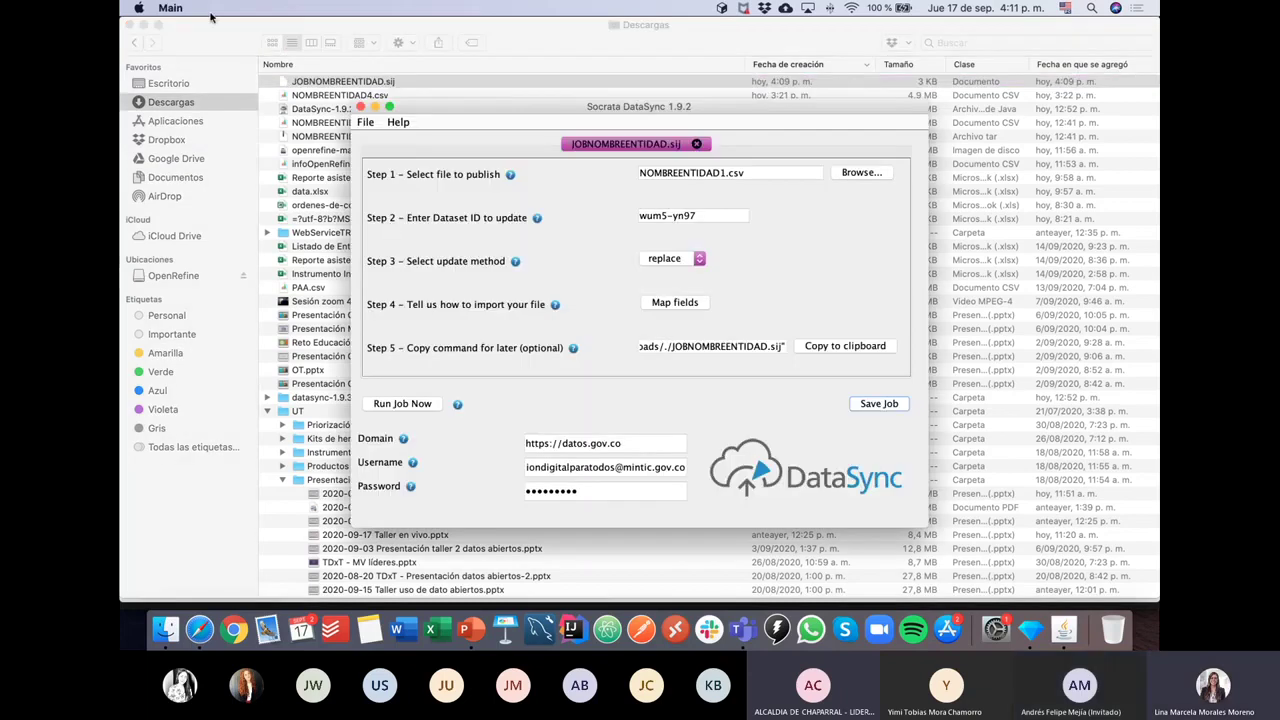
click(199, 628)
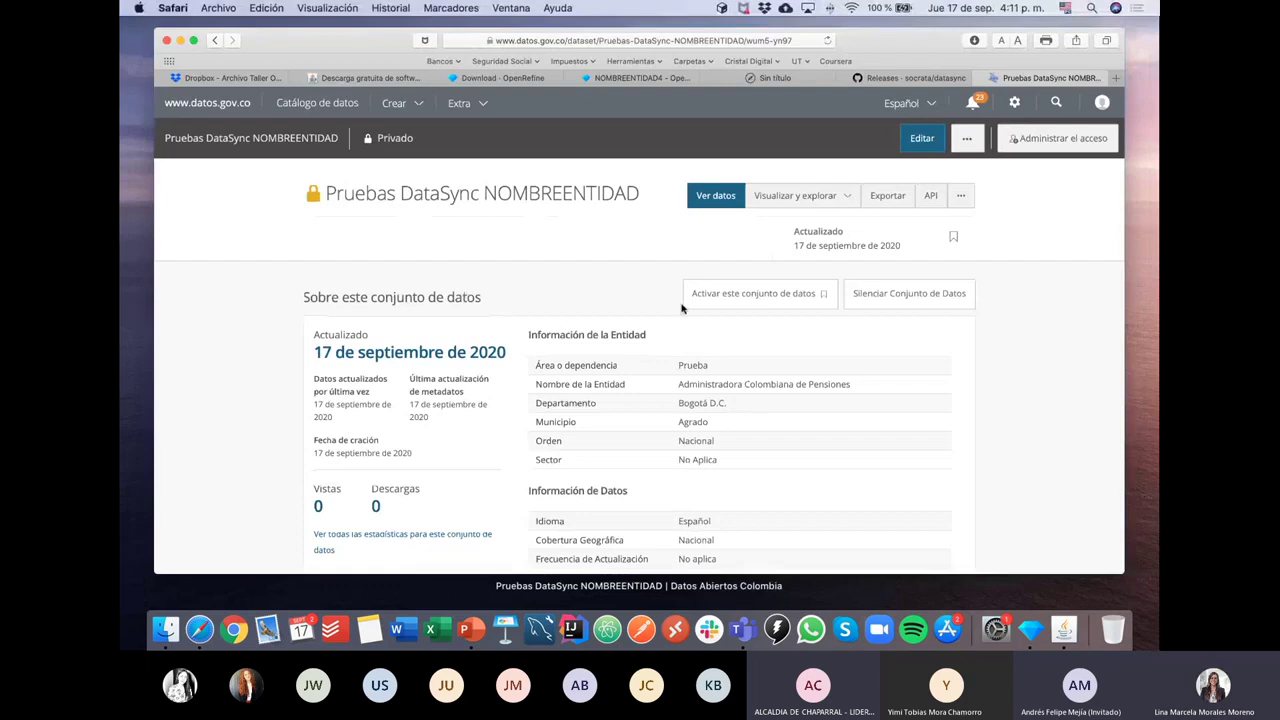
Step: Load the maximavelocidad.gov.co site in a new Safari tab by entering 'Maxima'
key(super+Tab)
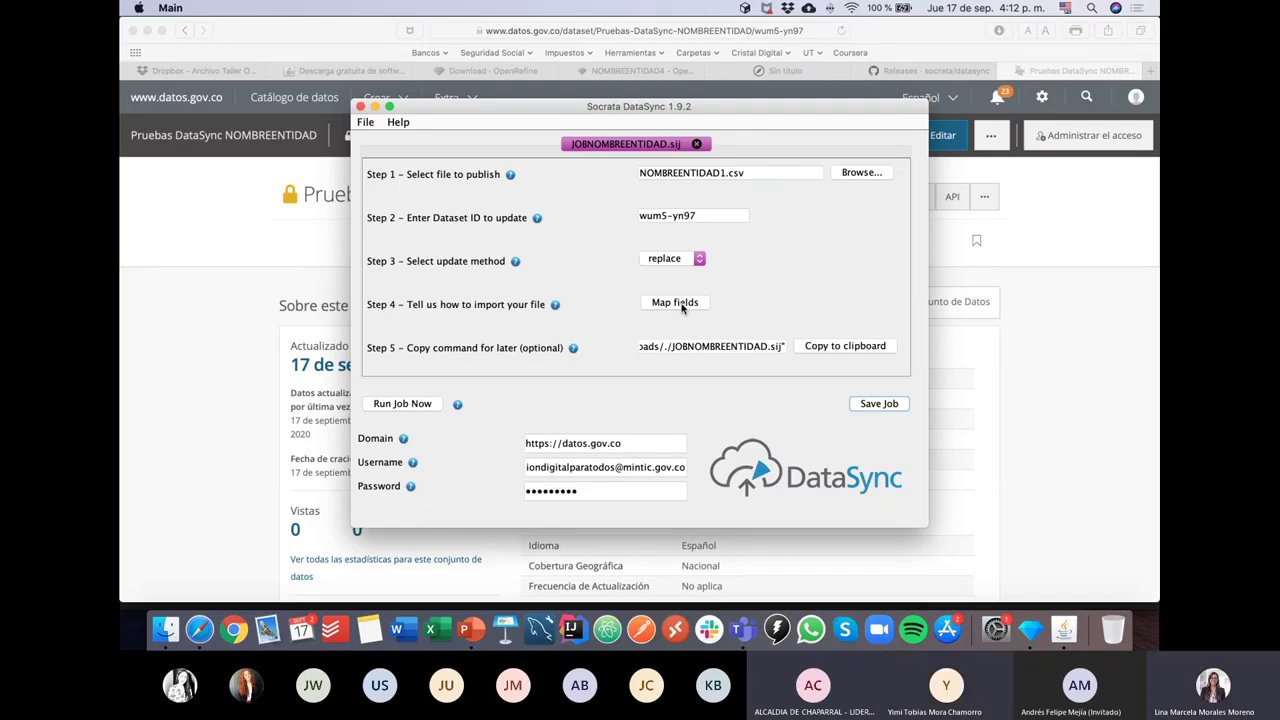
click(1146, 72)
text(Maxima)
key(Return)
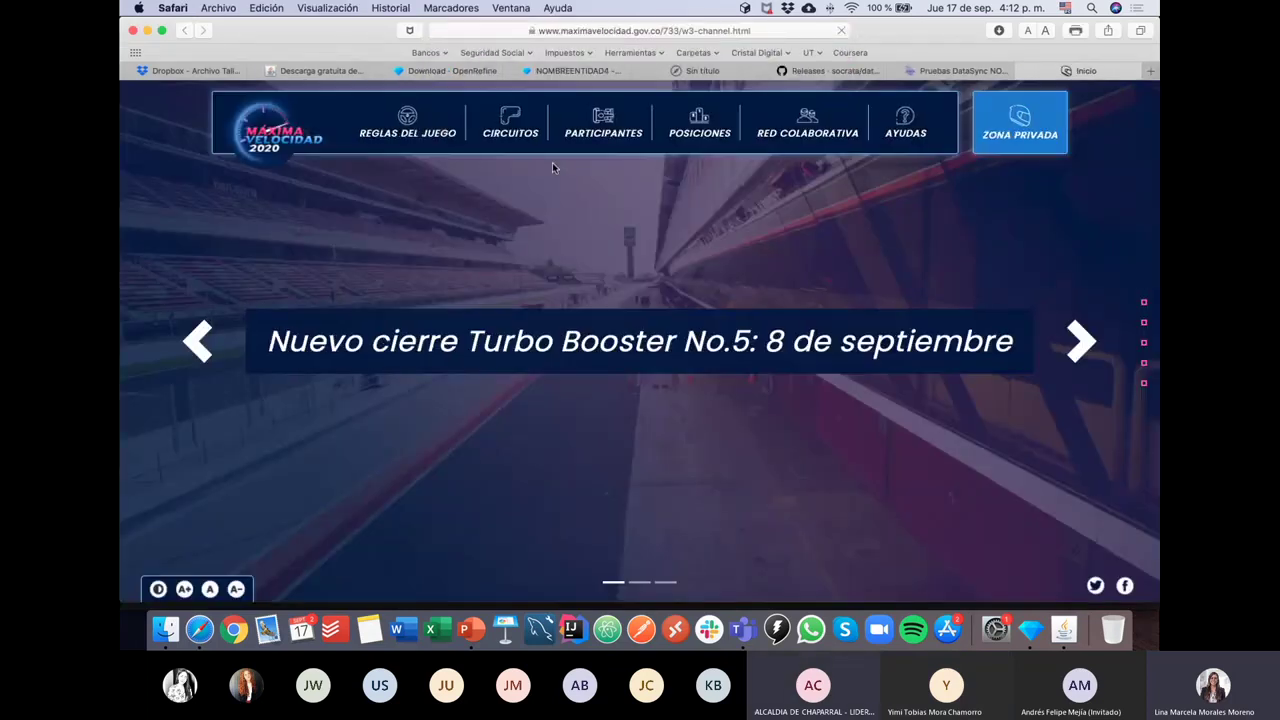
Step: Go to CIRCUITOS and open the autumn circuit's Software Libre challenge page
click(509, 136)
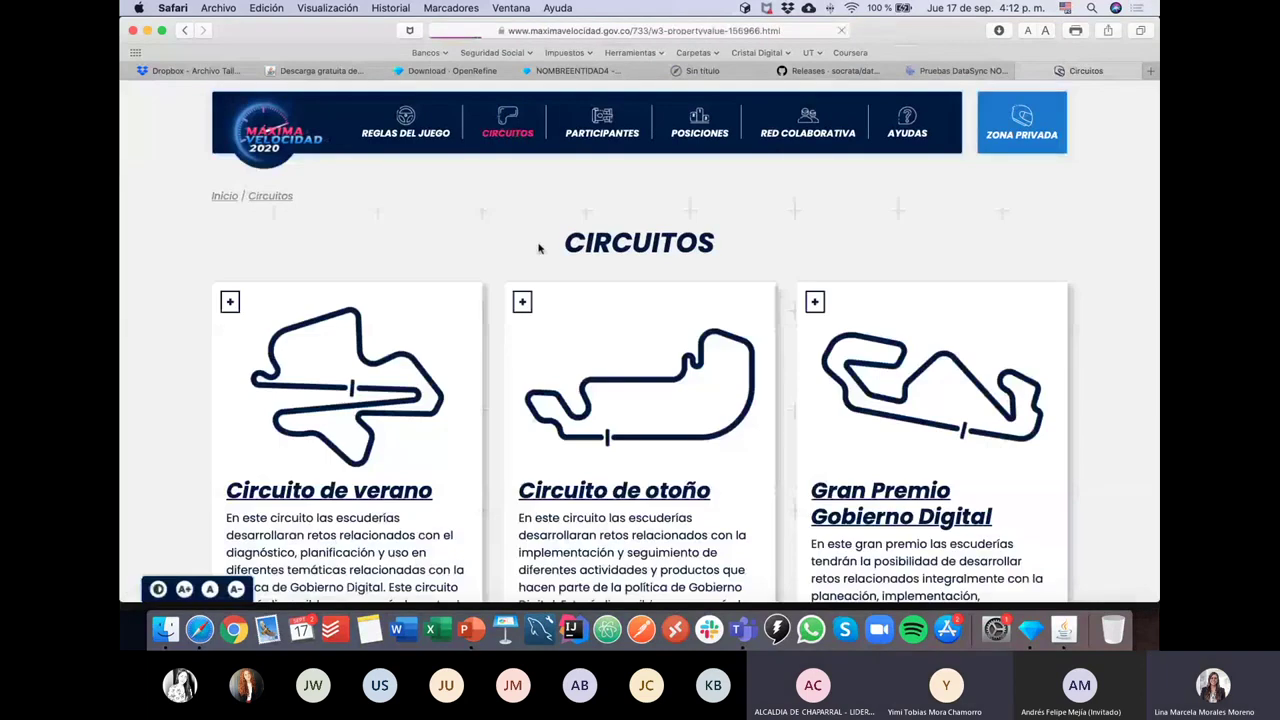
scroll(517, 360, down, 2)
click(572, 410)
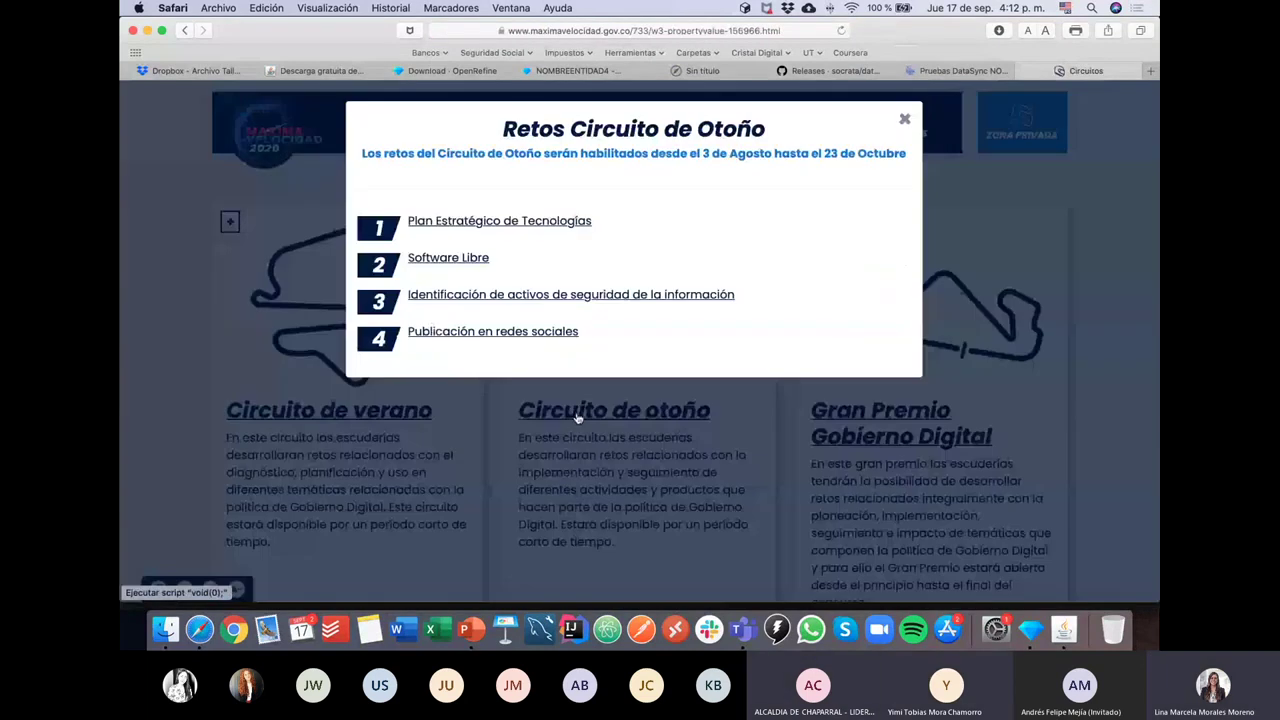
click(904, 120)
scroll(590, 132, up, 2)
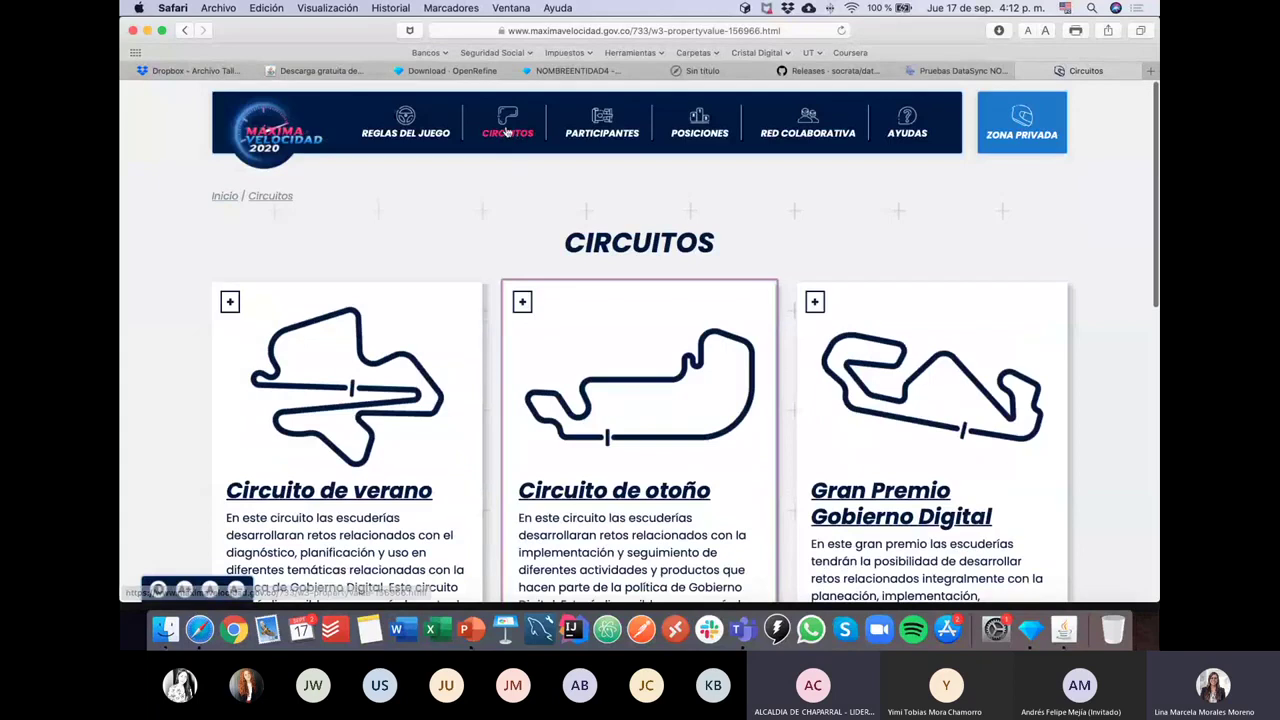
click(576, 502)
click(448, 258)
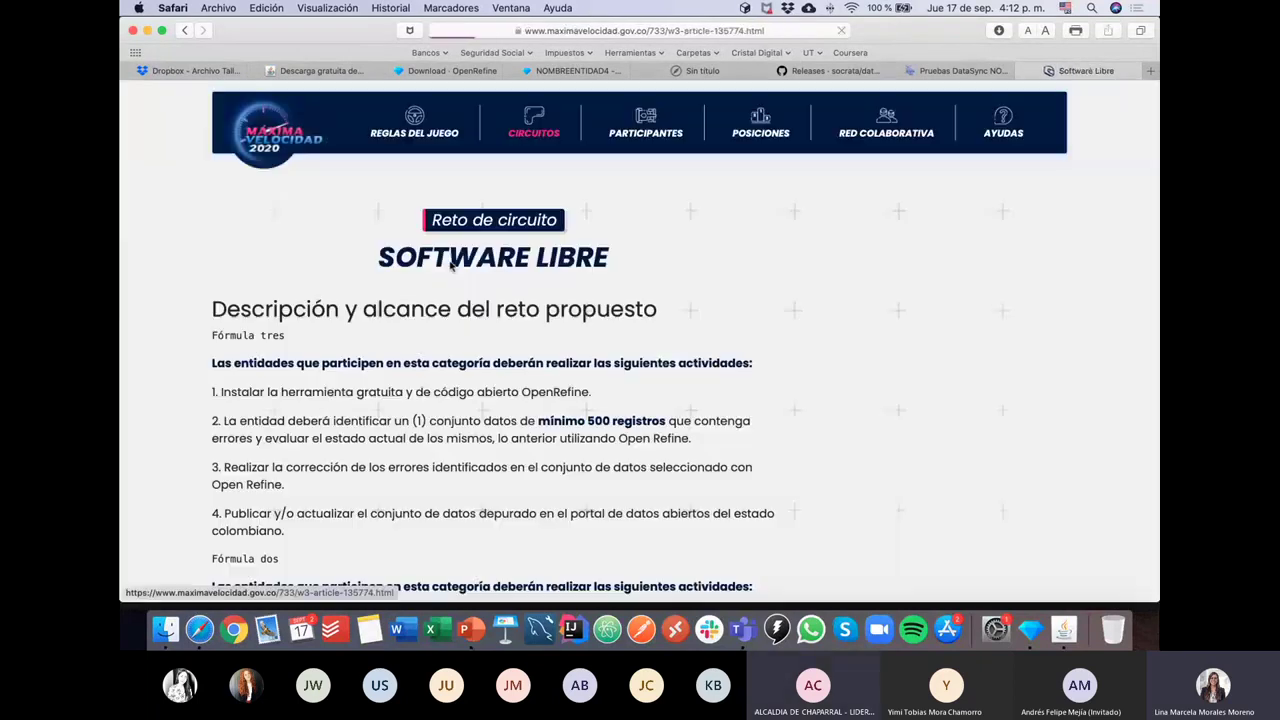
Step: Expand the Entregable section and highlight the listed OpenRefine deliverables
scroll(227, 337, down, 2)
click(227, 337)
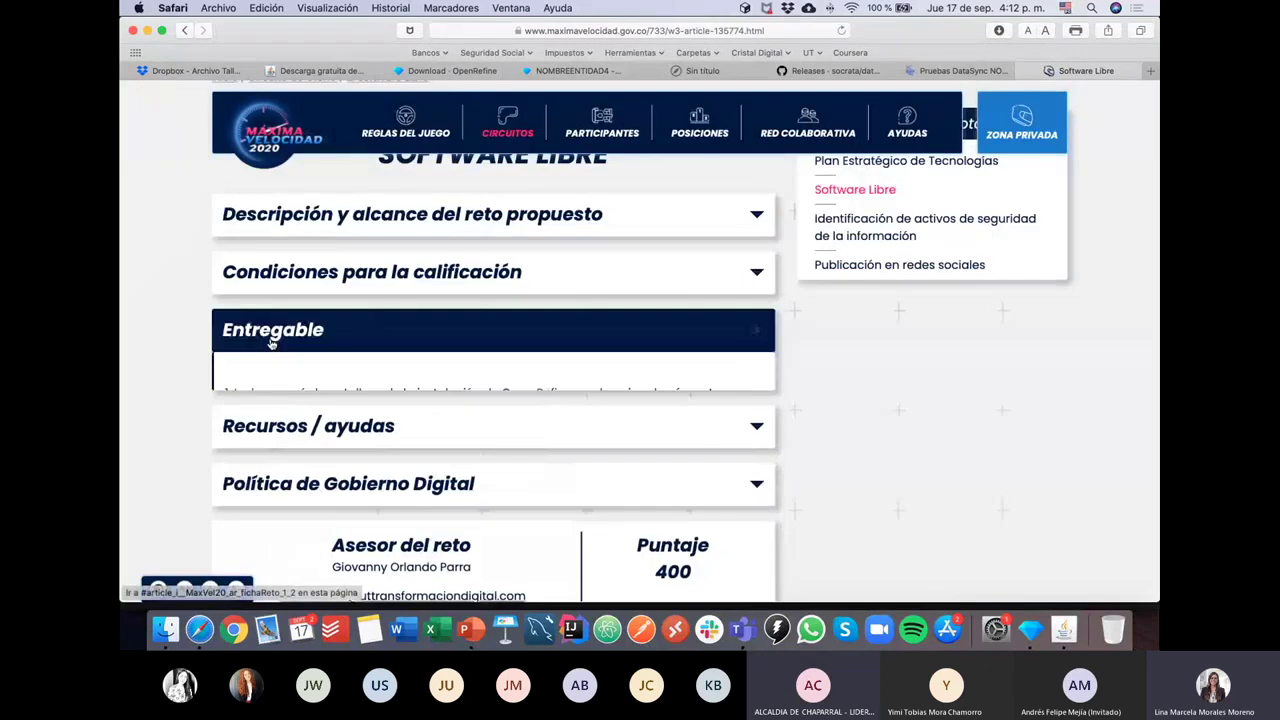
scroll(194, 357, down, 3)
scroll(194, 357, down, 1)
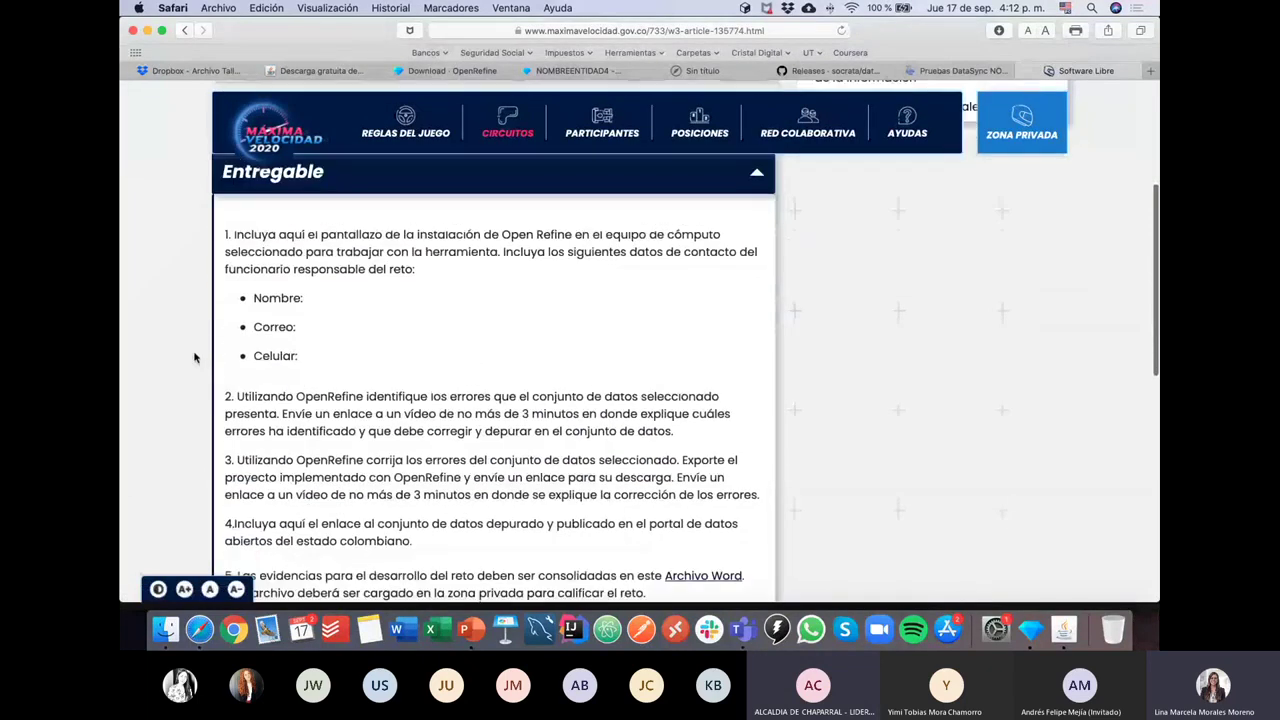
drag(225, 236, 337, 364)
scroll(337, 364, down, 3)
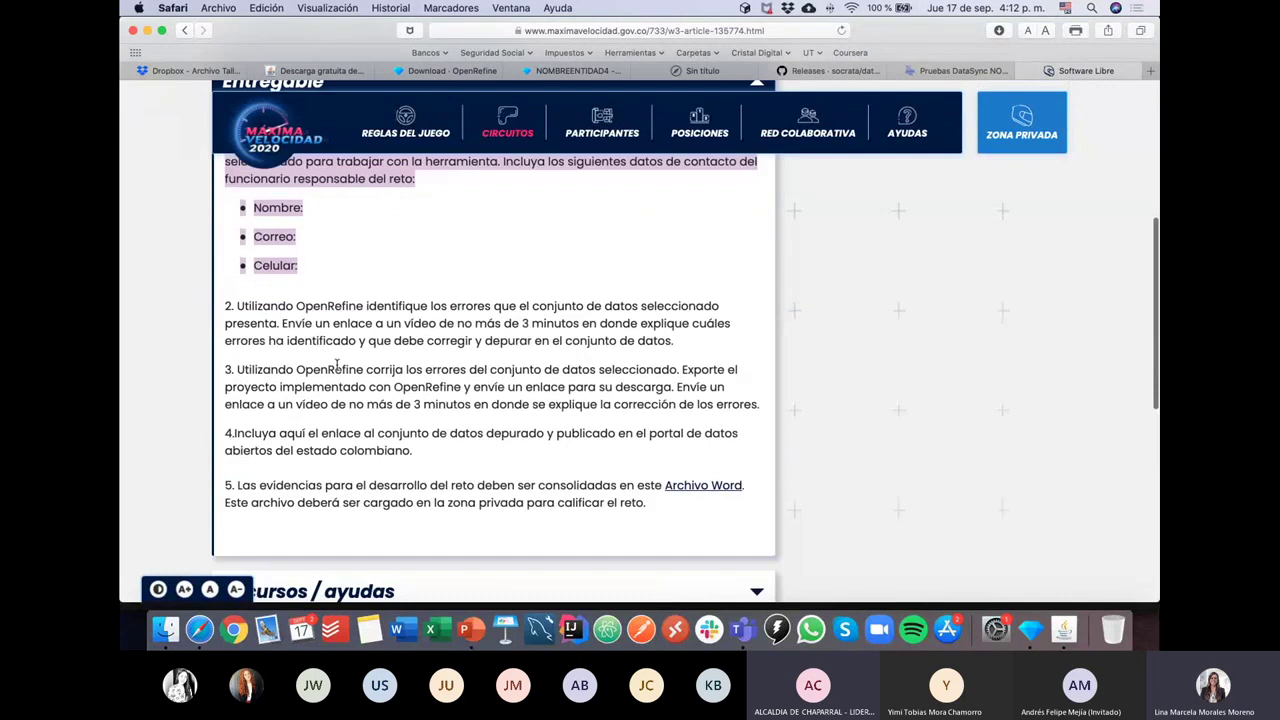
drag(227, 230, 692, 262)
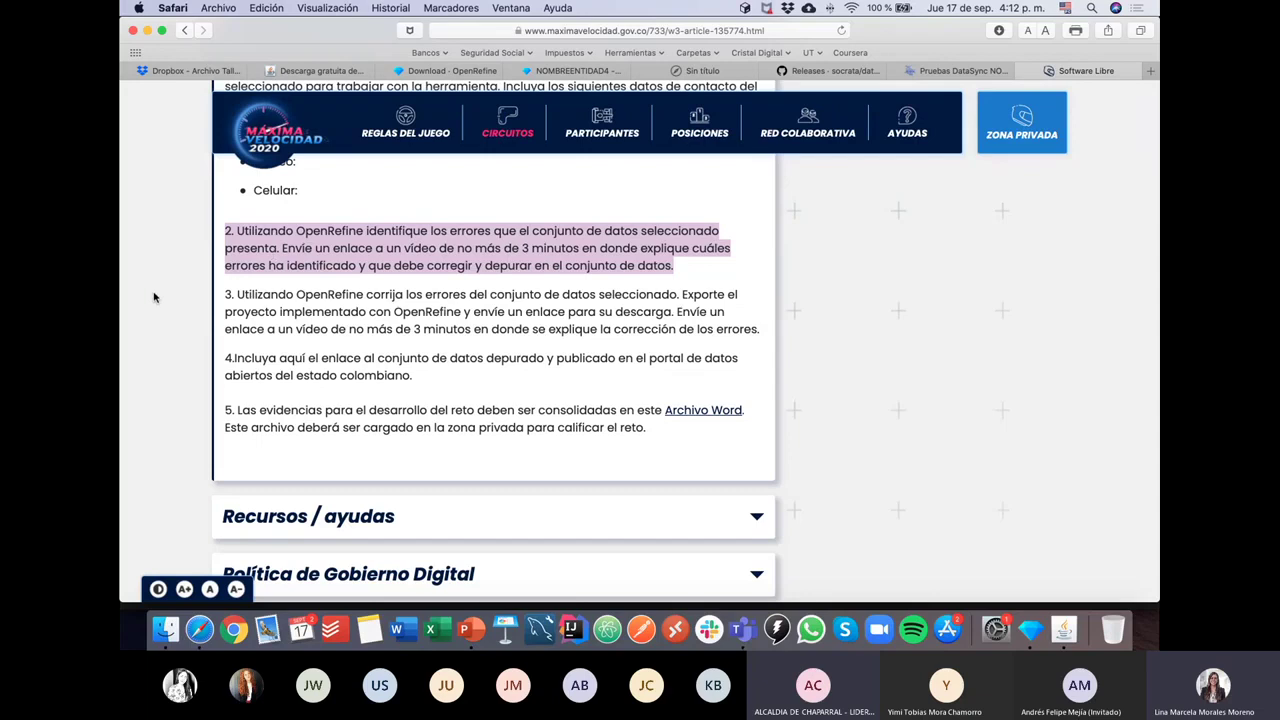
scroll(169, 336, up, 5)
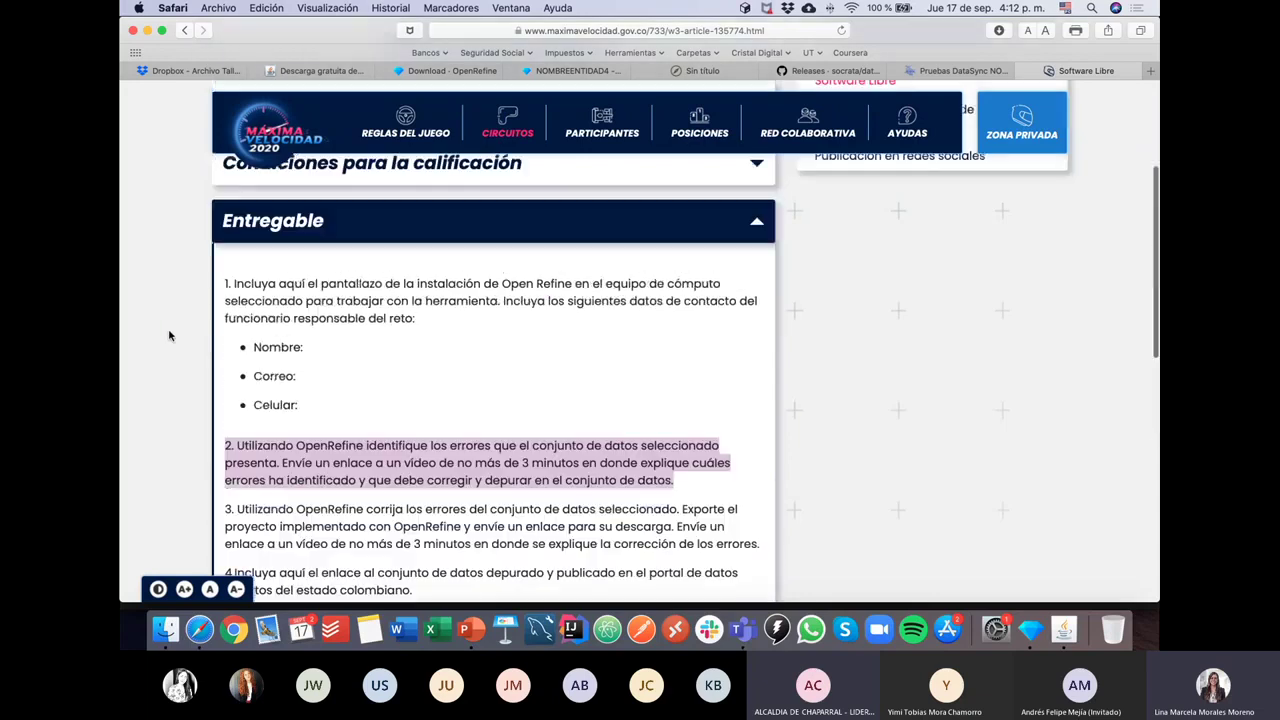
click(271, 311)
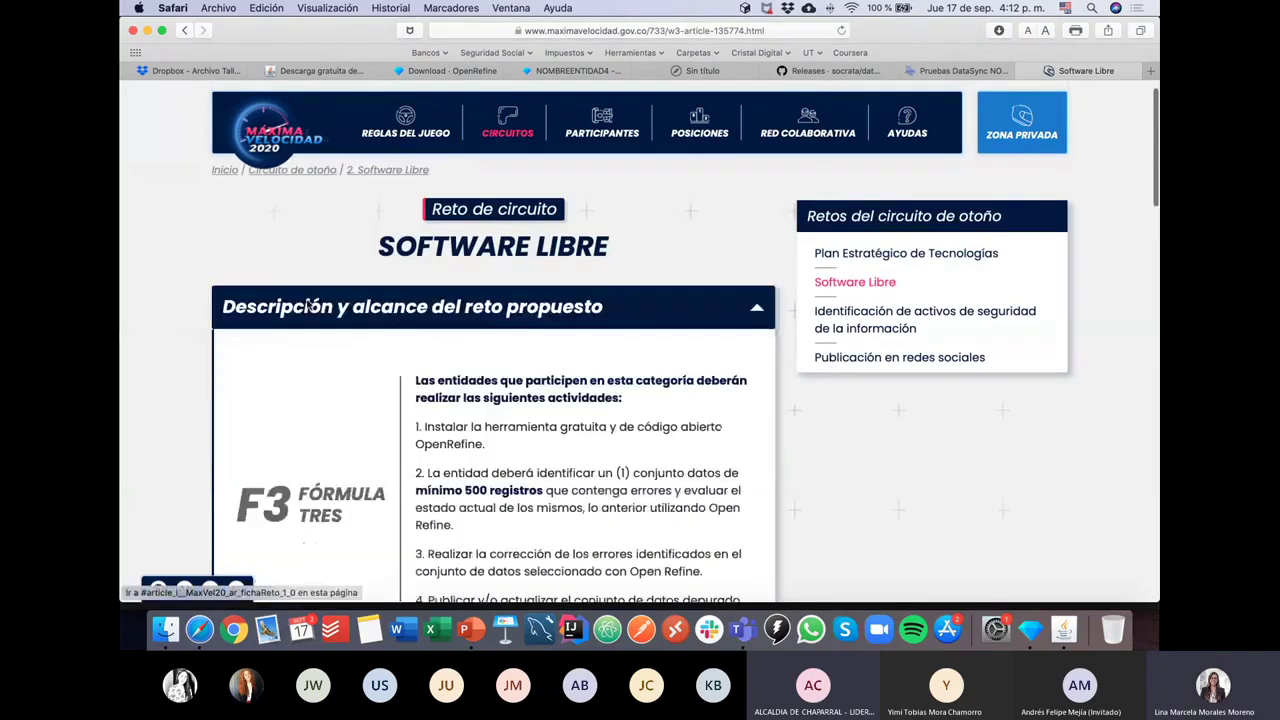
scroll(209, 392, down, 4)
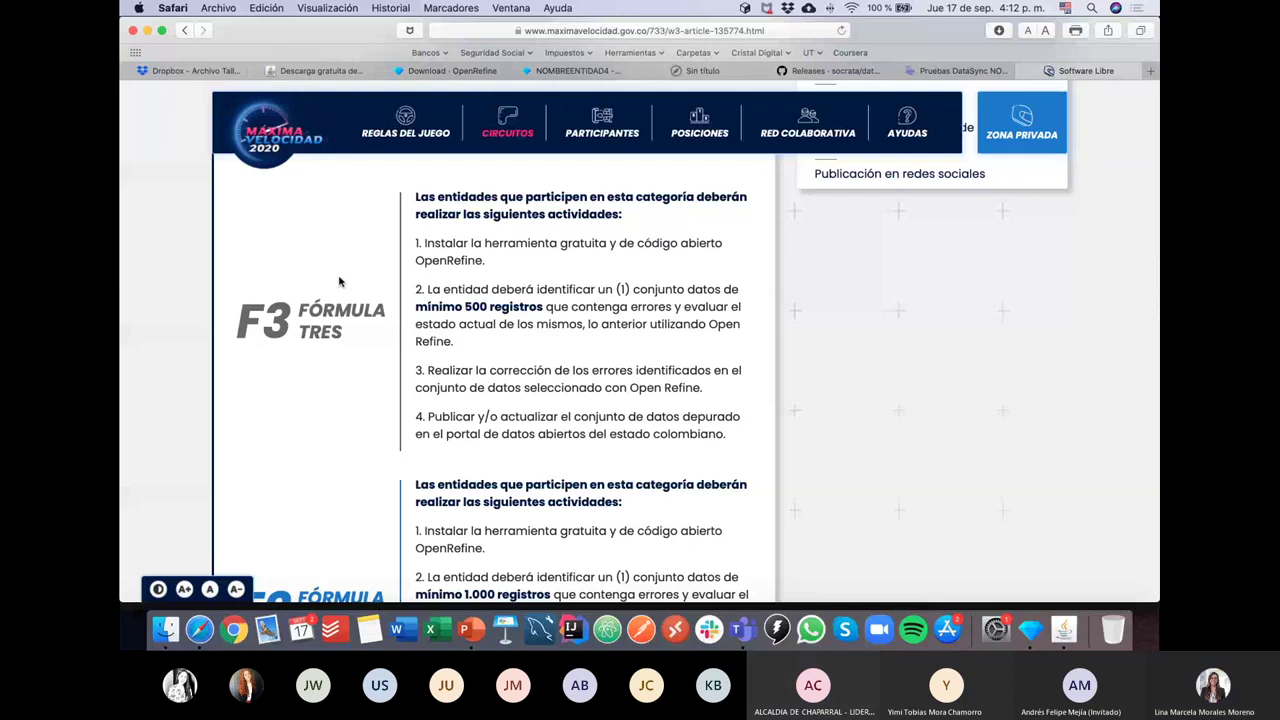
scroll(339, 282, up, 2)
scroll(600, 310, down, 1)
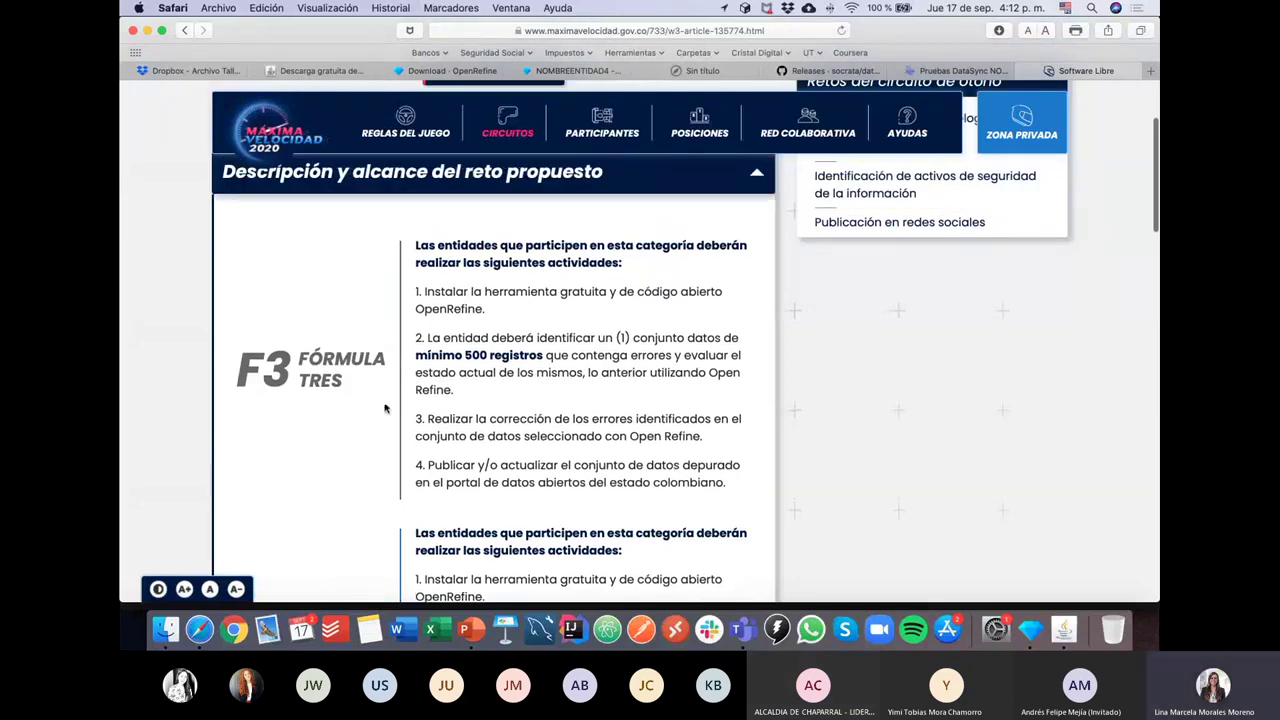
drag(456, 392, 413, 340)
scroll(359, 305, down, 5)
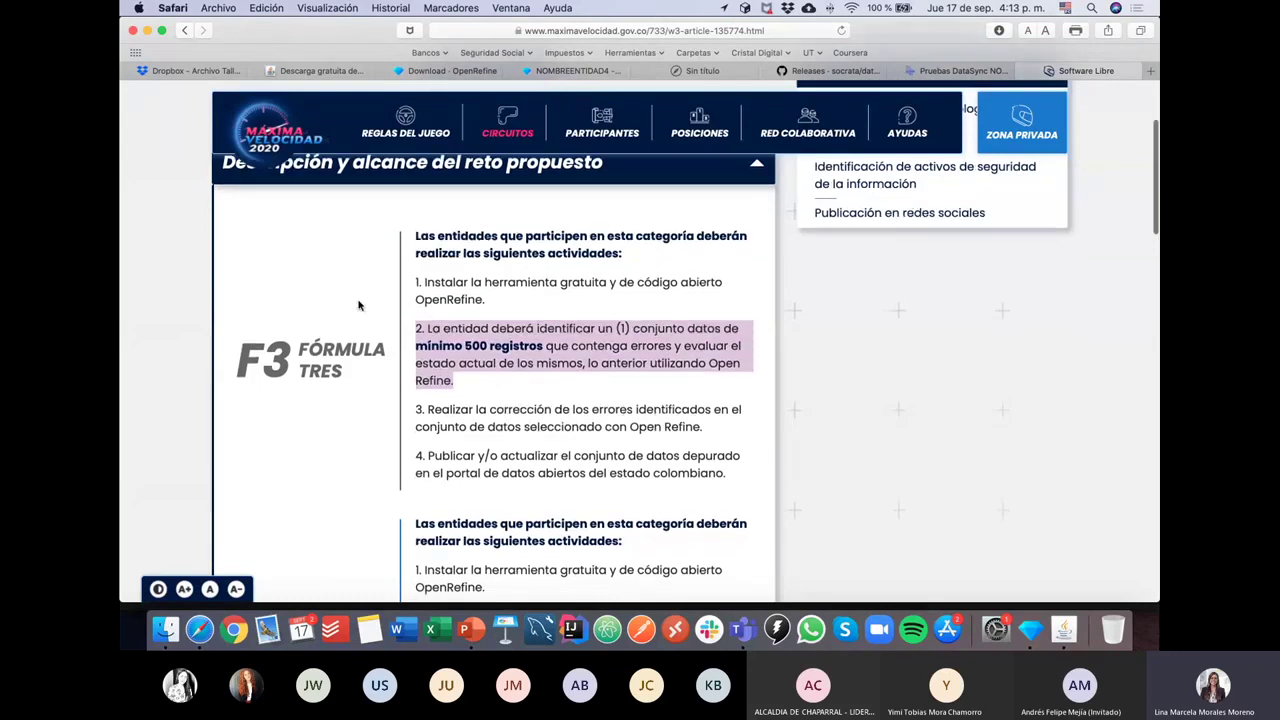
scroll(359, 305, down, 5)
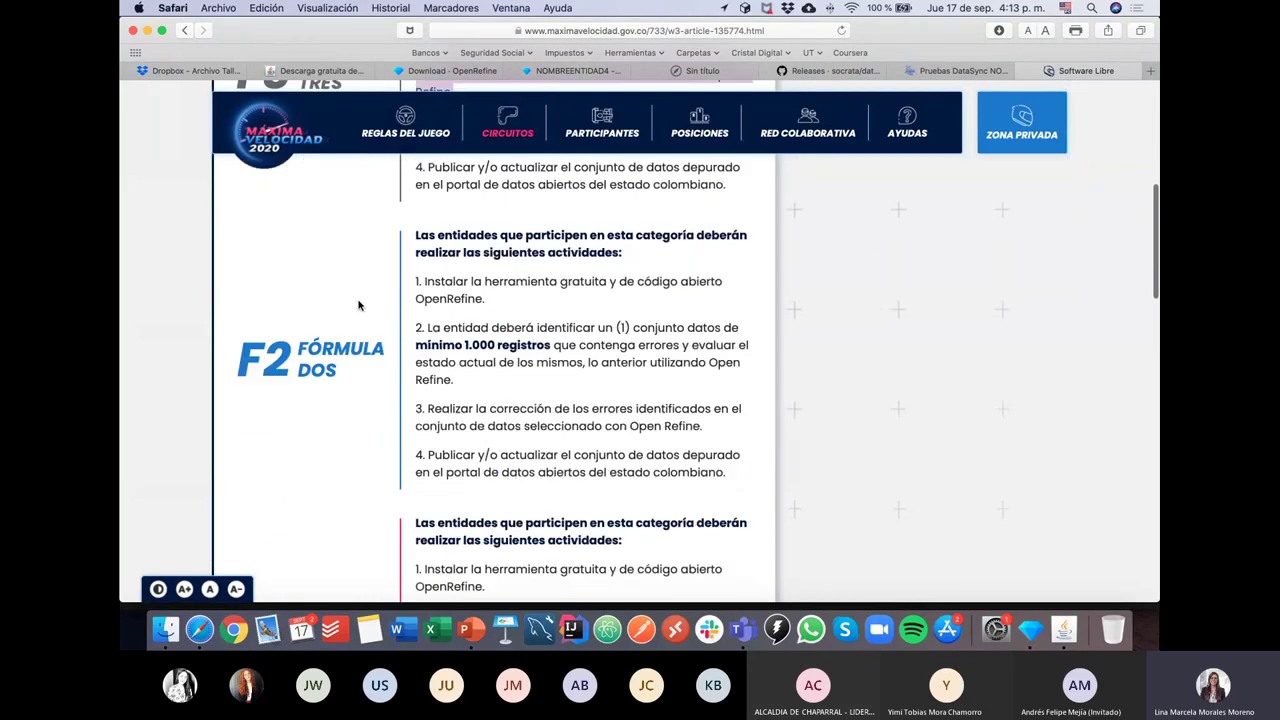
drag(460, 327, 413, 275)
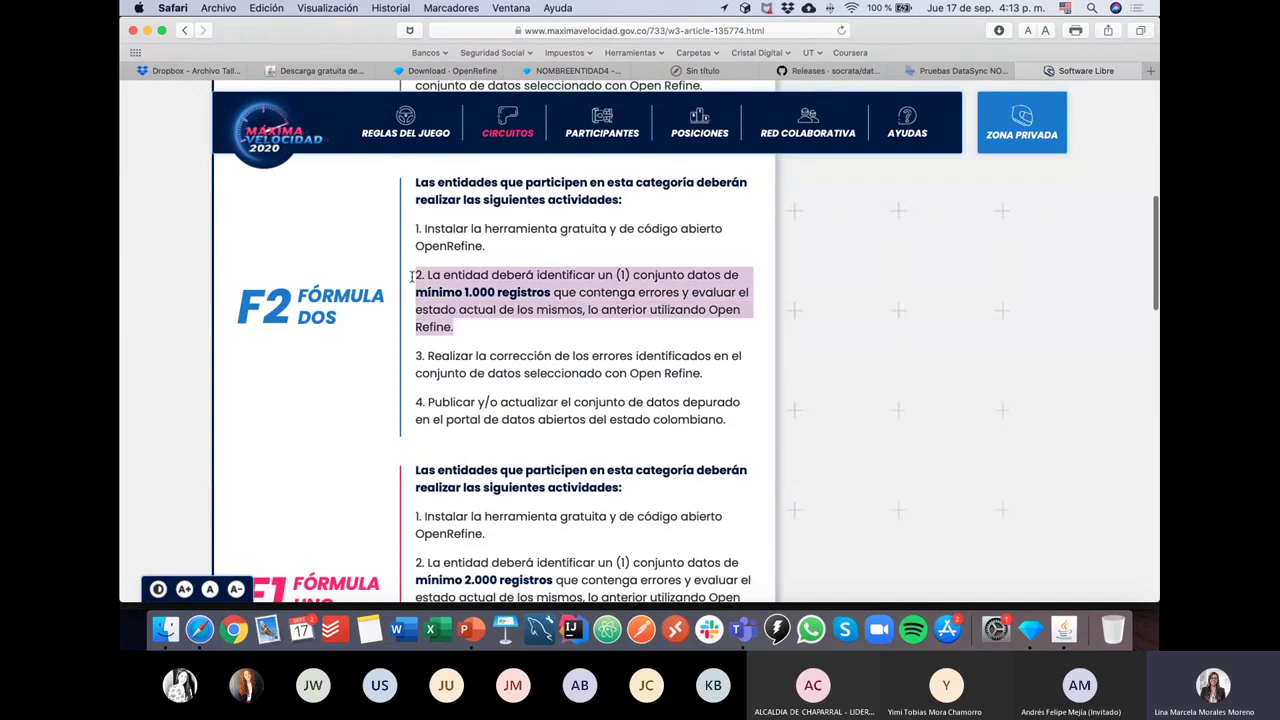
scroll(337, 372, down, 5)
scroll(337, 374, down, 1)
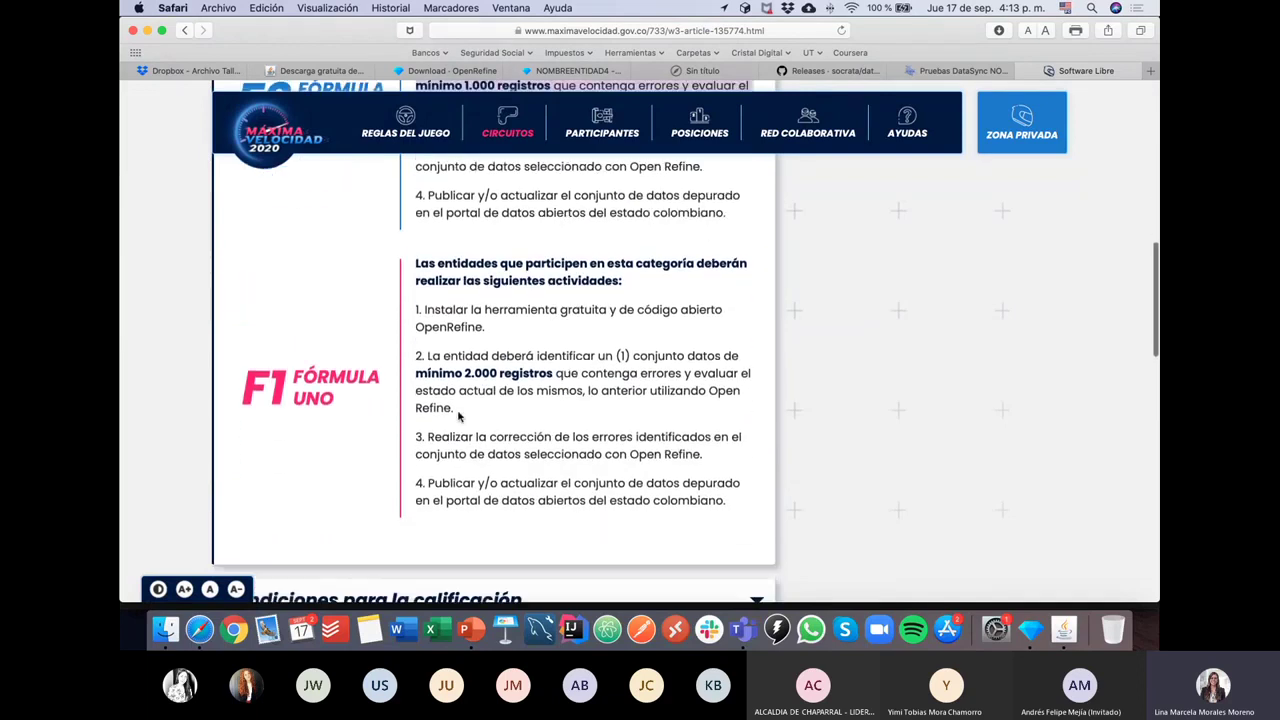
drag(457, 409, 408, 360)
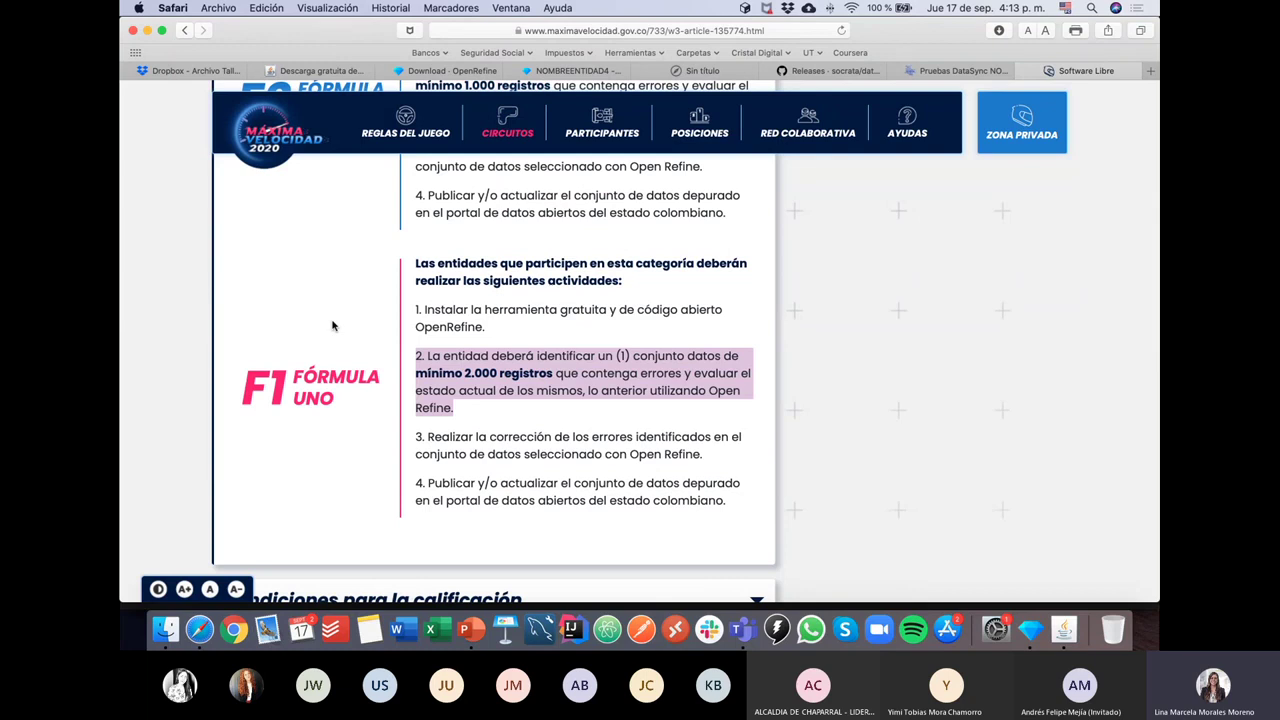
scroll(333, 325, up, 2)
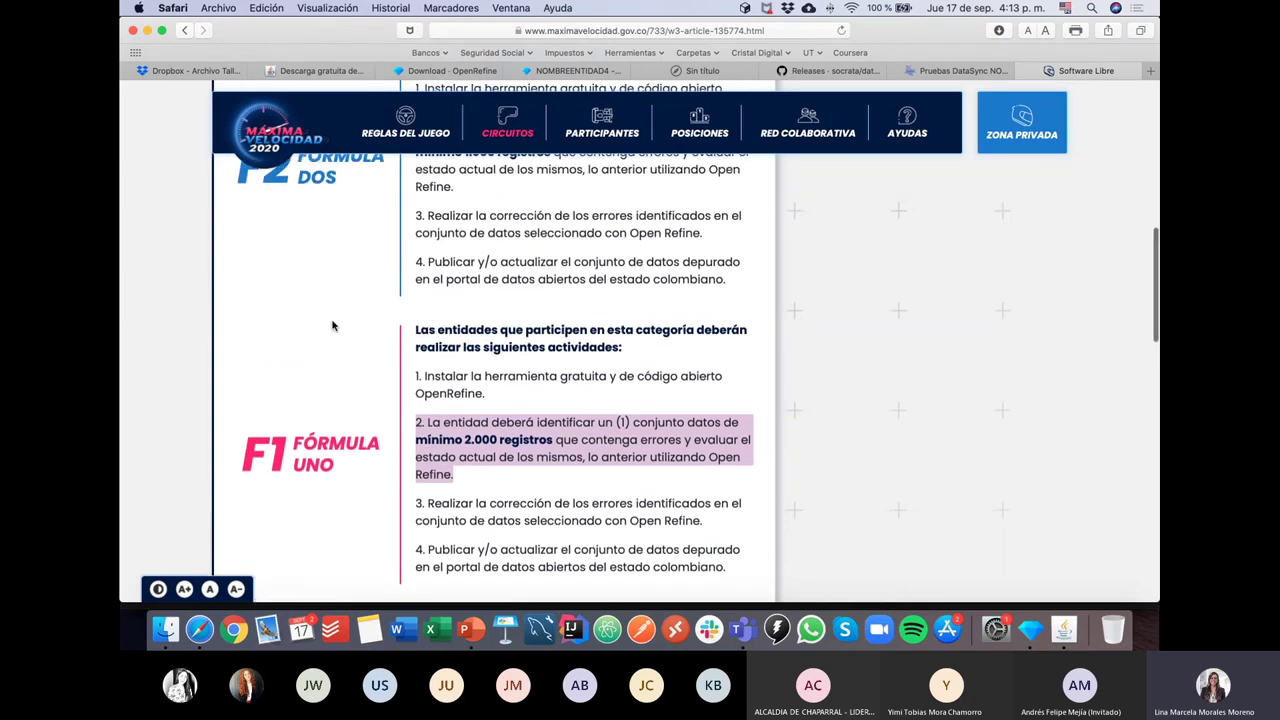
scroll(333, 325, up, 4)
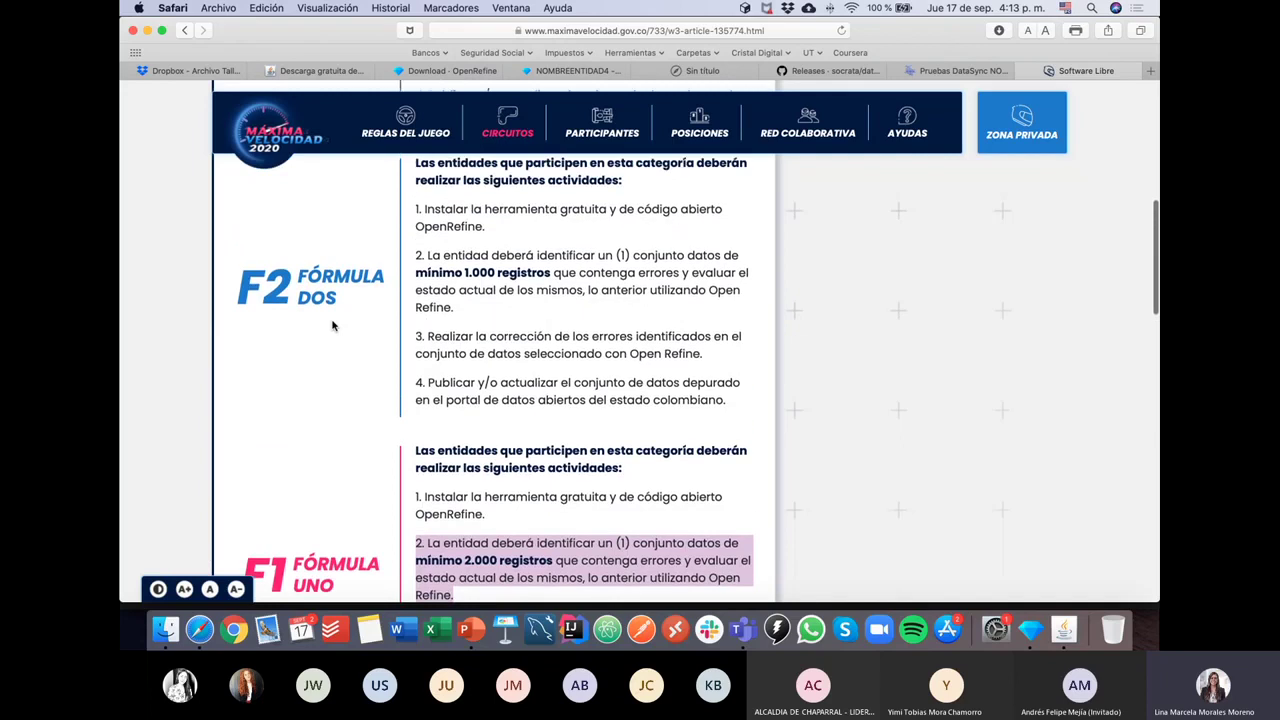
scroll(333, 325, up, 10)
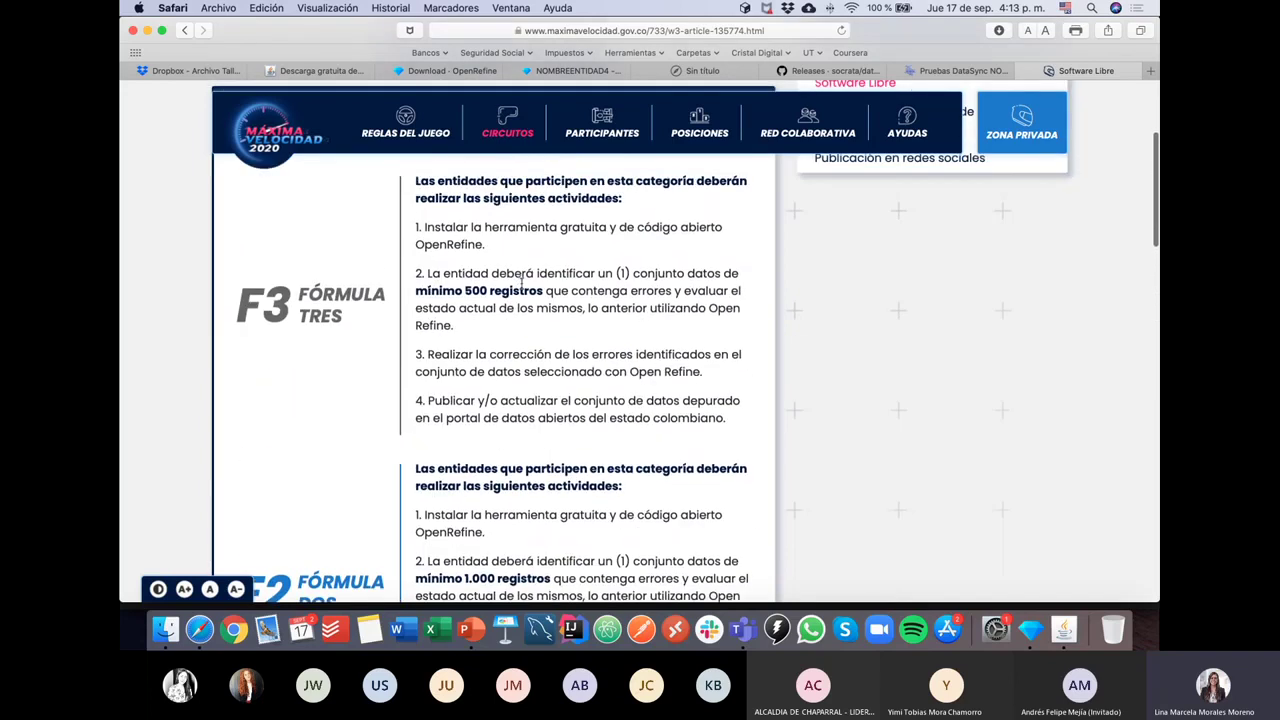
scroll(520, 473, down, 6)
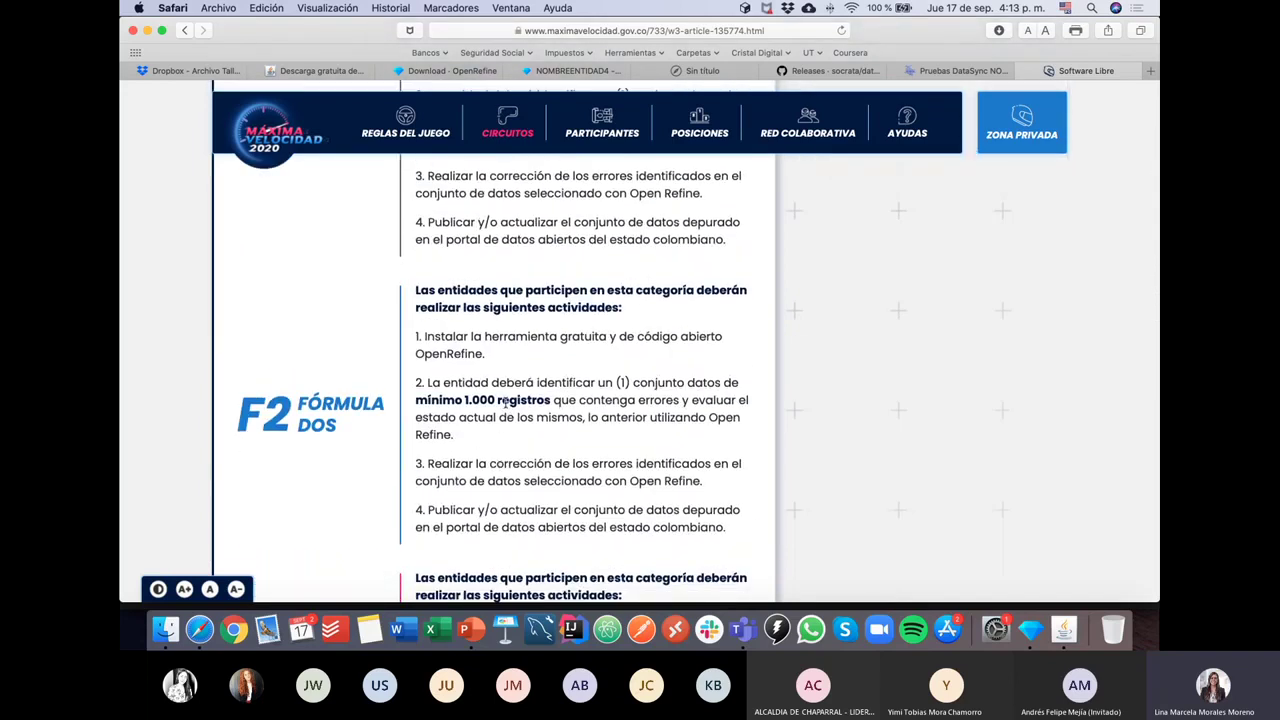
scroll(506, 403, down, 4)
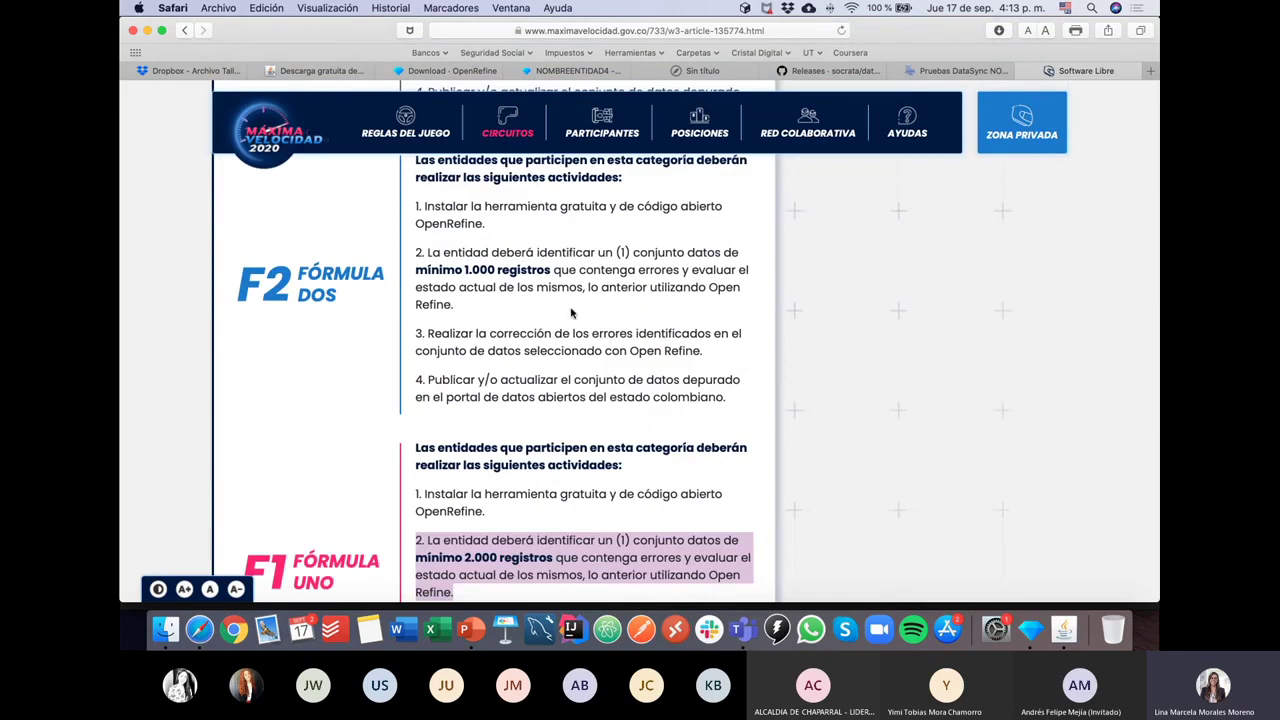
drag(416, 211, 499, 228)
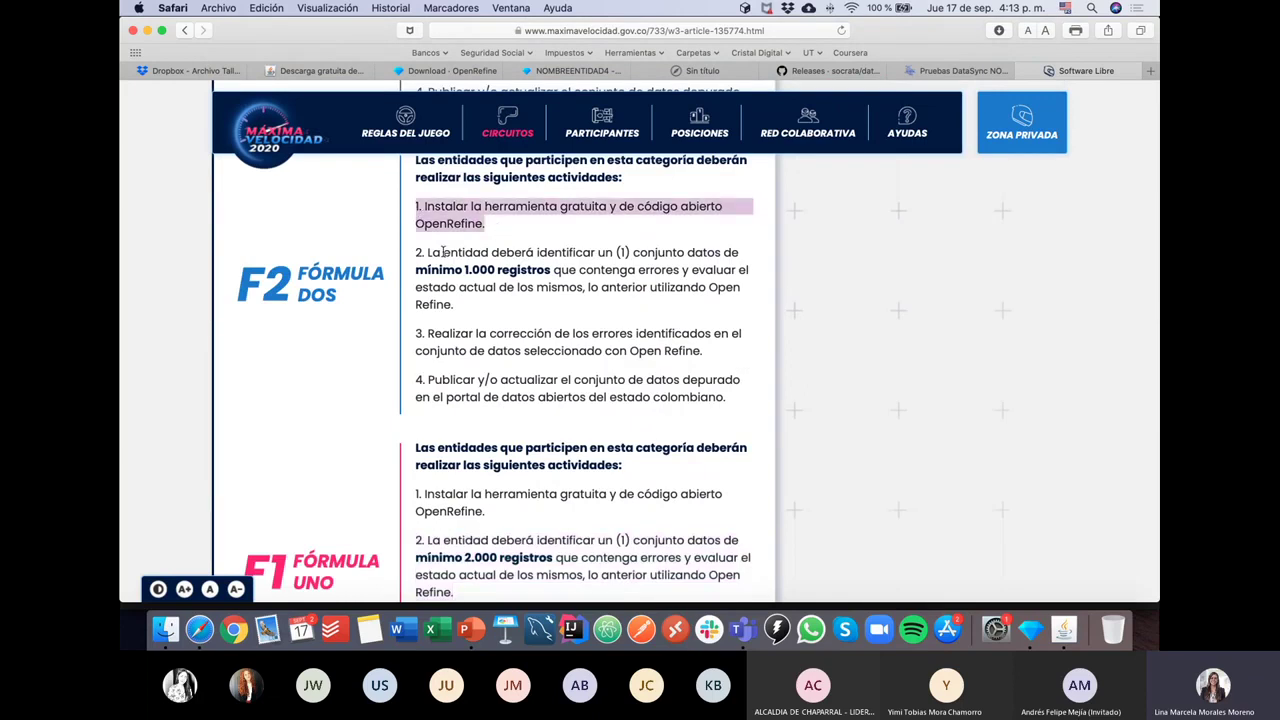
drag(416, 252, 488, 309)
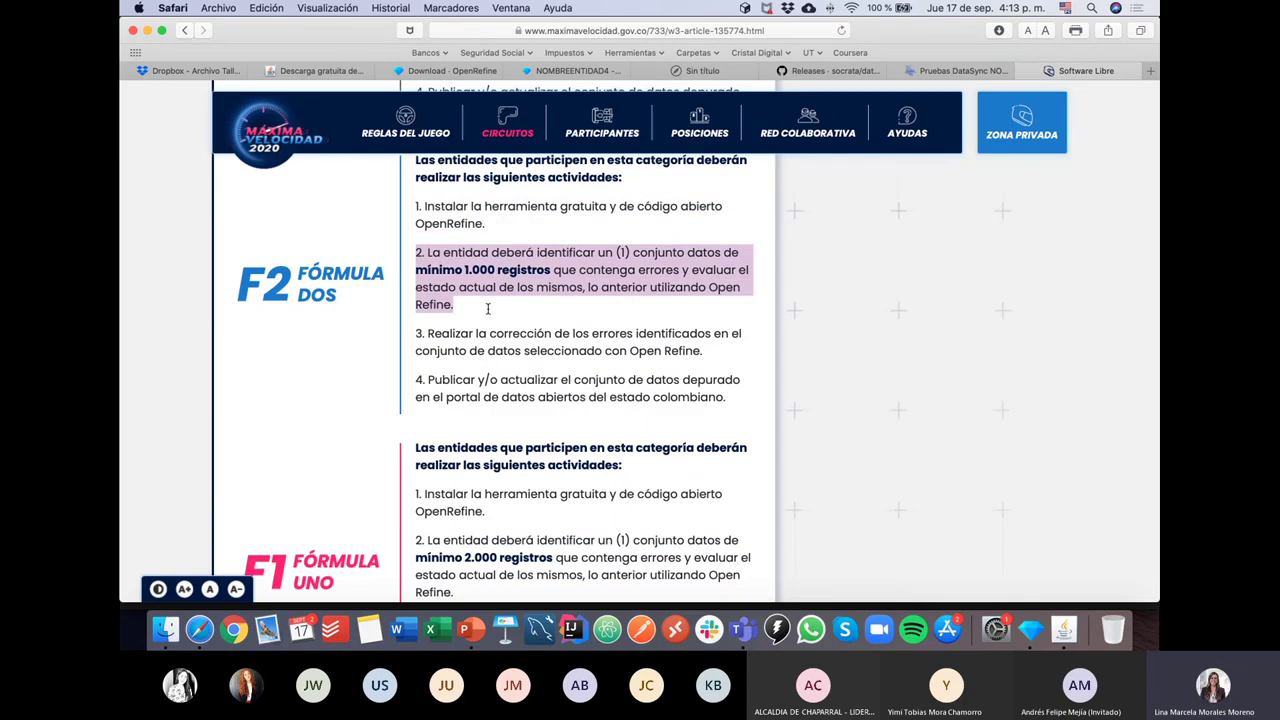
drag(418, 333, 716, 356)
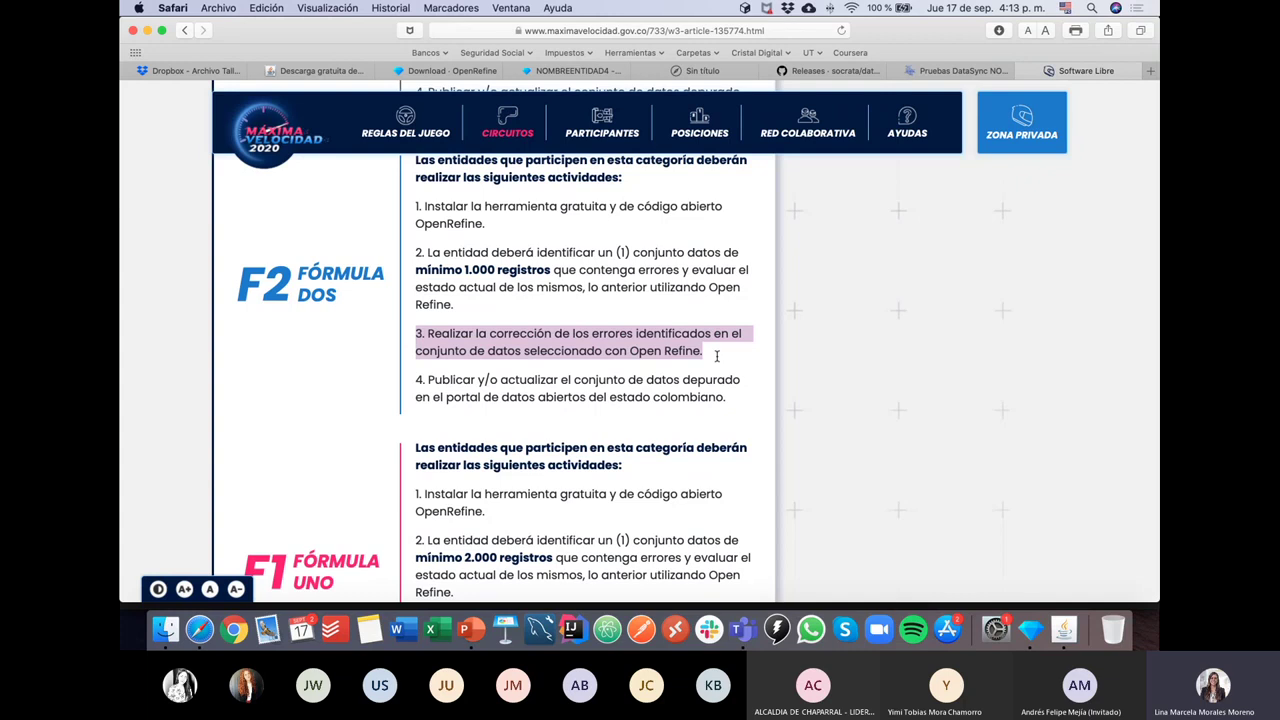
drag(424, 381, 746, 396)
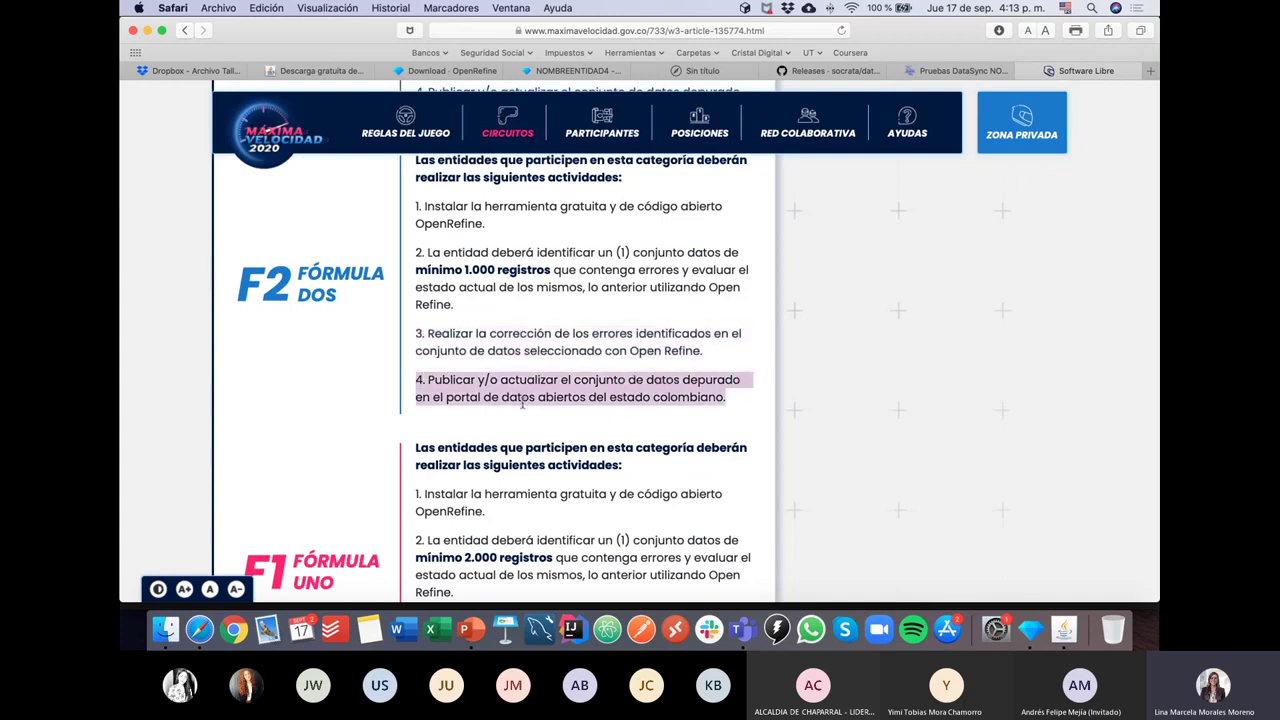